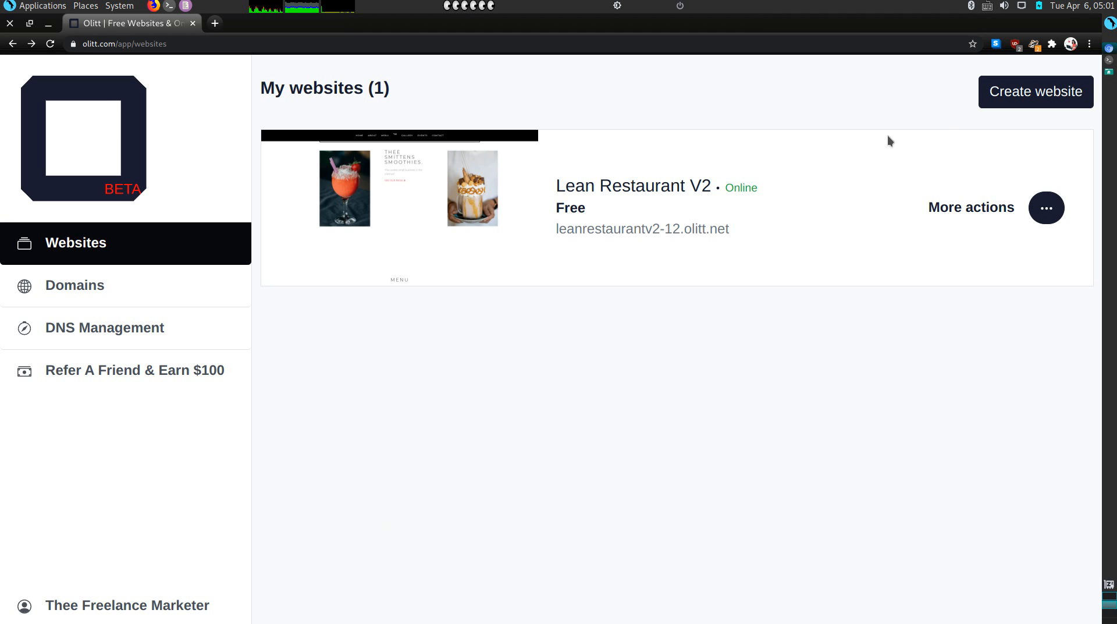
Create a new website from the creative V2 template in the Creative category
{"action": "left_click", "coordinate": [1029, 89]}
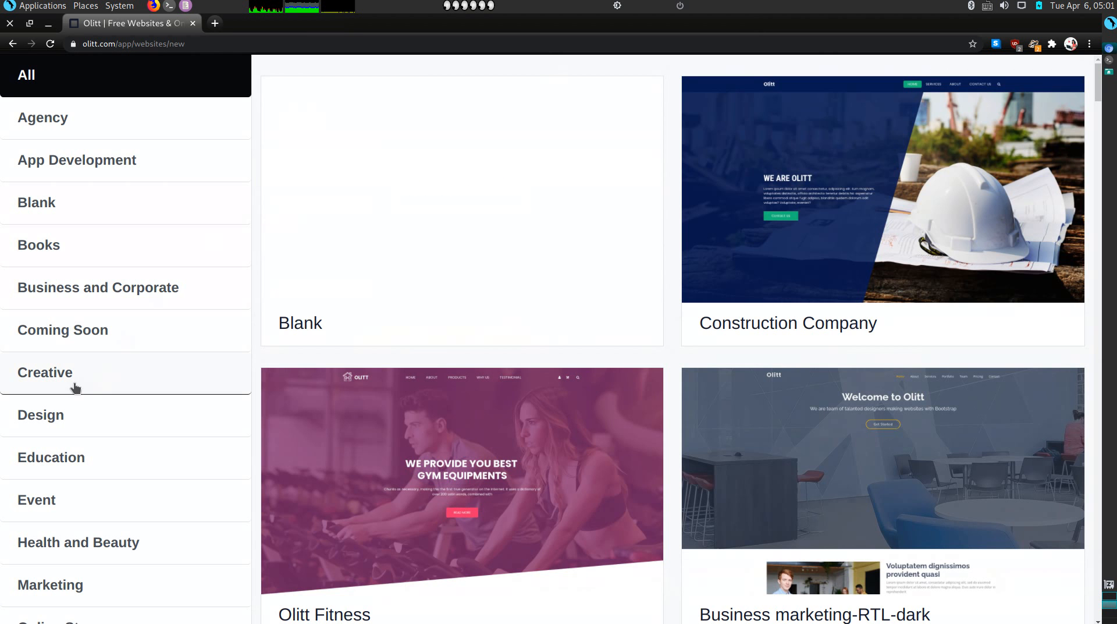
{"action": "left_click", "coordinate": [76, 387]}
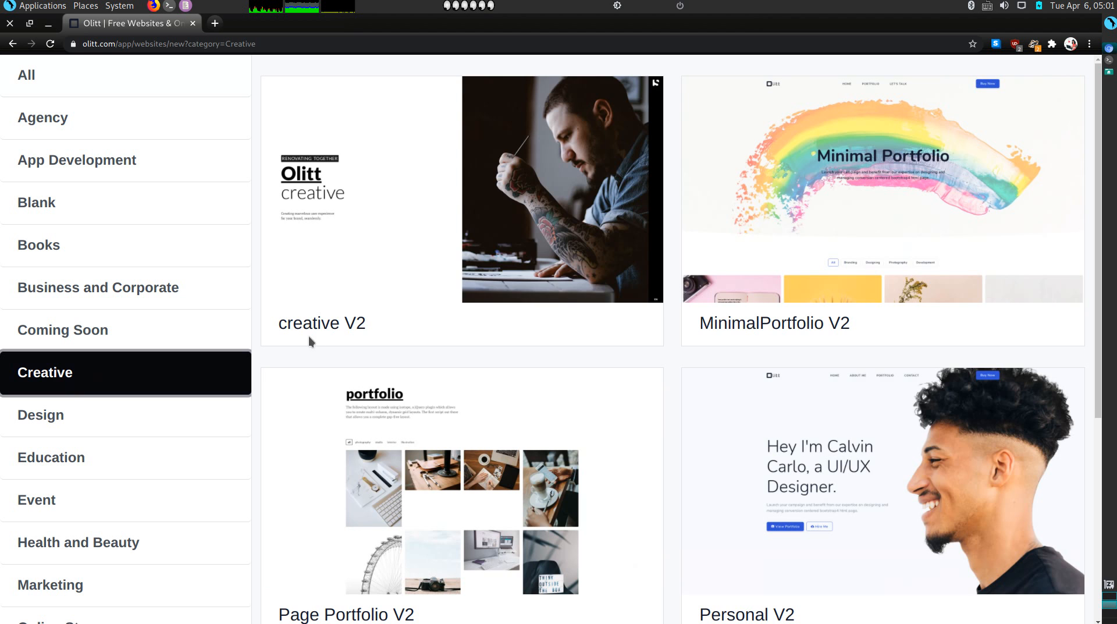
{"action": "mouse_move", "coordinate": [438, 162]}
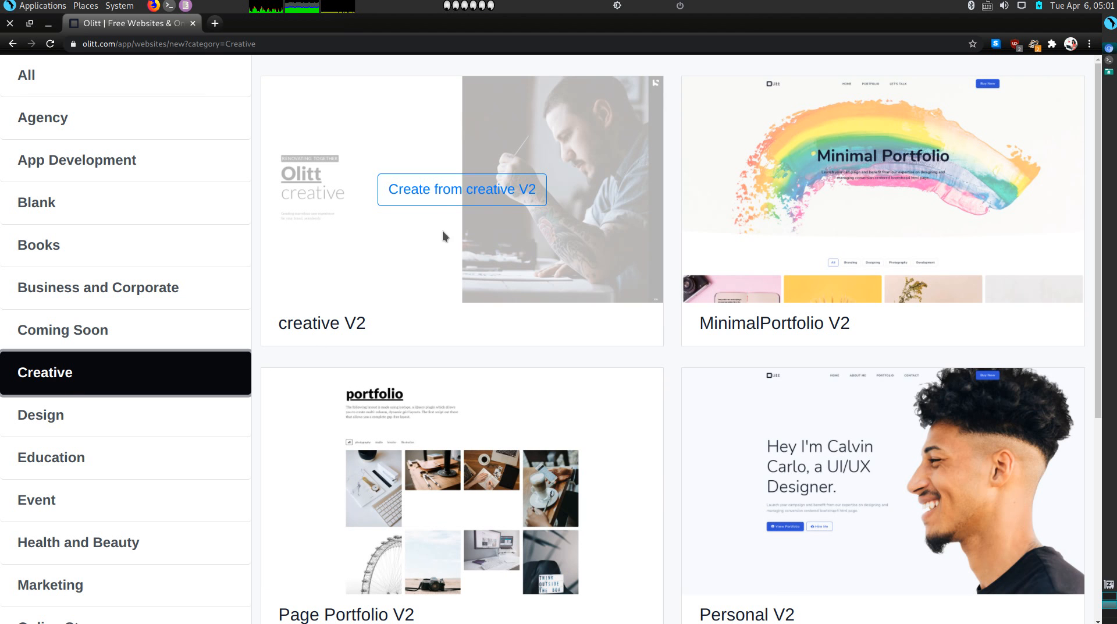
{"action": "left_click", "coordinate": [449, 198]}
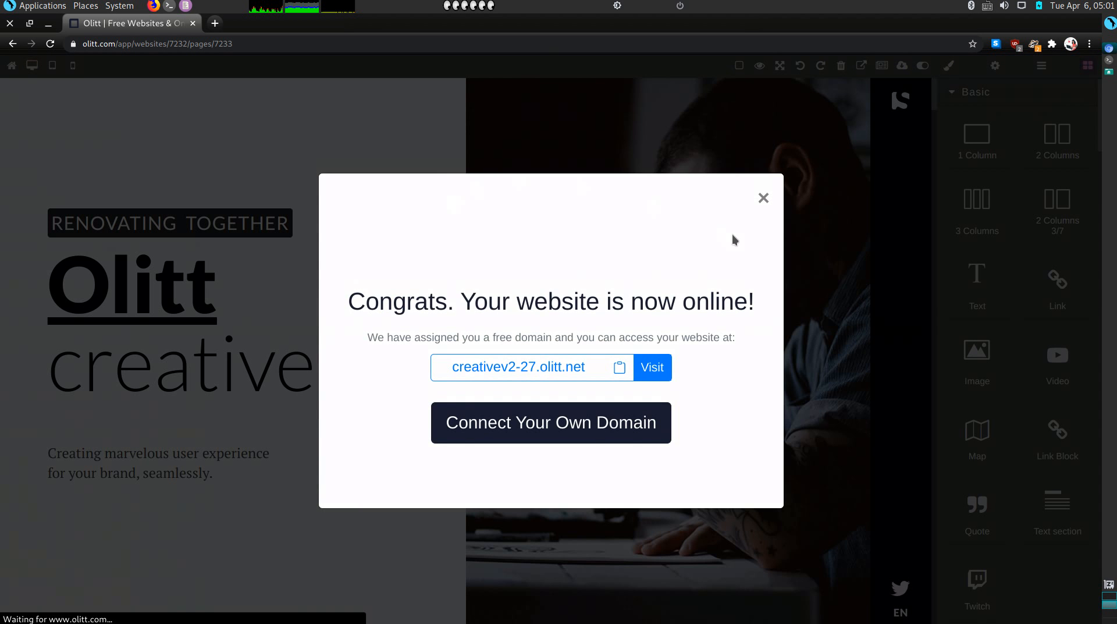
Dismiss the website-is-online and congratulations notices in the new editor
{"action": "left_click", "coordinate": [764, 199]}
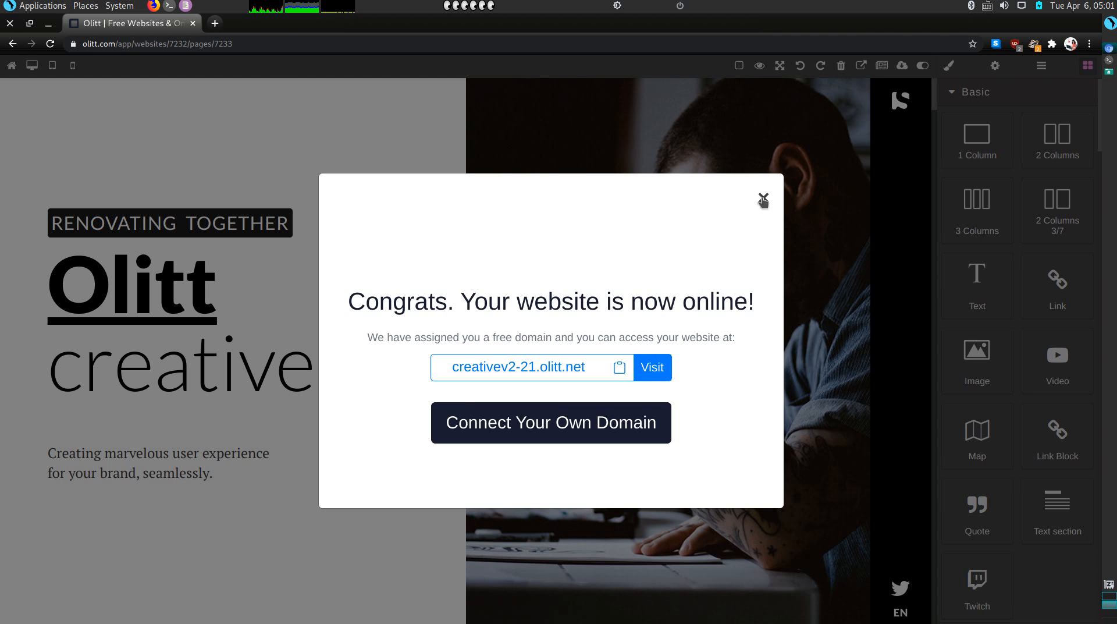
{"action": "left_click", "coordinate": [763, 199]}
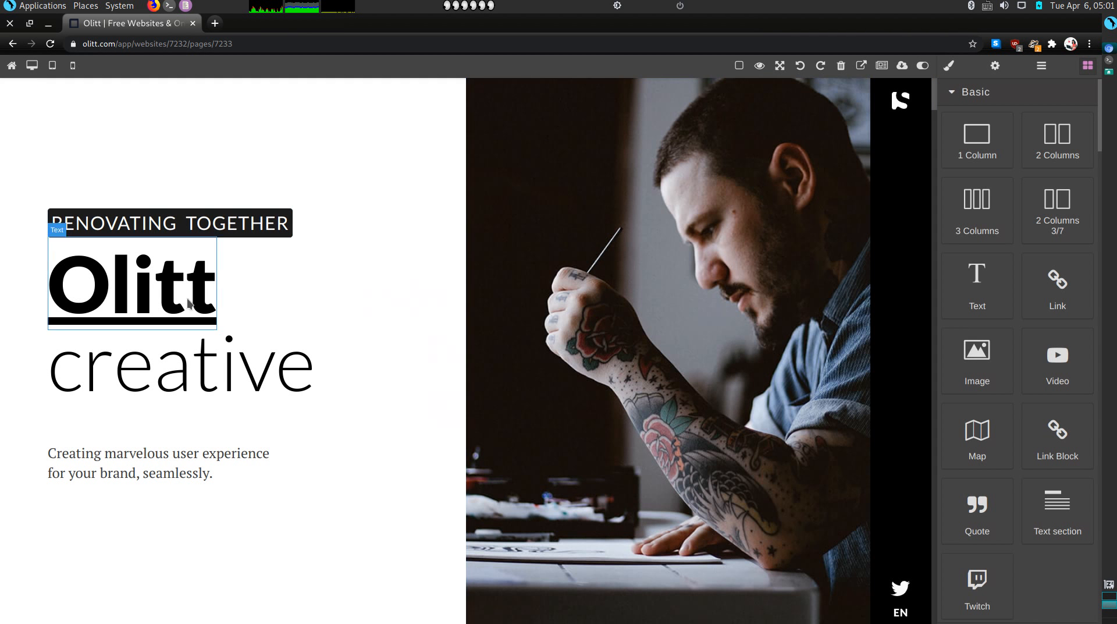
{"action": "scroll", "coordinate": [661, 471], "scroll_direction": "down", "scroll_amount": 5}
{"action": "scroll", "coordinate": [664, 472], "scroll_direction": "up", "scroll_amount": 2}
{"action": "scroll", "coordinate": [663, 473], "scroll_direction": "up", "scroll_amount": 3}
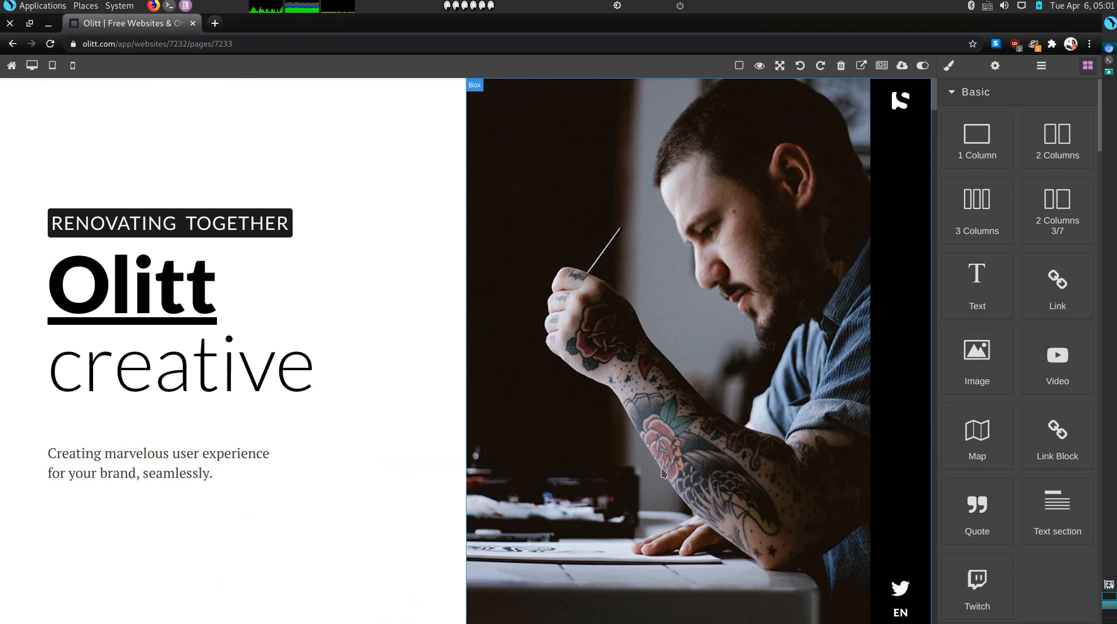
Delete the black side navigation strip and its column, and strip the right-half photo background
{"action": "left_click", "coordinate": [914, 219]}
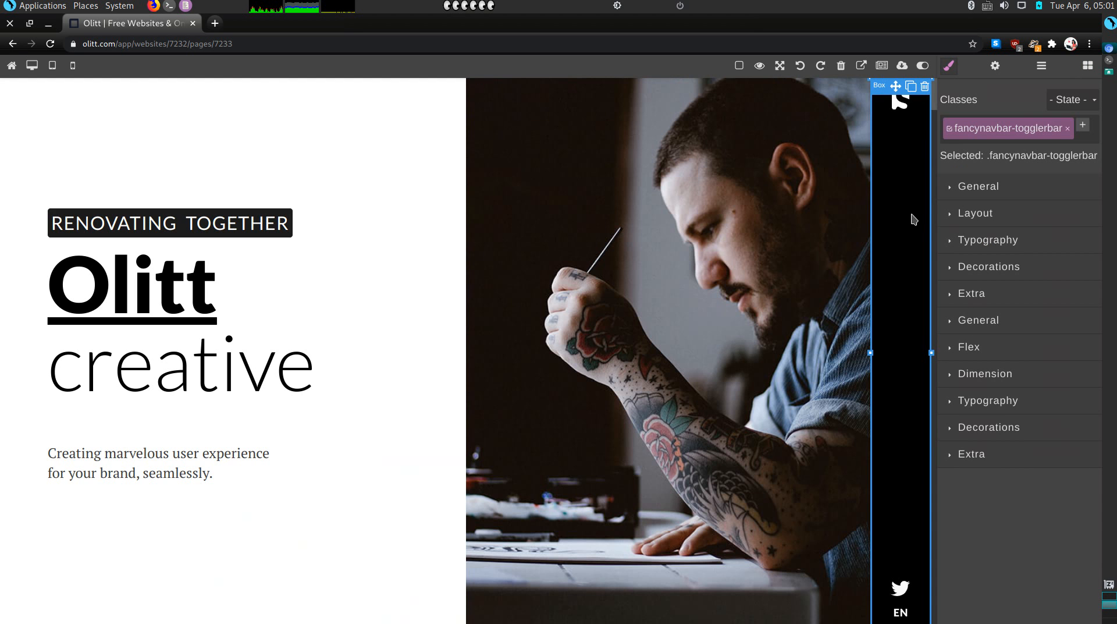
{"action": "left_click", "coordinate": [926, 87]}
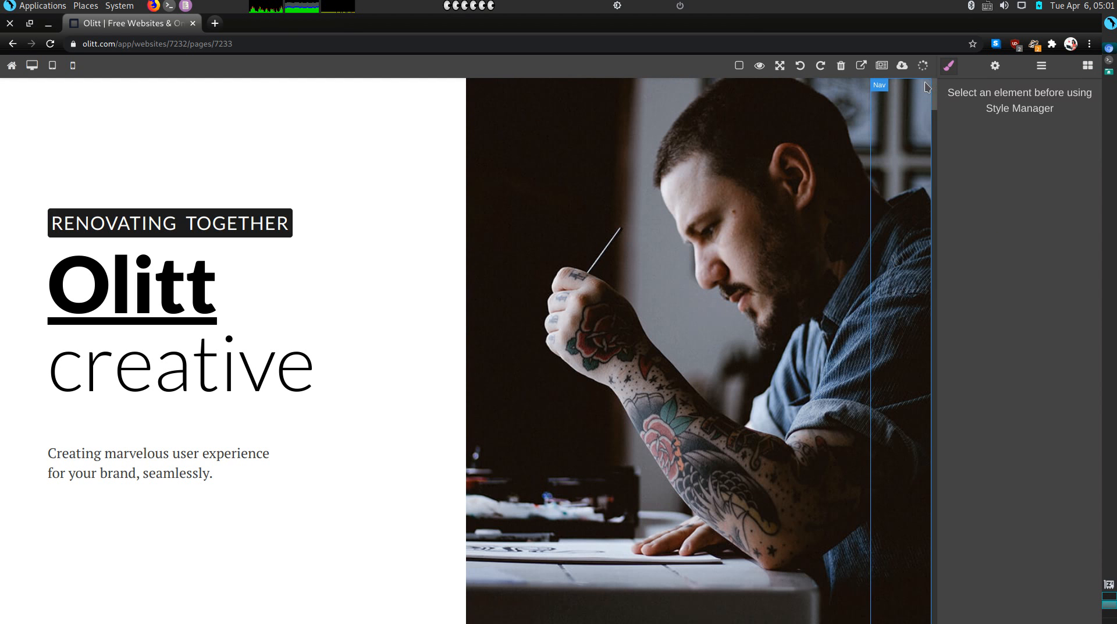
{"action": "left_click", "coordinate": [918, 121]}
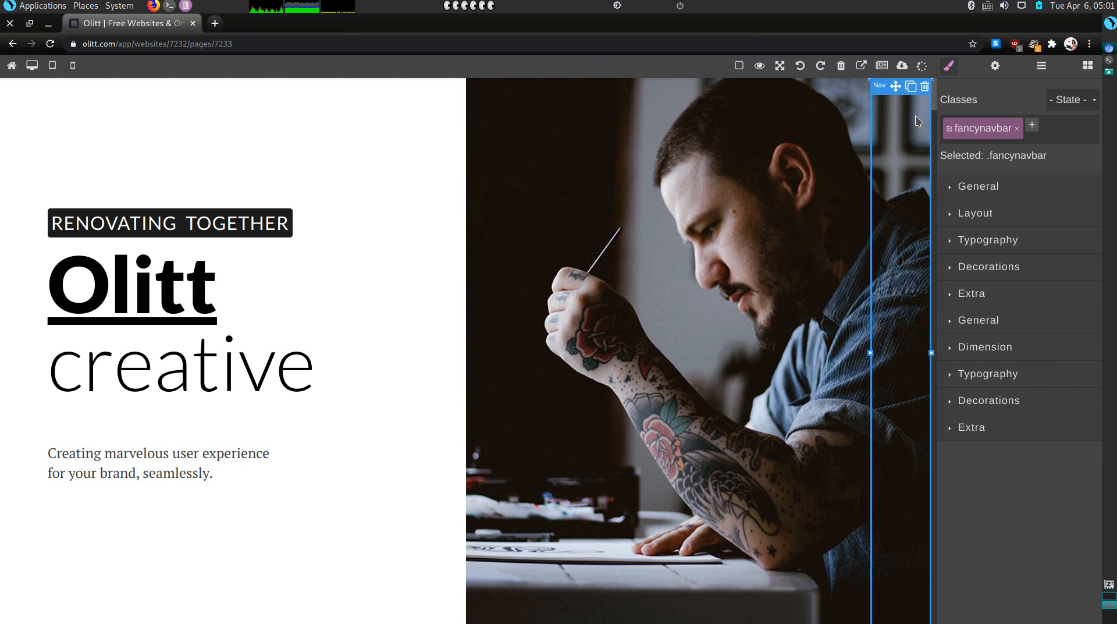
{"action": "left_click", "coordinate": [926, 87]}
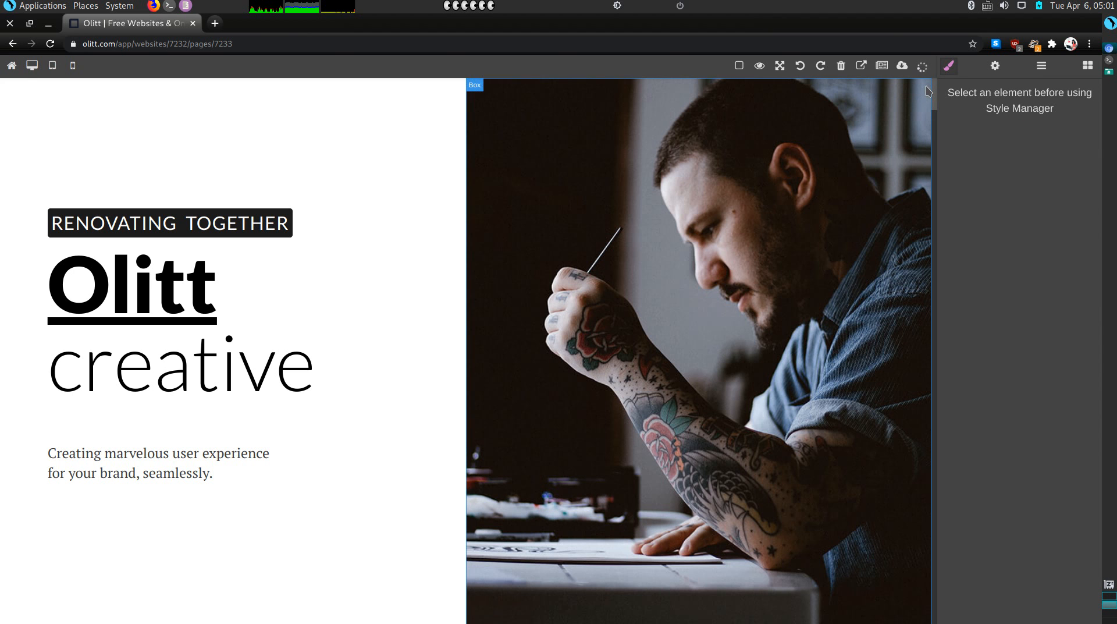
{"action": "left_click", "coordinate": [679, 239]}
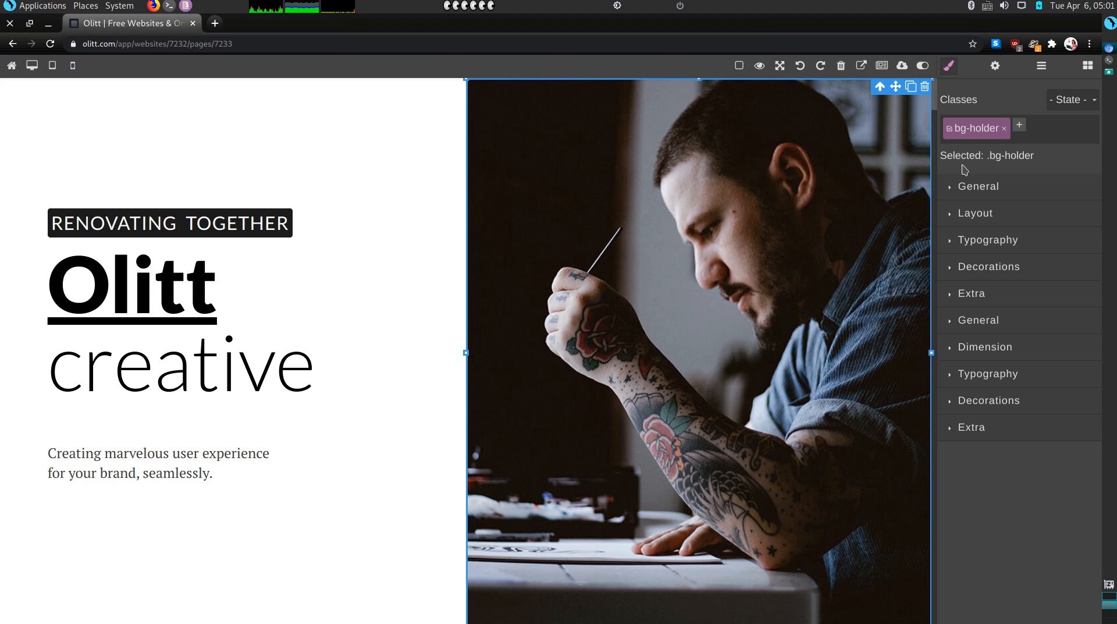
{"action": "left_click", "coordinate": [1004, 128]}
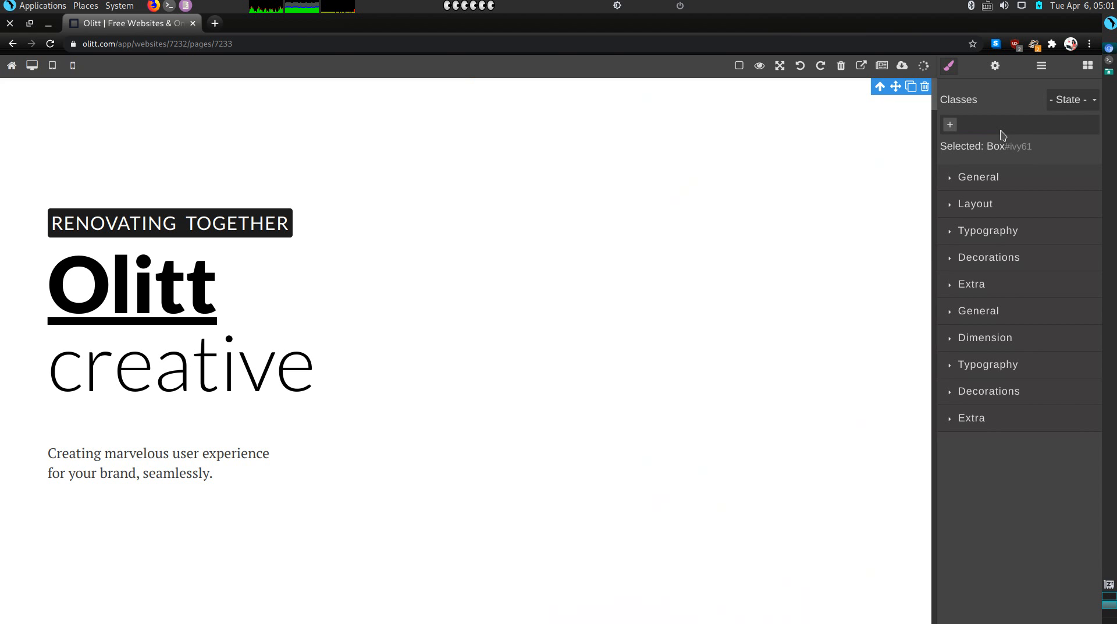
Give the empty right-half box a Decorations background image layer and begin uploading images
{"action": "left_click", "coordinate": [823, 154]}
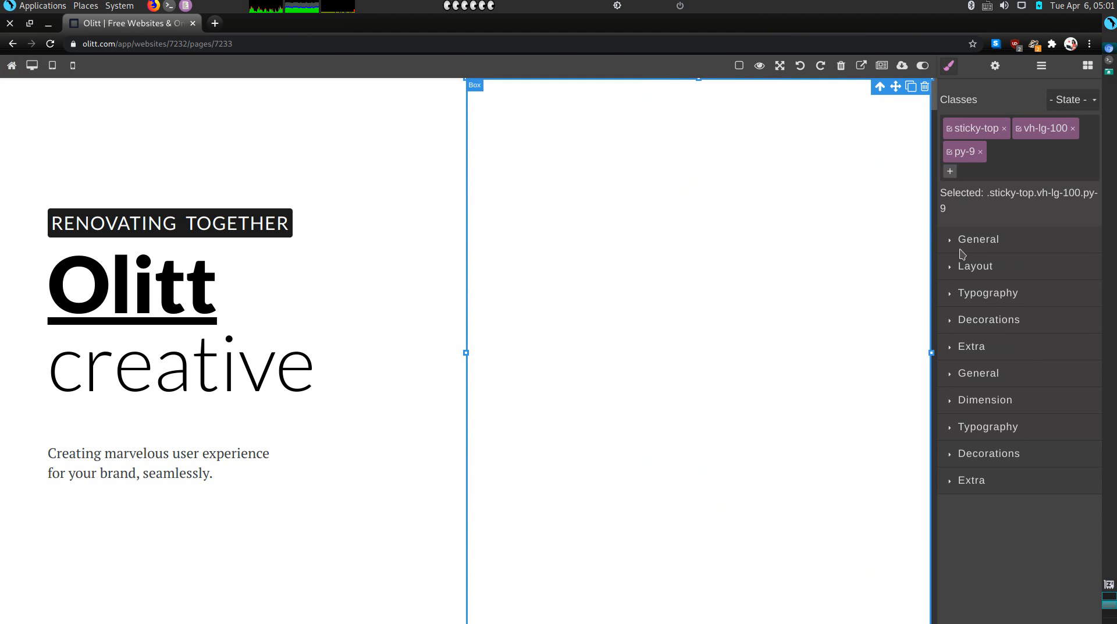
{"action": "left_click", "coordinate": [950, 459]}
{"action": "scroll", "coordinate": [992, 539], "scroll_direction": "down", "scroll_amount": 6}
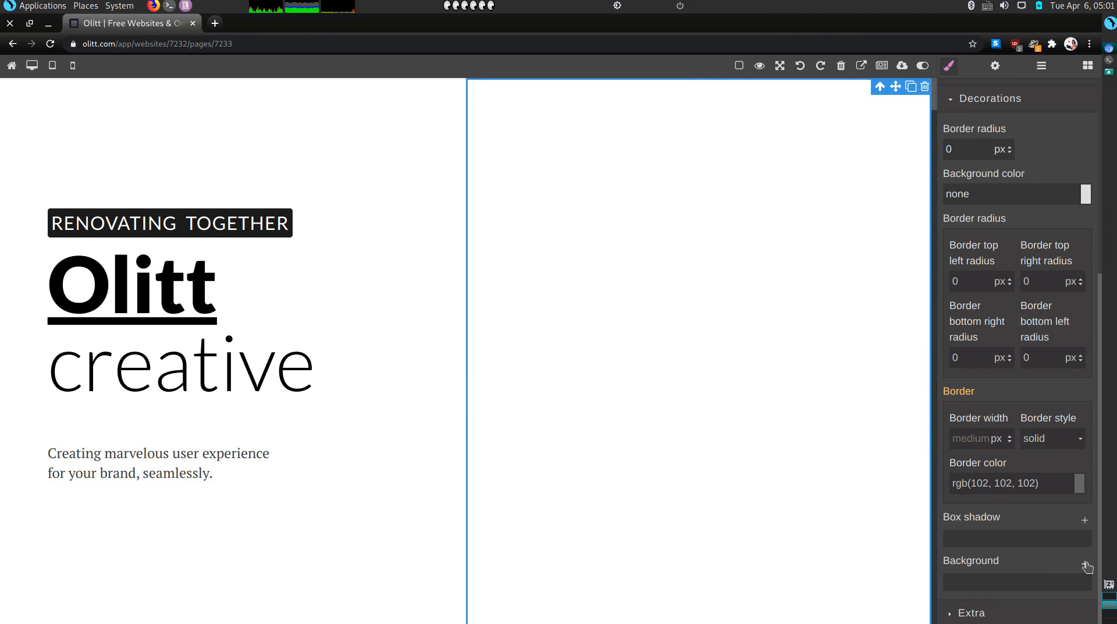
{"action": "left_click", "coordinate": [1085, 566]}
{"action": "scroll", "coordinate": [1038, 585], "scroll_direction": "down", "scroll_amount": 3}
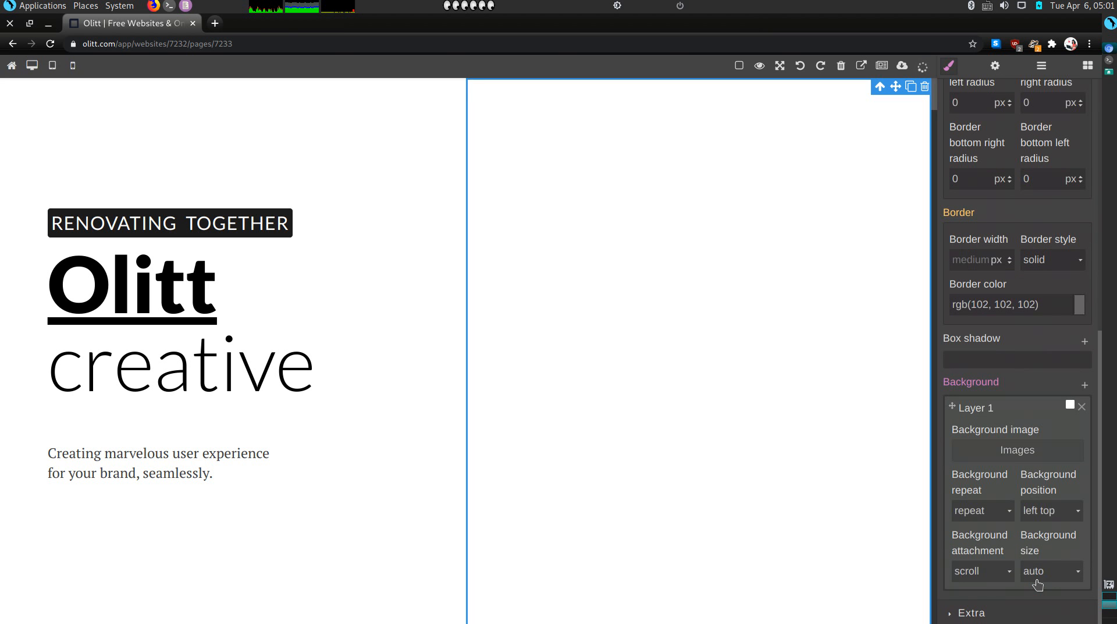
{"action": "left_click", "coordinate": [1012, 453]}
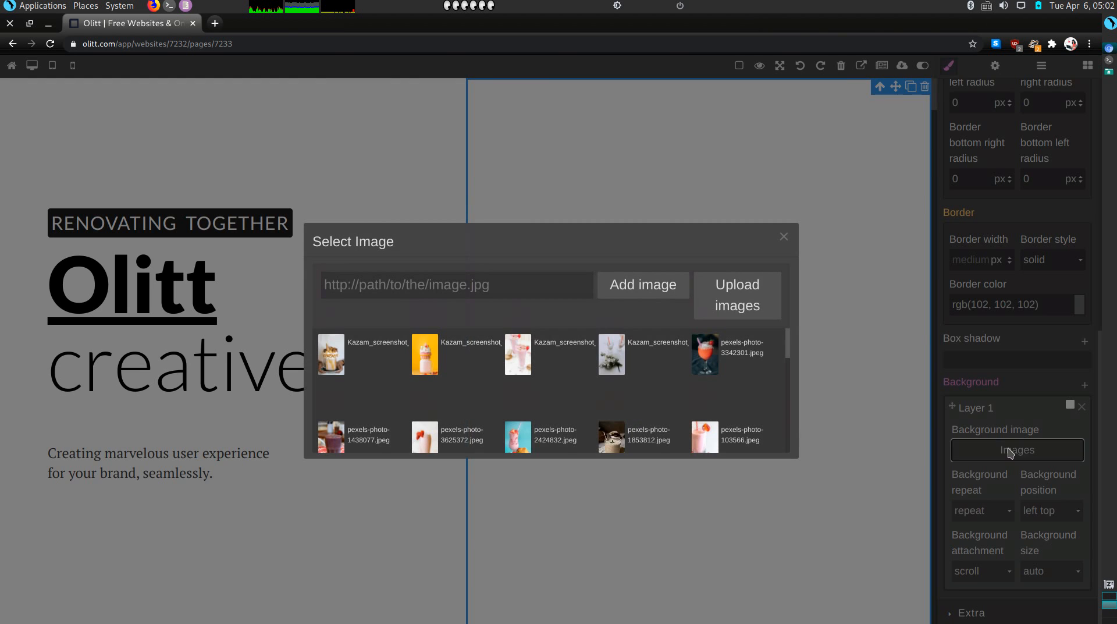
{"action": "scroll", "coordinate": [591, 344], "scroll_direction": "down", "scroll_amount": 2}
{"action": "scroll", "coordinate": [590, 344], "scroll_direction": "up", "scroll_amount": 2}
{"action": "left_click", "coordinate": [751, 301]}
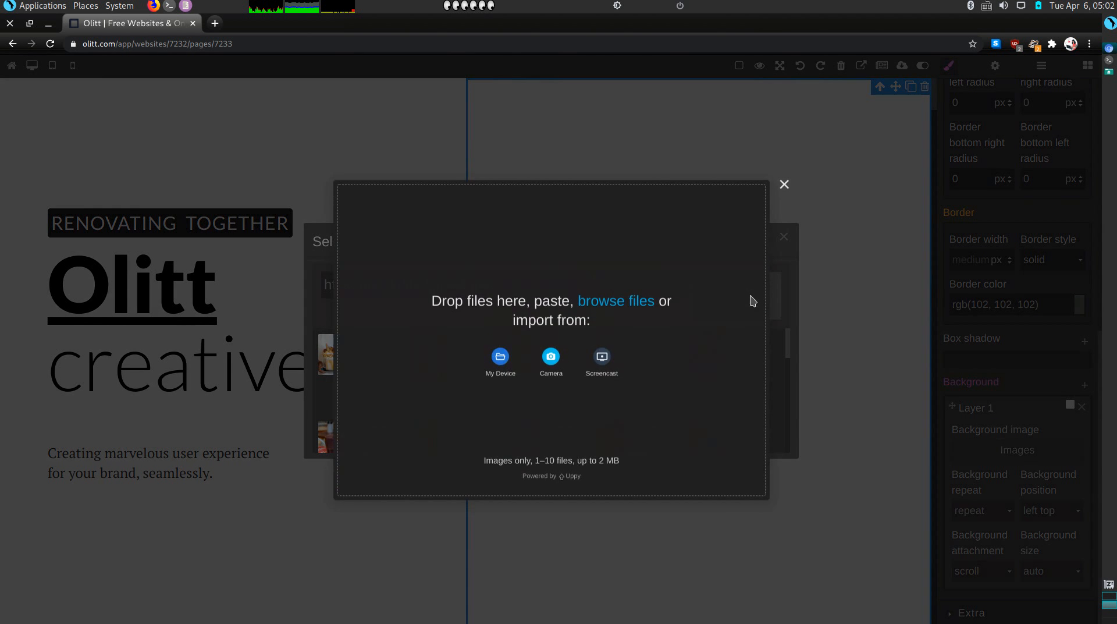
Upload seven pet images from the Desktop, tenor.gif and the six above it, to the library
{"action": "left_click", "coordinate": [498, 360]}
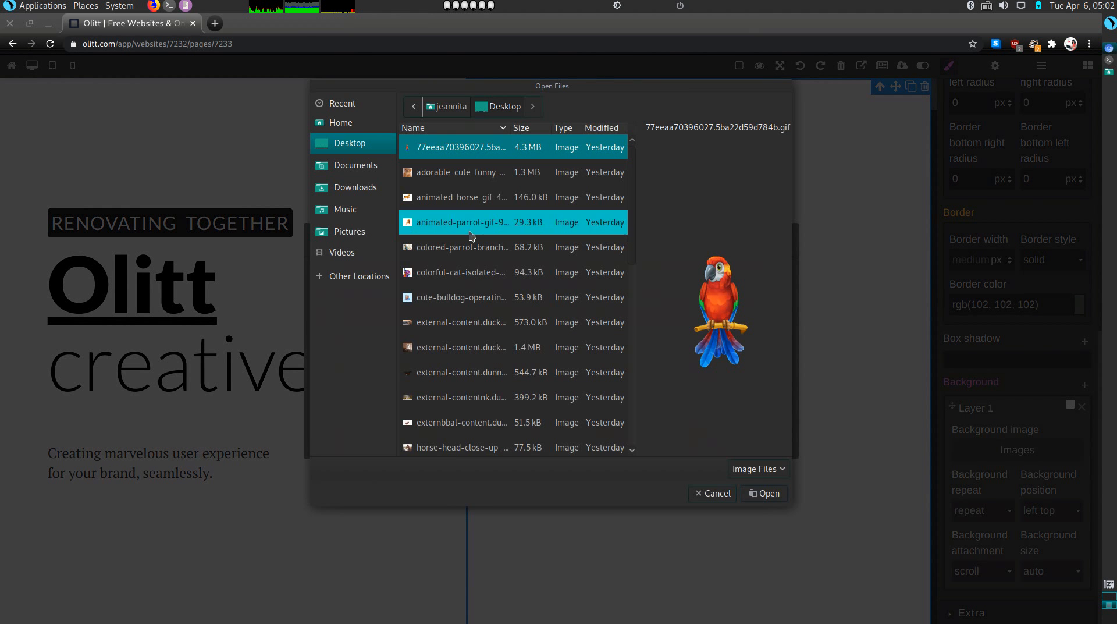
{"action": "left_click", "coordinate": [474, 196]}
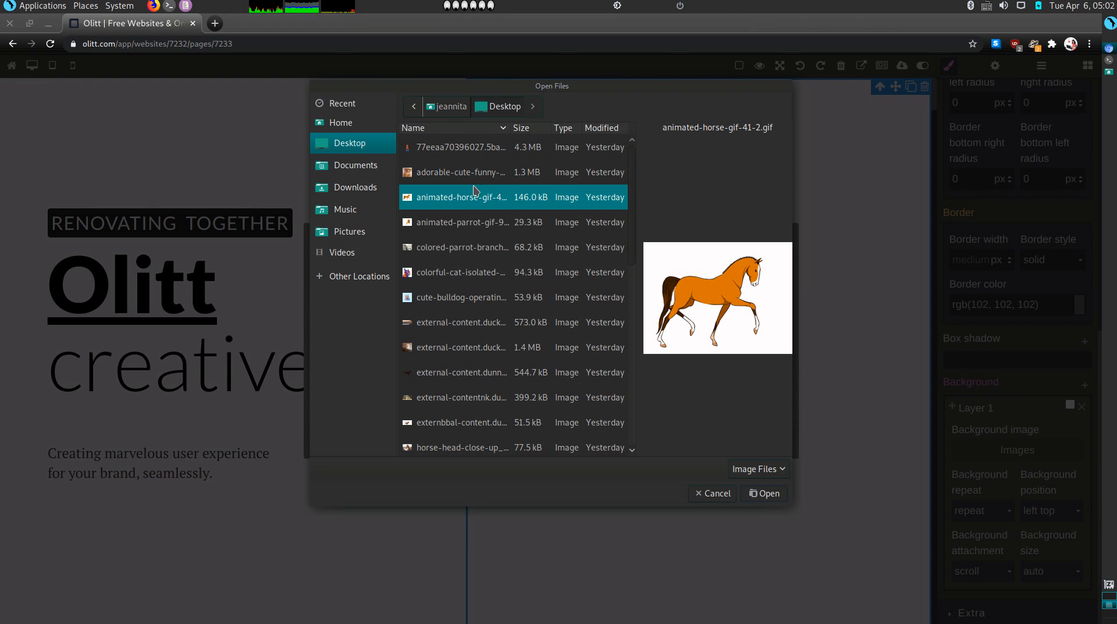
{"action": "left_click", "coordinate": [475, 172]}
{"action": "scroll", "coordinate": [512, 340], "scroll_direction": "down", "scroll_amount": 10}
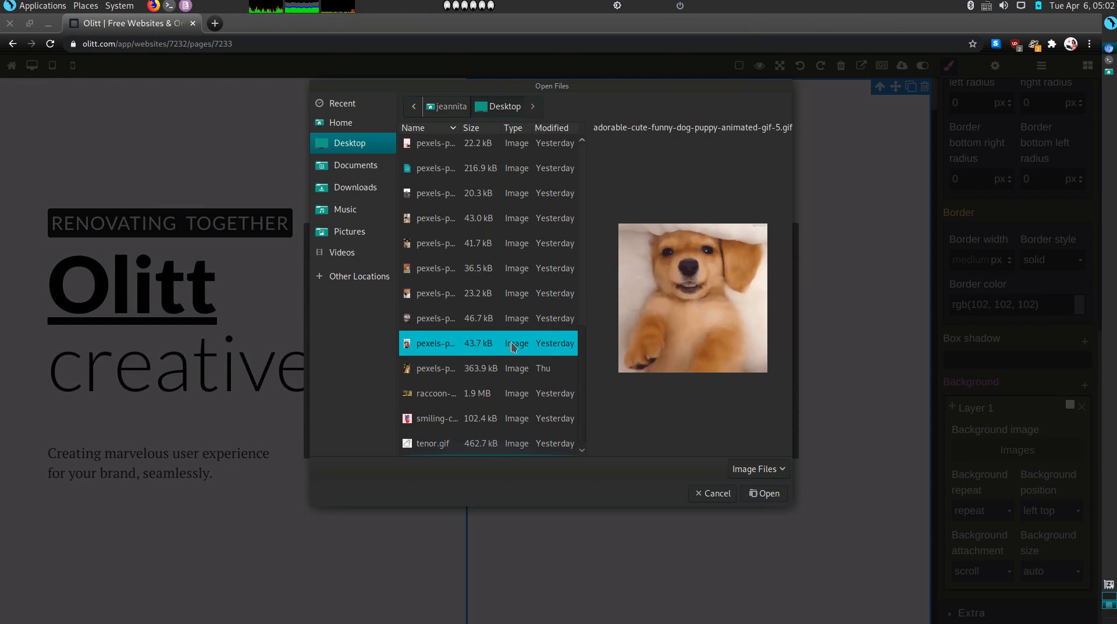
{"action": "left_click", "coordinate": [490, 448]}
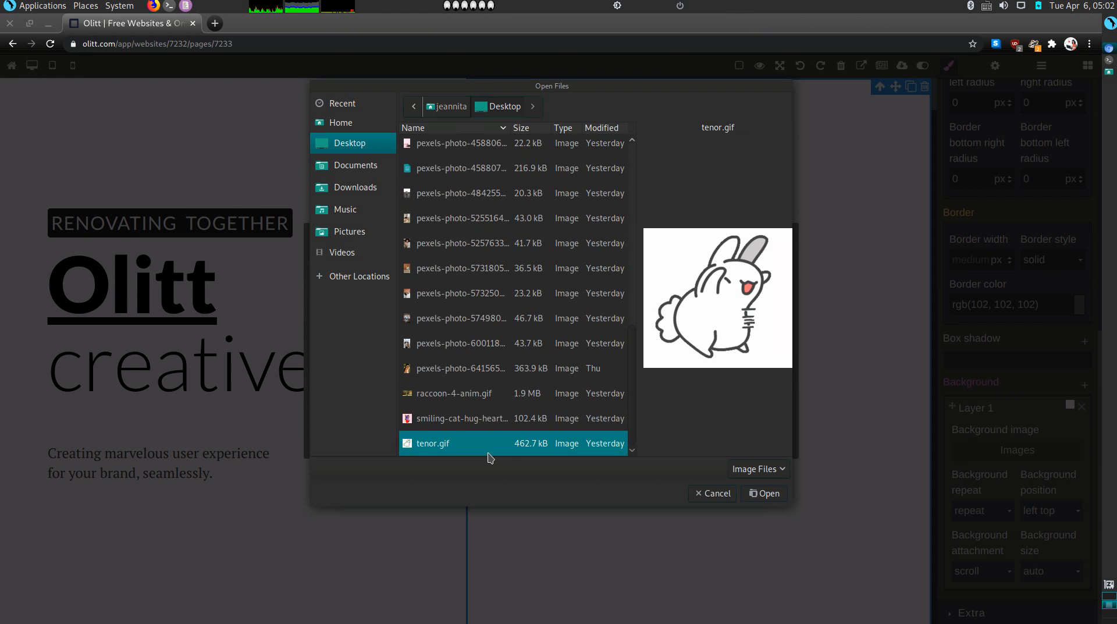
{"action": "key", "text": "shift+Up"}
{"action": "key", "text": "shift+Up"}
{"action": "key", "text": "shift+Up"}
{"action": "key", "text": "shift+Up"}
{"action": "key", "text": "shift+Up"}
{"action": "key", "text": "shift+Up"}
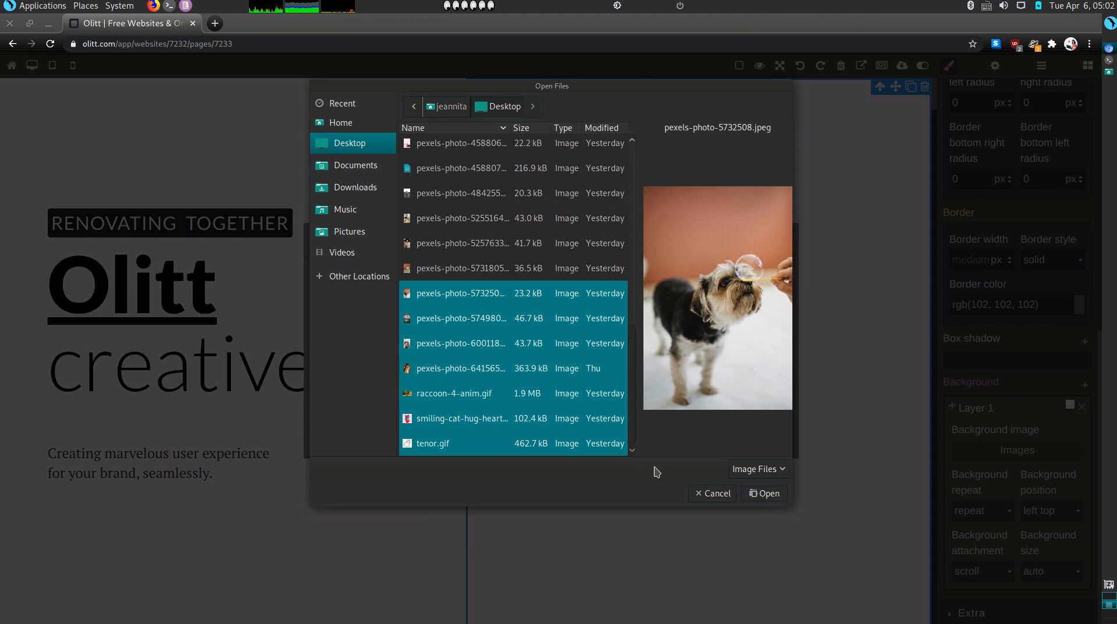
{"action": "left_click", "coordinate": [755, 494]}
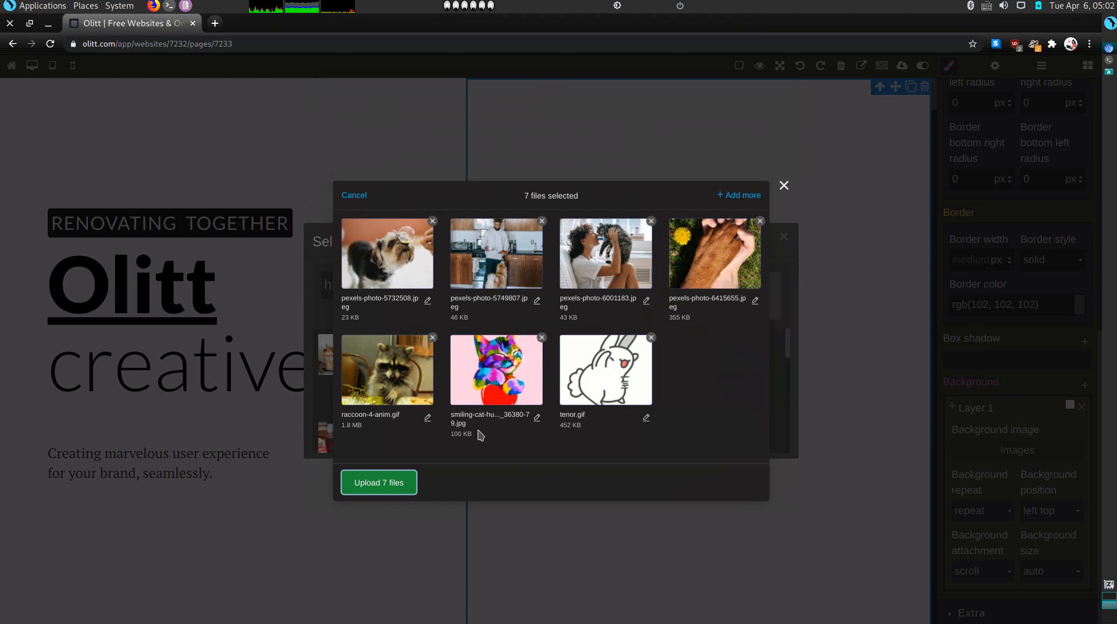
{"action": "left_click", "coordinate": [372, 483]}
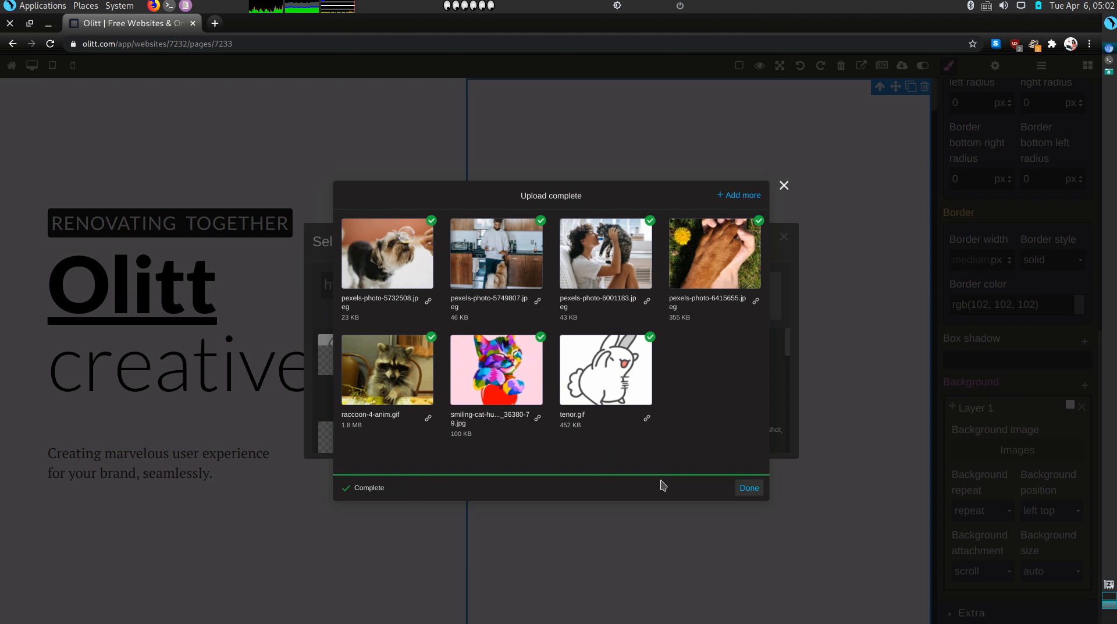
{"action": "left_click", "coordinate": [747, 490]}
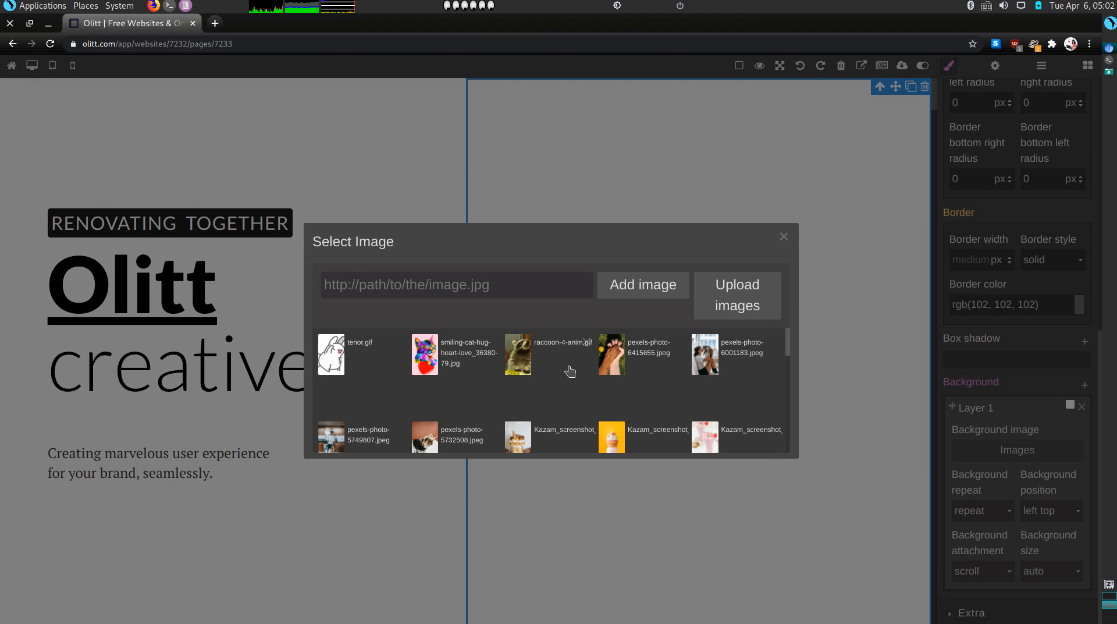
Set pexels-photo-6415655 (dog paw in a hand) as the box background, sized to cover
{"action": "left_click", "coordinate": [612, 365]}
{"action": "double_click", "coordinate": [612, 365]}
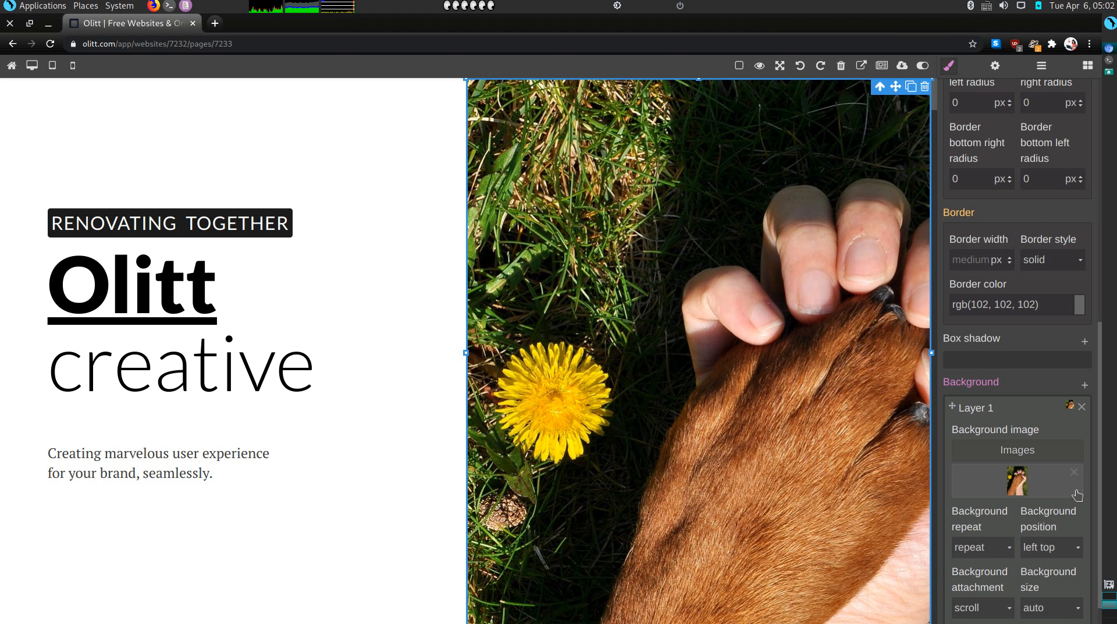
{"action": "left_click", "coordinate": [1050, 608]}
{"action": "left_click", "coordinate": [1048, 584]}
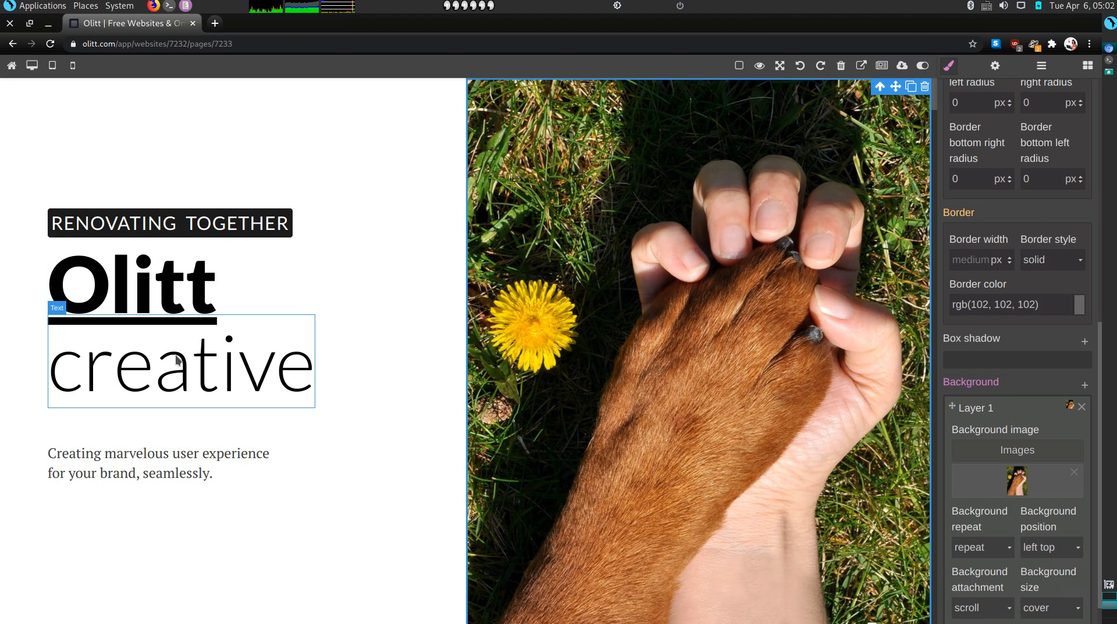
Replace the RENOVATING TOGETHER label text with 'I TREAT YOUR PETS LIKE FAMILY'
{"action": "double_click", "coordinate": [127, 220]}
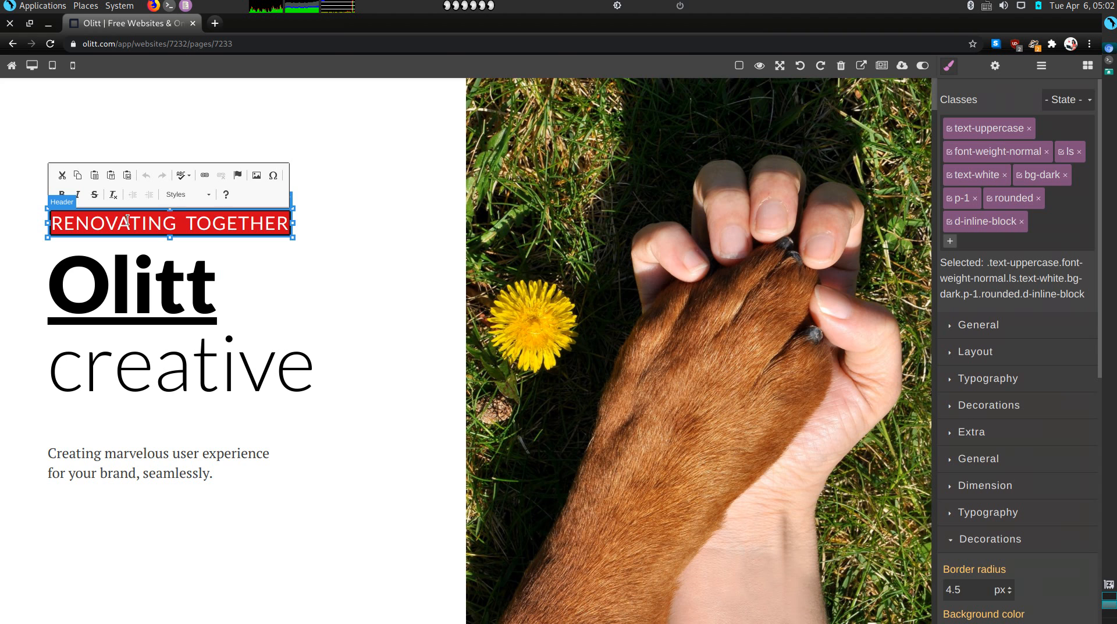
{"action": "type", "text": "I TRE"}
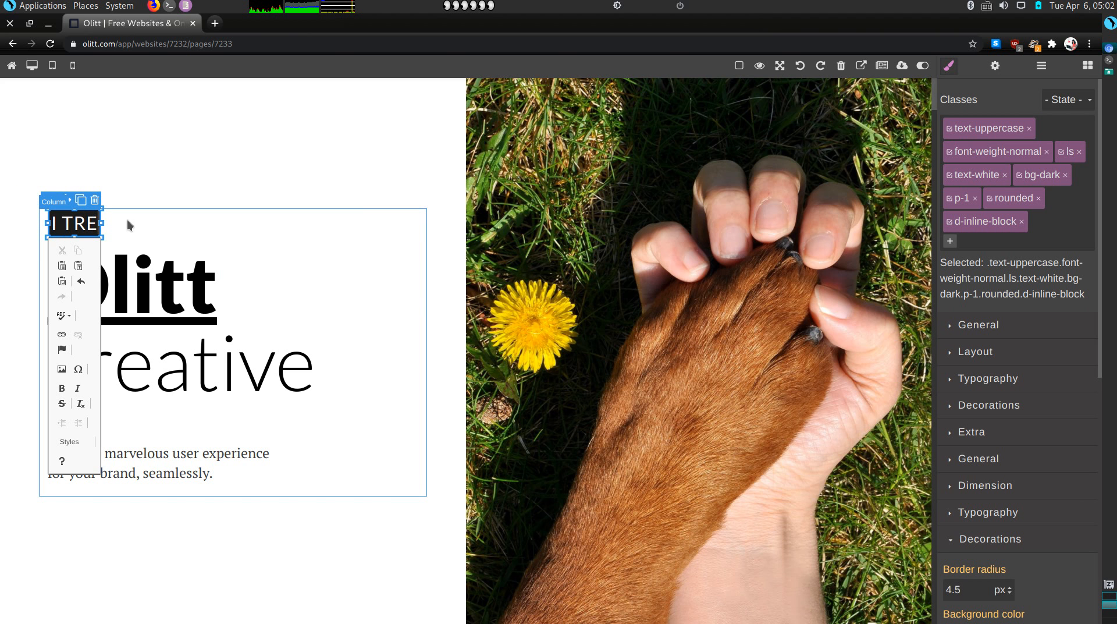
{"action": "type", "text": "AT YO"}
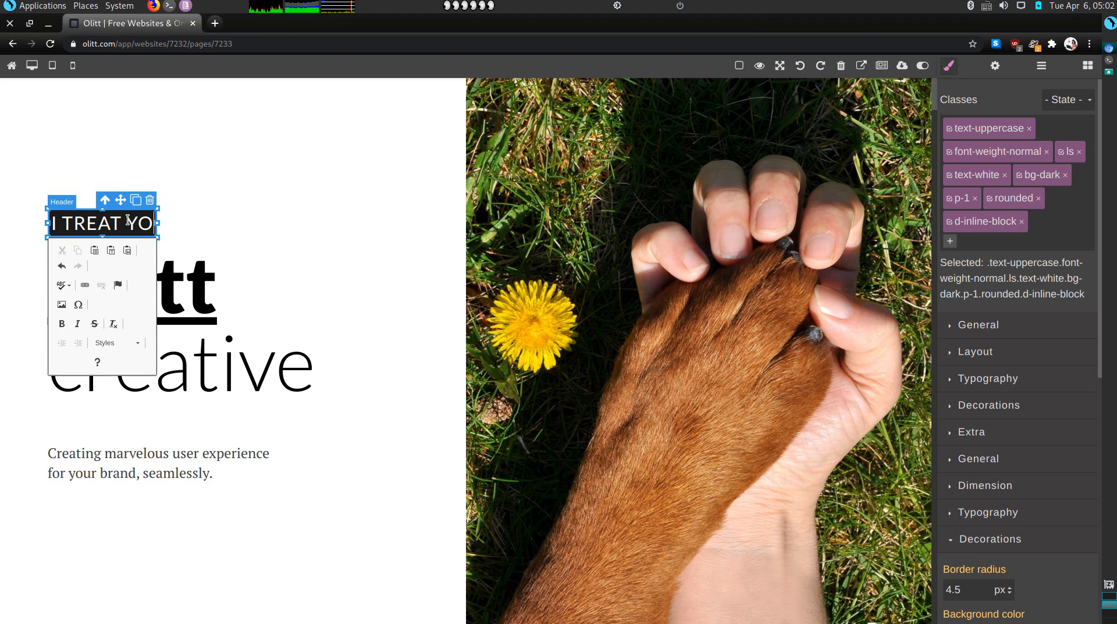
{"action": "type", "text": "UR PET"}
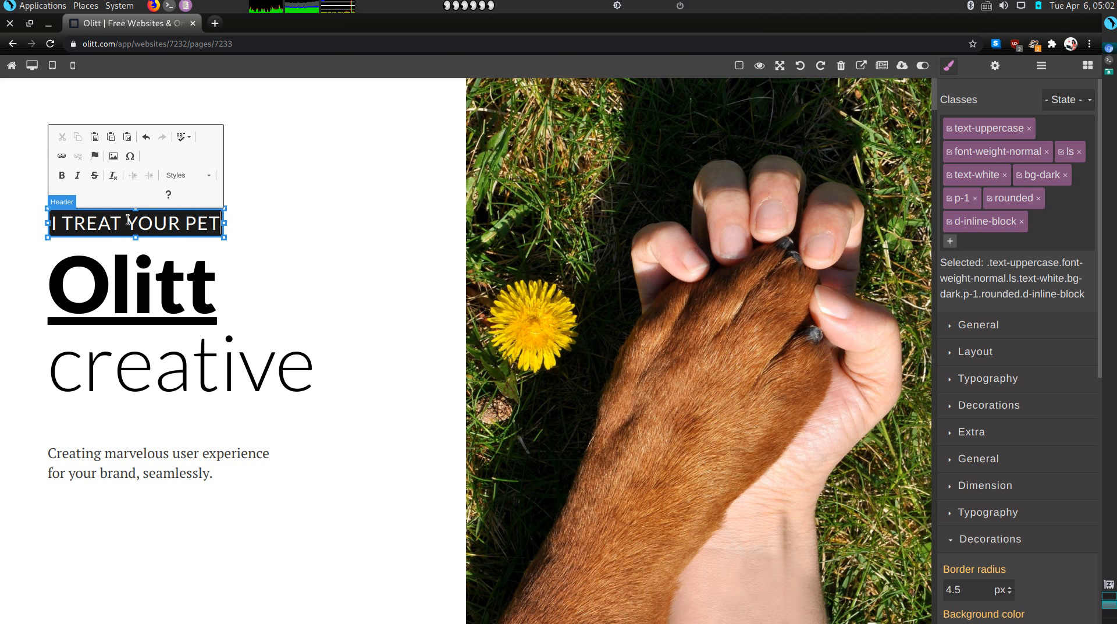
{"action": "type", "text": "S LIKE F"}
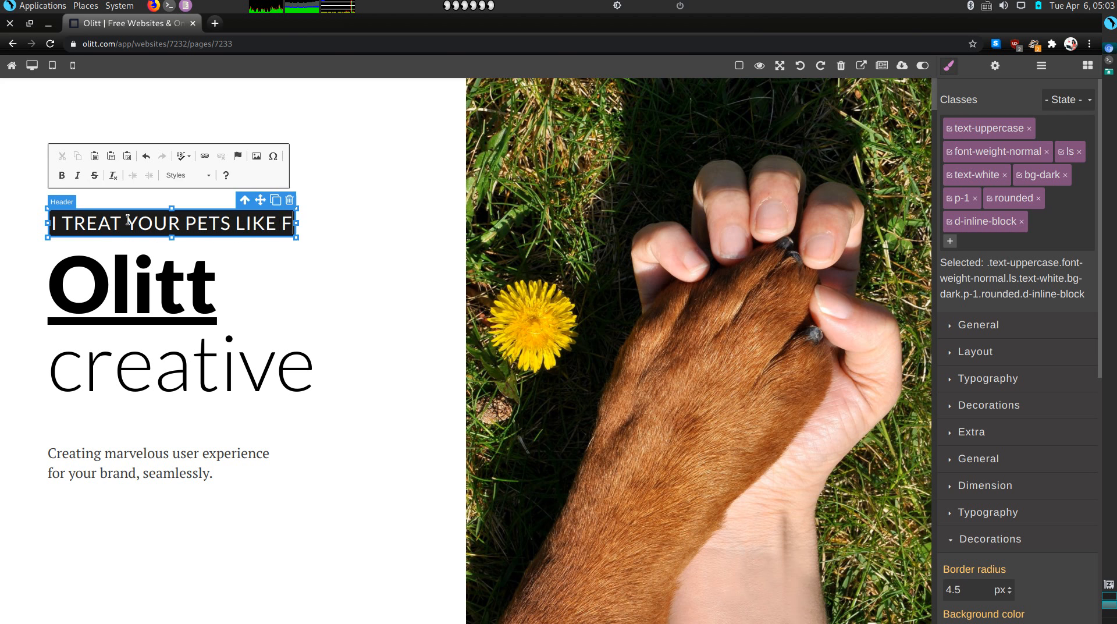
{"action": "type", "text": "AMILY"}
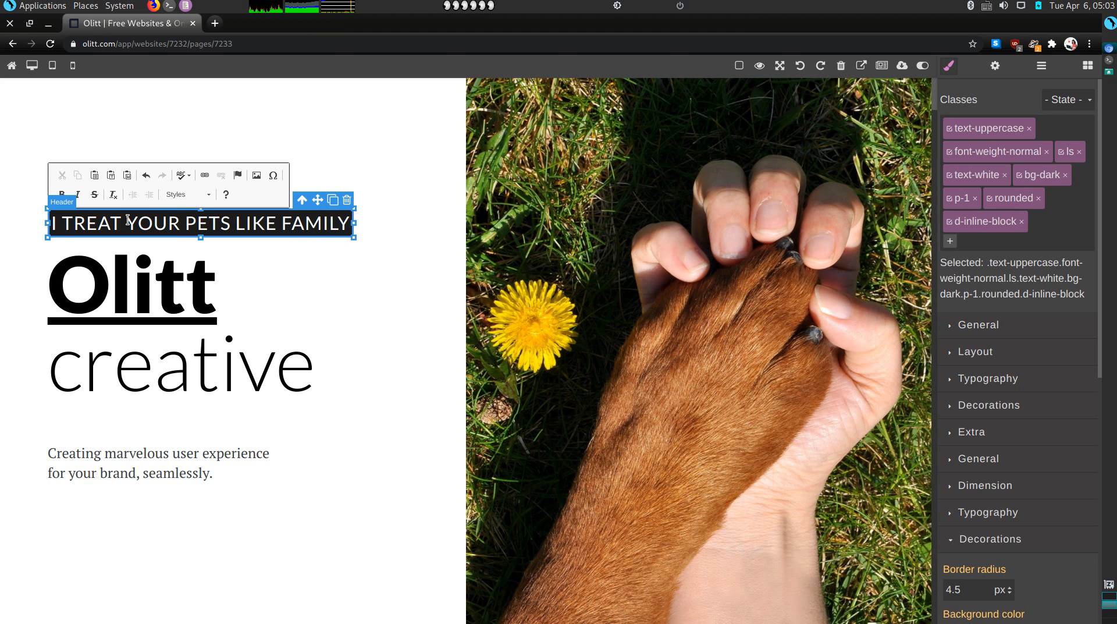
{"action": "left_click", "coordinate": [109, 286]}
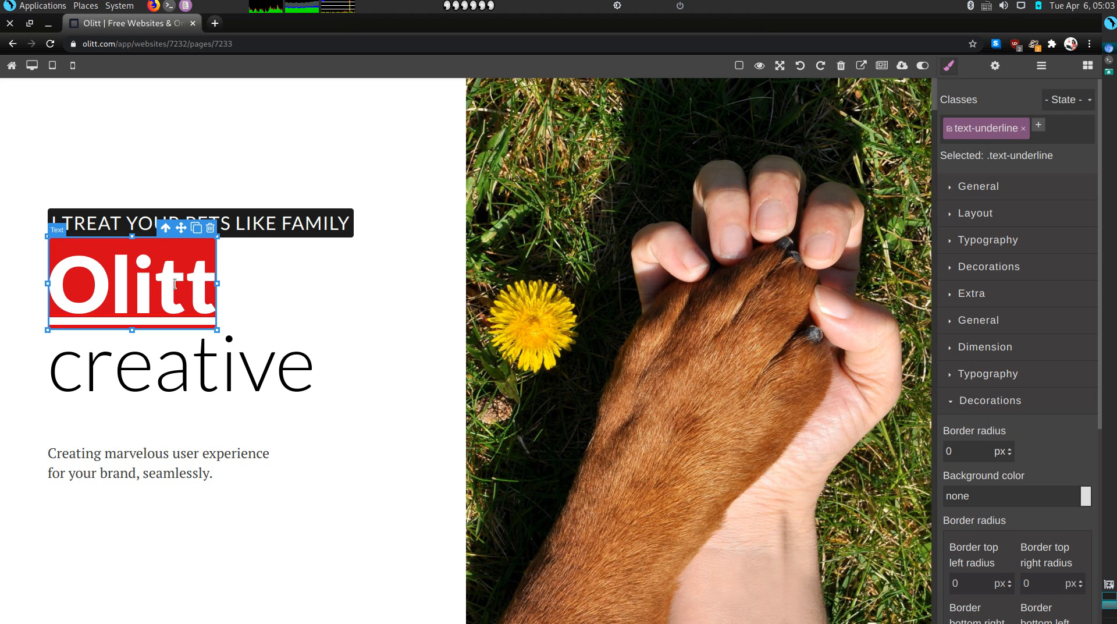
Retype the large heading as 'Thee', 'Freelance' and 'Pet Sitters' on separate lines
{"action": "type", "text": "Thee"}
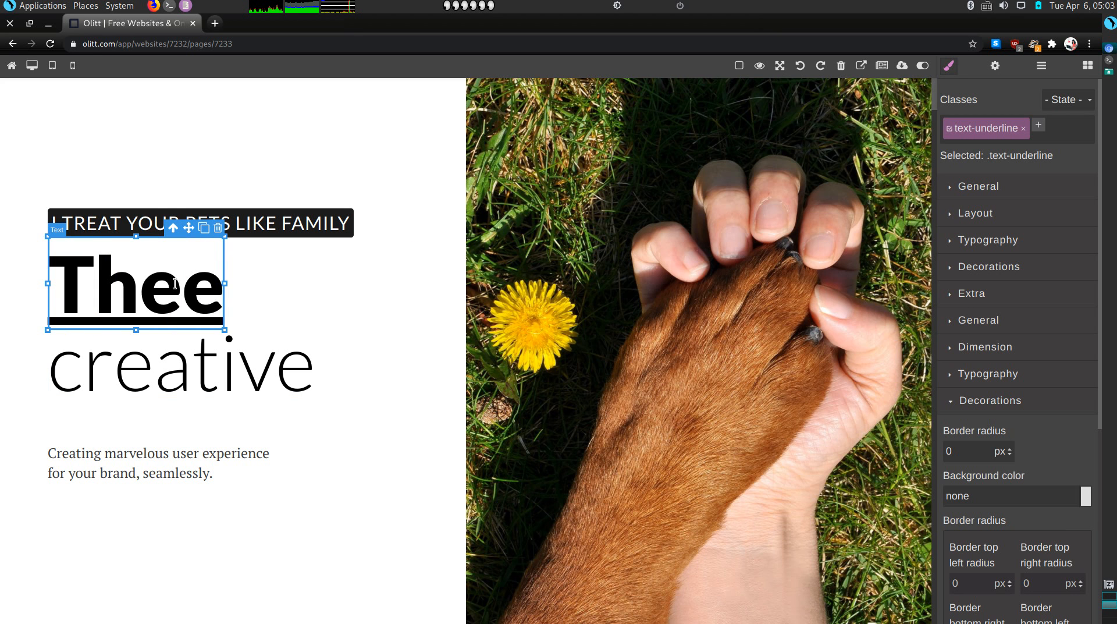
{"action": "type", "text": " Free"}
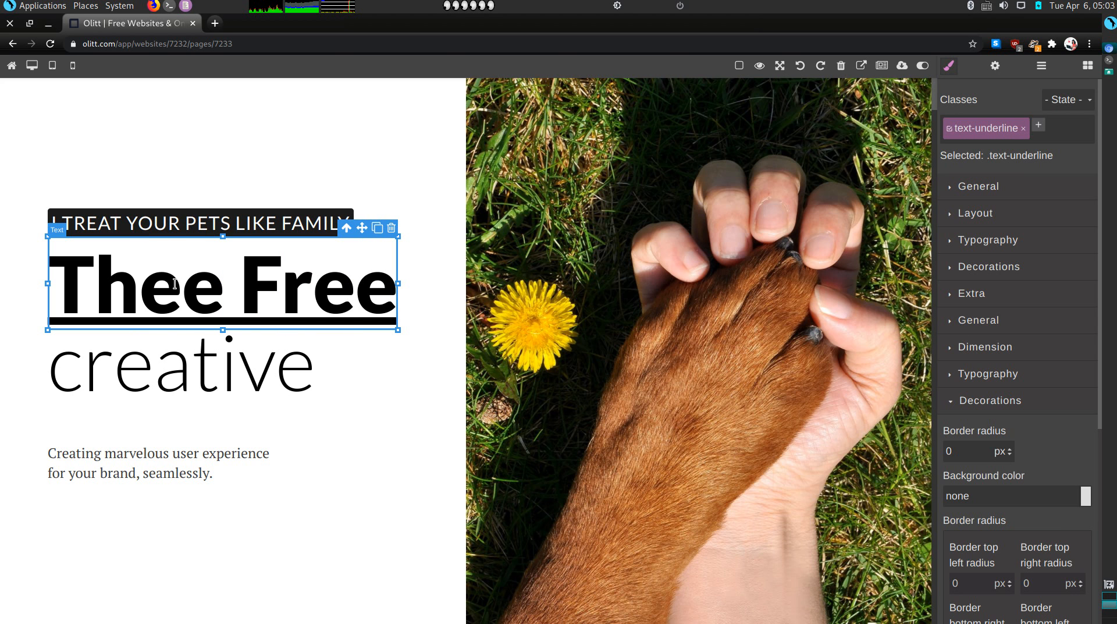
{"action": "key", "text": "BackSpace"}
{"action": "key", "text": "BackSpace"}
{"action": "key", "text": "BackSpace"}
{"action": "key", "text": "BackSpace"}
{"action": "key", "text": "Return"}
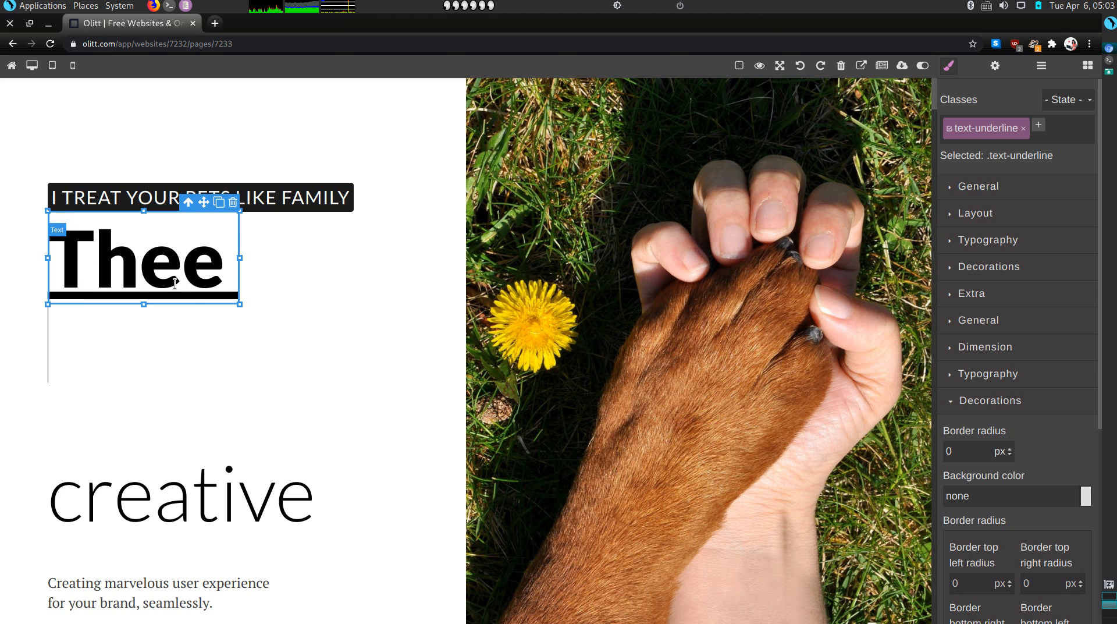
{"action": "type", "text": "f"}
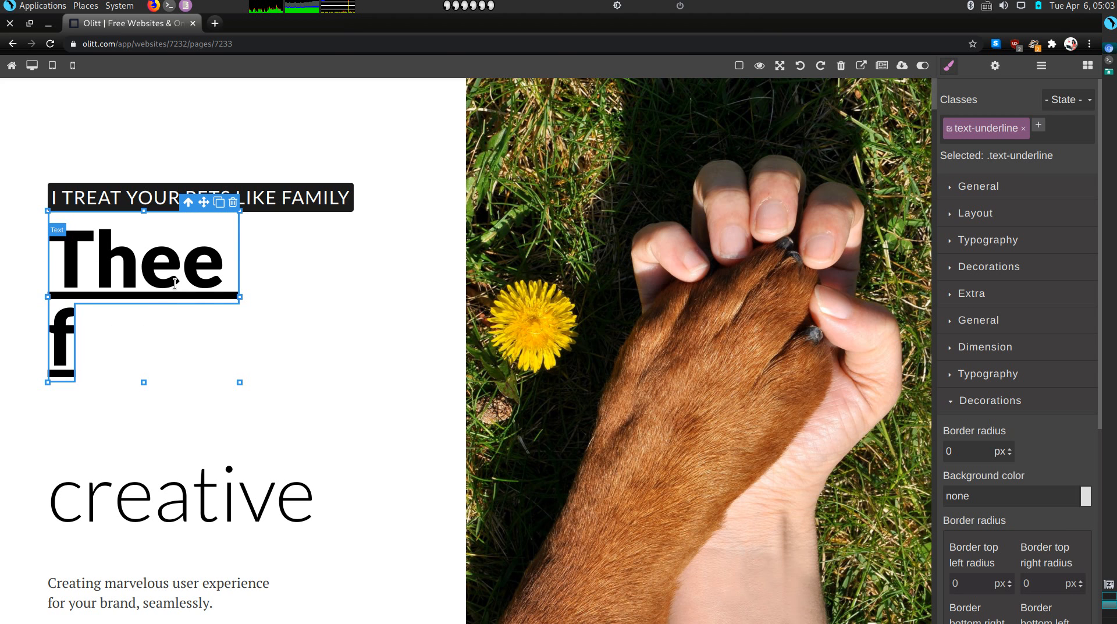
{"action": "key", "text": "BackSpace"}
{"action": "type", "text": "F"}
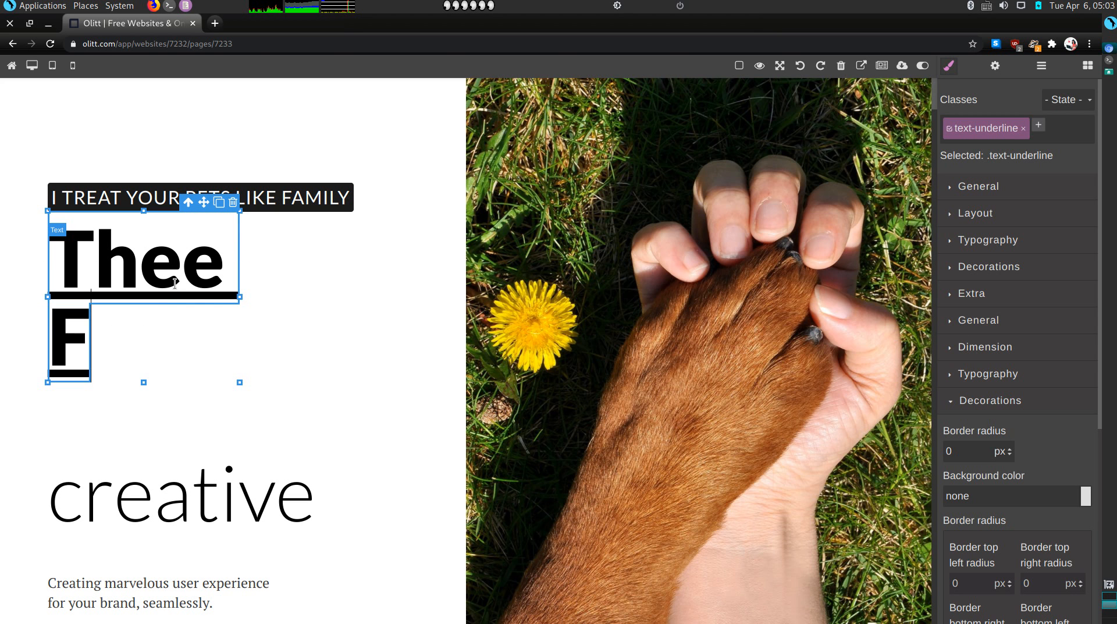
{"action": "type", "text": "ree"}
{"action": "key", "text": "BackSpace"}
{"action": "key", "text": "BackSpace"}
{"action": "type", "text": "ree"}
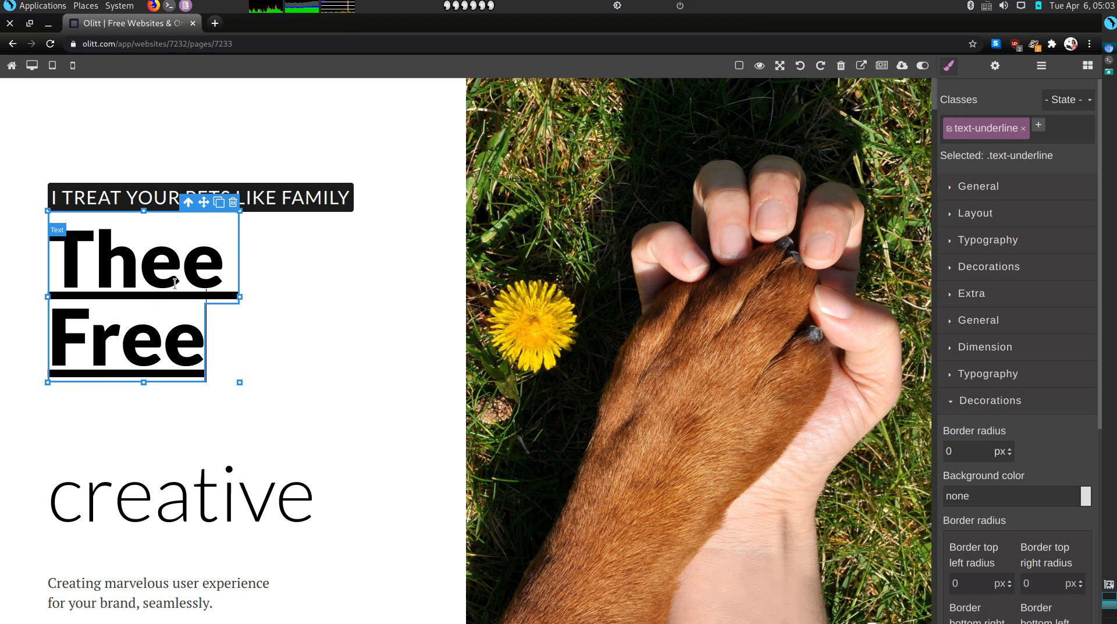
{"action": "type", "text": "lance"}
{"action": "key", "text": "Return"}
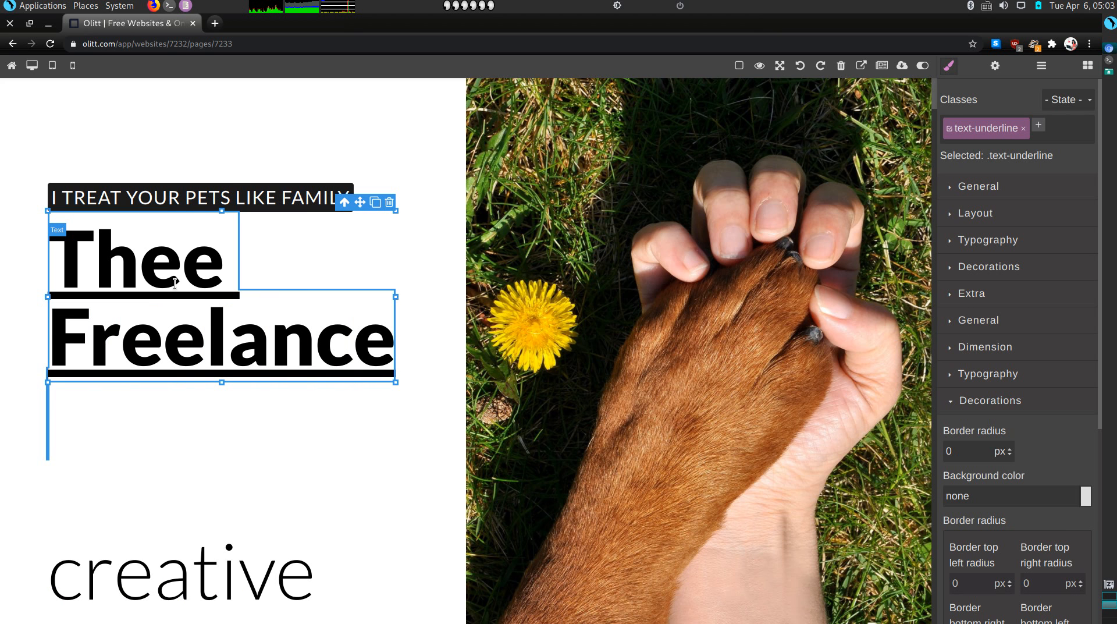
{"action": "type", "text": "Pet "}
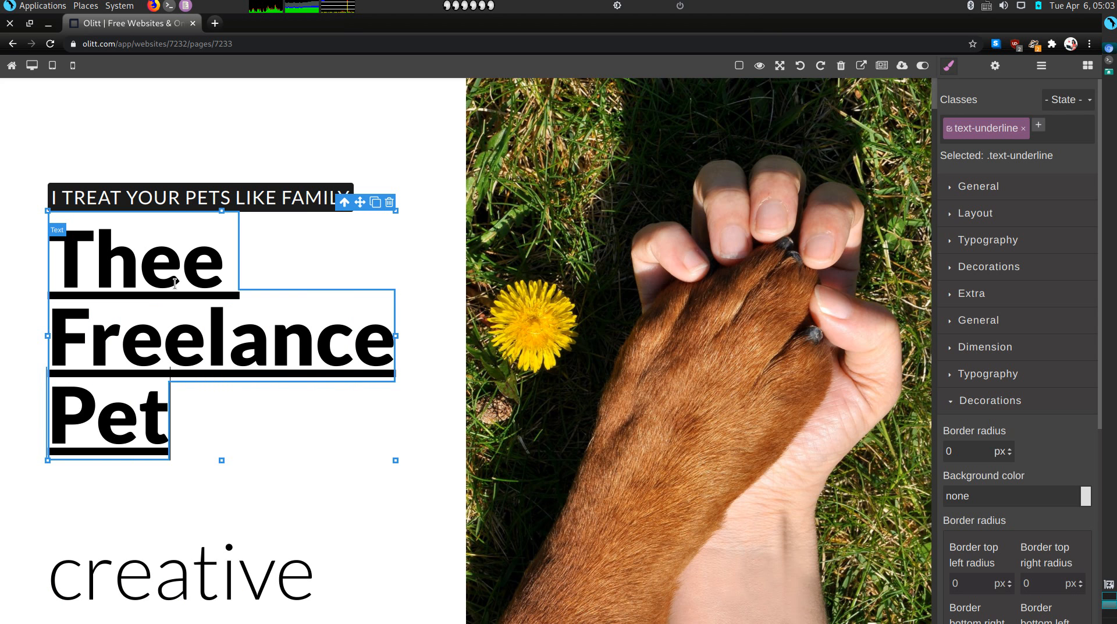
{"action": "type", "text": "Sitters"}
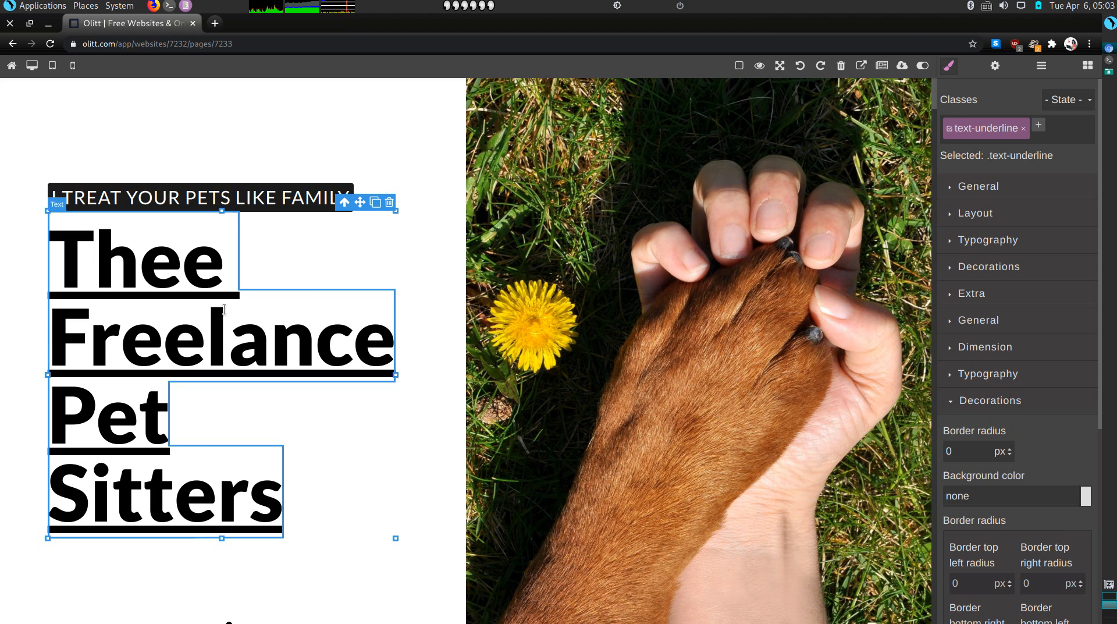
{"action": "scroll", "coordinate": [275, 505], "scroll_direction": "down", "scroll_amount": 5}
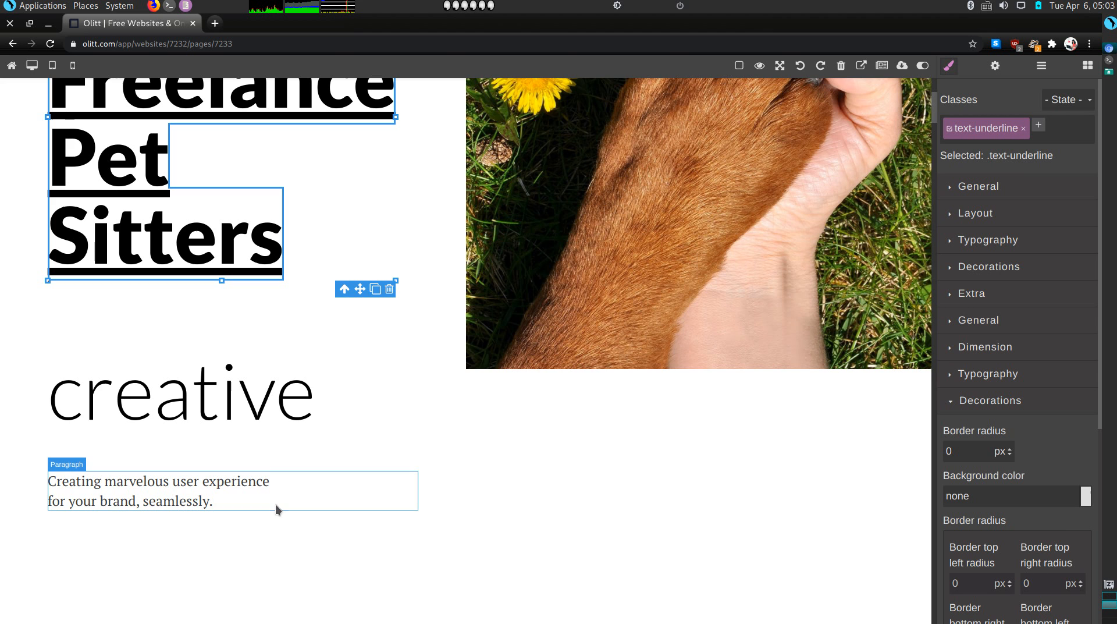
Delete the 'creative' text and the 'Creating marvelous user experience' tagline under the heading
{"action": "left_click", "coordinate": [254, 401]}
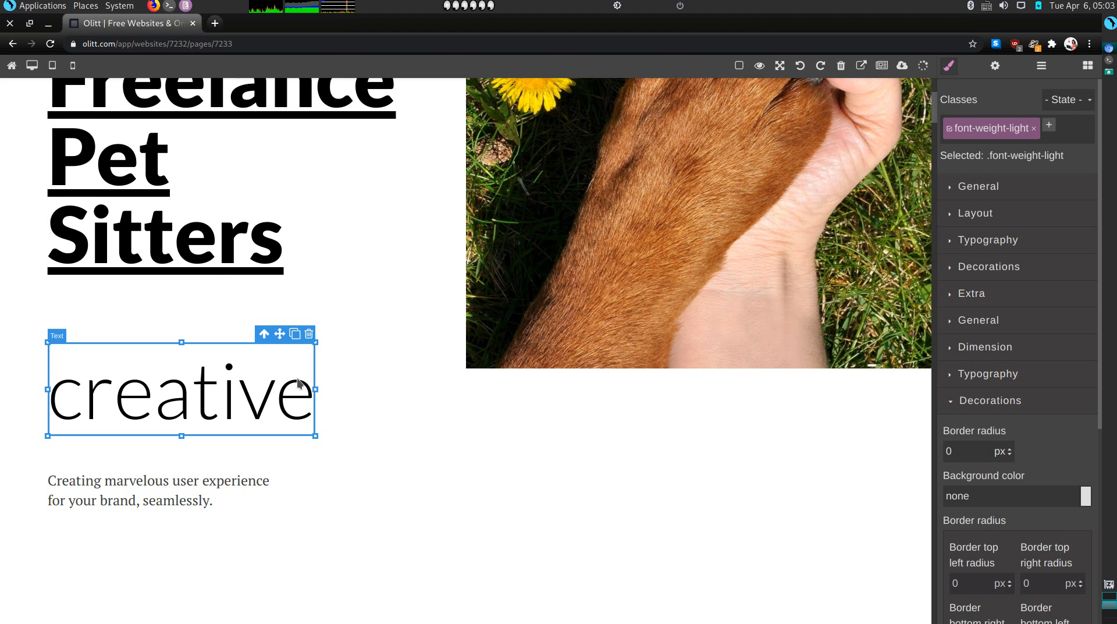
{"action": "left_click", "coordinate": [307, 340]}
{"action": "left_click", "coordinate": [221, 416]}
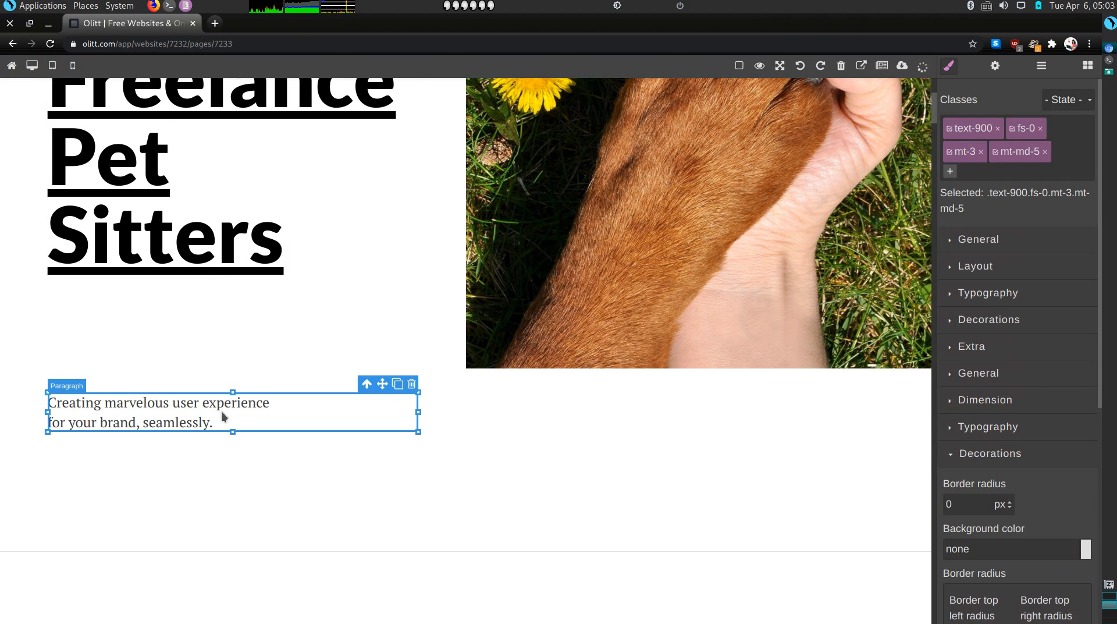
{"action": "left_click", "coordinate": [411, 384]}
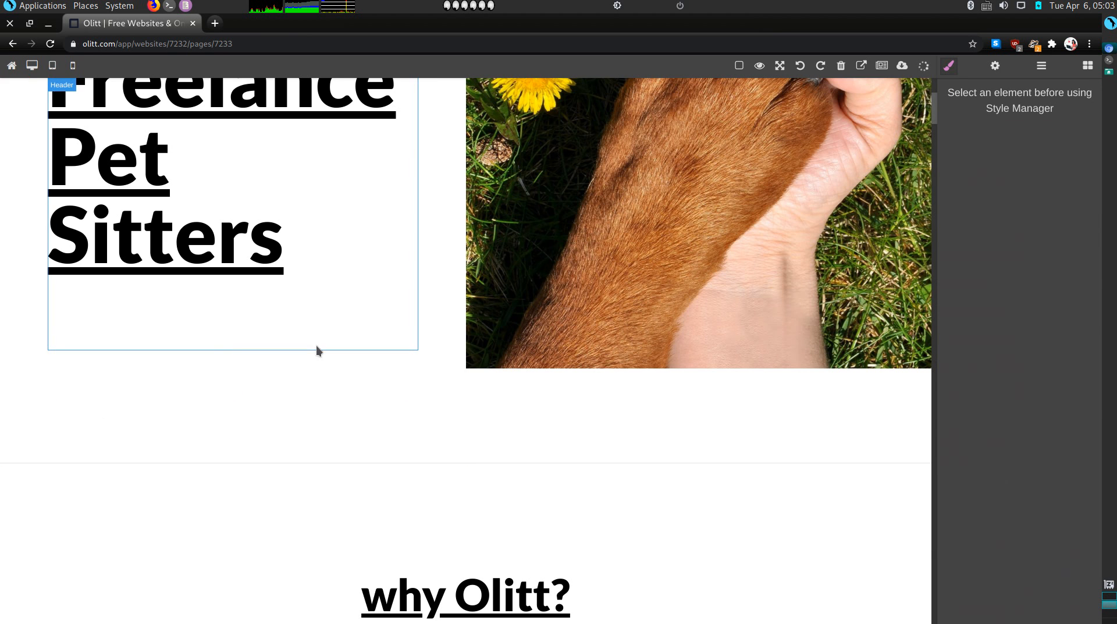
{"action": "triple_click", "coordinate": [186, 324]}
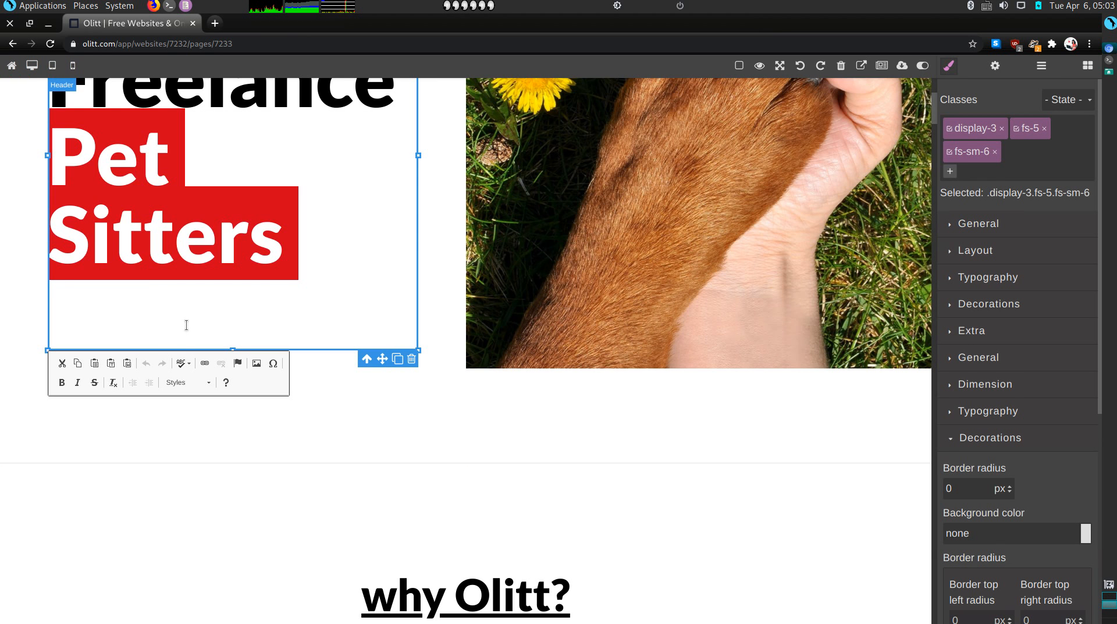
{"action": "left_click", "coordinate": [362, 512]}
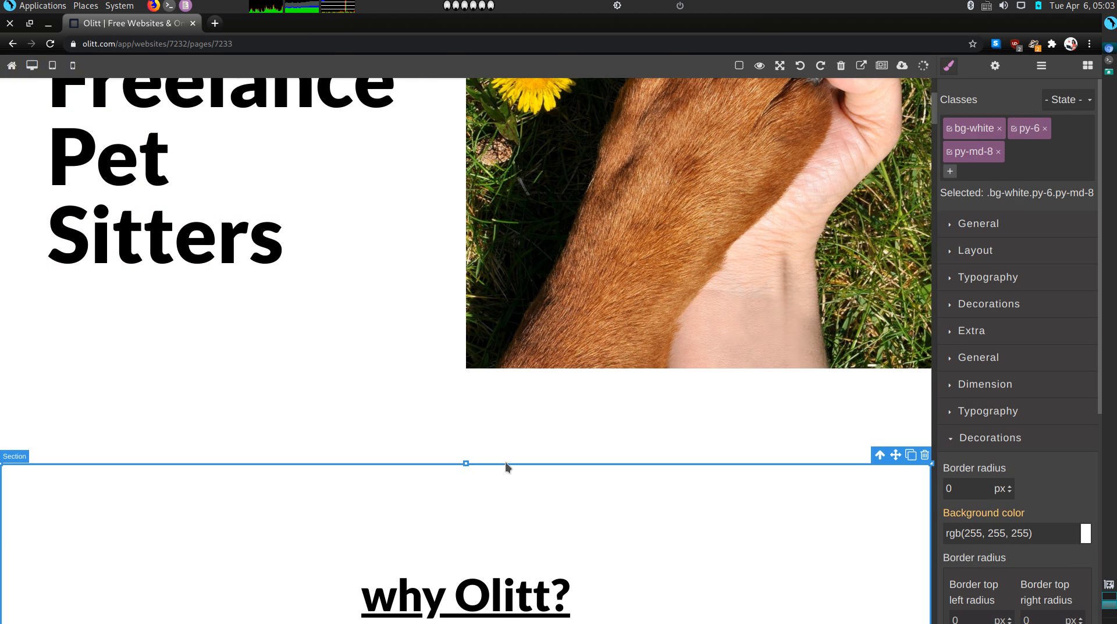
{"action": "scroll", "coordinate": [431, 349], "scroll_direction": "up", "scroll_amount": 2}
{"action": "scroll", "coordinate": [424, 368], "scroll_direction": "up", "scroll_amount": 4}
Retype the next section's 'why Olitt?' heading as 'About Us'
{"action": "scroll", "coordinate": [598, 277], "scroll_direction": "down", "scroll_amount": 9}
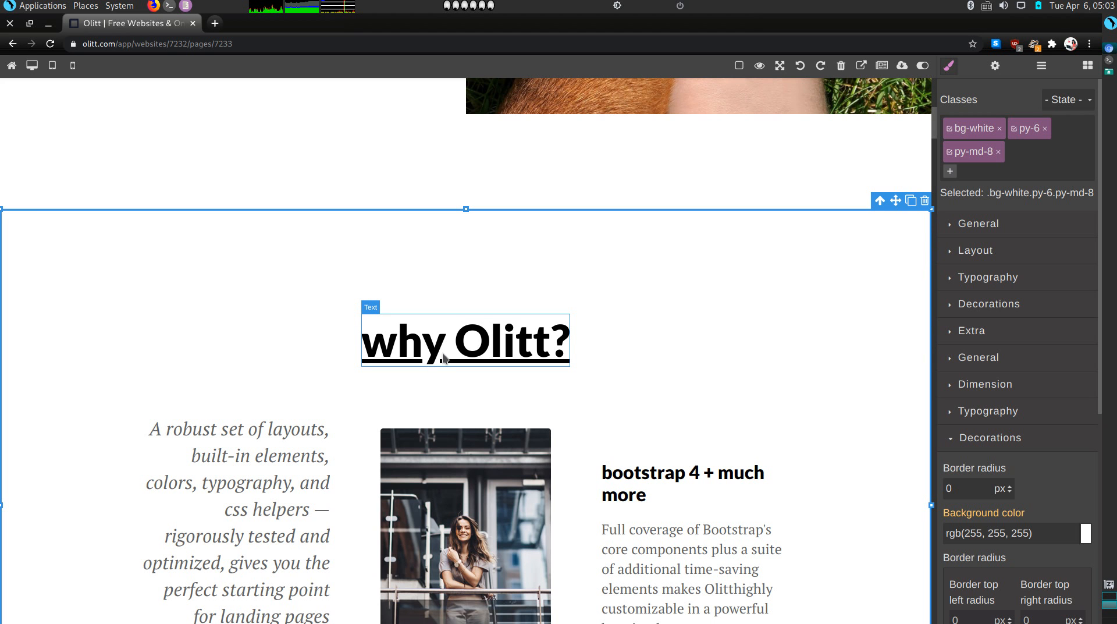
{"action": "left_click", "coordinate": [455, 337]}
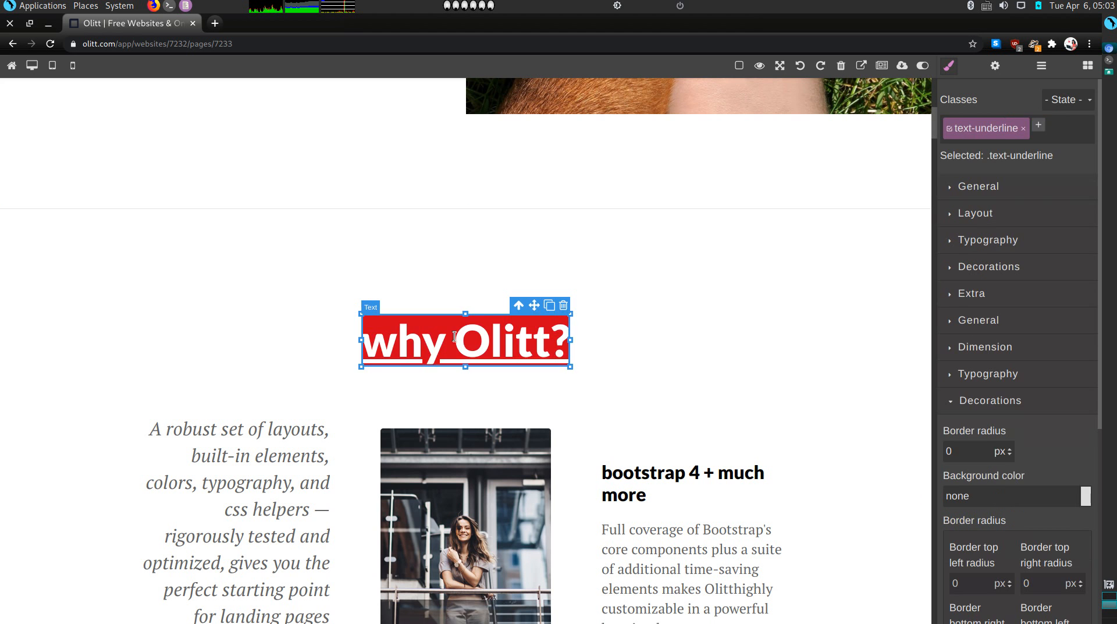
{"action": "double_click", "coordinate": [454, 337]}
{"action": "type", "text": "Ab"}
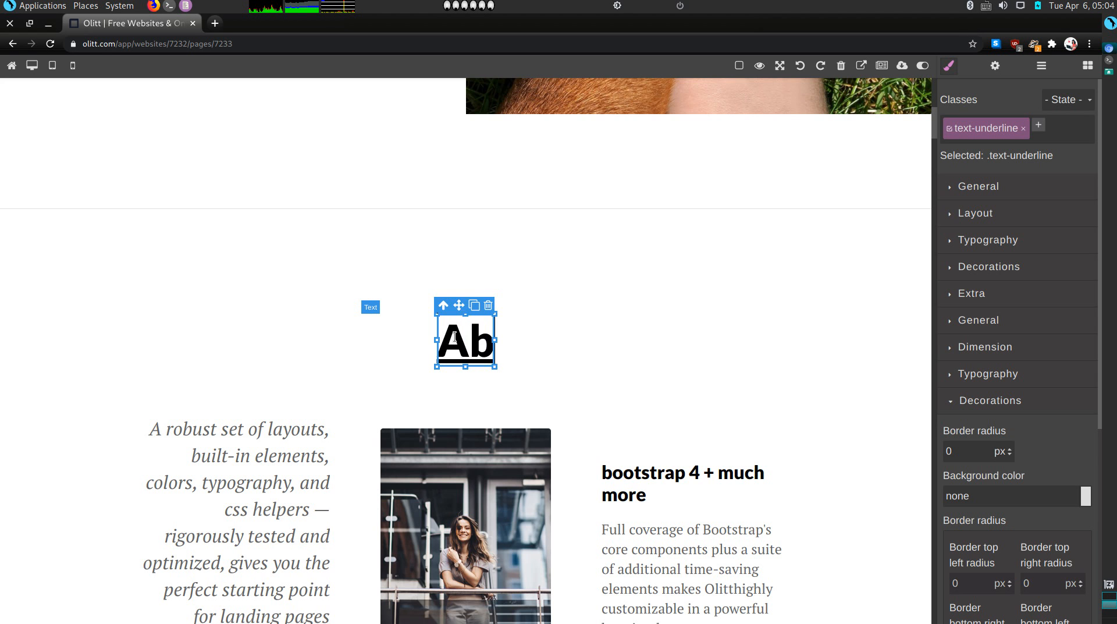
{"action": "type", "text": "out Us"}
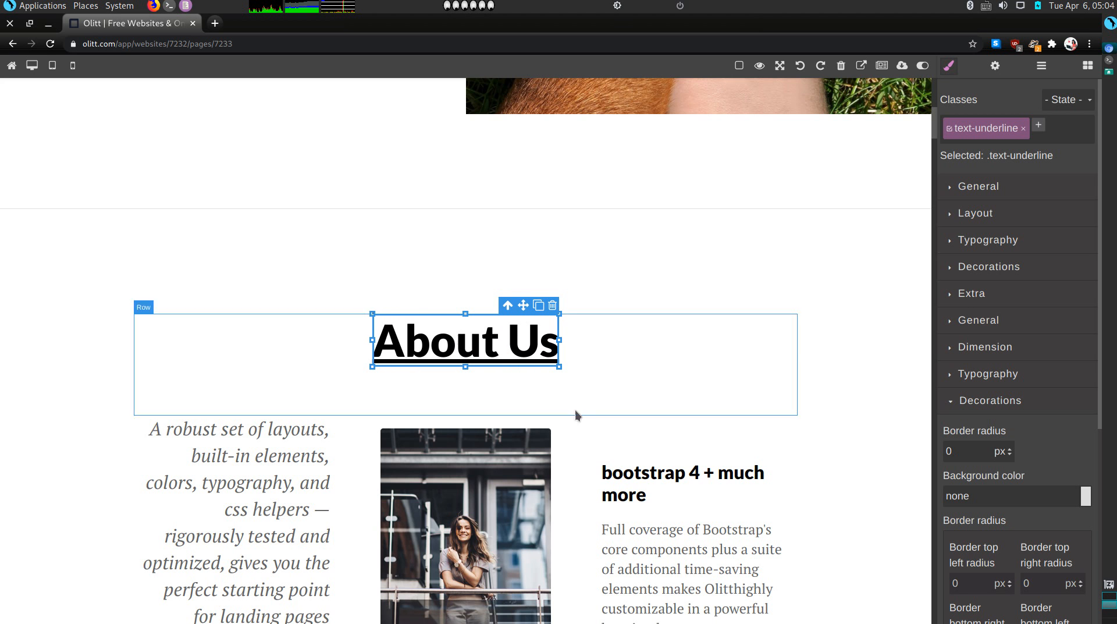
{"action": "scroll", "coordinate": [561, 517], "scroll_direction": "down", "scroll_amount": 4}
Delete the photo of the woman on stairs from the About Us section
{"action": "left_click", "coordinate": [489, 418]}
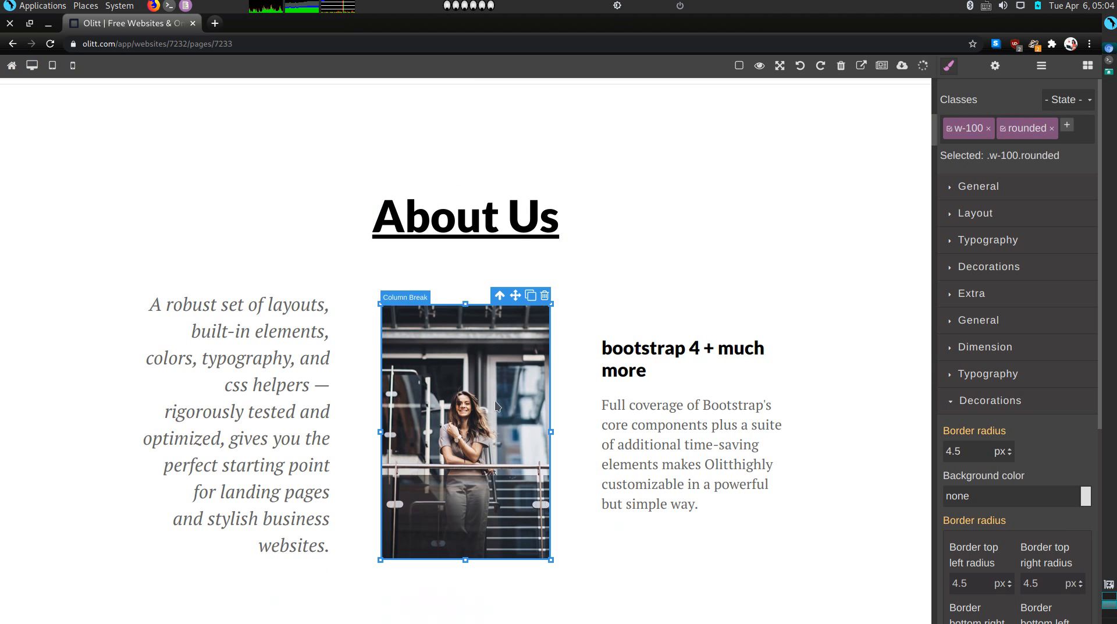
{"action": "left_click", "coordinate": [572, 402]}
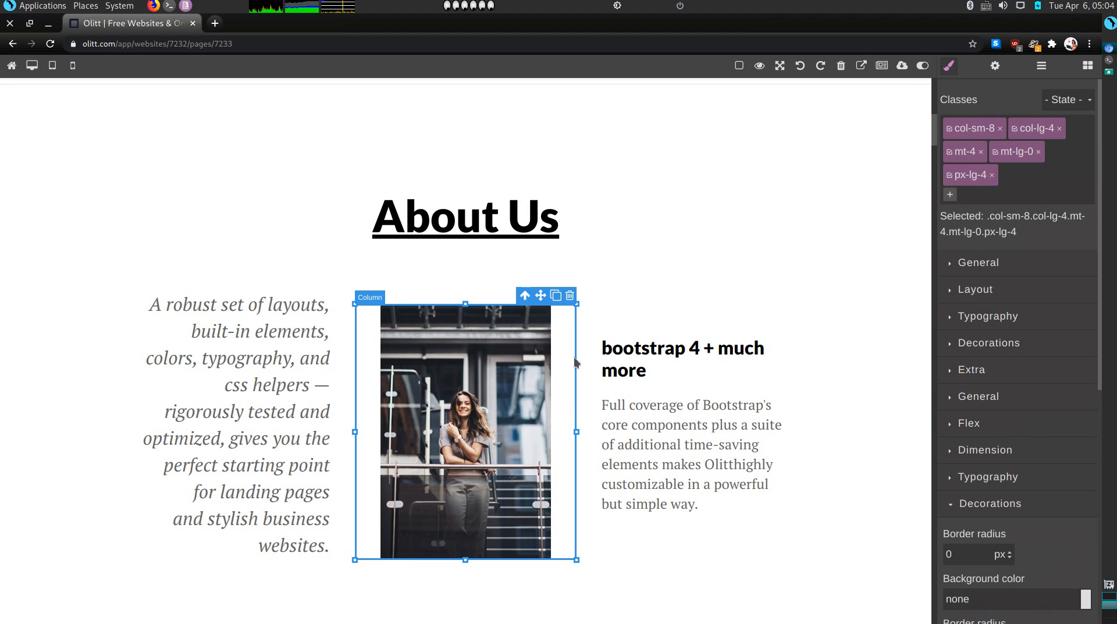
{"action": "left_click", "coordinate": [546, 332]}
{"action": "left_click", "coordinate": [544, 296]}
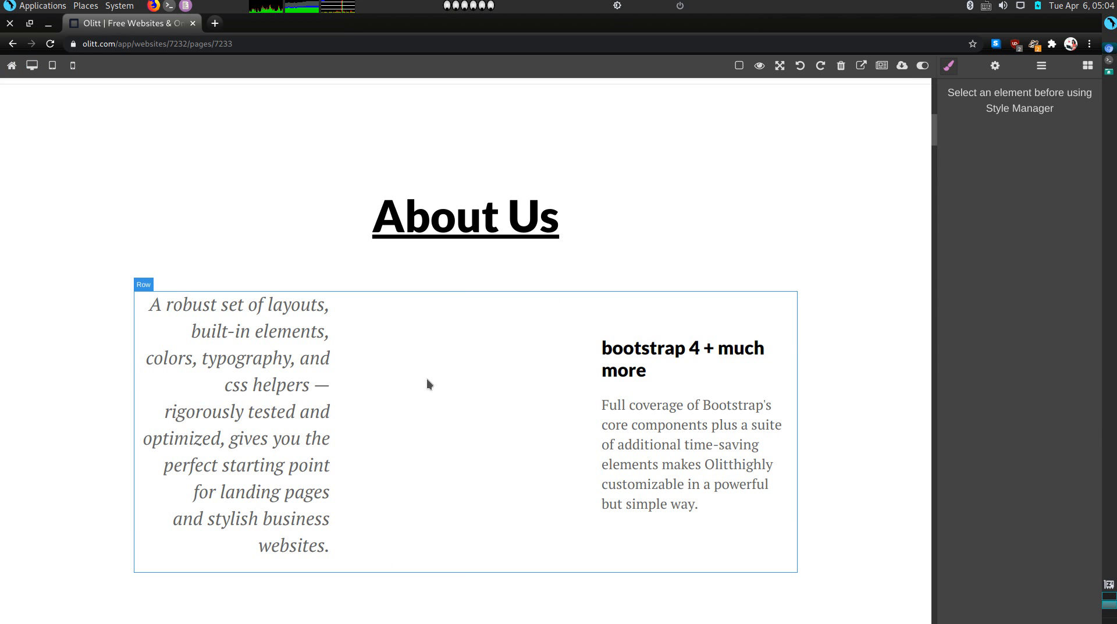
Add an Image block to the About Us row showing pexels-photo-6001183.jpeg, the woman with a cat
{"action": "left_click", "coordinate": [393, 372]}
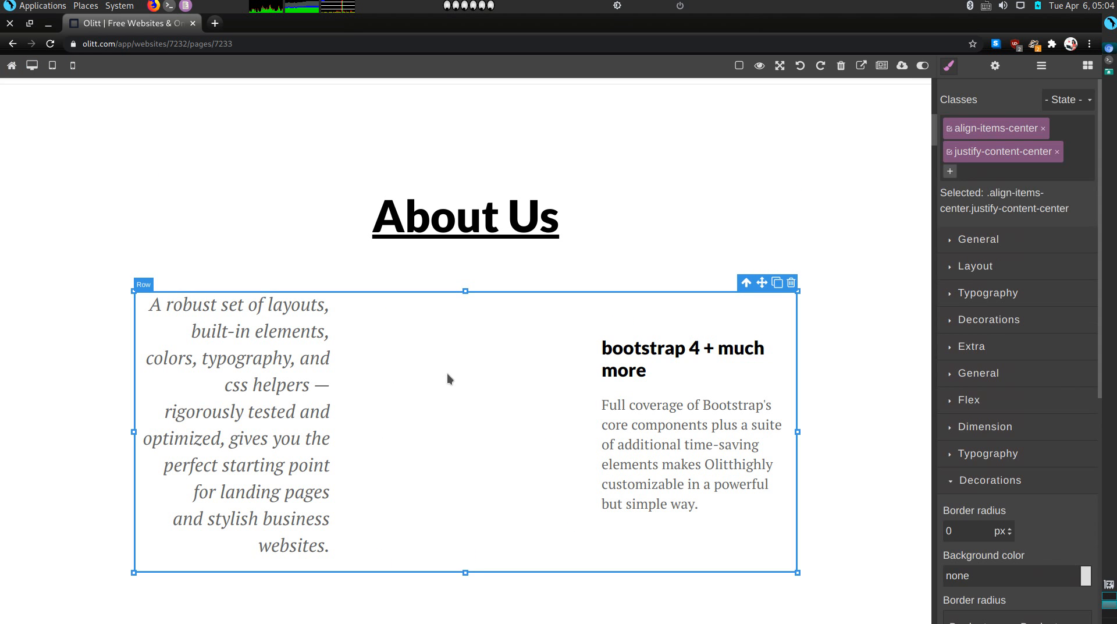
{"action": "left_click", "coordinate": [1088, 65]}
{"action": "scroll", "coordinate": [1046, 364], "scroll_direction": "down", "scroll_amount": 2}
{"action": "left_click_drag", "start_coordinate": [977, 300], "coordinate": [474, 427]}
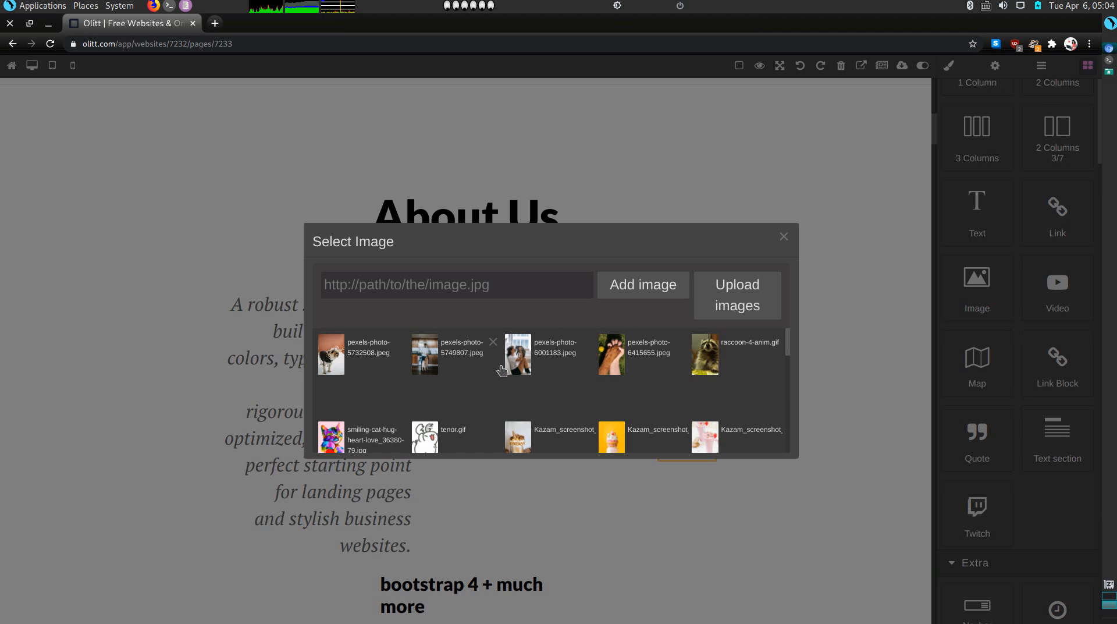
{"action": "left_click", "coordinate": [526, 369]}
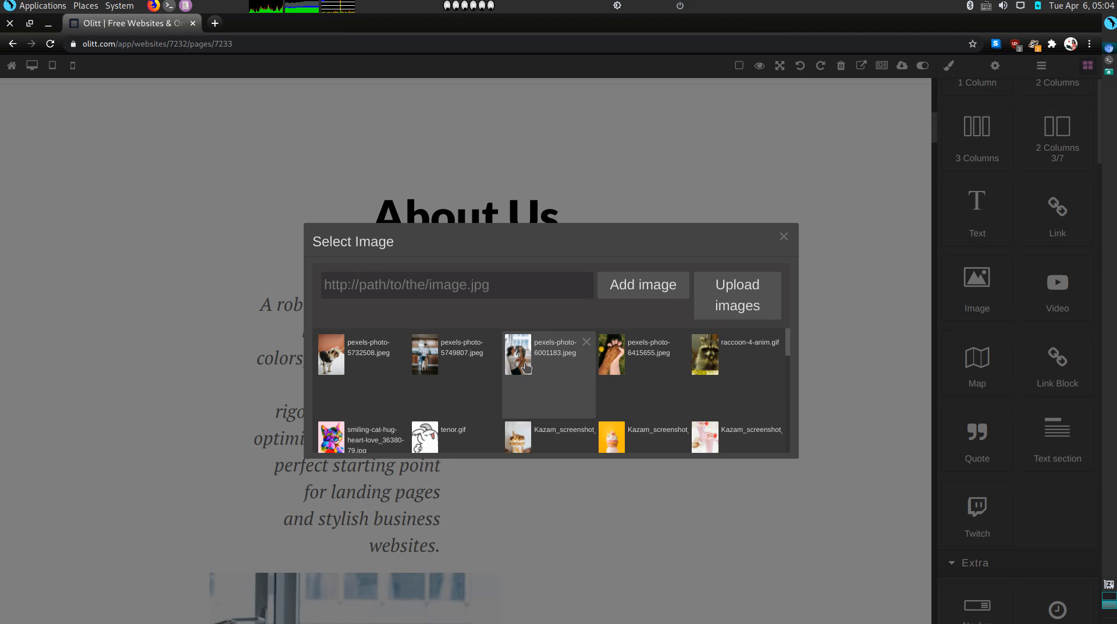
{"action": "left_click", "coordinate": [558, 572]}
{"action": "scroll", "coordinate": [569, 546], "scroll_direction": "down", "scroll_amount": 3}
{"action": "right_click", "coordinate": [569, 547]}
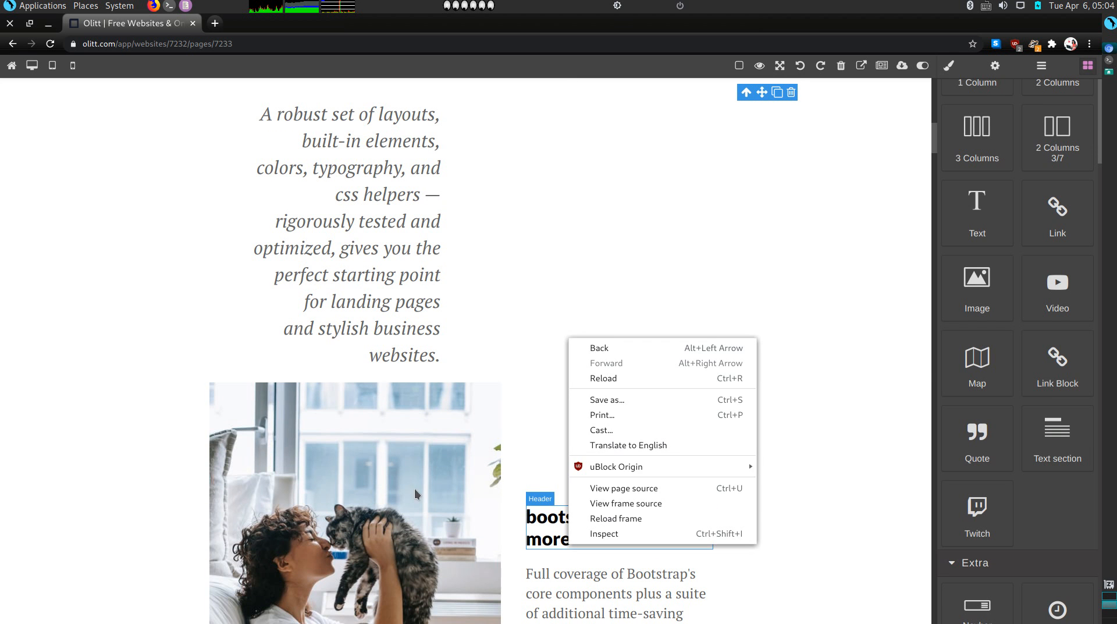
Delete the italic paragraph under About Us
{"action": "left_click", "coordinate": [480, 456]}
{"action": "scroll", "coordinate": [587, 499], "scroll_direction": "down", "scroll_amount": 4}
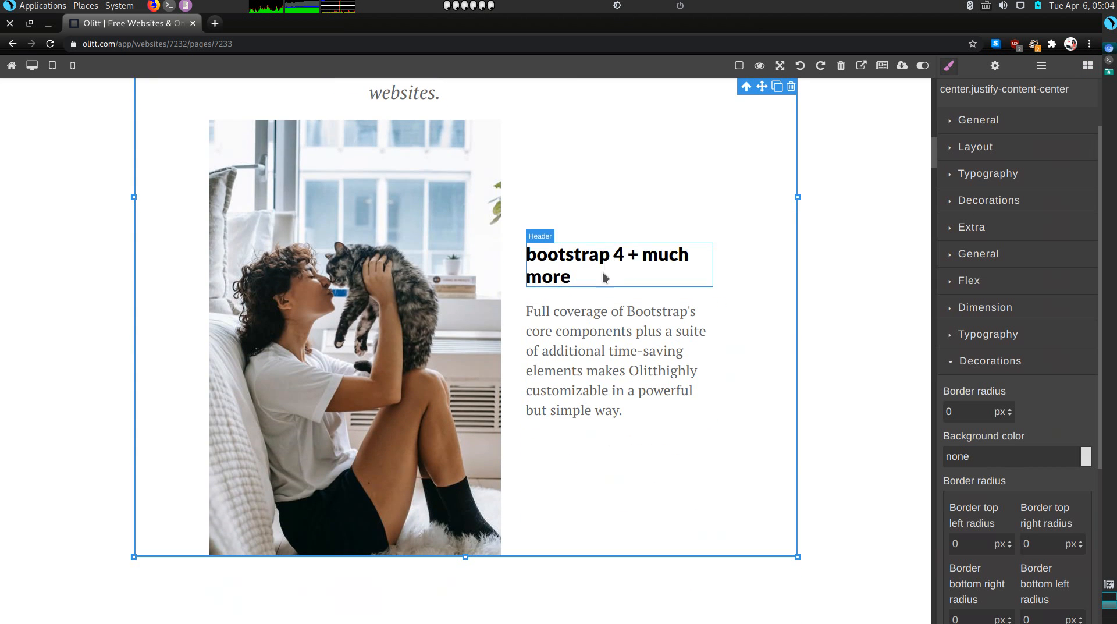
{"action": "scroll", "coordinate": [433, 209], "scroll_direction": "up", "scroll_amount": 5}
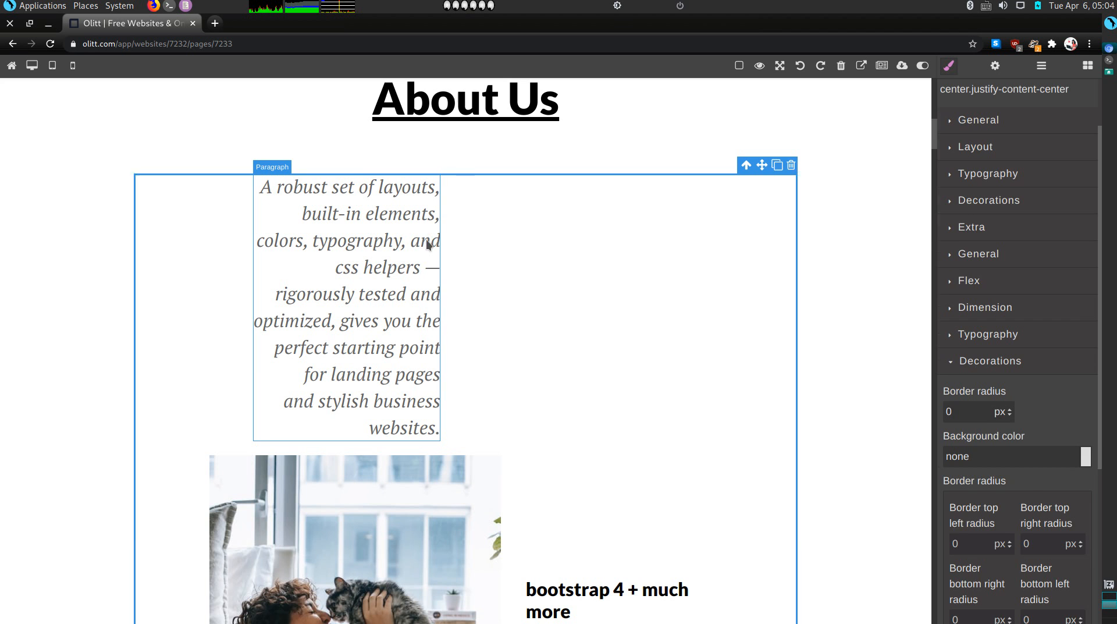
{"action": "left_click", "coordinate": [427, 241]}
{"action": "left_click", "coordinate": [440, 165]}
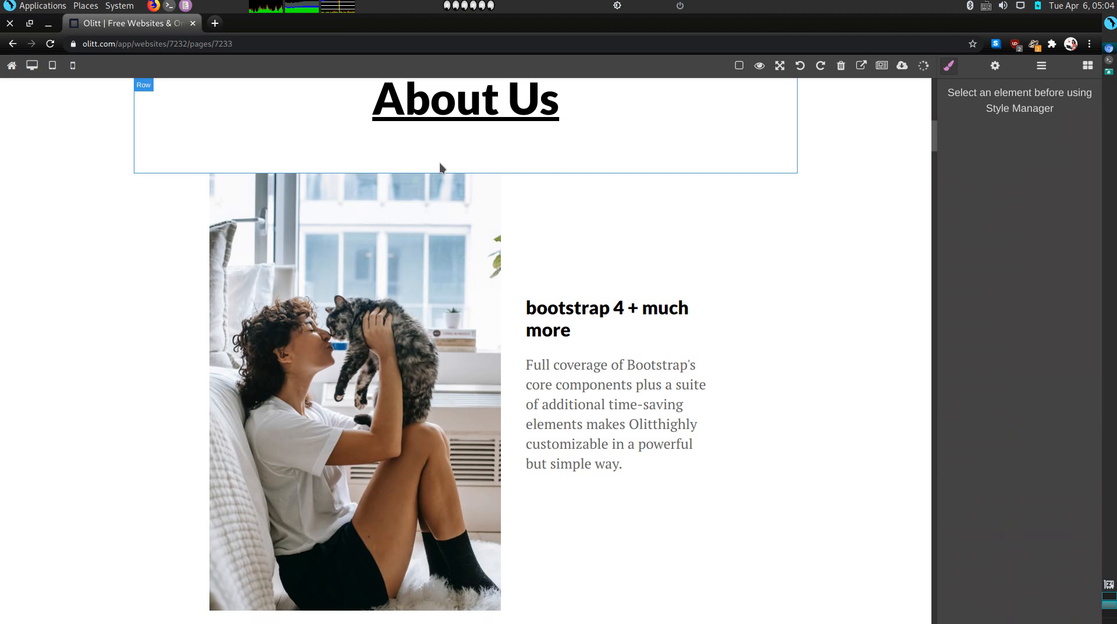
Change the heading to 'Need an Overnight Sitter?' and the paragraph to 'I am an experienced pet sitter.'
{"action": "double_click", "coordinate": [586, 321]}
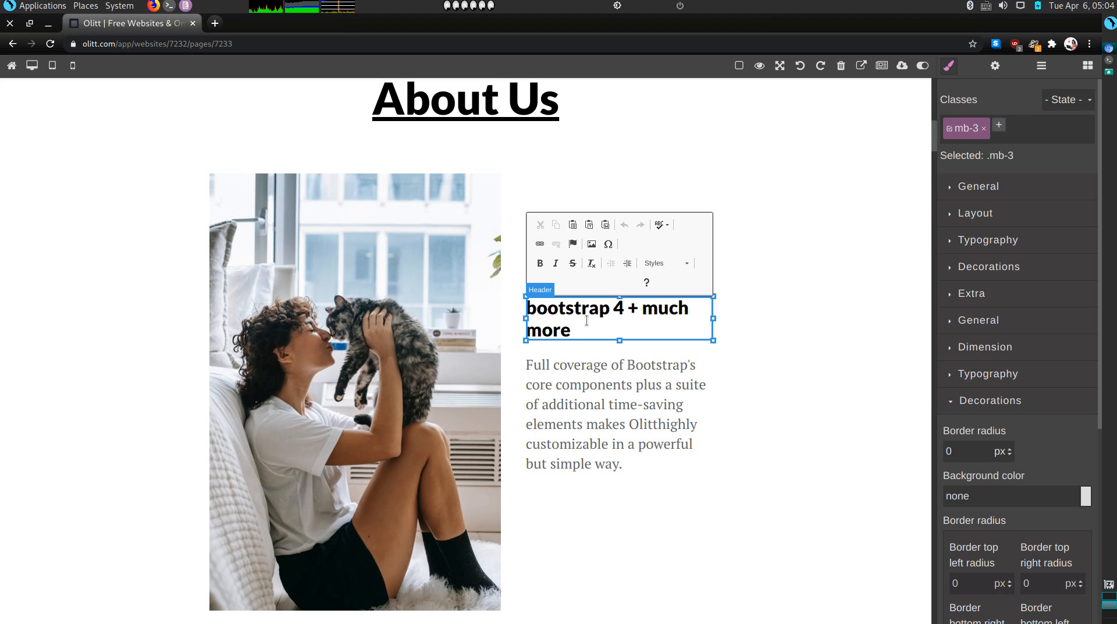
{"action": "triple_click", "coordinate": [584, 320]}
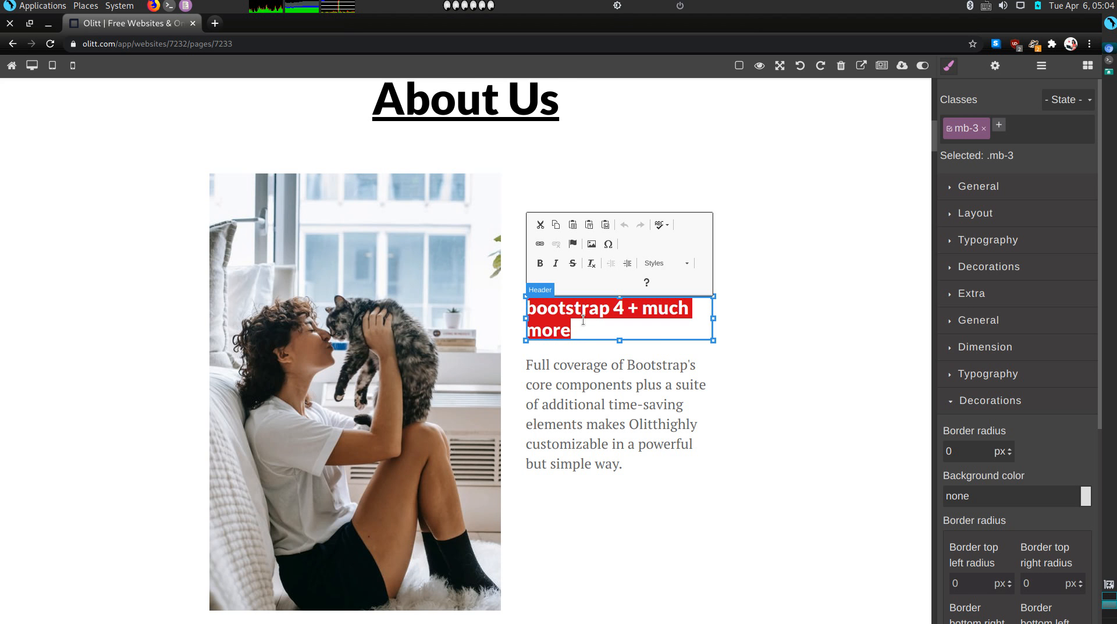
{"action": "type", "text": "Ne"}
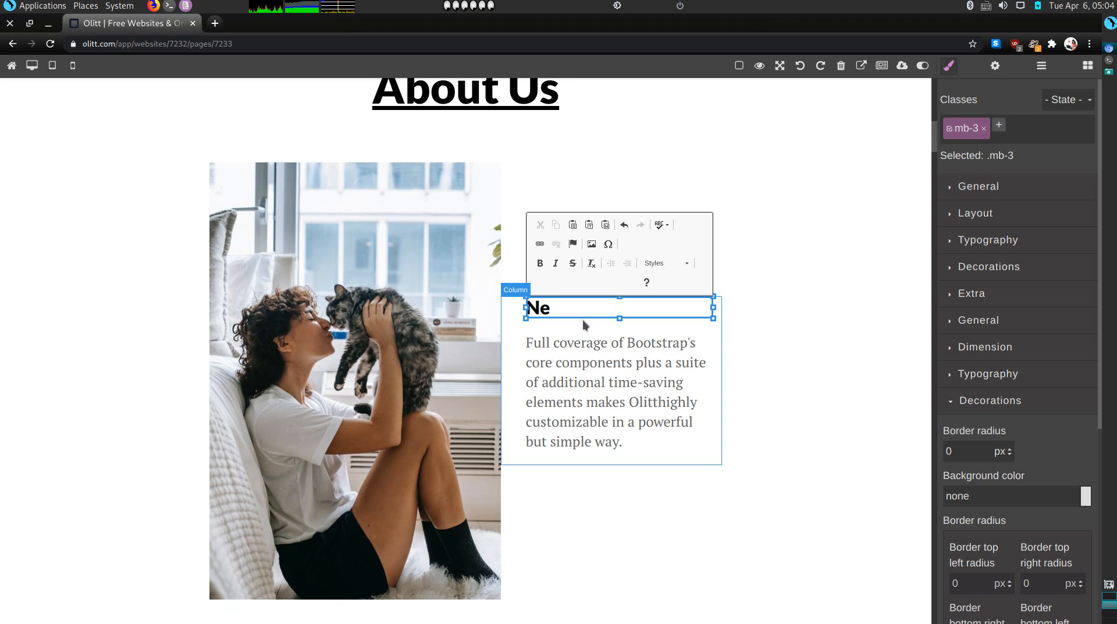
{"action": "type", "text": "ed an Overnight Sitter"}
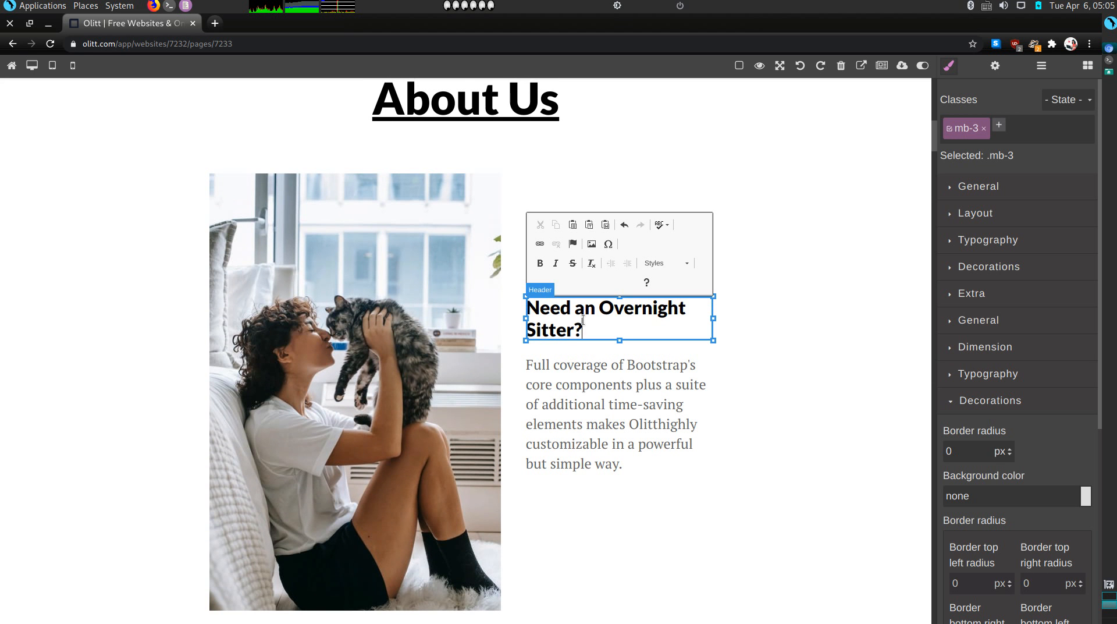
{"action": "type", "text": "?"}
{"action": "triple_click", "coordinate": [615, 434]}
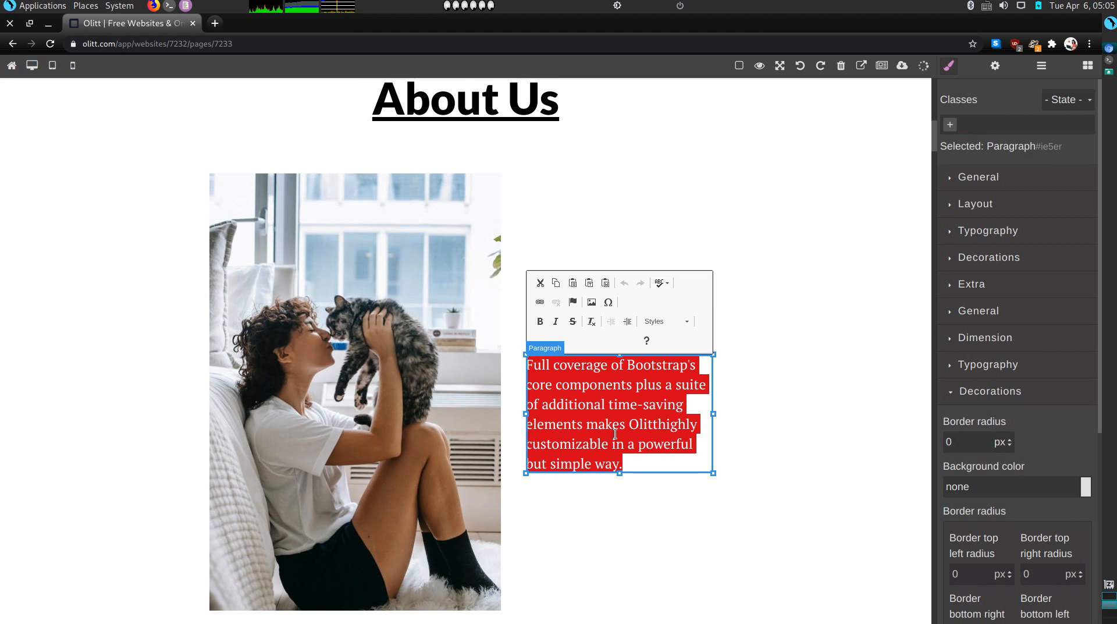
{"action": "type", "text": "am"}
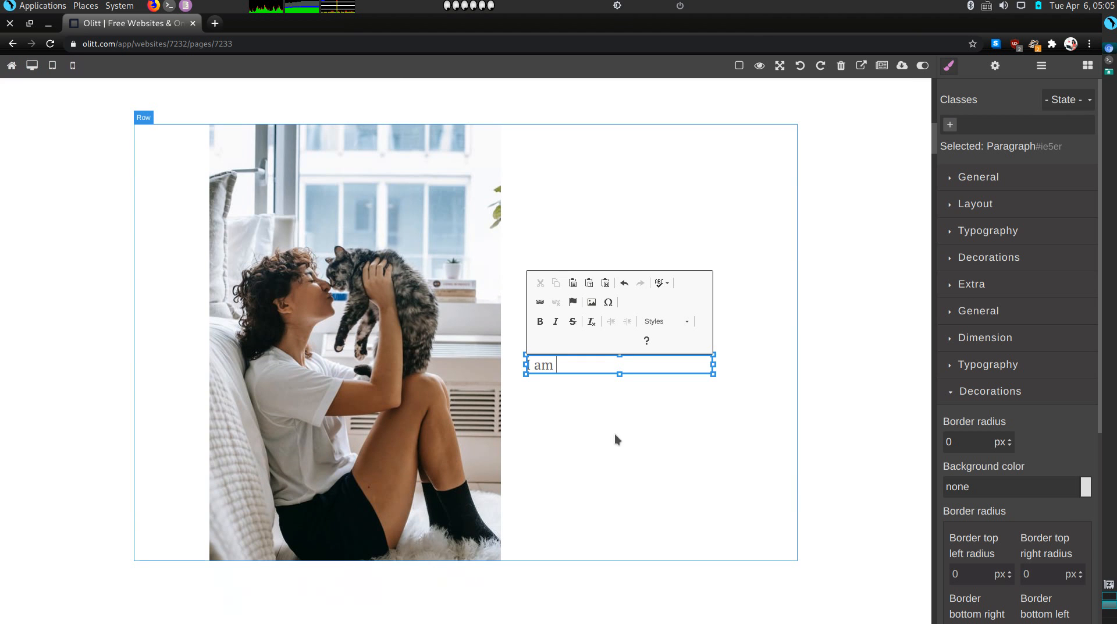
{"action": "type", "text": " an experienced"}
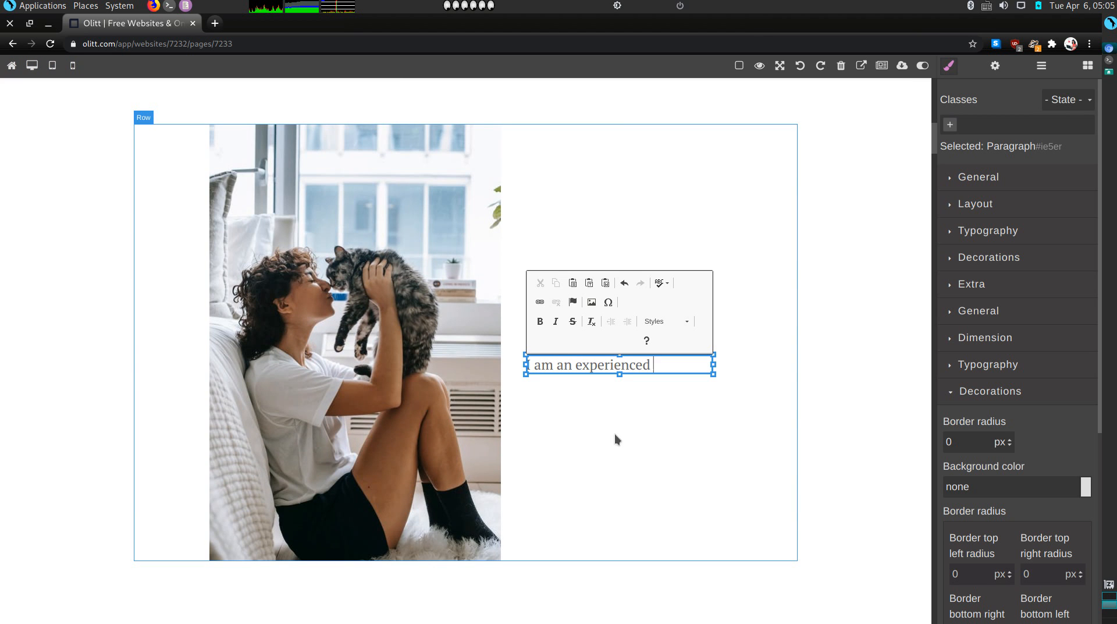
{"action": "type", "text": " pet sitter."}
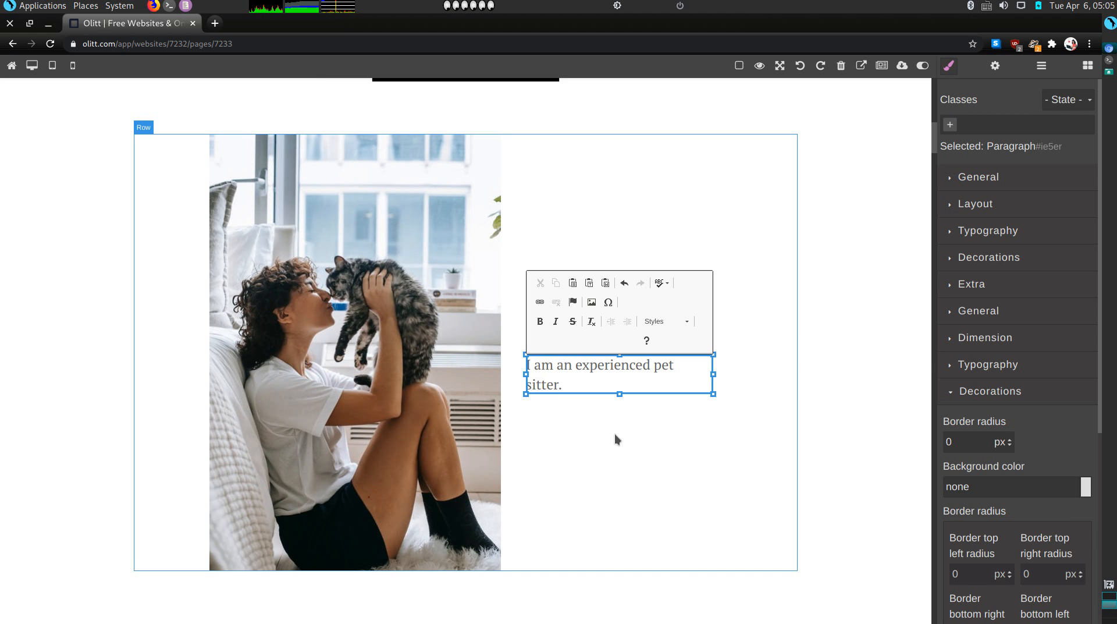
{"action": "left_click", "coordinate": [698, 463]}
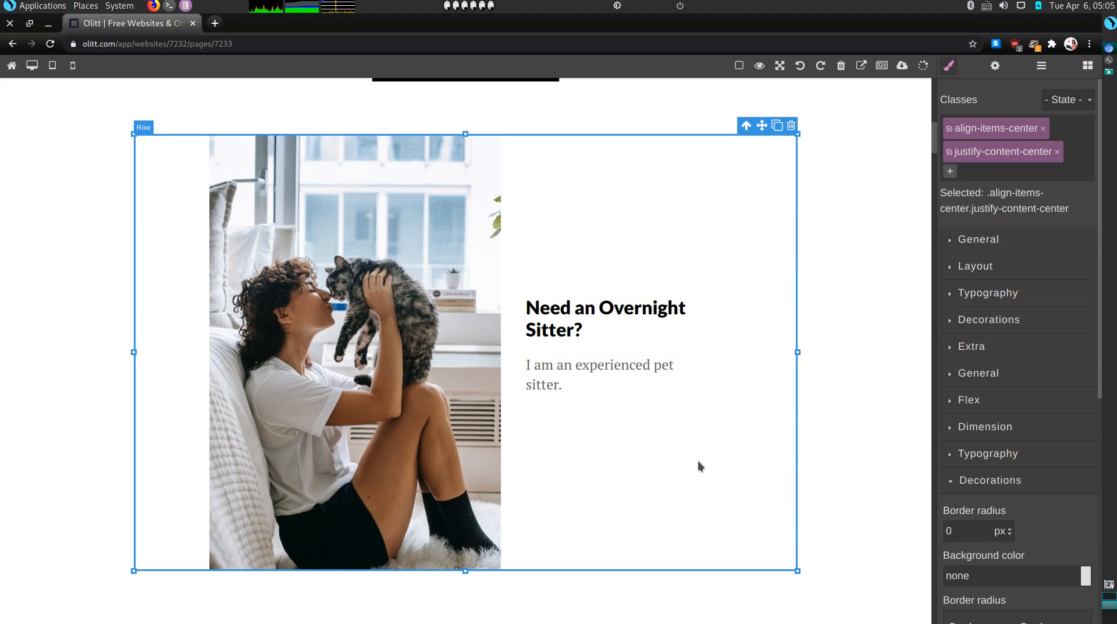
Select the street-photo background section and remove its bg-holder class
{"action": "scroll", "coordinate": [699, 463], "scroll_direction": "down", "scroll_amount": 8}
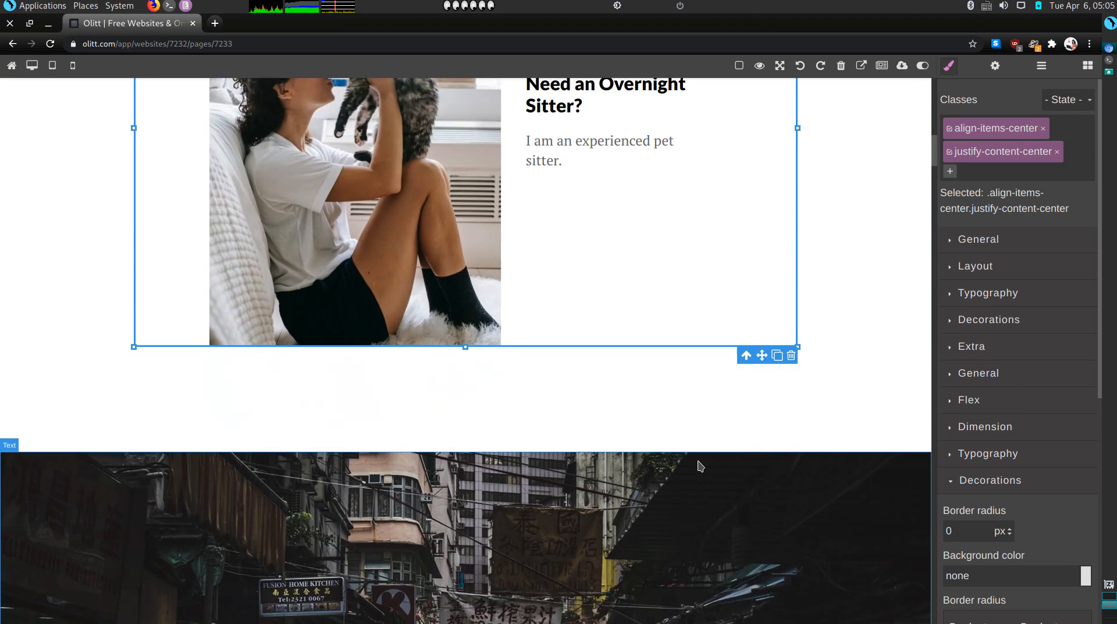
{"action": "scroll", "coordinate": [688, 491], "scroll_direction": "down", "scroll_amount": 3}
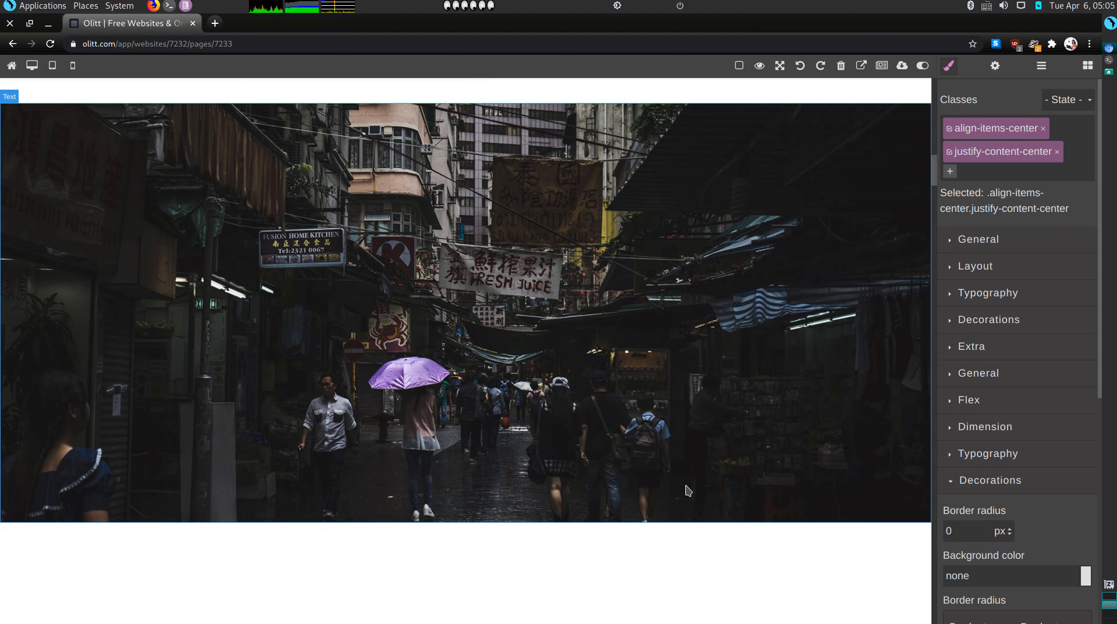
{"action": "scroll", "coordinate": [731, 406], "scroll_direction": "up", "scroll_amount": 2}
{"action": "scroll", "coordinate": [732, 406], "scroll_direction": "down", "scroll_amount": 3}
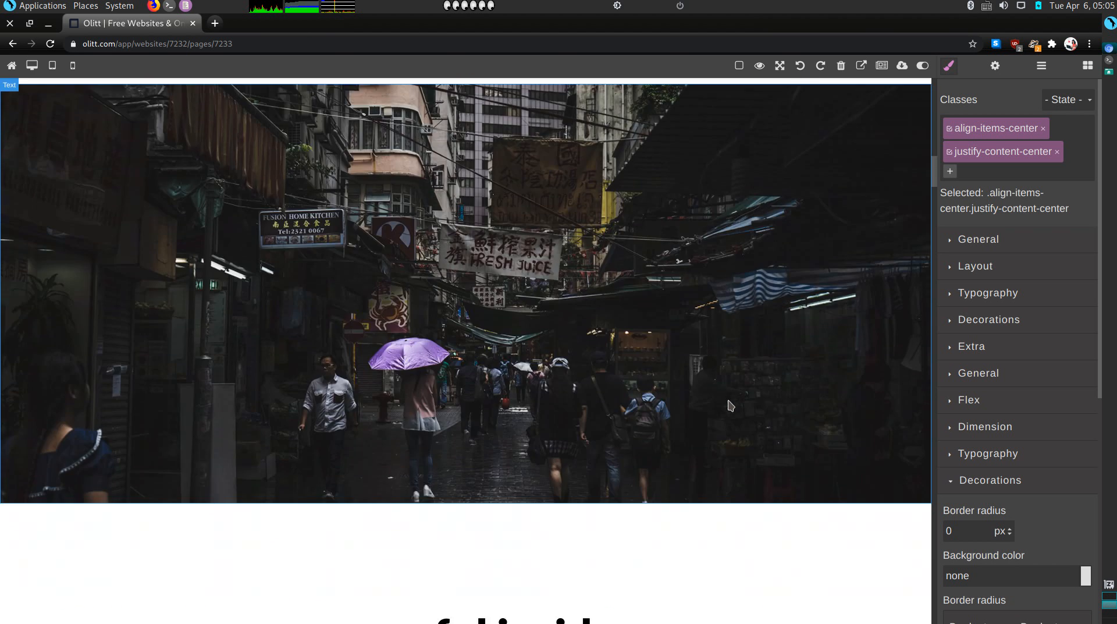
{"action": "left_click", "coordinate": [837, 273]}
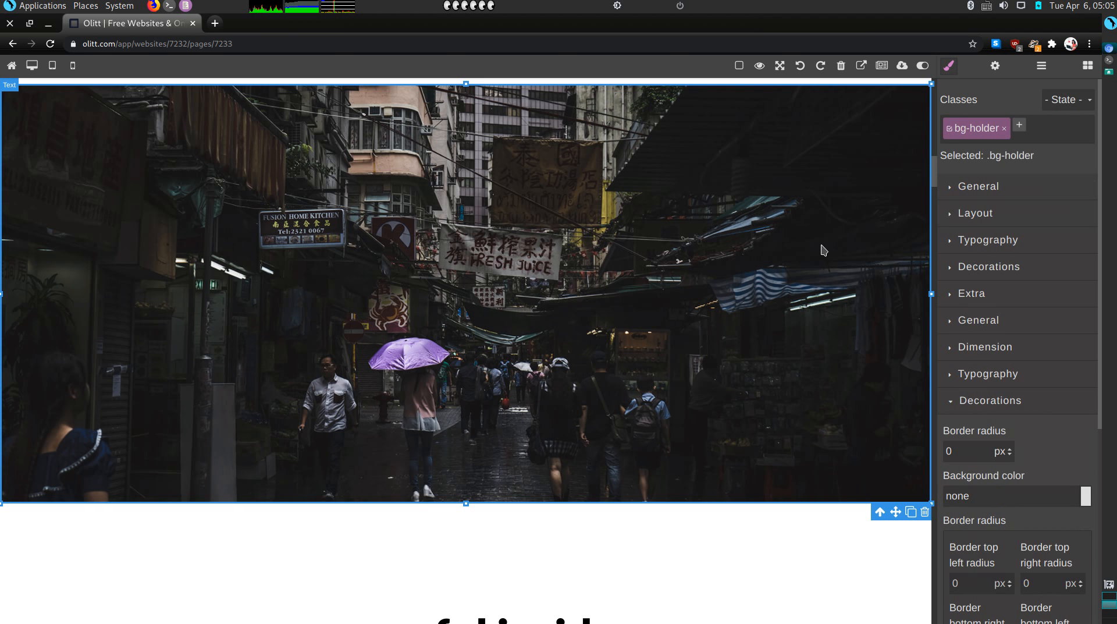
{"action": "scroll", "coordinate": [824, 251], "scroll_direction": "up", "scroll_amount": 1}
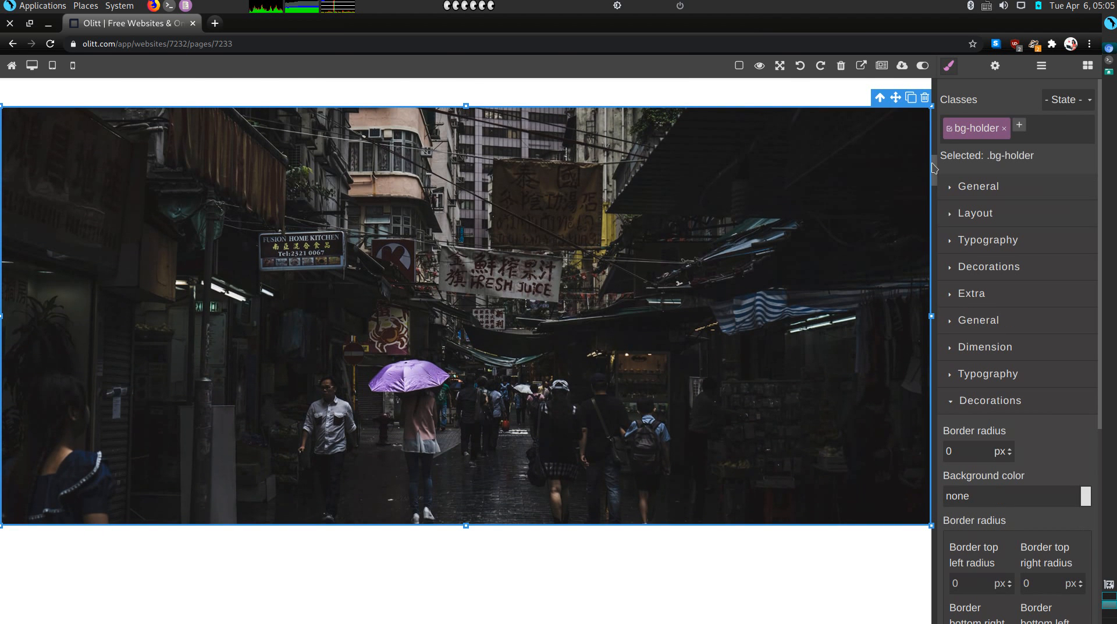
{"action": "left_click", "coordinate": [1006, 132]}
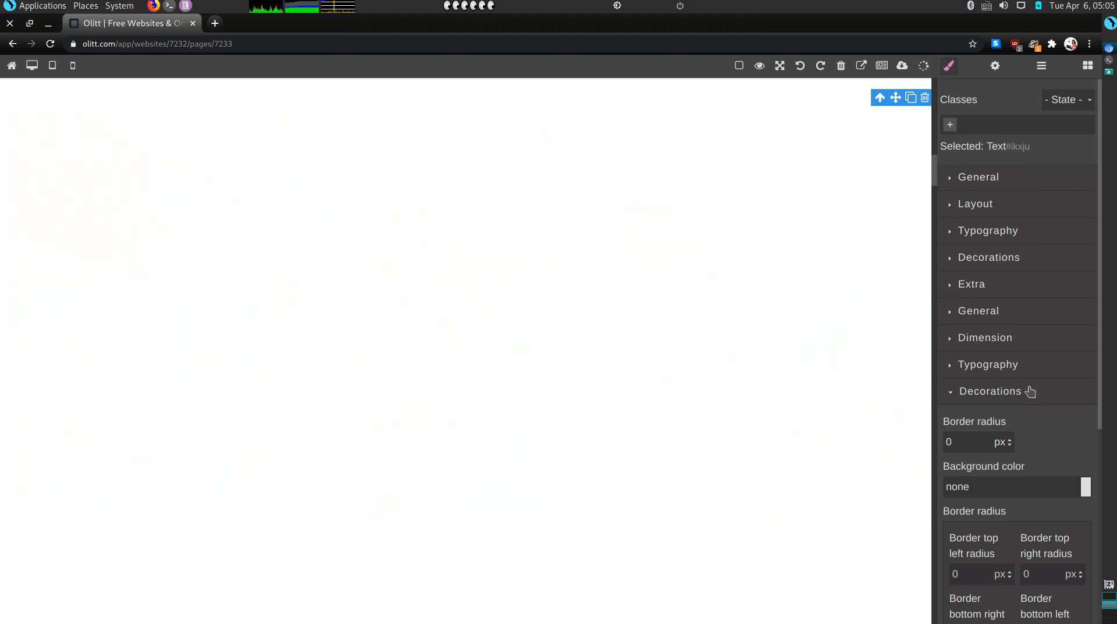
{"action": "scroll", "coordinate": [1027, 547], "scroll_direction": "down", "scroll_amount": 2}
{"action": "scroll", "coordinate": [1037, 504], "scroll_direction": "down", "scroll_amount": 3}
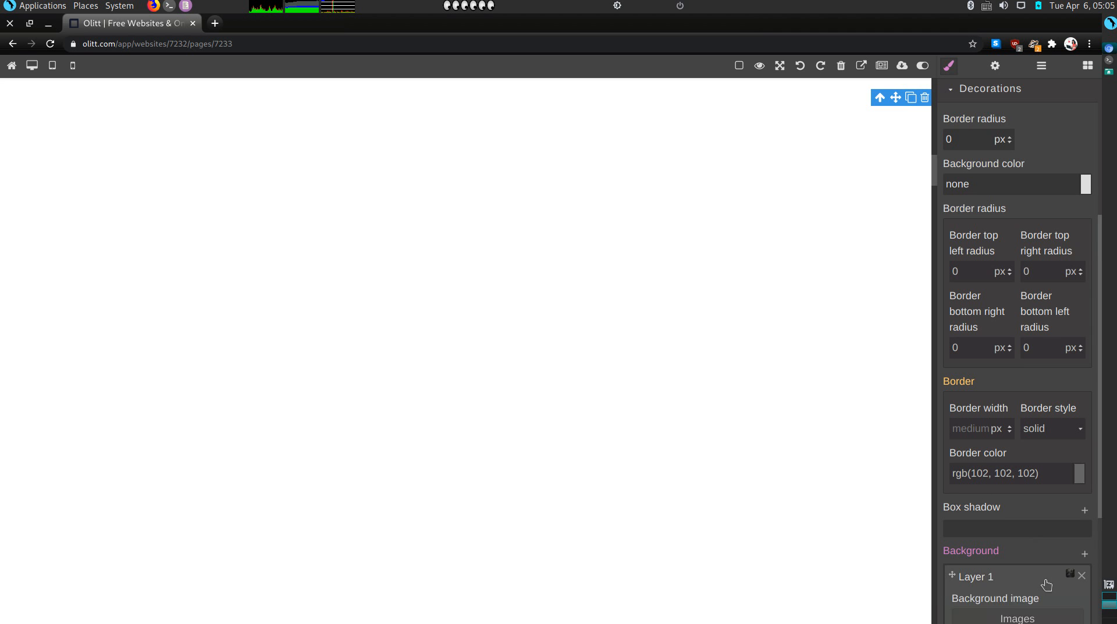
Remove the background layer's current image and open its image picker
{"action": "left_click", "coordinate": [1047, 585]}
{"action": "scroll", "coordinate": [1046, 584], "scroll_direction": "down", "scroll_amount": 3}
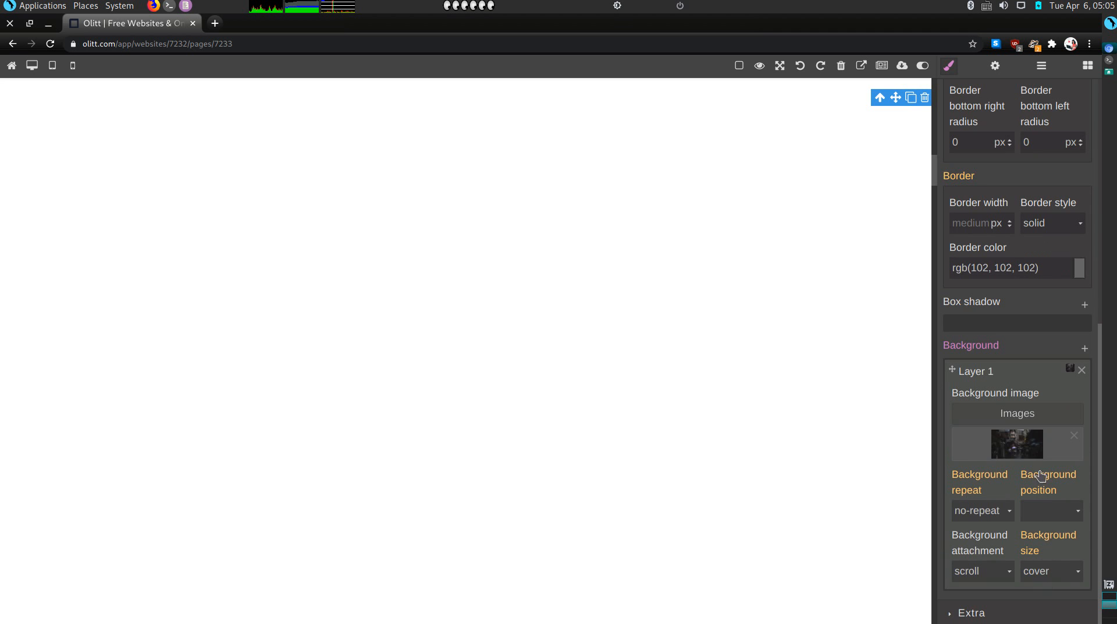
{"action": "left_click", "coordinate": [1075, 438]}
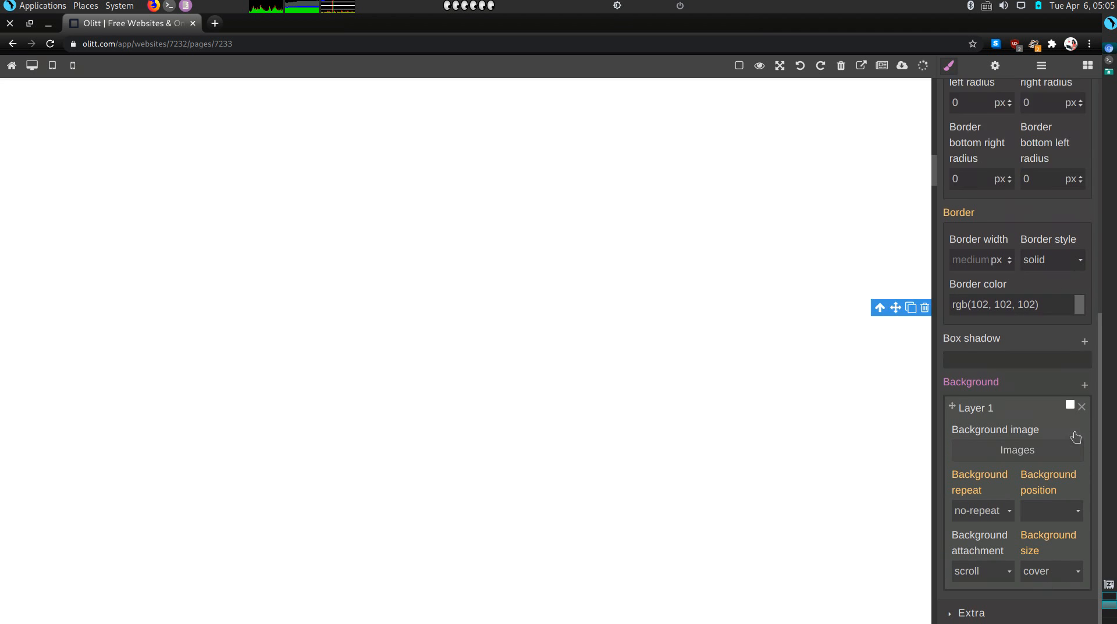
{"action": "left_click", "coordinate": [998, 453]}
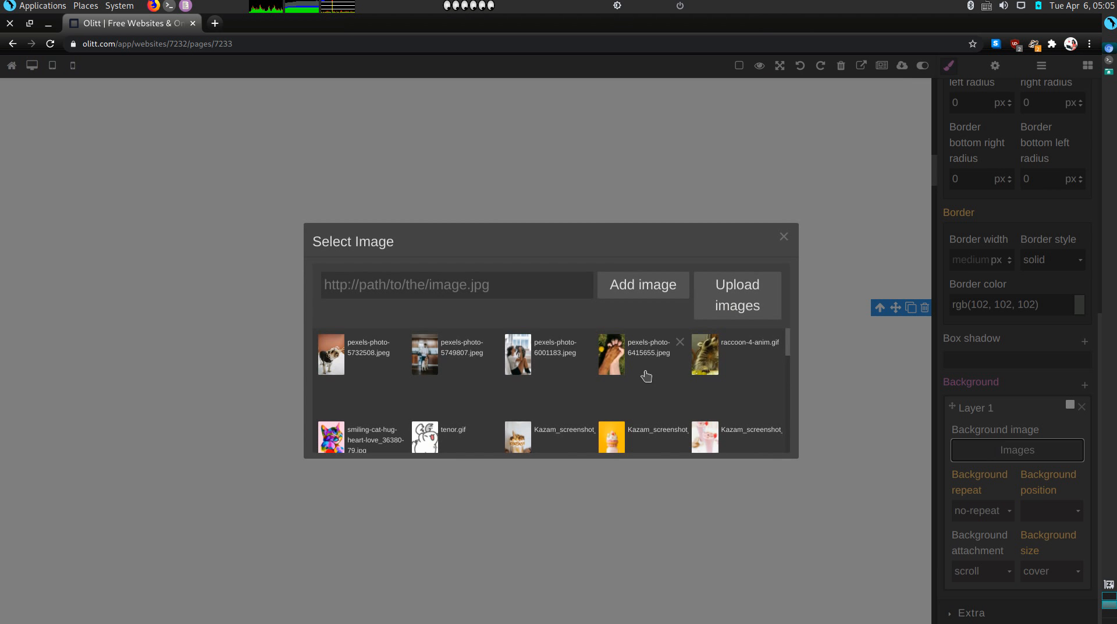
{"action": "scroll", "coordinate": [426, 411], "scroll_direction": "down", "scroll_amount": 1}
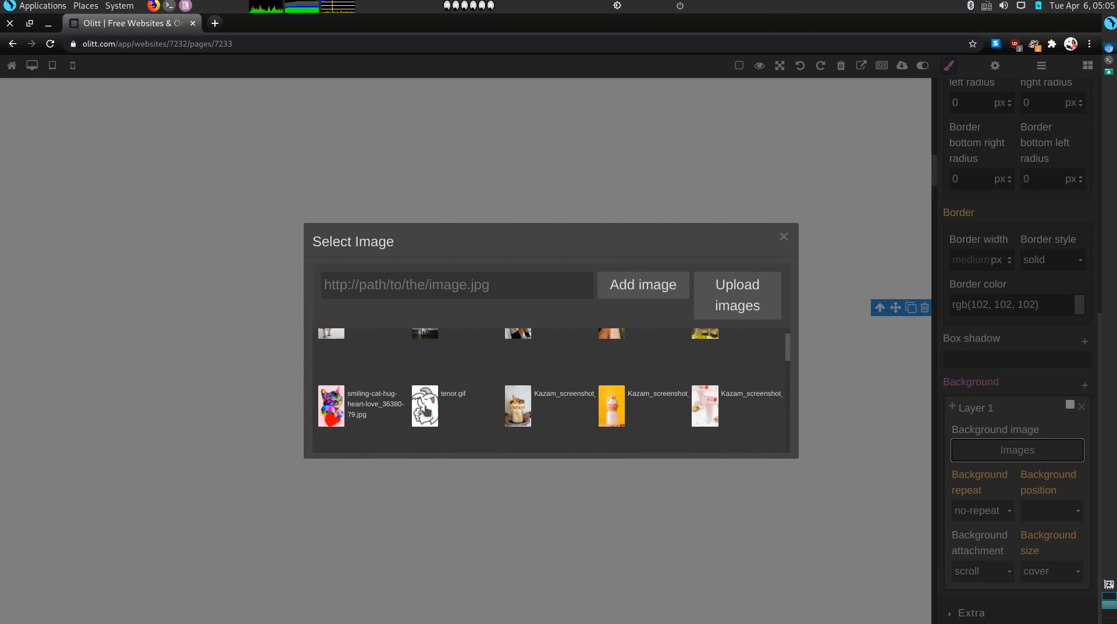
{"action": "scroll", "coordinate": [424, 411], "scroll_direction": "up", "scroll_amount": 1}
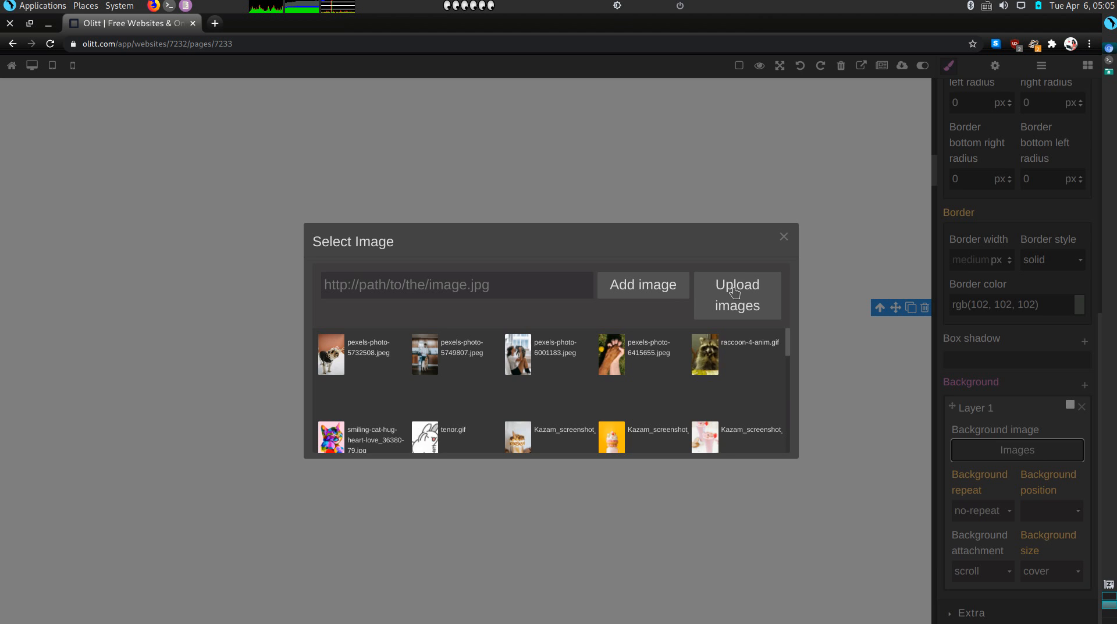
Upload nine pexels pet photos from the computer, then reopen the upload window
{"action": "left_click", "coordinate": [721, 303]}
{"action": "left_click", "coordinate": [479, 373]}
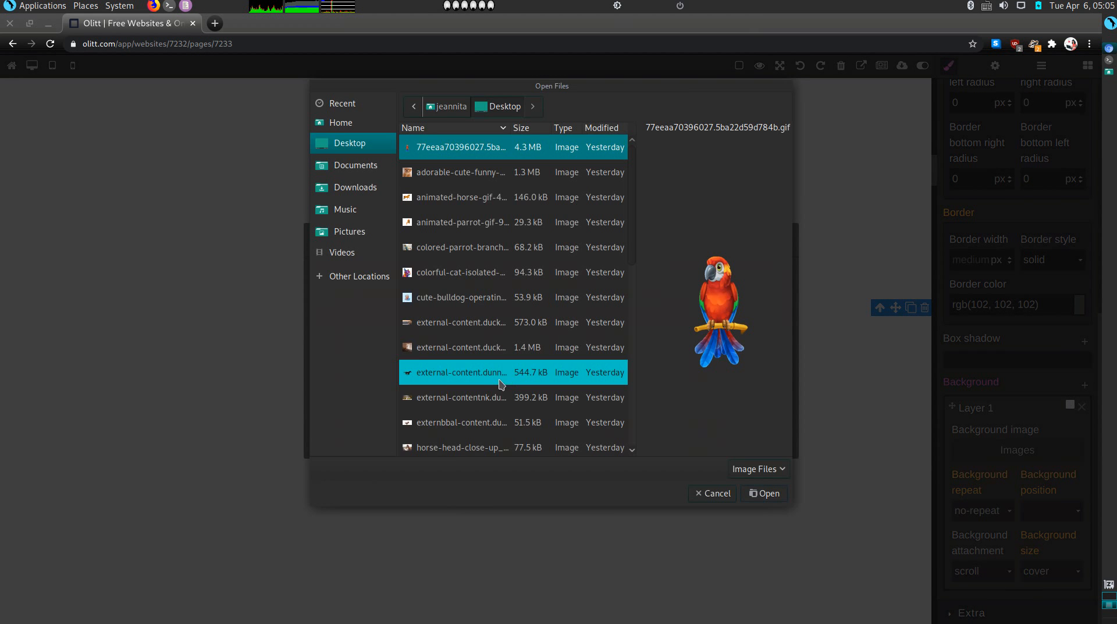
{"action": "scroll", "coordinate": [509, 407], "scroll_direction": "down", "scroll_amount": 5}
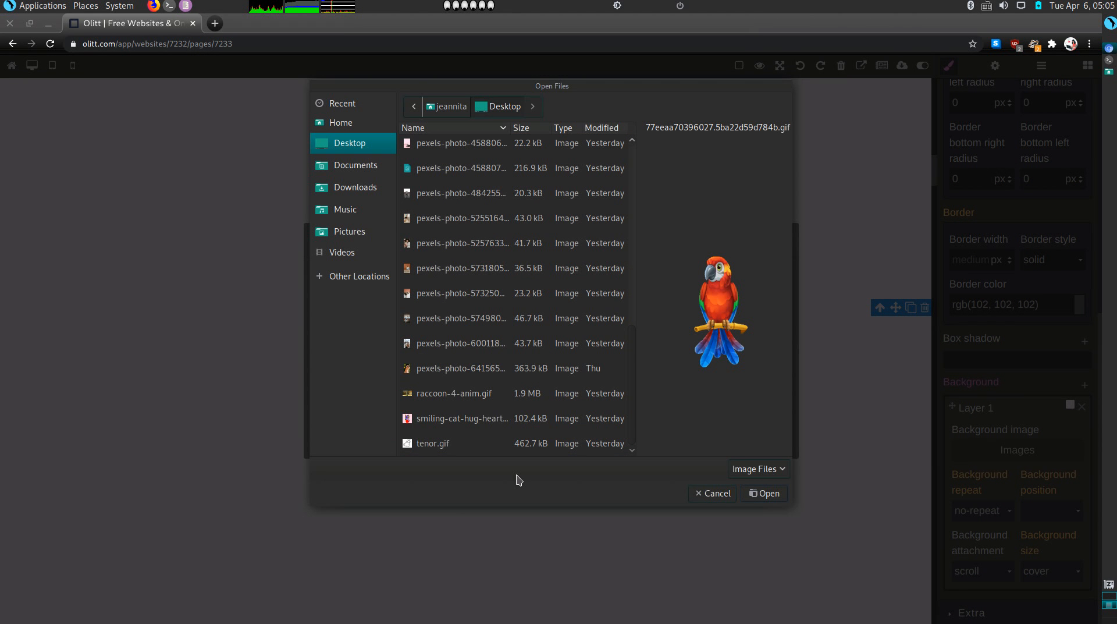
{"action": "left_click", "coordinate": [518, 348]}
{"action": "key", "text": "Up"}
{"action": "key", "text": "Up"}
{"action": "key", "text": "Up"}
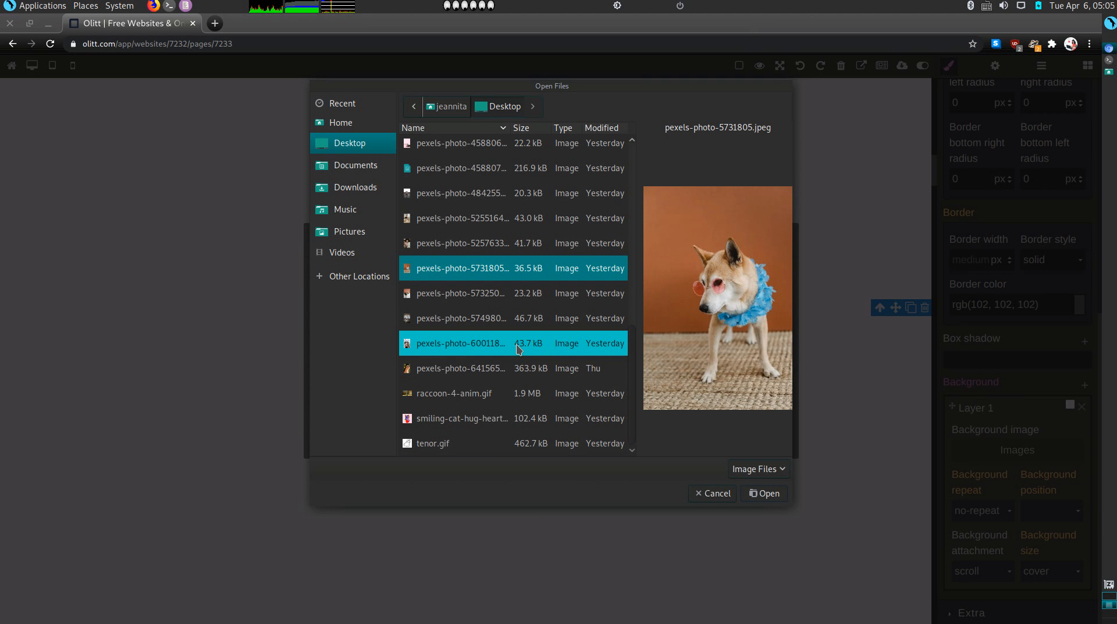
{"action": "key", "text": "shift+Up"}
{"action": "key", "text": "shift+Up"}
{"action": "key", "text": "shift+Up"}
{"action": "key", "text": "shift+Up"}
{"action": "key", "text": "shift+Up"}
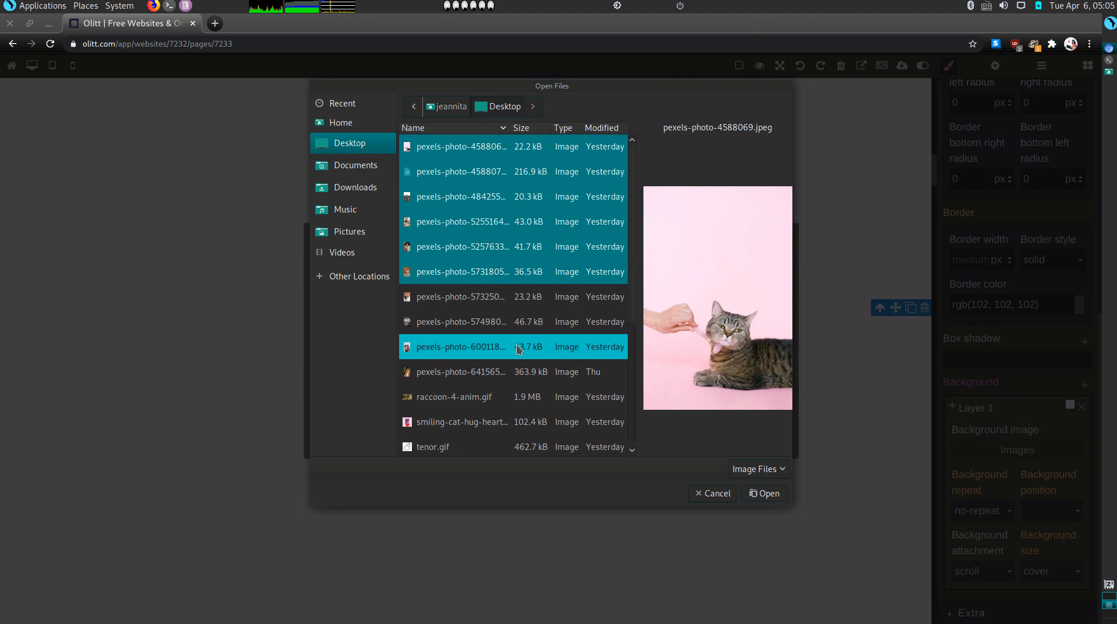
{"action": "key", "text": "shift+Up"}
{"action": "key", "text": "shift+Up"}
{"action": "key", "text": "shift+Up"}
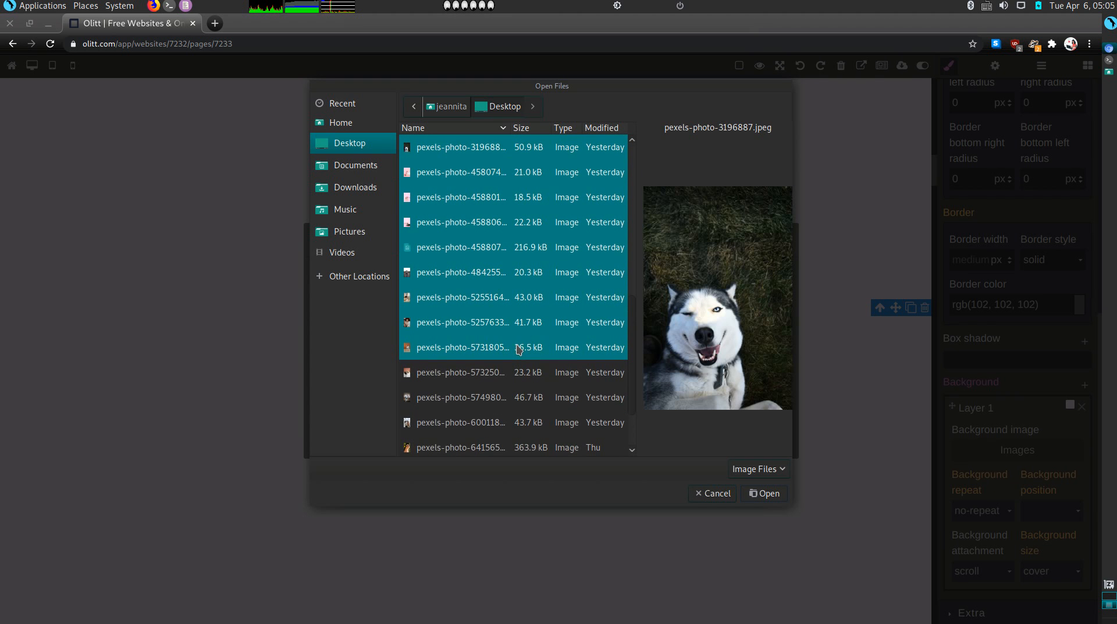
{"action": "left_click", "coordinate": [764, 493]}
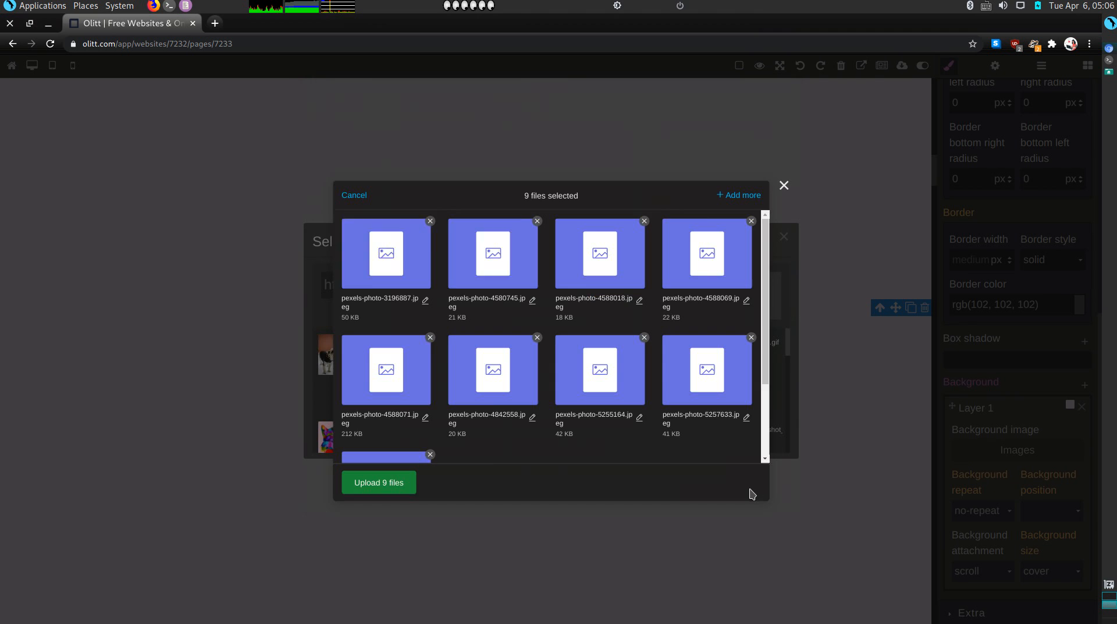
{"action": "left_click", "coordinate": [379, 483]}
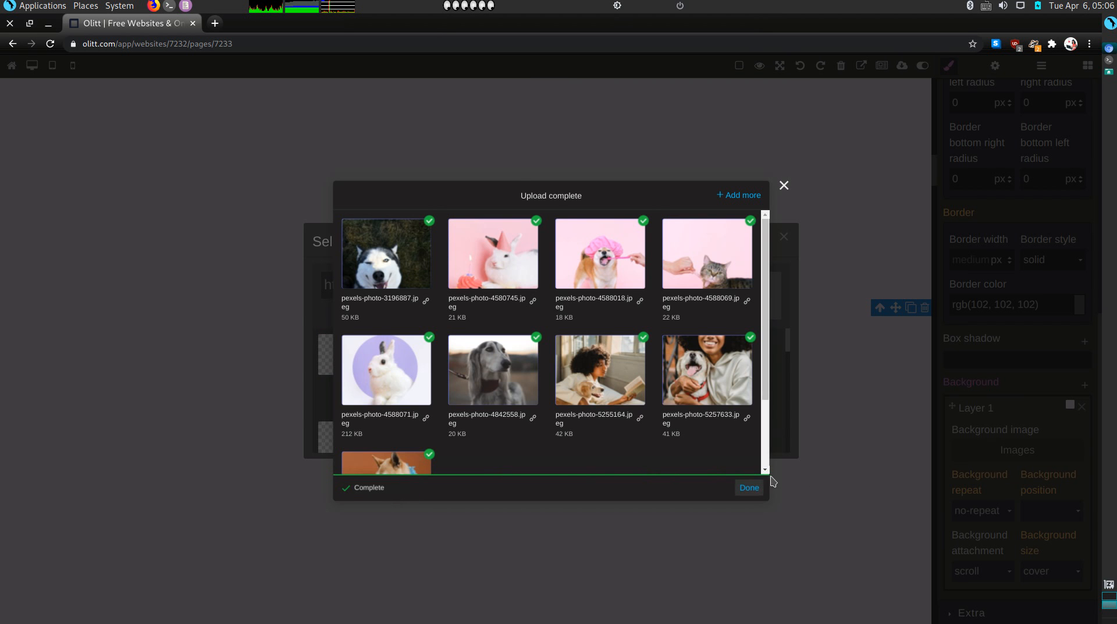
{"action": "left_click", "coordinate": [750, 487]}
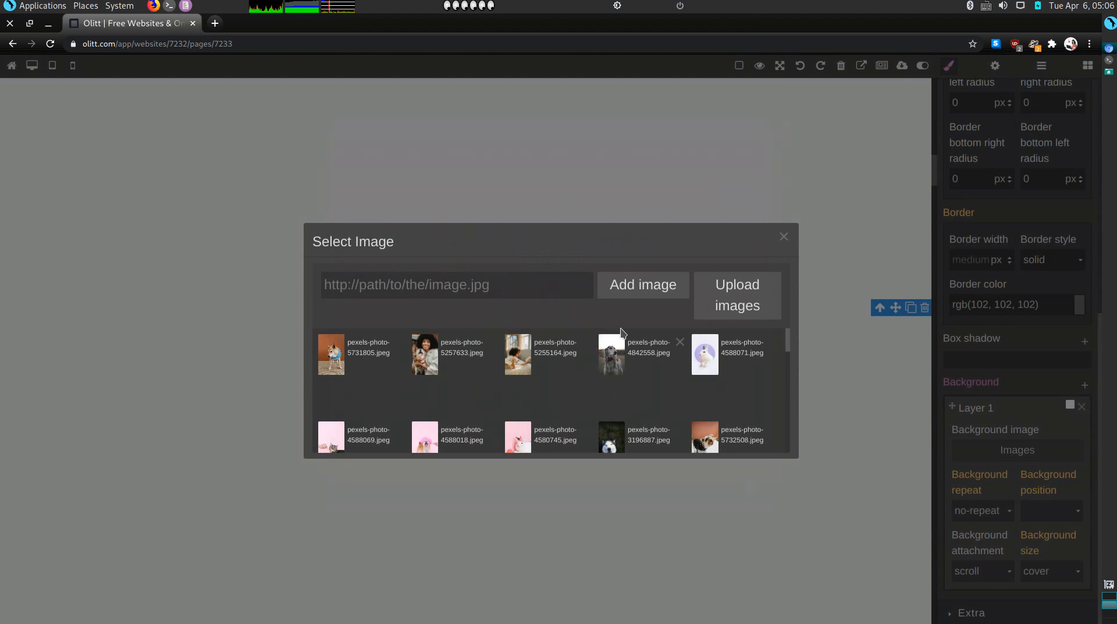
{"action": "left_click", "coordinate": [735, 299]}
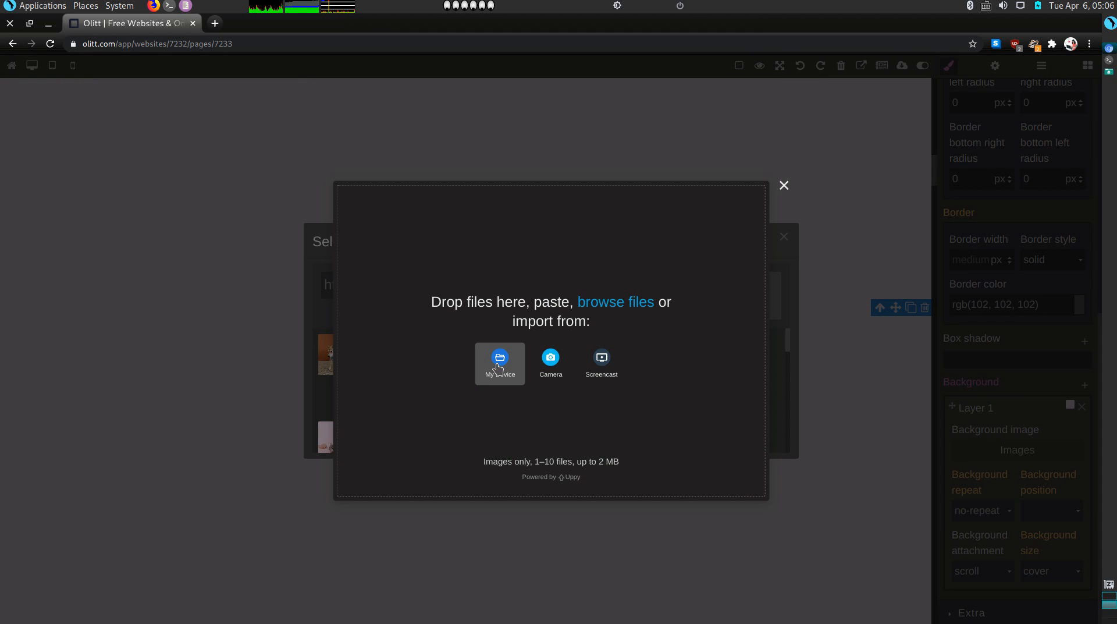
Upload ten Desktop animal images, from the bulldog to the woman-with-parrot photo
{"action": "left_click", "coordinate": [499, 364]}
{"action": "left_click", "coordinate": [572, 348]}
{"action": "key", "text": "Down"}
{"action": "key", "text": "Down"}
{"action": "key", "text": "Down"}
{"action": "key", "text": "Down"}
{"action": "key", "text": "Down"}
{"action": "key", "text": "Down"}
{"action": "key", "text": "Down"}
{"action": "key", "text": "Down"}
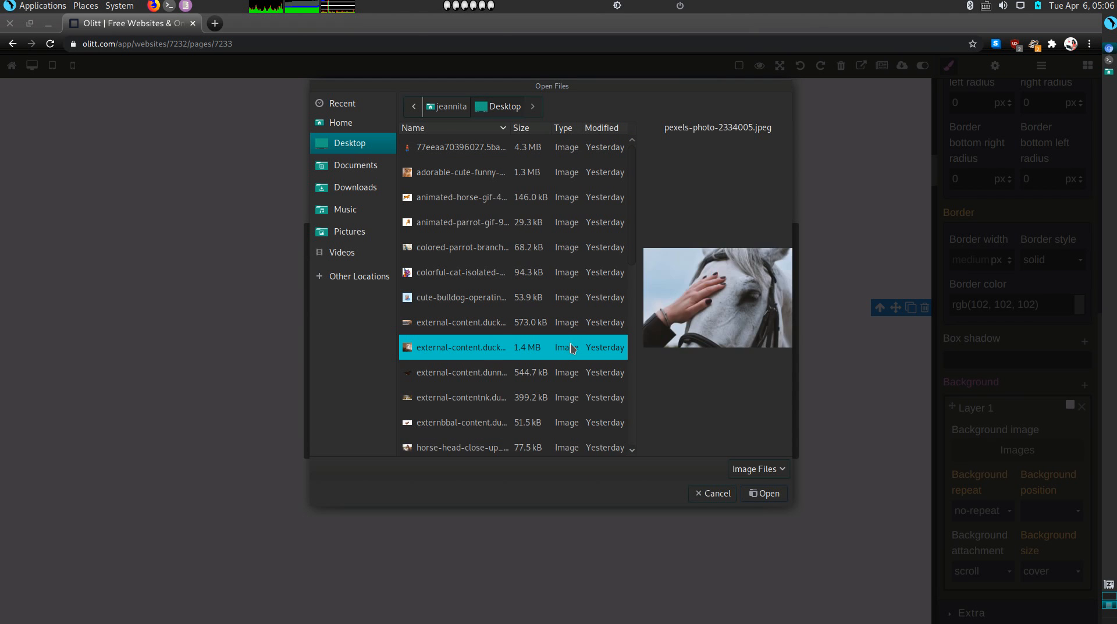
{"action": "key", "text": "Up"}
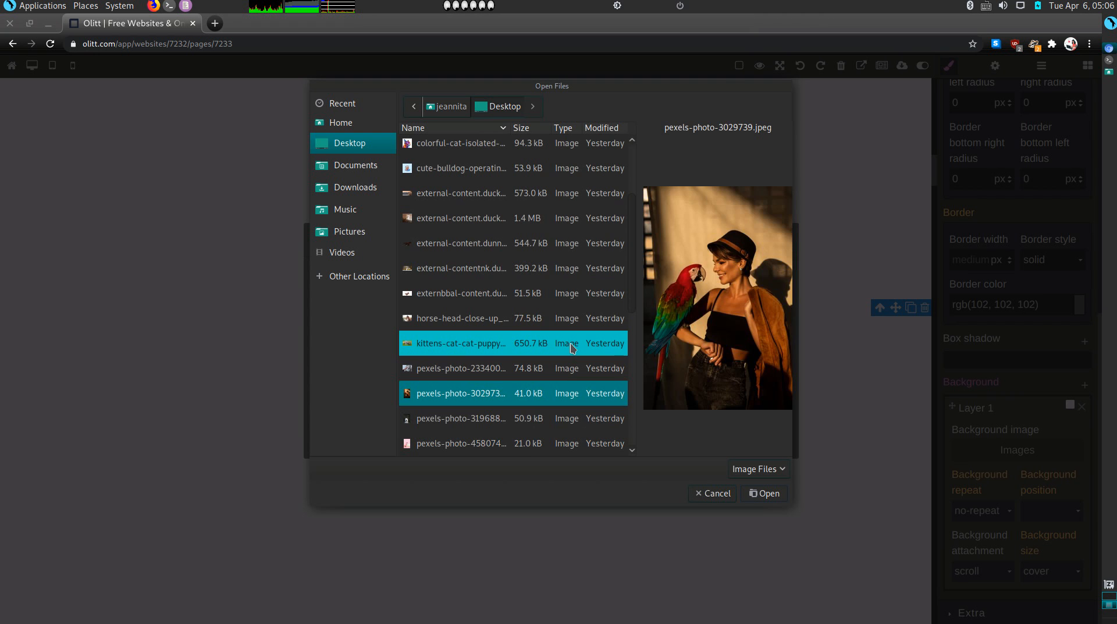
{"action": "key", "text": "shift+Up"}
{"action": "key", "text": "shift+Up"}
{"action": "key", "text": "shift+Up"}
{"action": "key", "text": "shift+Up"}
{"action": "key", "text": "shift+Up"}
{"action": "key", "text": "shift+Up"}
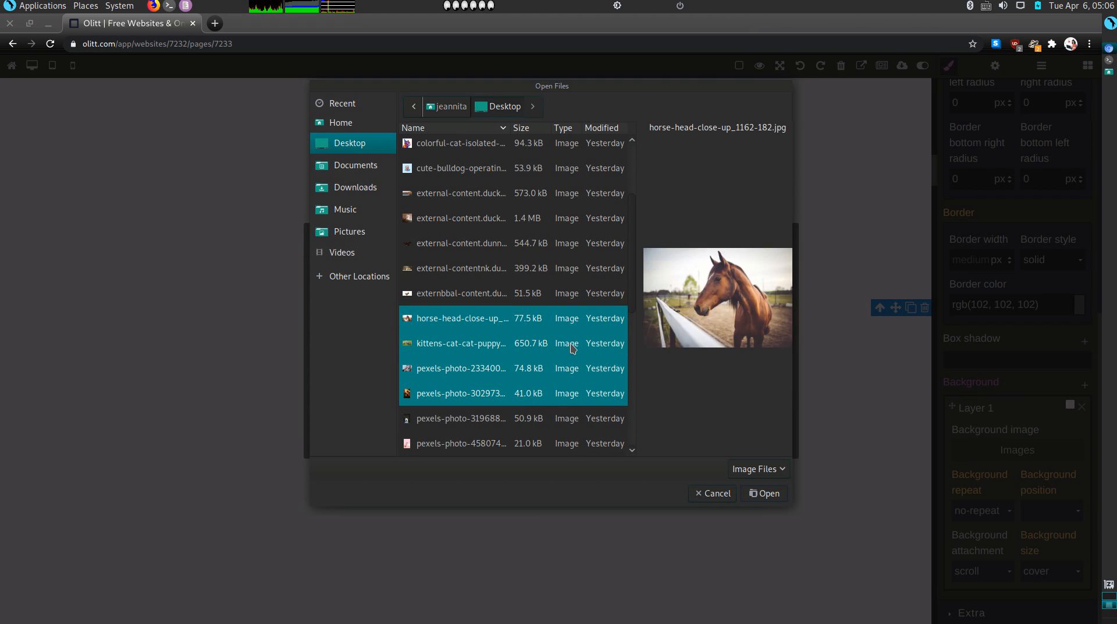
{"action": "key", "text": "shift+Up"}
{"action": "key", "text": "shift+Up"}
{"action": "key", "text": "shift+Up"}
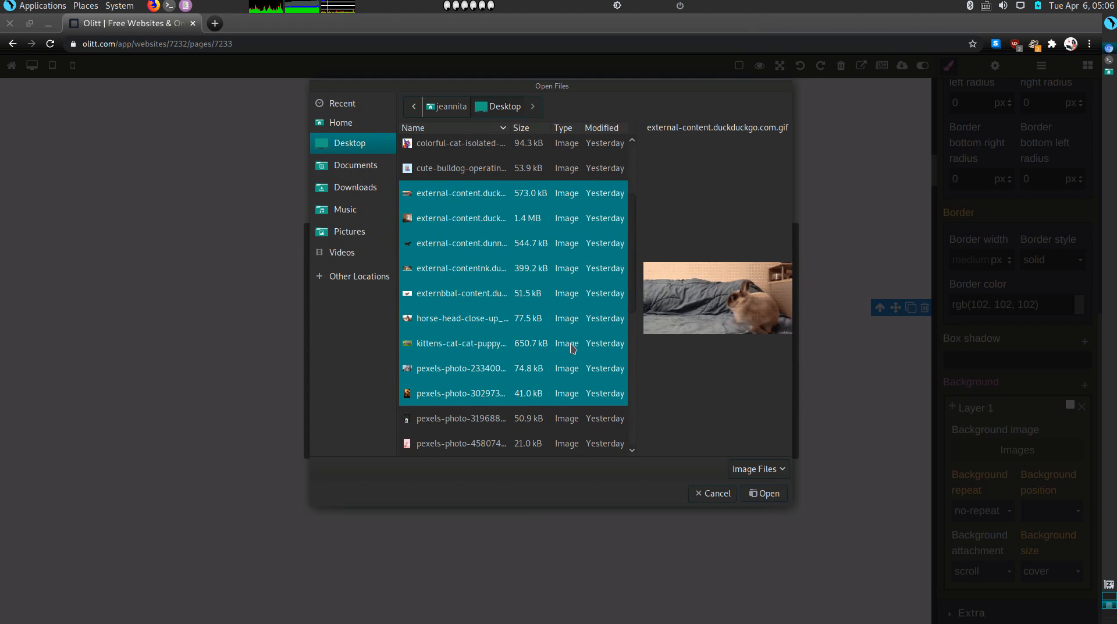
{"action": "left_click", "coordinate": [752, 497]}
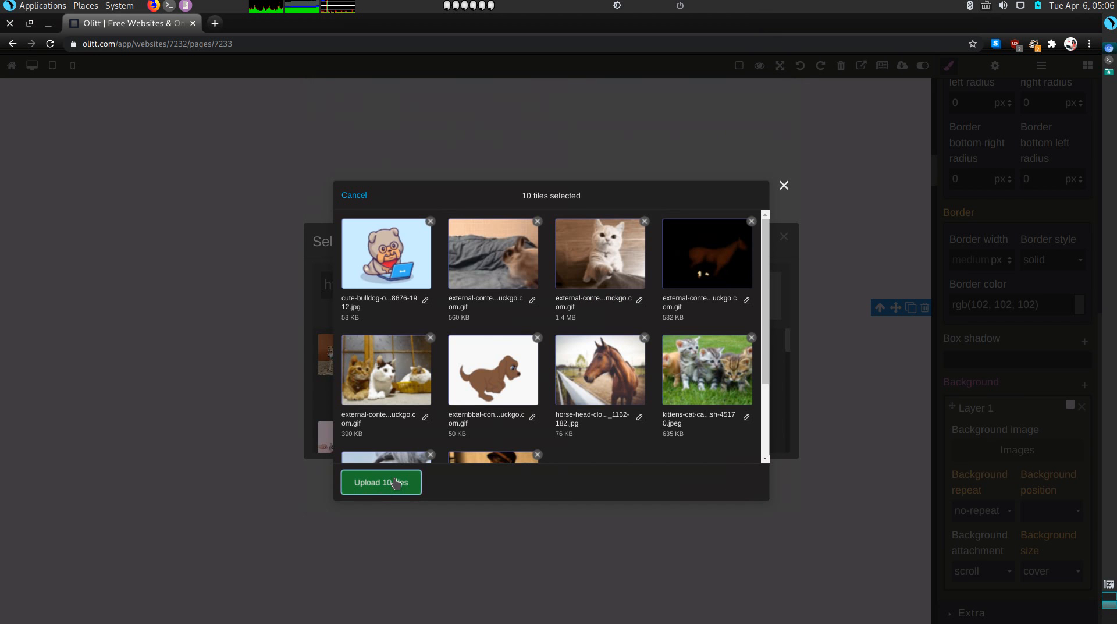
{"action": "left_click", "coordinate": [396, 483]}
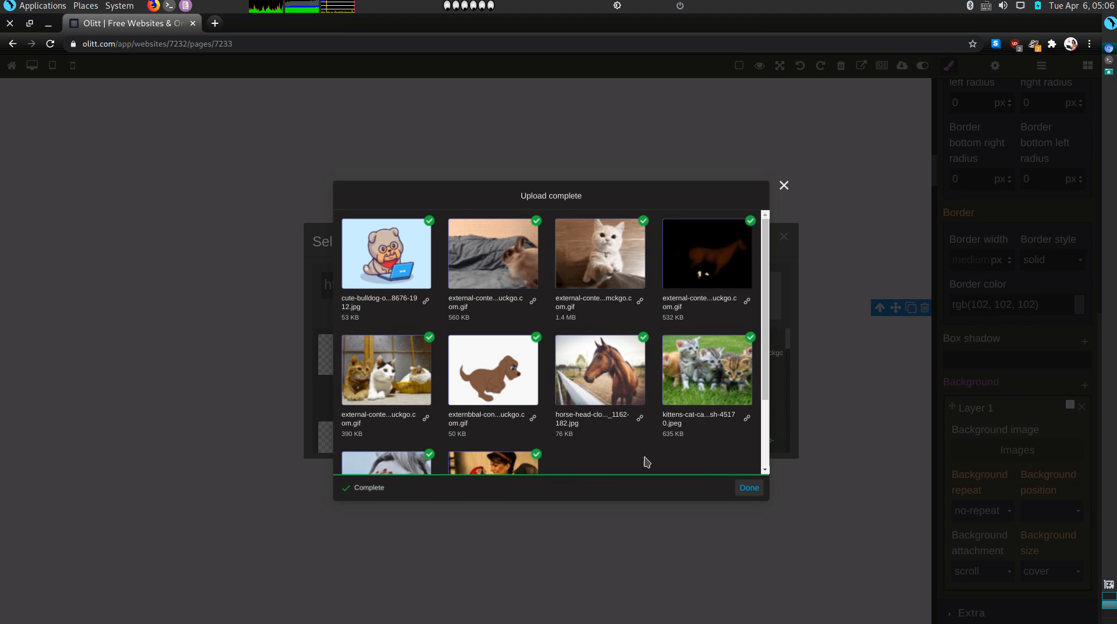
{"action": "left_click", "coordinate": [751, 487]}
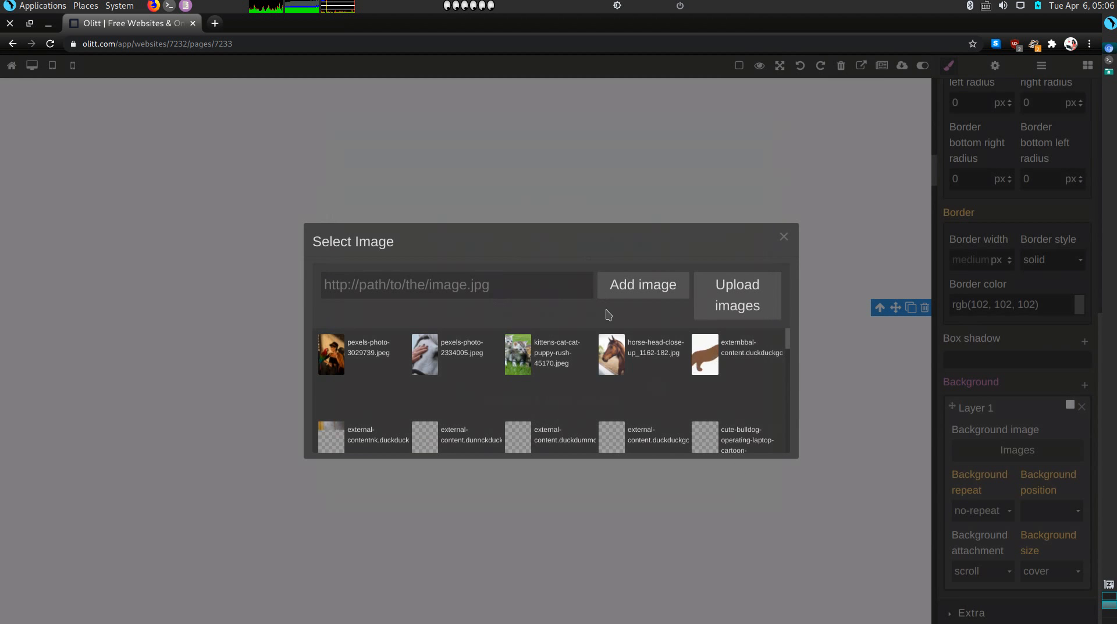
Upload five images: puppy, horse and parrot GIFs, the colored parrot and colorful cat
{"action": "left_click", "coordinate": [719, 303]}
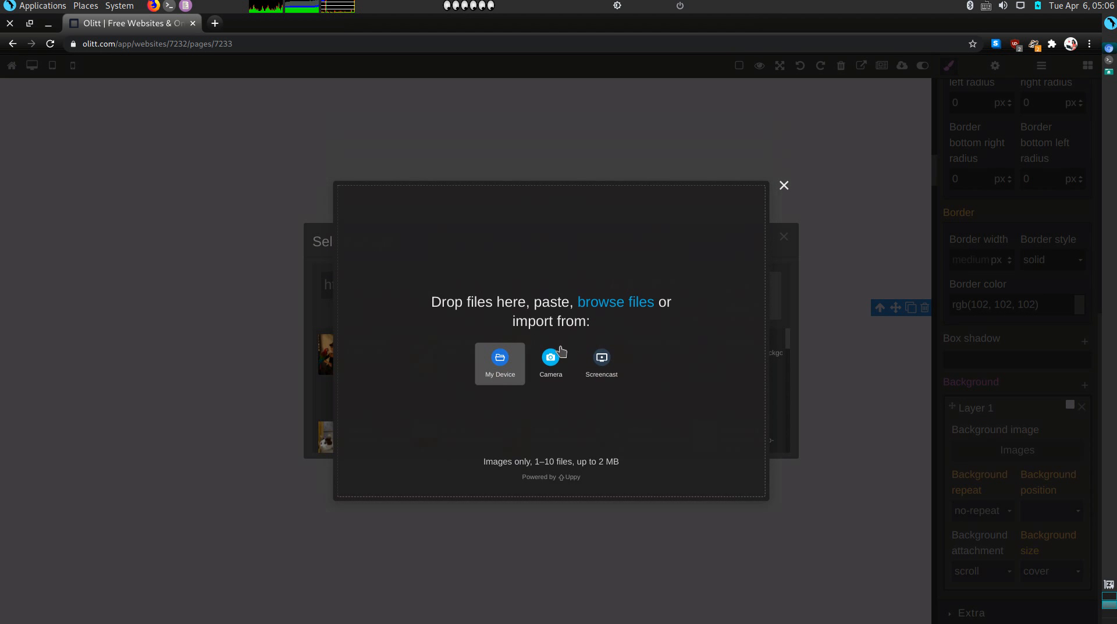
{"action": "left_click", "coordinate": [504, 372]}
{"action": "left_click", "coordinate": [507, 320]}
{"action": "key", "text": "Up"}
{"action": "key", "text": "Up"}
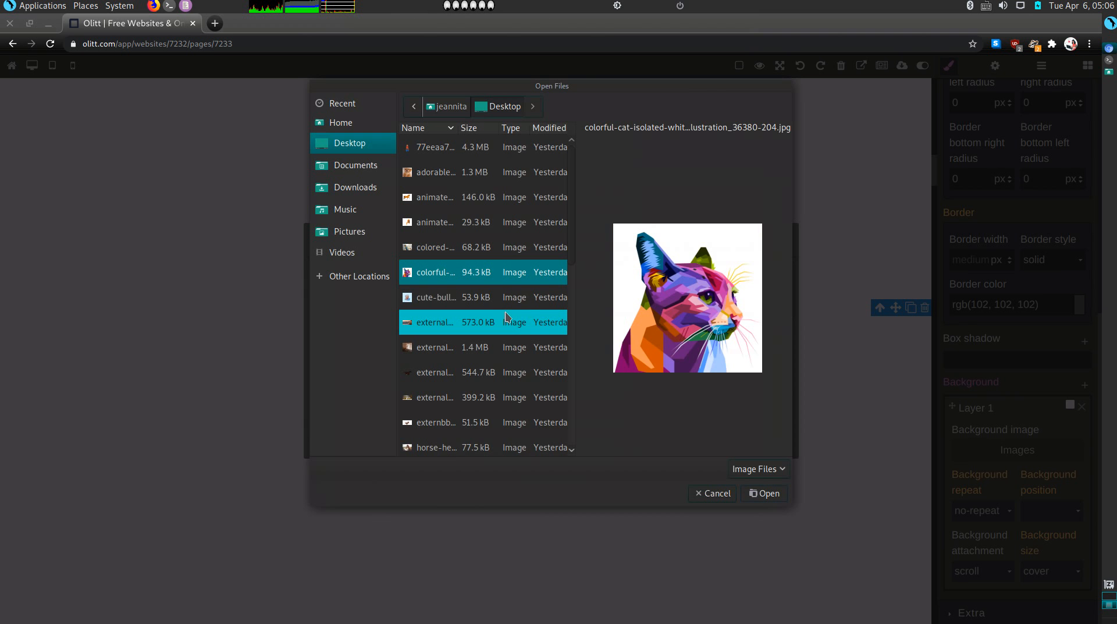
{"action": "key", "text": "shift+Up"}
{"action": "key", "text": "shift+Up"}
{"action": "key", "text": "shift+Up"}
{"action": "key", "text": "shift+Up"}
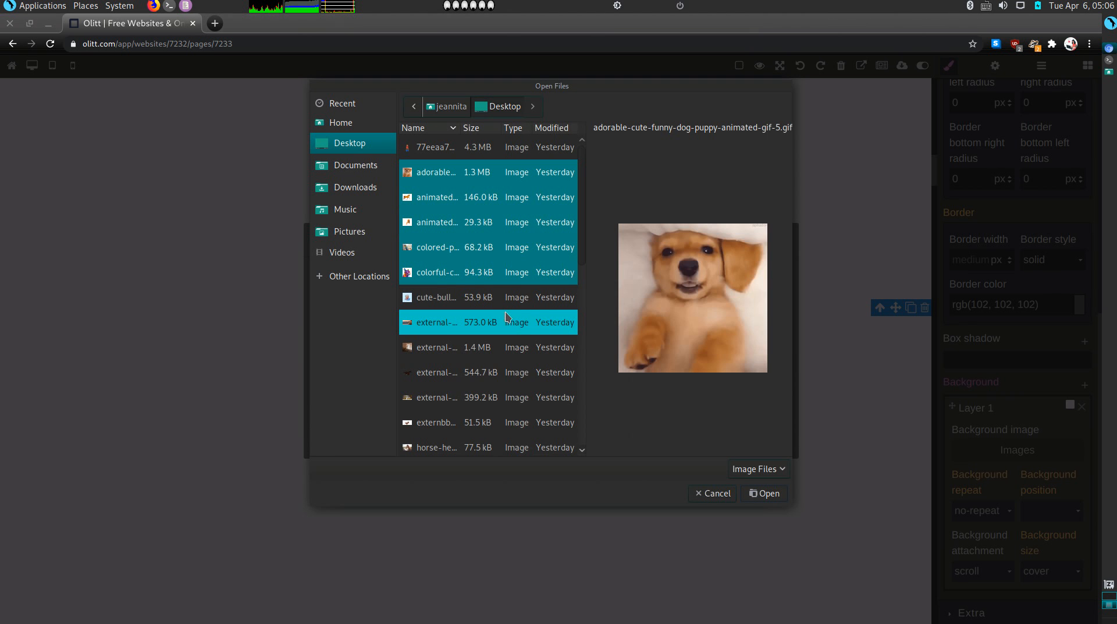
{"action": "left_click", "coordinate": [749, 493]}
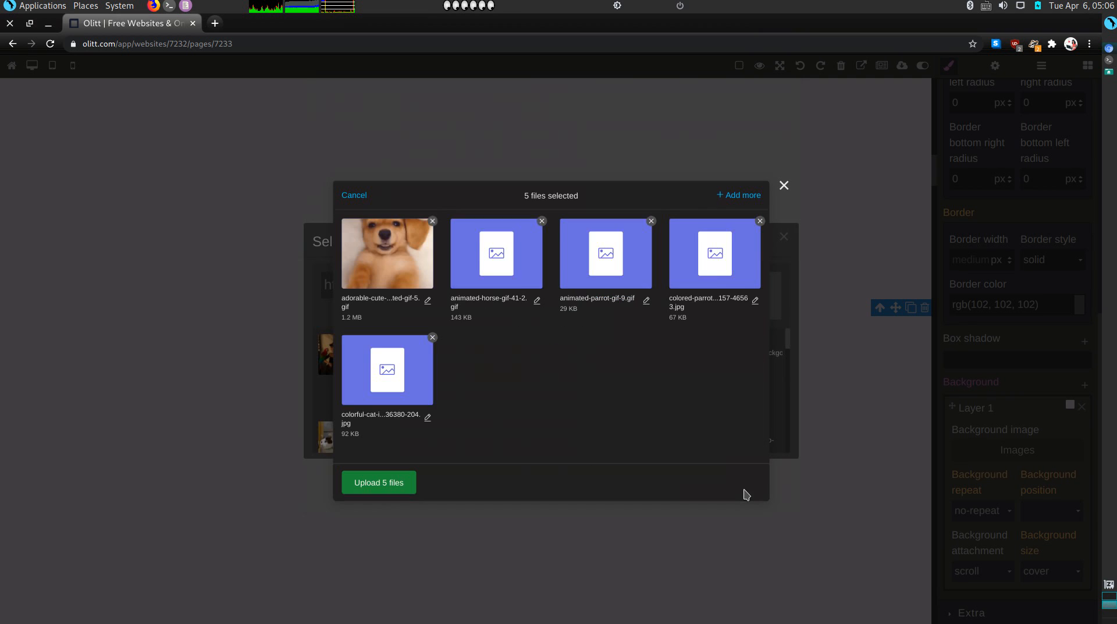
{"action": "left_click", "coordinate": [380, 483]}
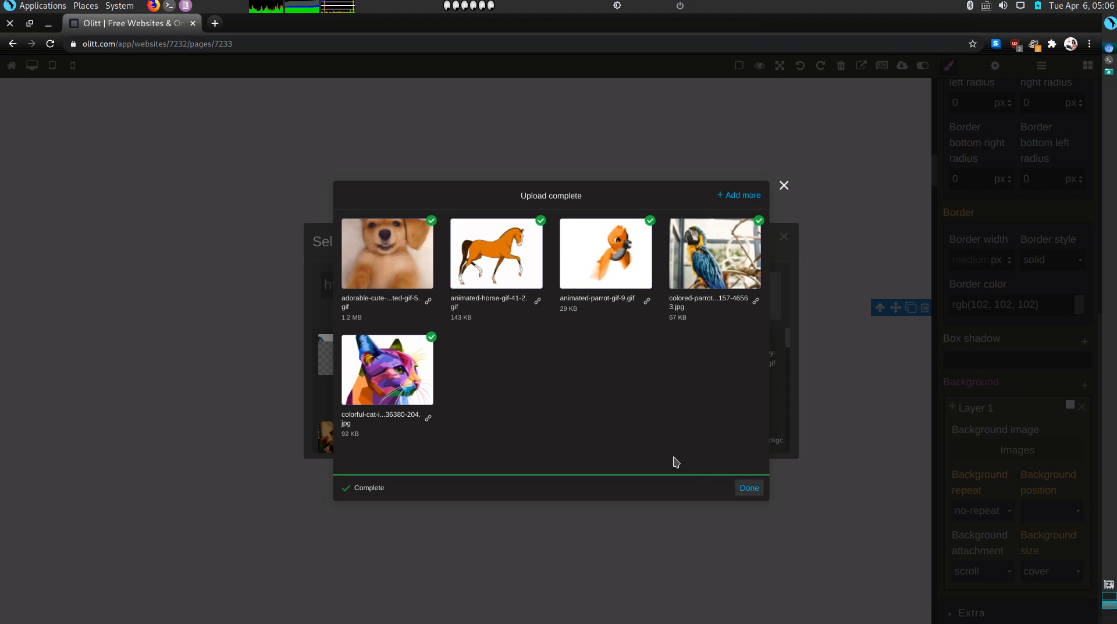
{"action": "left_click", "coordinate": [748, 487]}
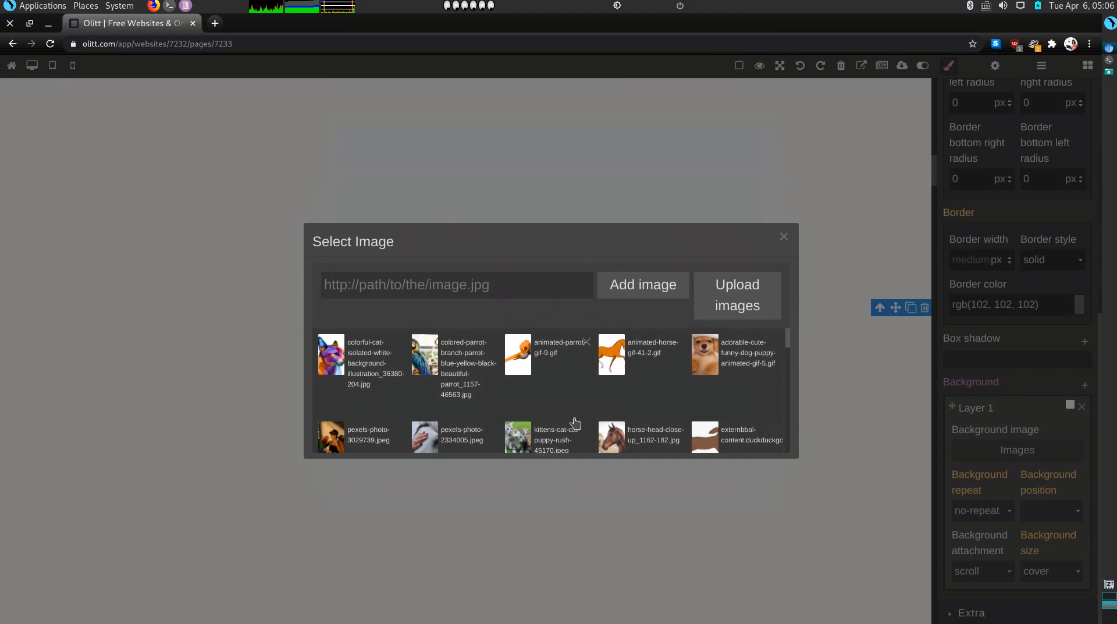
{"action": "scroll", "coordinate": [503, 412], "scroll_direction": "down", "scroll_amount": 1}
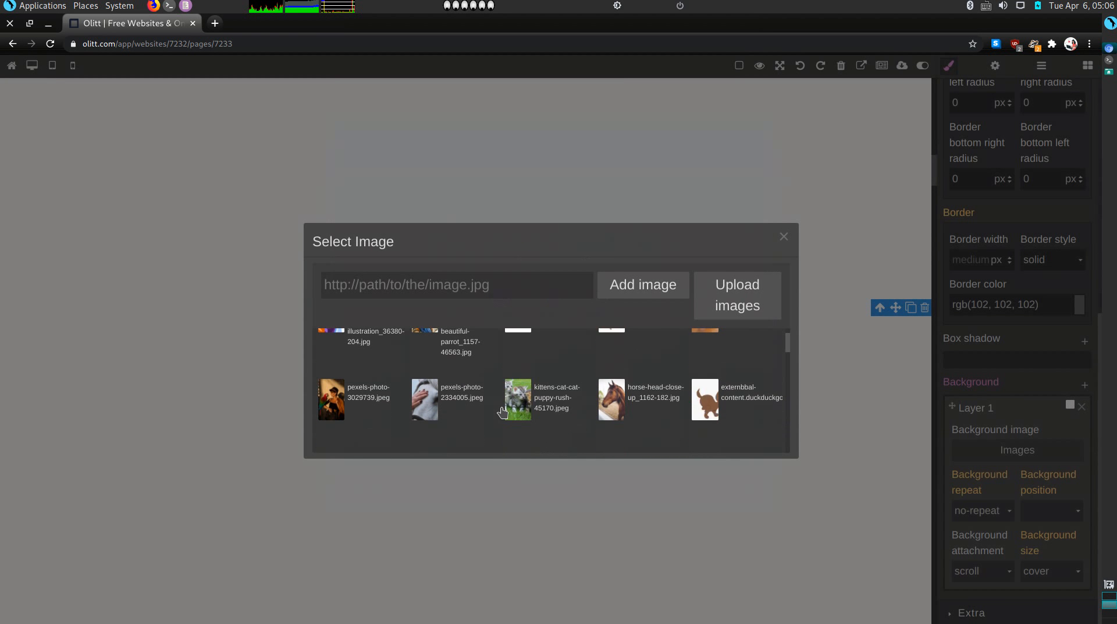
Apply the hand-on-horse photo, then select the empty section below the girl photo and expand its decorations
{"action": "left_click", "coordinate": [430, 408]}
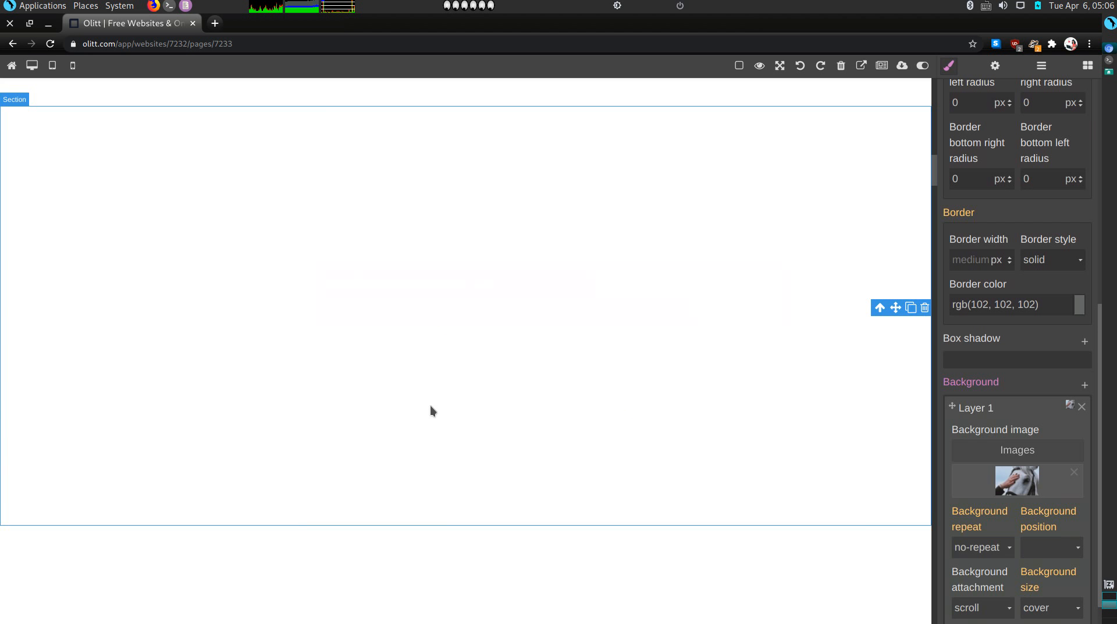
{"action": "scroll", "coordinate": [609, 299], "scroll_direction": "down", "scroll_amount": 5}
{"action": "left_click", "coordinate": [621, 376]}
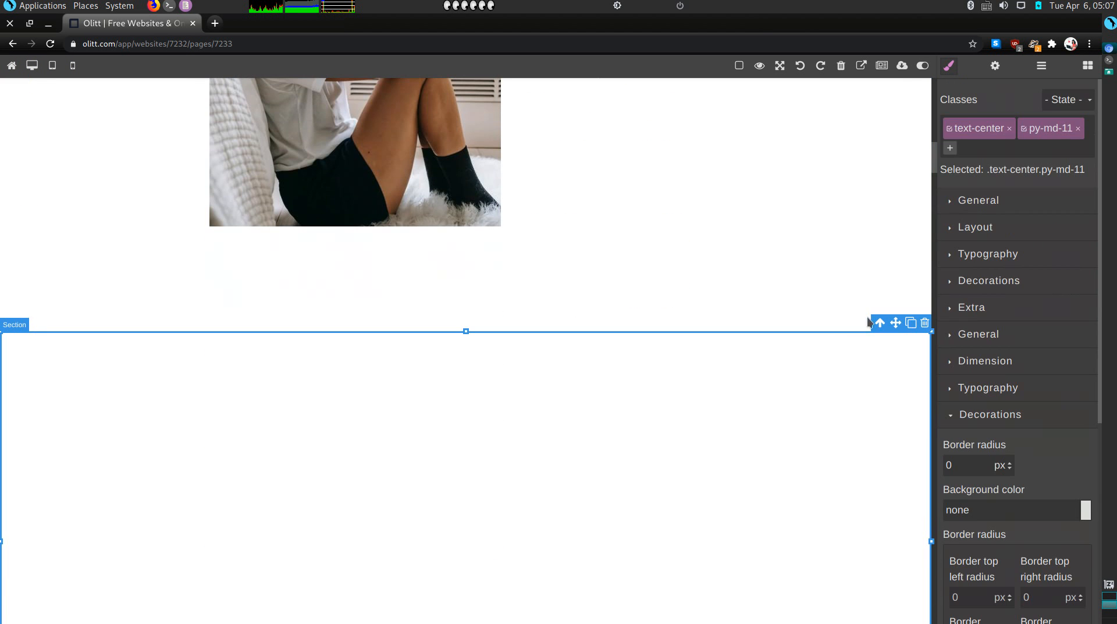
{"action": "scroll", "coordinate": [1042, 474], "scroll_direction": "down", "scroll_amount": 3}
{"action": "scroll", "coordinate": [1048, 474], "scroll_direction": "up", "scroll_amount": 3}
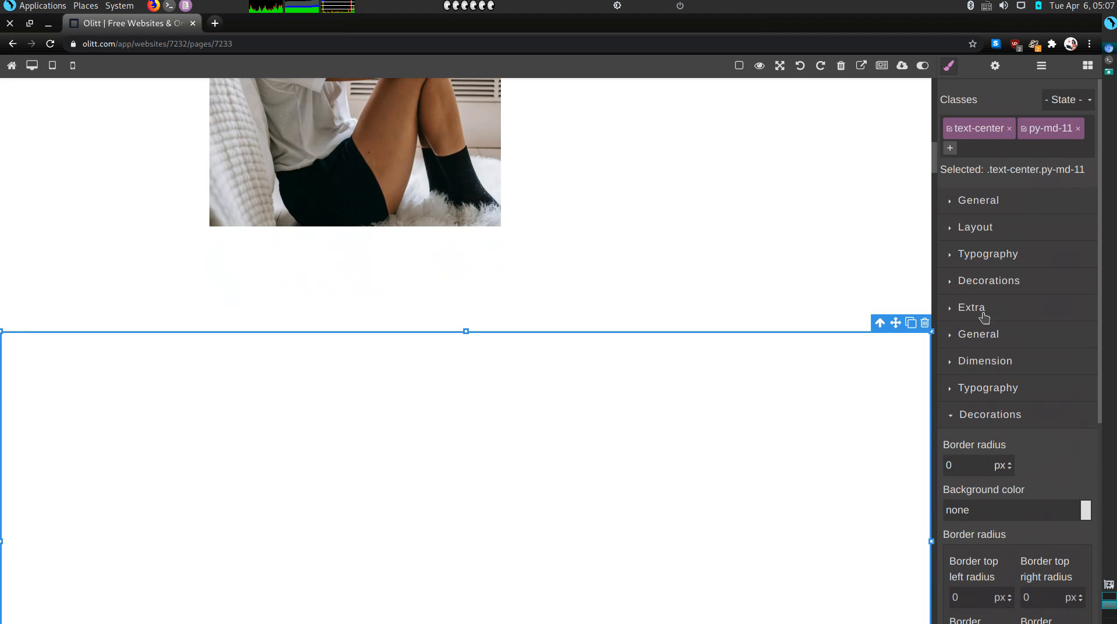
{"action": "left_click", "coordinate": [959, 283]}
{"action": "scroll", "coordinate": [993, 413], "scroll_direction": "down", "scroll_amount": 4}
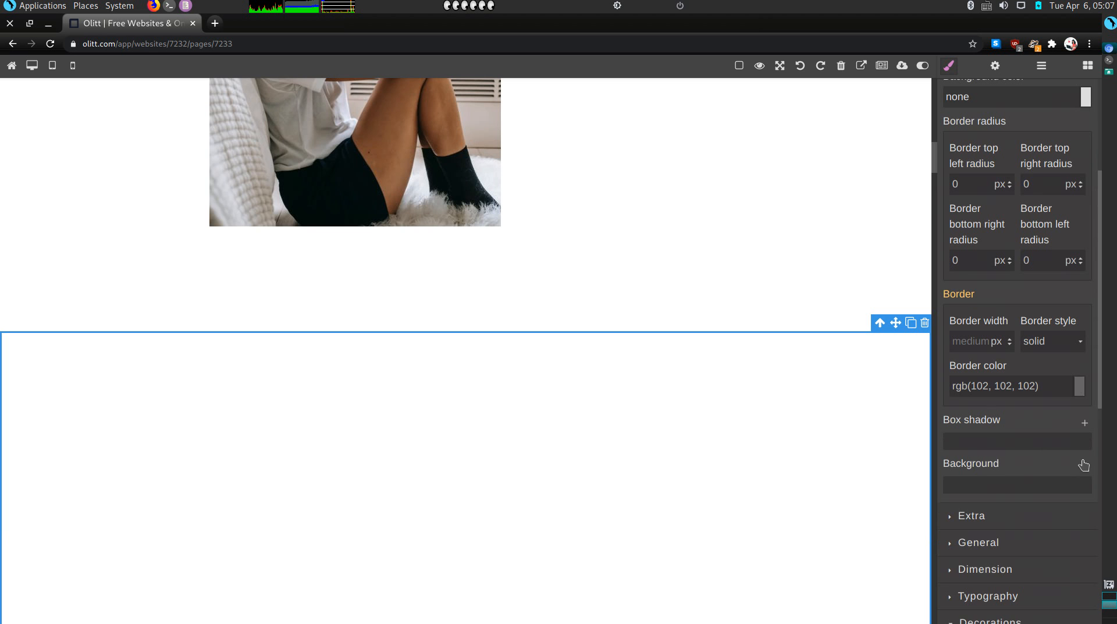
Add a background layer to that section using the hand-on-white-horse photo pexels-photo-2334005
{"action": "left_click", "coordinate": [1085, 465]}
{"action": "left_click", "coordinate": [1023, 534]}
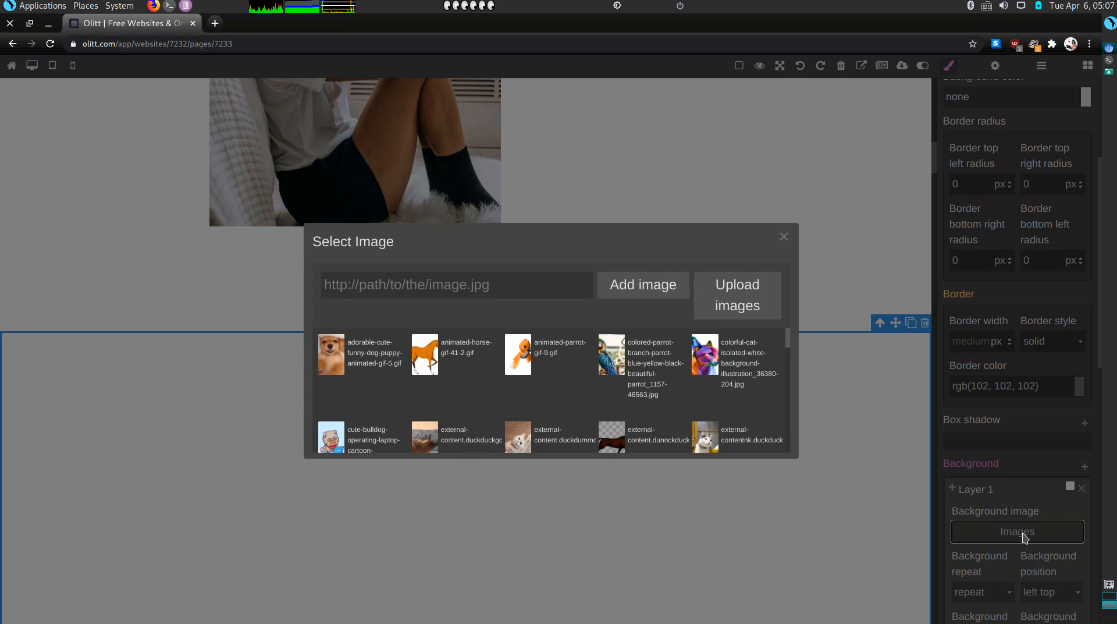
{"action": "scroll", "coordinate": [475, 425], "scroll_direction": "down", "scroll_amount": 2}
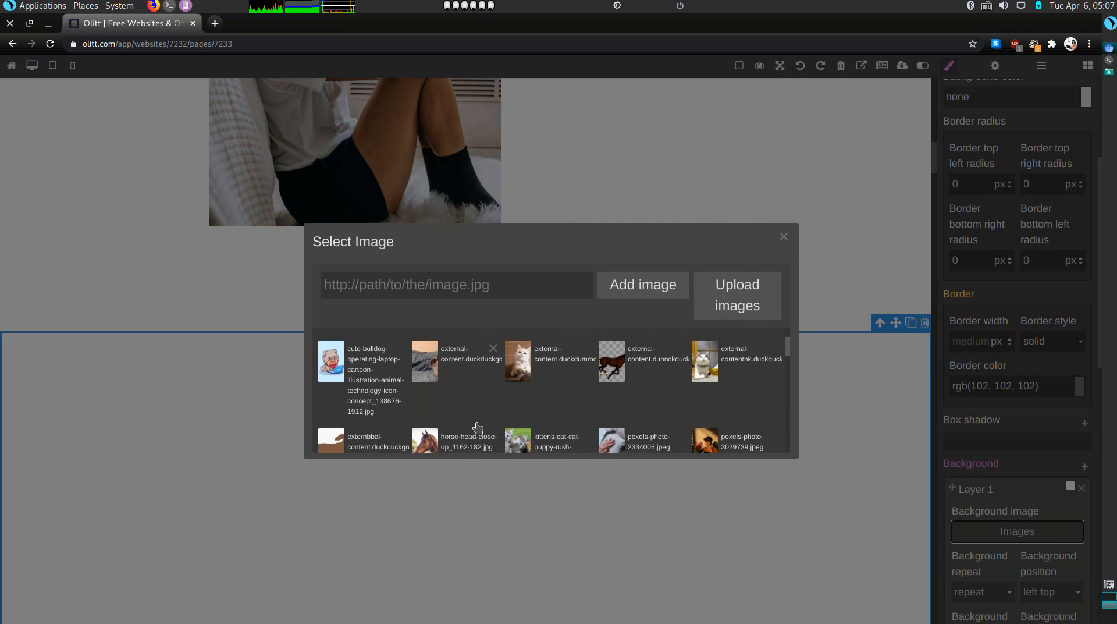
{"action": "left_click", "coordinate": [607, 418]}
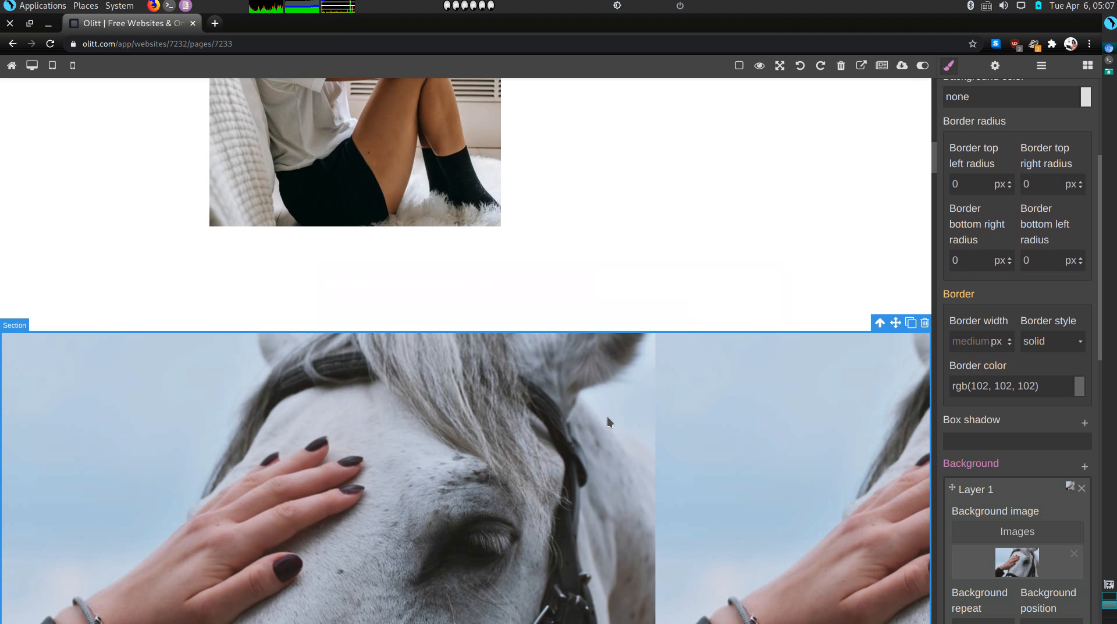
{"action": "scroll", "coordinate": [701, 417], "scroll_direction": "down", "scroll_amount": 4}
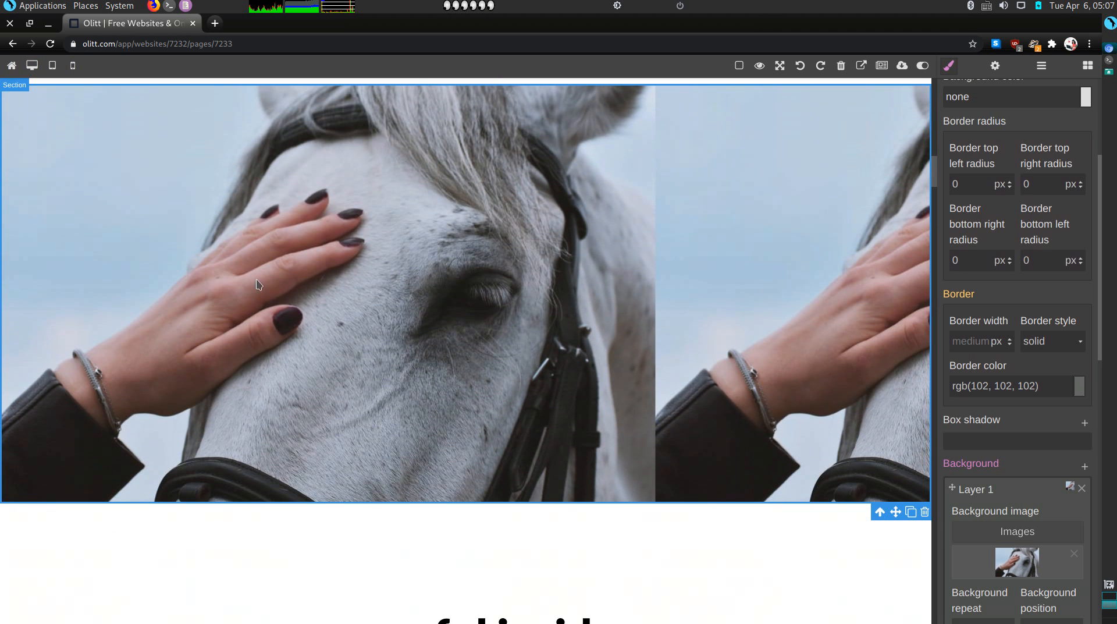
{"action": "scroll", "coordinate": [492, 379], "scroll_direction": "down", "scroll_amount": 5}
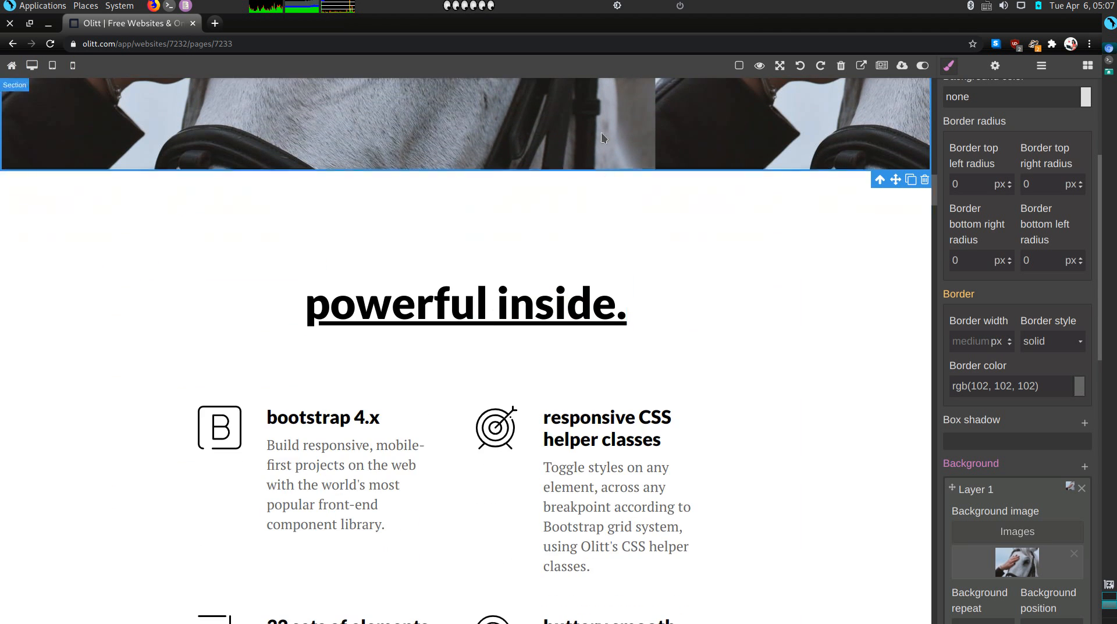
{"action": "scroll", "coordinate": [1018, 522], "scroll_direction": "down", "scroll_amount": 2}
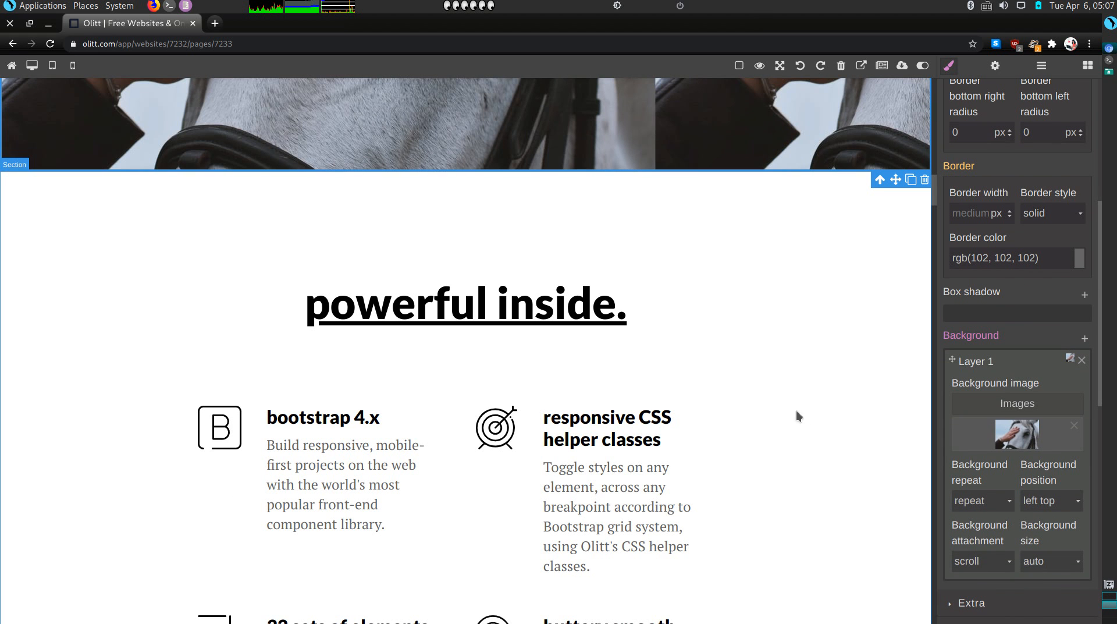
{"action": "scroll", "coordinate": [646, 386], "scroll_direction": "up", "scroll_amount": 1}
{"action": "scroll", "coordinate": [646, 386], "scroll_direction": "up", "scroll_amount": 5}
{"action": "scroll", "coordinate": [646, 385], "scroll_direction": "up", "scroll_amount": 2}
{"action": "scroll", "coordinate": [541, 414], "scroll_direction": "down", "scroll_amount": 10}
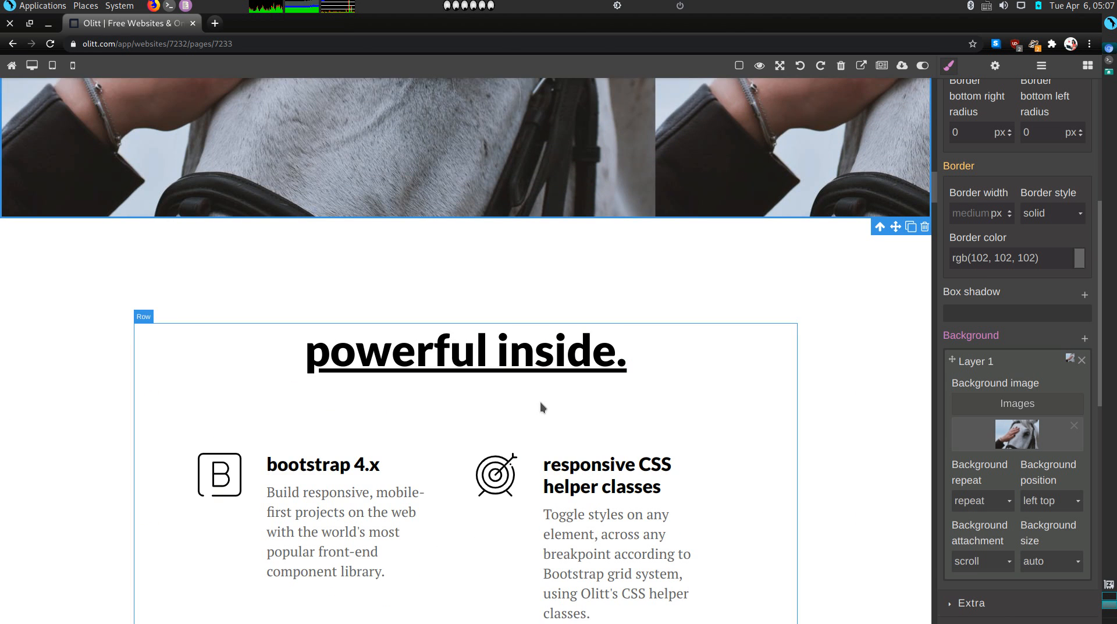
Replace the 'powerful inside.' heading text with 'Pets I Sit.'
{"action": "scroll", "coordinate": [541, 408], "scroll_direction": "down", "scroll_amount": 1}
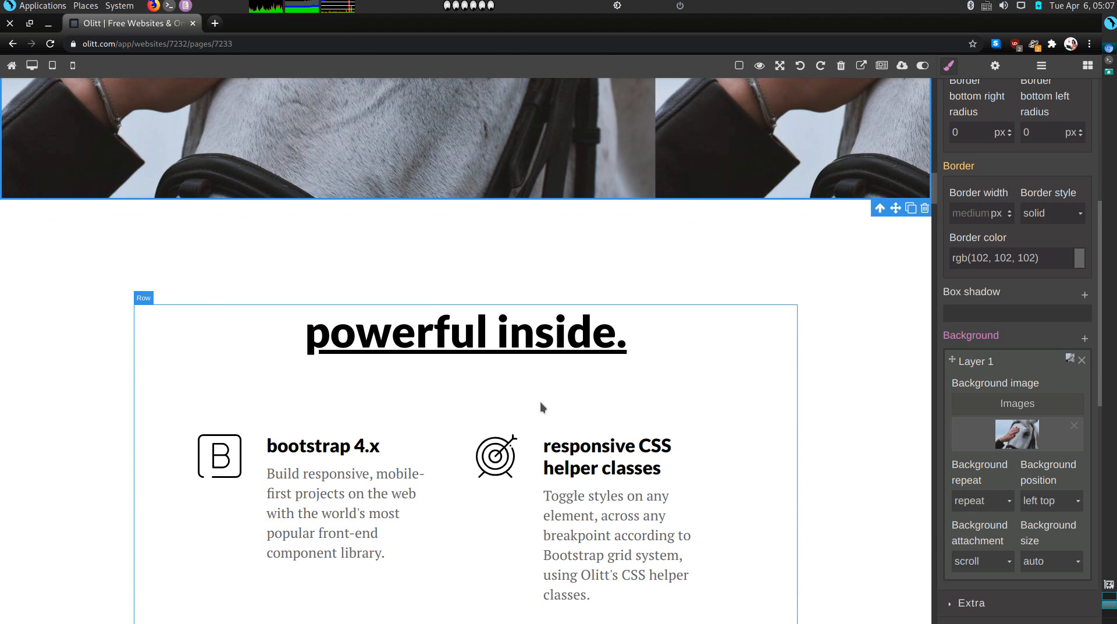
{"action": "double_click", "coordinate": [526, 346]}
{"action": "left_click", "coordinate": [526, 346]}
{"action": "triple_click", "coordinate": [526, 346]}
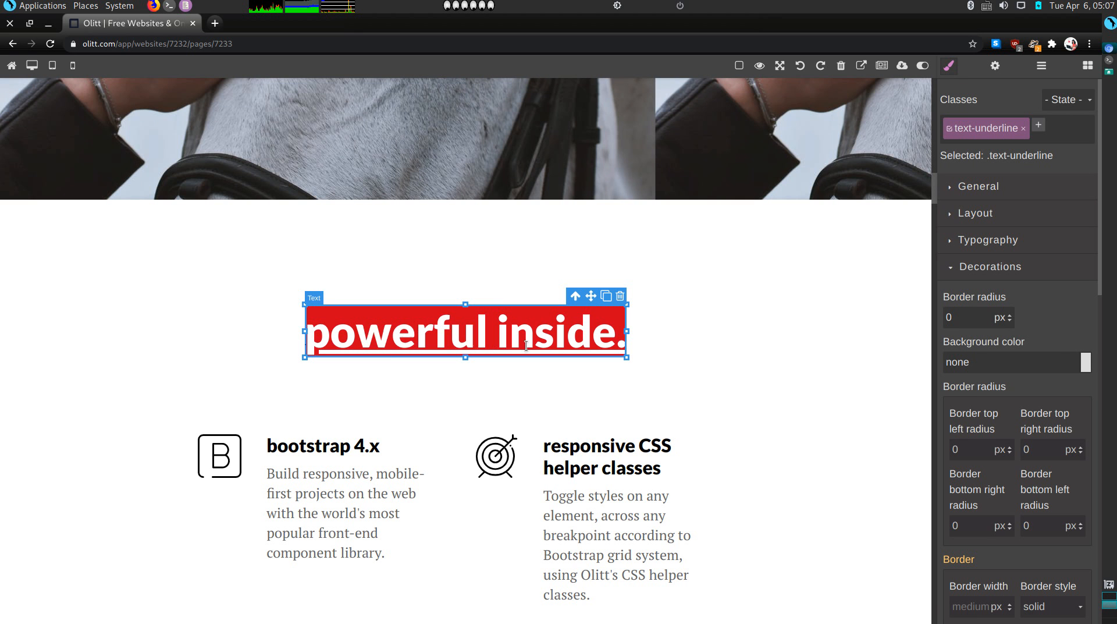
{"action": "type", "text": "P"}
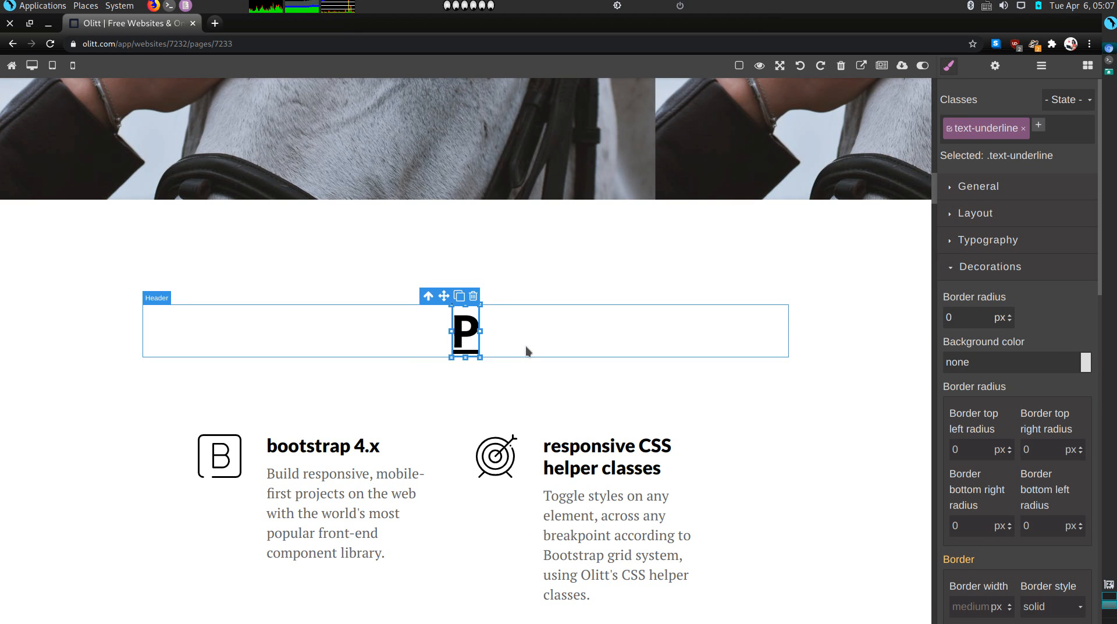
{"action": "type", "text": "ets I c"}
{"action": "key", "text": "BackSpace"}
{"action": "key", "text": "BackSpace"}
{"action": "type", "text": "sit"}
{"action": "key", "text": "BackSpace"}
{"action": "key", "text": "BackSpace"}
{"action": "key", "text": "BackSpace"}
{"action": "type", "text": "Sit."}
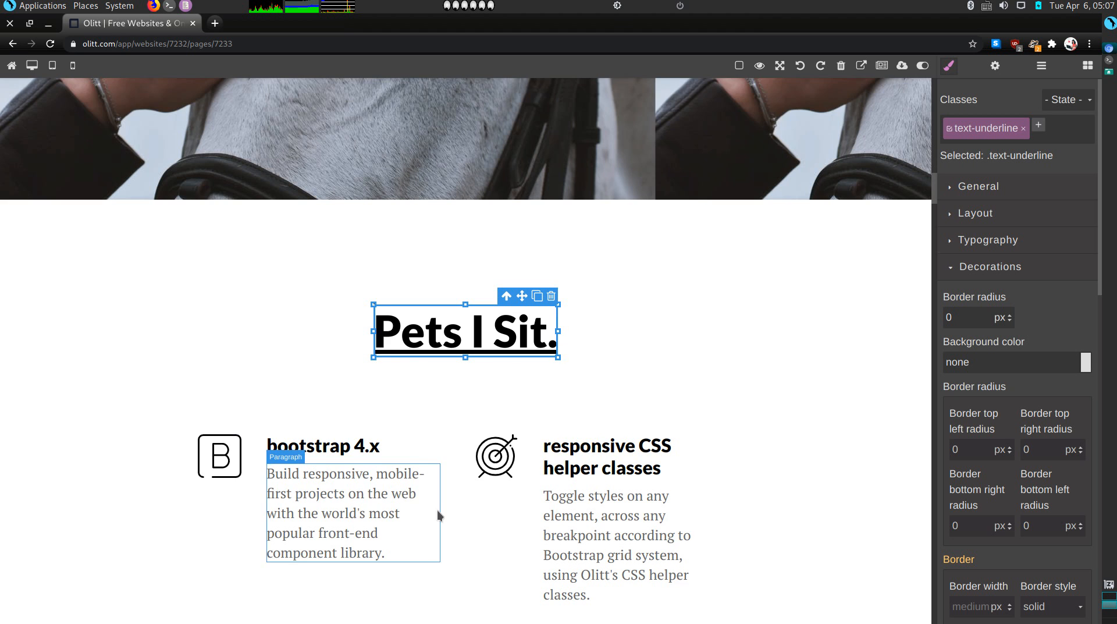
Rename the bootstrap 4.x feature to 'Cats' with the caption 'I love cats.'
{"action": "scroll", "coordinate": [438, 511], "scroll_direction": "down", "scroll_amount": 1}
{"action": "double_click", "coordinate": [359, 408]}
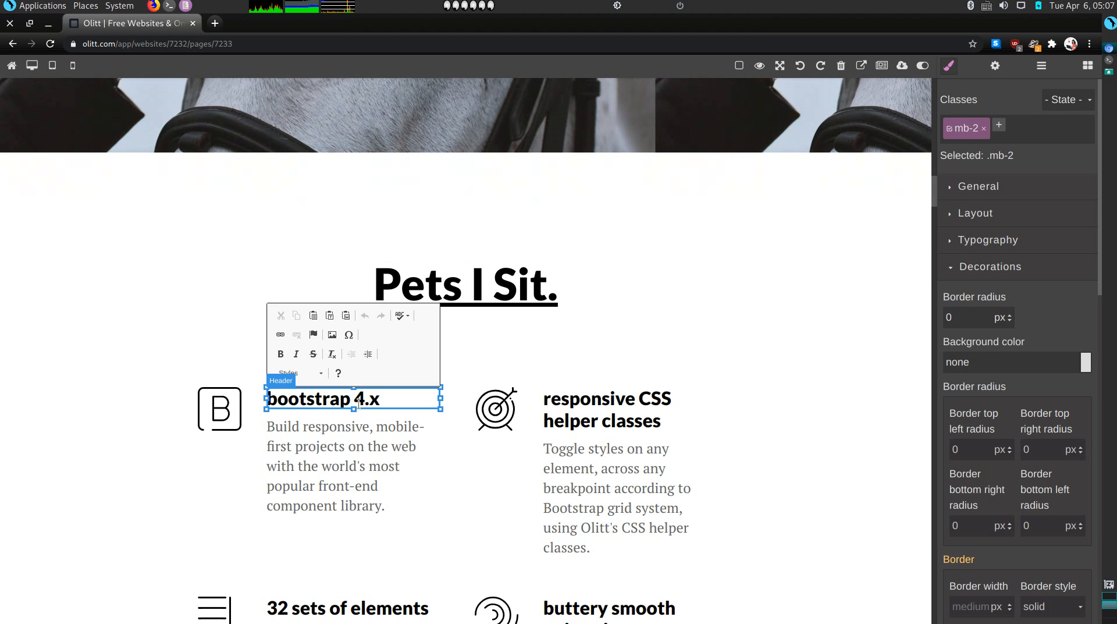
{"action": "triple_click", "coordinate": [360, 403]}
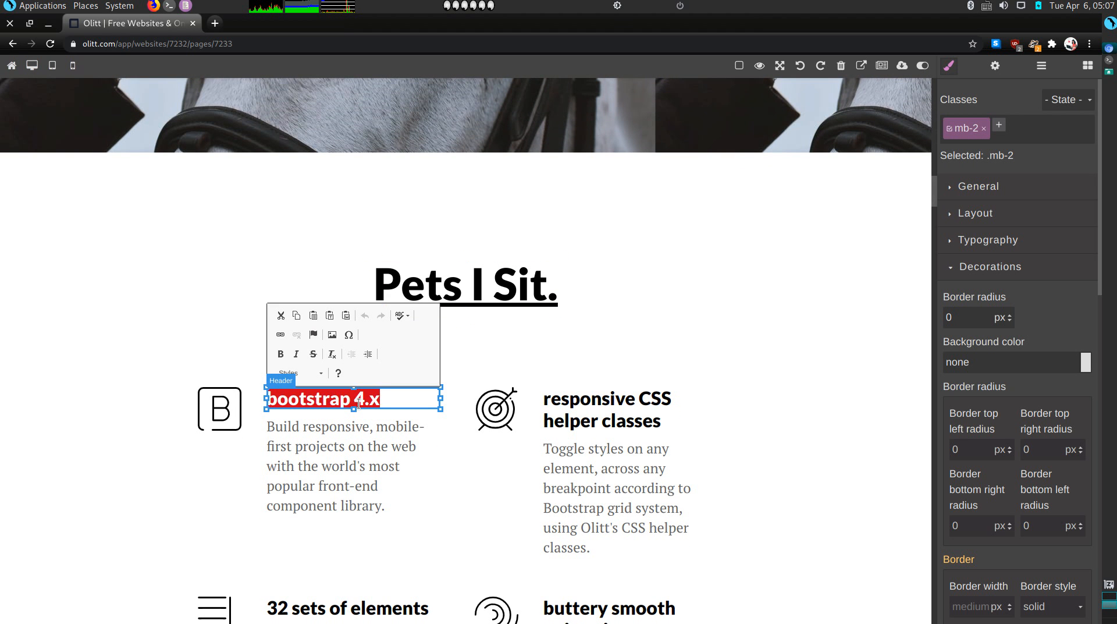
{"action": "type", "text": "Cats"}
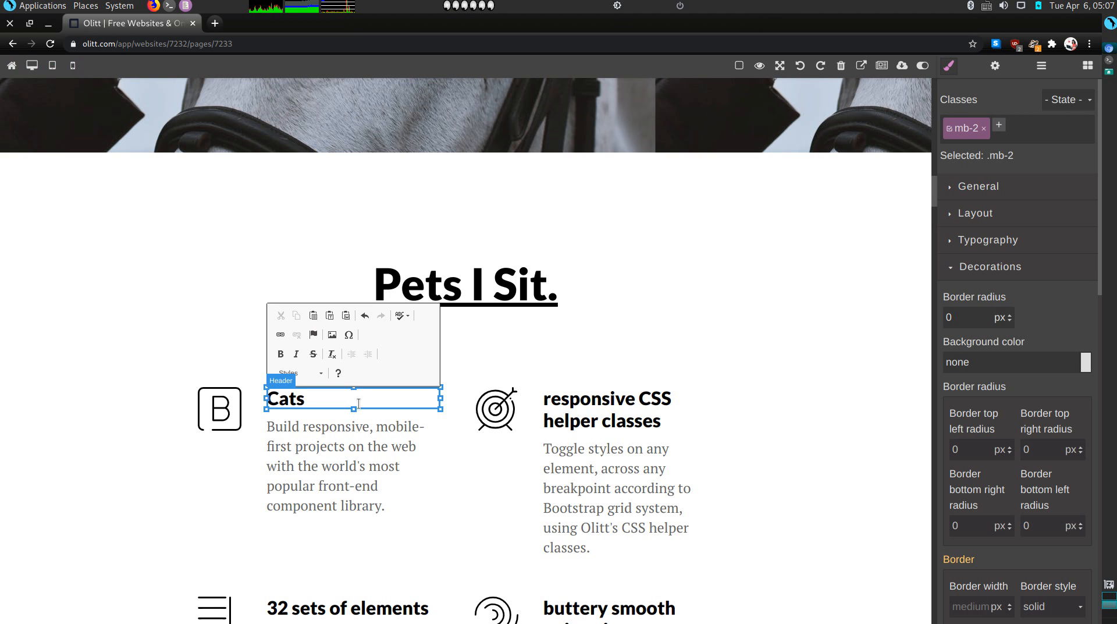
{"action": "double_click", "coordinate": [337, 452]}
{"action": "triple_click", "coordinate": [337, 452]}
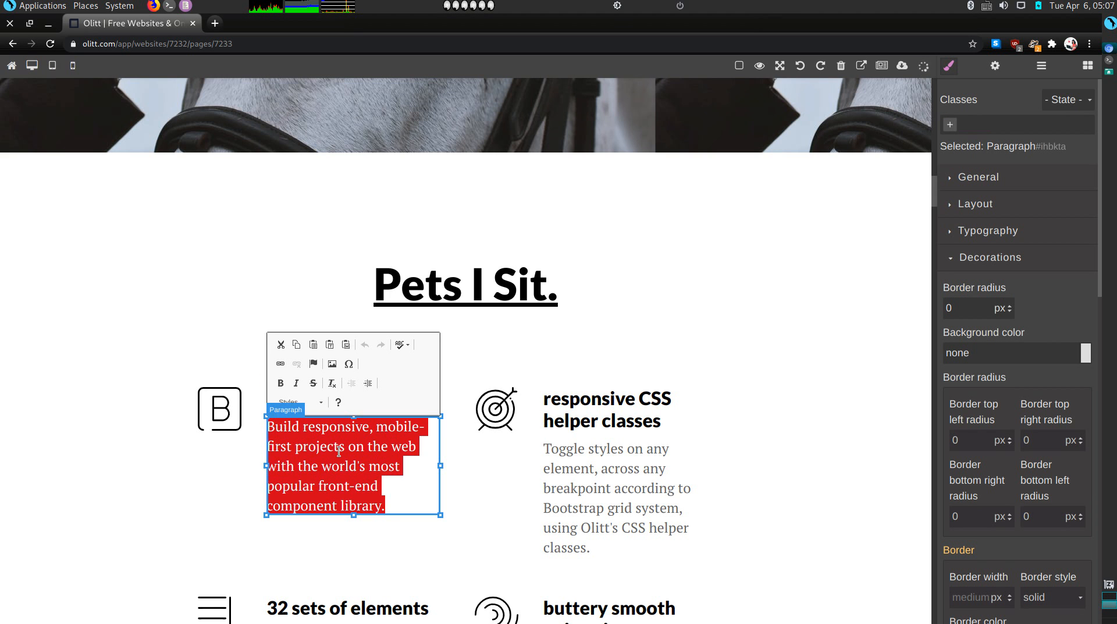
{"action": "type", "text": "I love "}
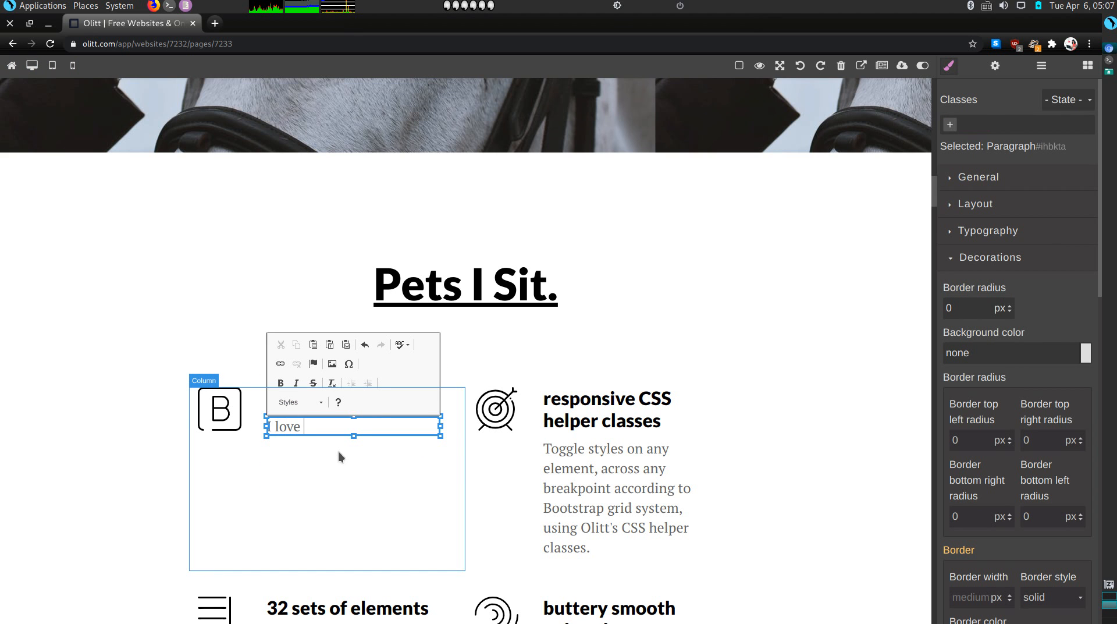
{"action": "type", "text": "cats."}
Rename the '32 sets of elements' heading to 'Rabbits'
{"action": "scroll", "coordinate": [327, 536], "scroll_direction": "down", "scroll_amount": 1}
{"action": "scroll", "coordinate": [326, 534], "scroll_direction": "down", "scroll_amount": 4}
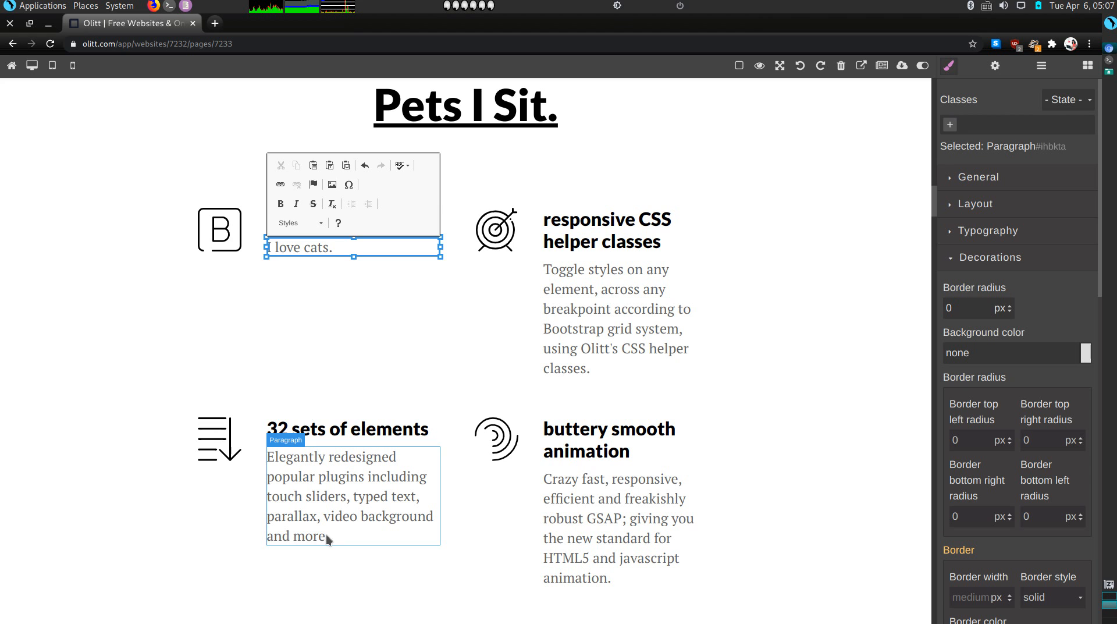
{"action": "left_click", "coordinate": [321, 431]}
{"action": "double_click", "coordinate": [321, 430]}
{"action": "triple_click", "coordinate": [322, 431]}
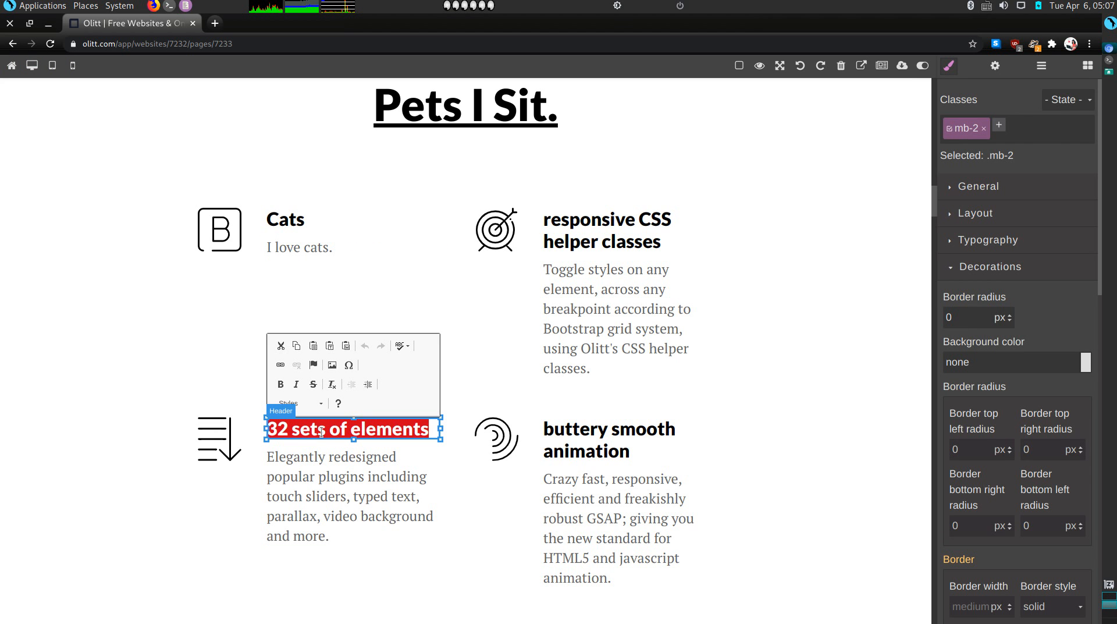
{"action": "type", "text": "Rabbits"}
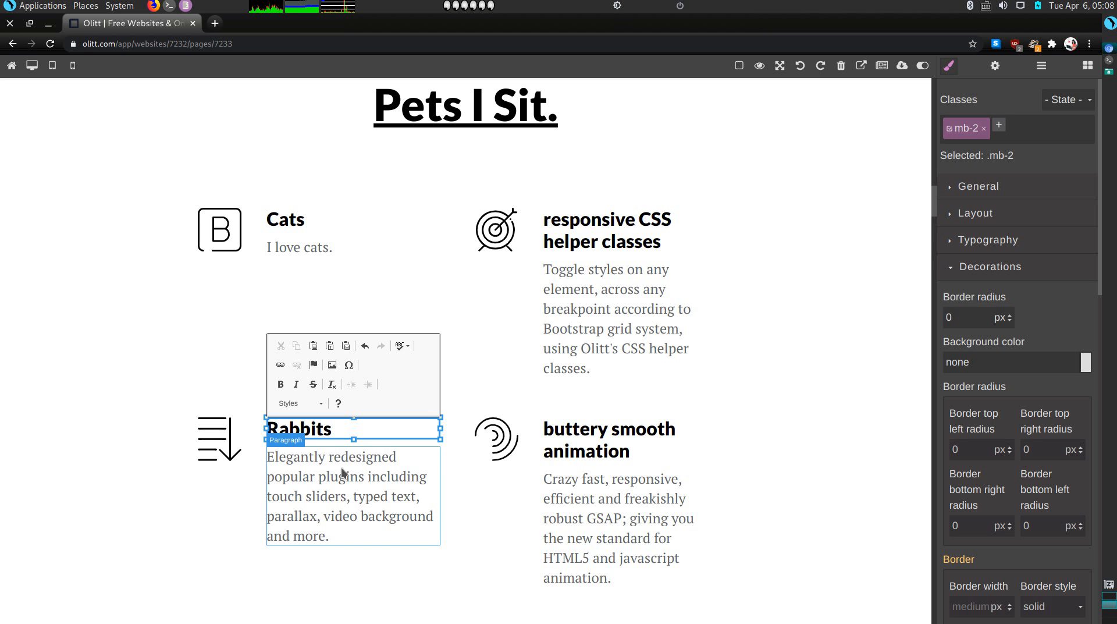
Retitle 'modular & multipurpose' to Dogs and caption Rabbits 'I love rabbits.'
{"action": "scroll", "coordinate": [347, 495], "scroll_direction": "down", "scroll_amount": 2}
{"action": "double_click", "coordinate": [309, 529]}
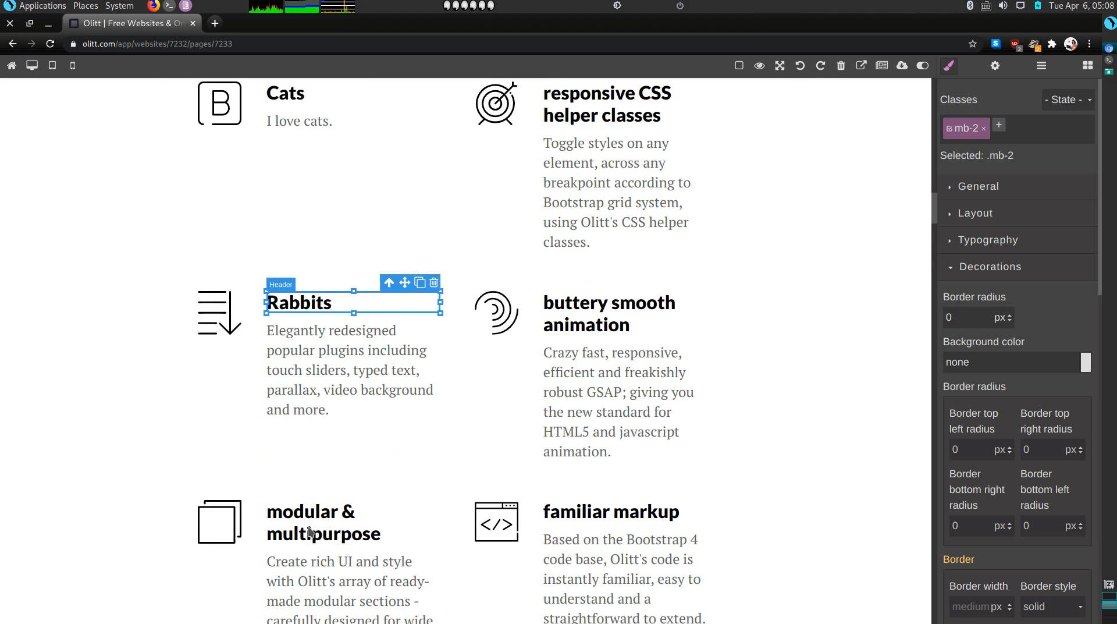
{"action": "triple_click", "coordinate": [309, 527]}
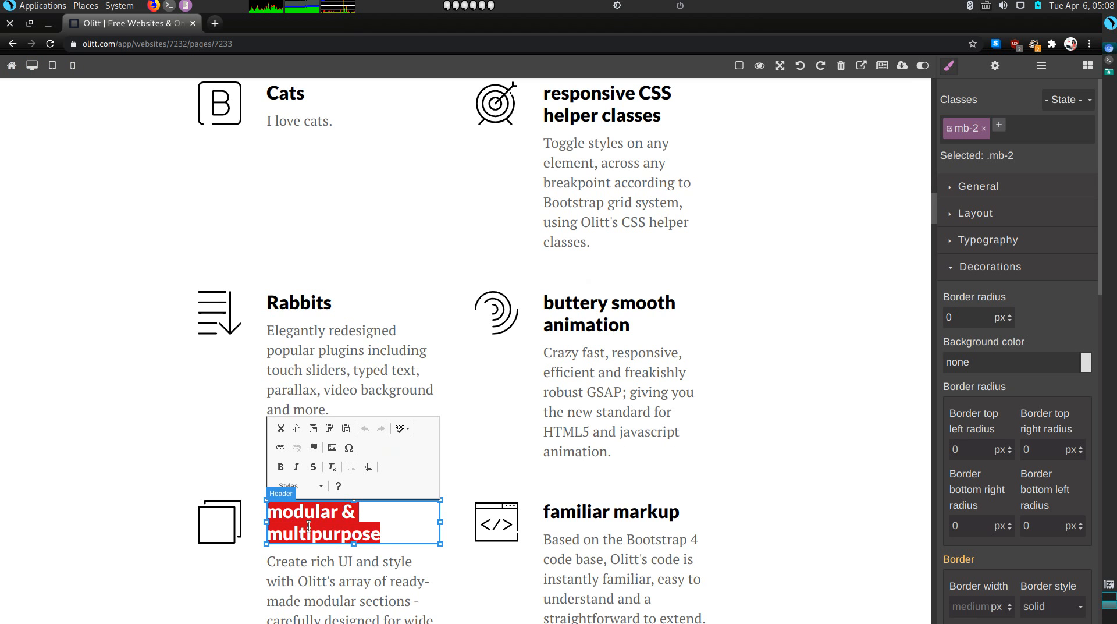
{"action": "type", "text": "Dogs"}
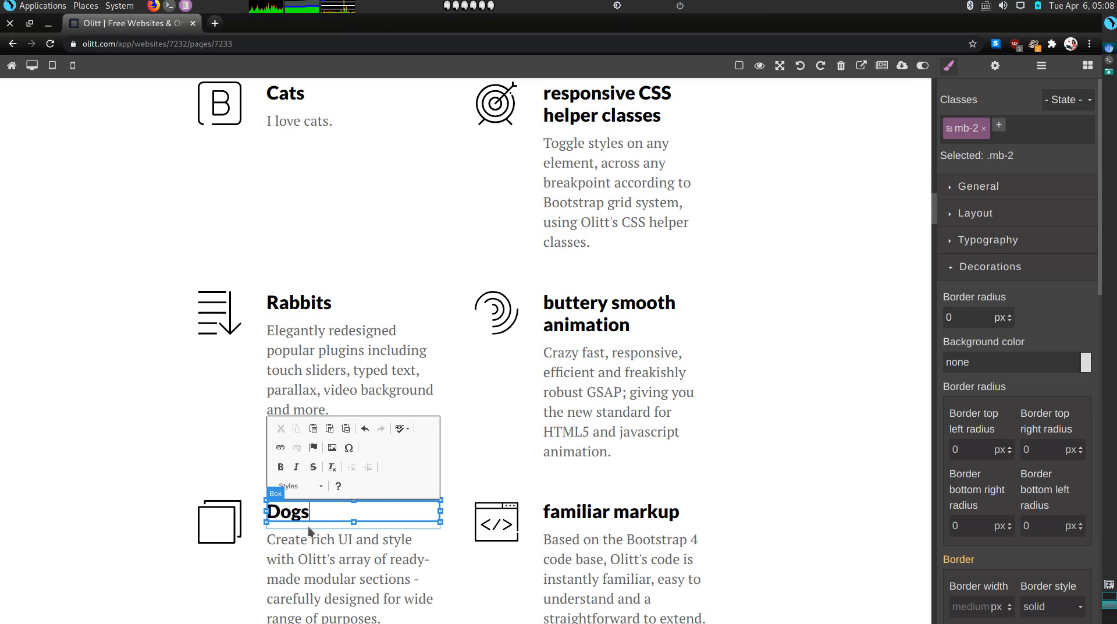
{"action": "double_click", "coordinate": [323, 357]}
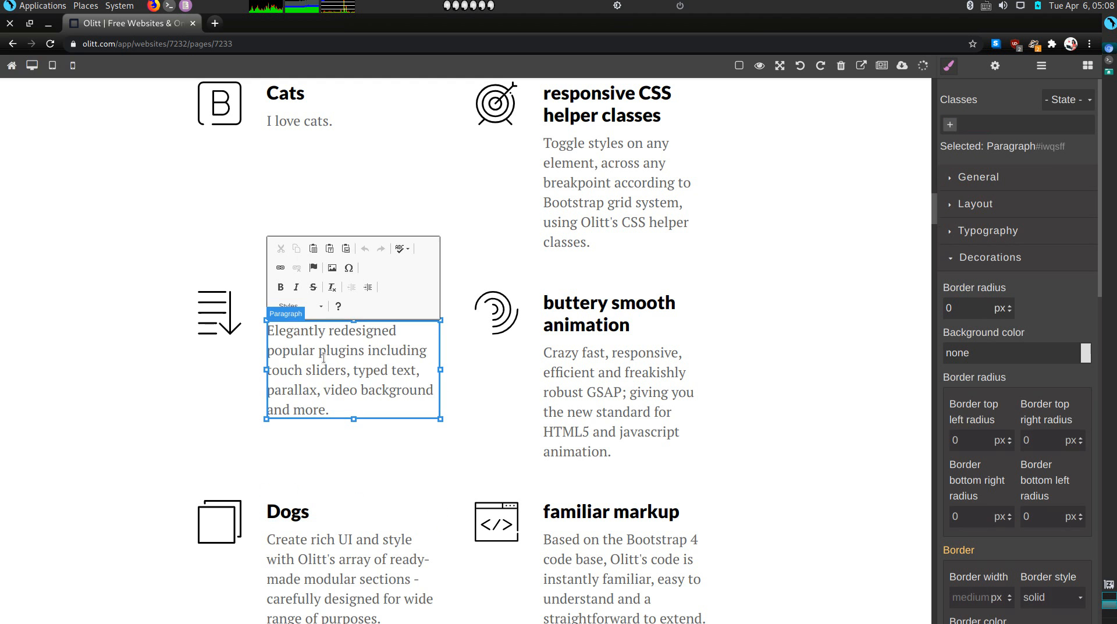
{"action": "triple_click", "coordinate": [324, 357]}
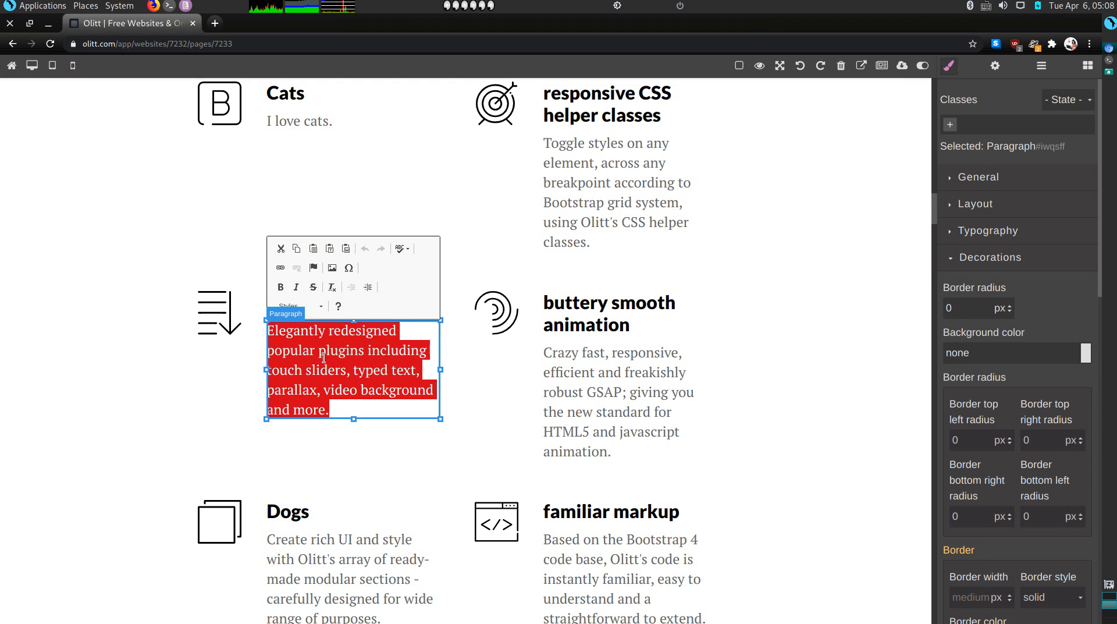
{"action": "type", "text": "I love rabbits."}
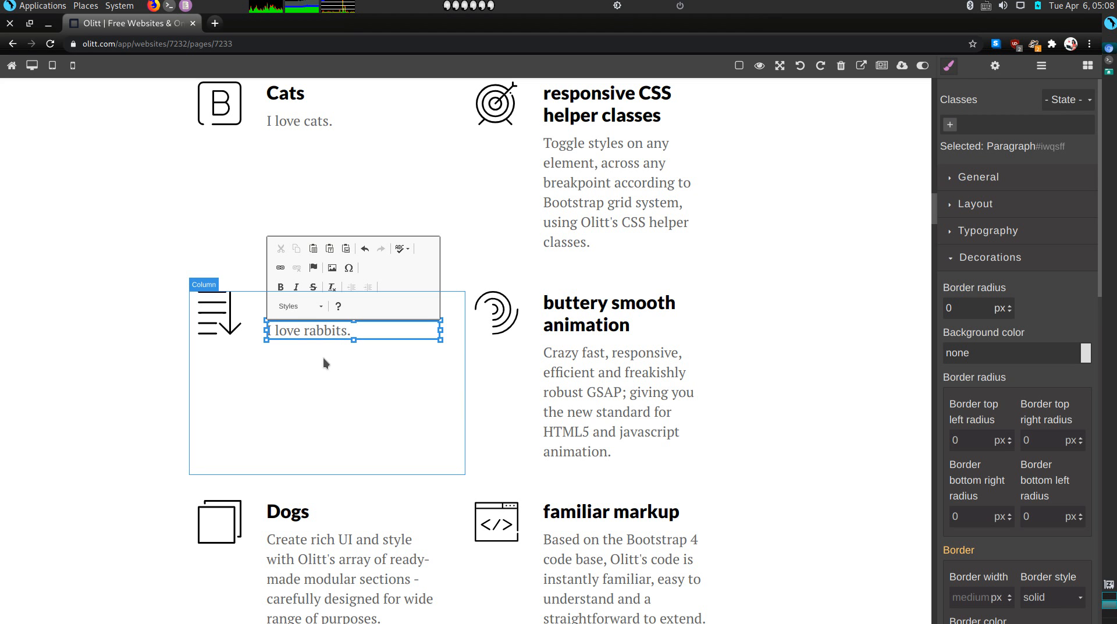
Replace the paragraph under Dogs with 'I love dogs.'
{"action": "double_click", "coordinate": [337, 579]}
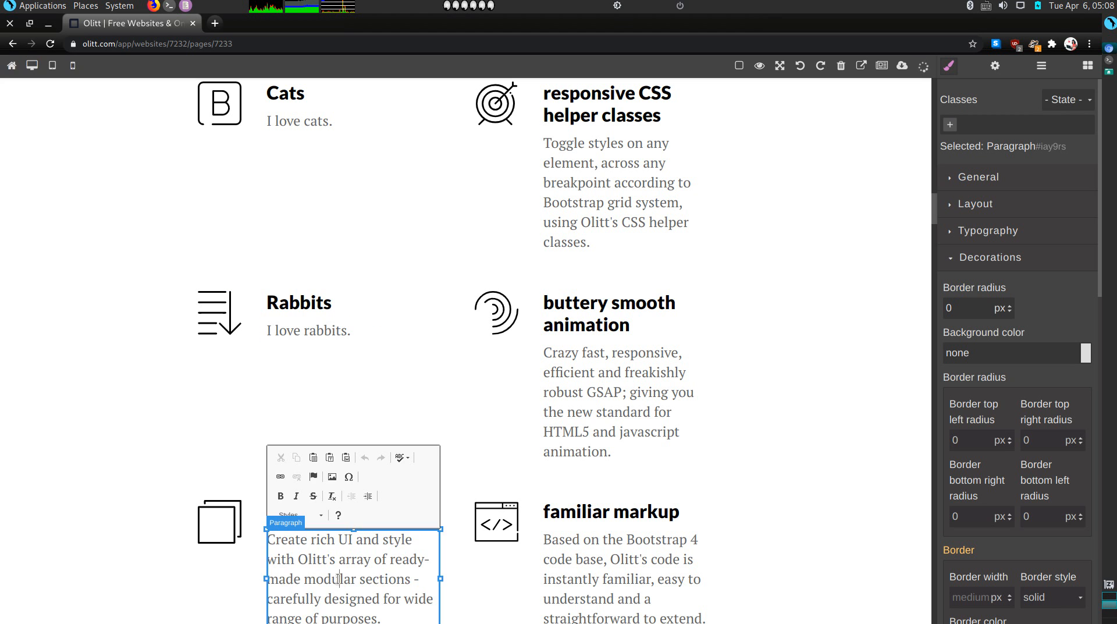
{"action": "double_click", "coordinate": [338, 578]}
{"action": "left_click_drag", "start_coordinate": [339, 579], "coordinate": [338, 589]}
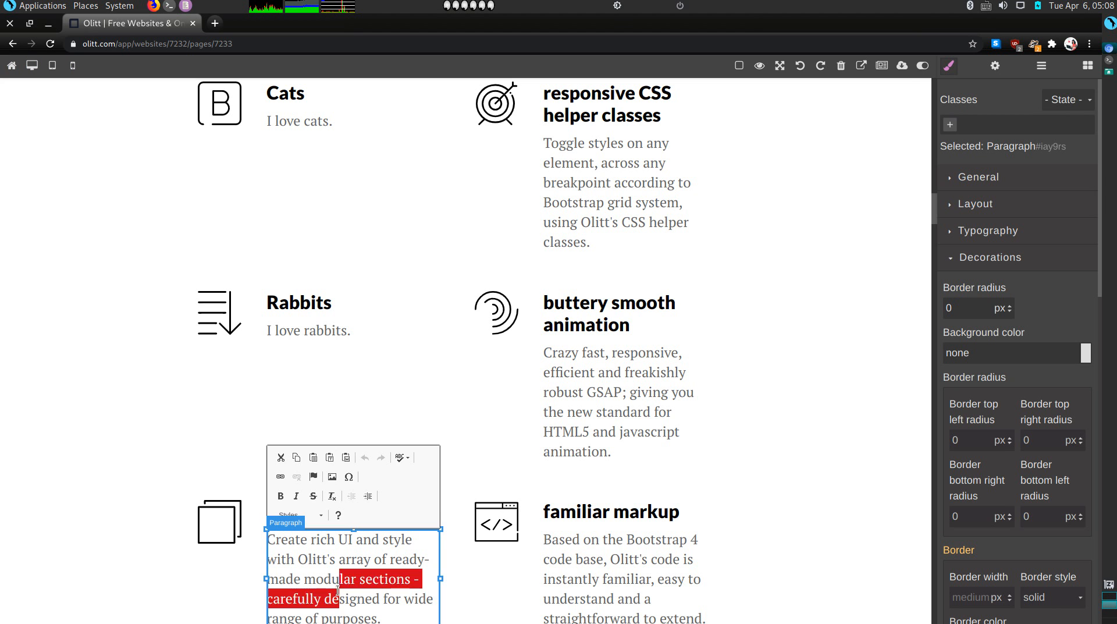
{"action": "left_click", "coordinate": [338, 593]}
{"action": "triple_click", "coordinate": [338, 592]}
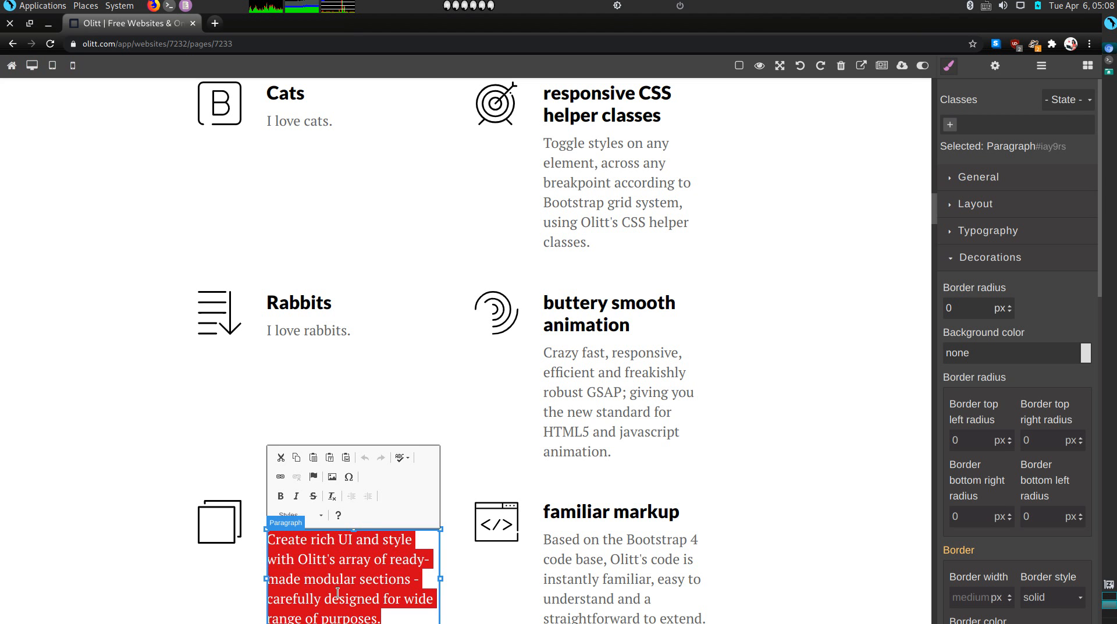
{"action": "key", "text": "BackSpace"}
{"action": "type", "text": "I lov"}
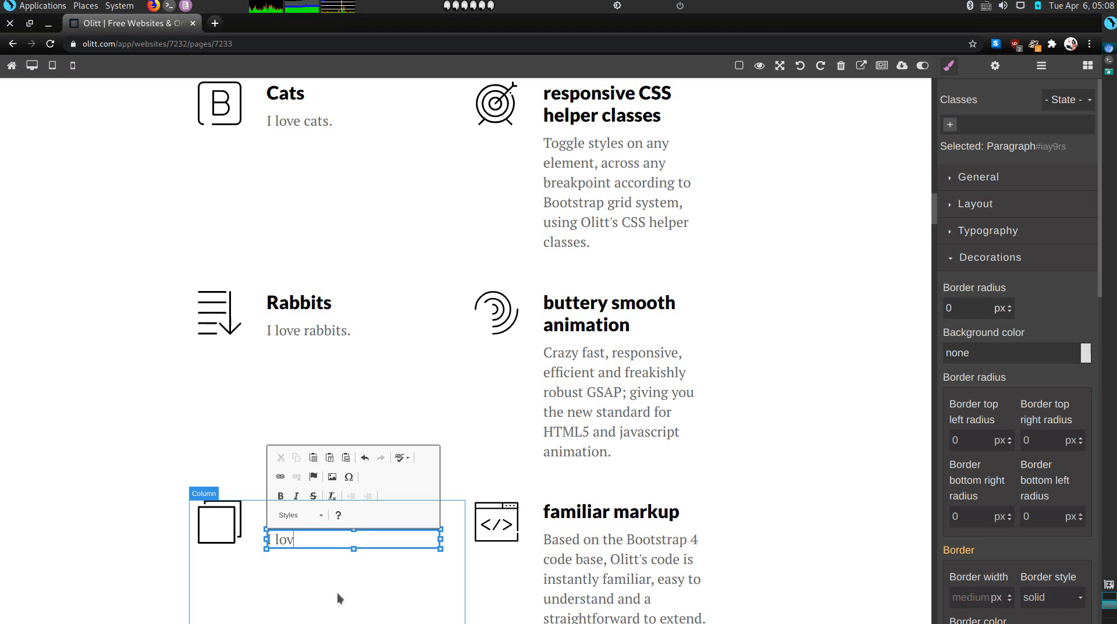
{"action": "type", "text": "e dogs."}
Rename the 'responsive CSS helper classes' heading to 'Horses' and clear its paragraph
{"action": "scroll", "coordinate": [614, 320], "scroll_direction": "up", "scroll_amount": 2}
{"action": "left_click", "coordinate": [592, 220]}
{"action": "double_click", "coordinate": [592, 220]}
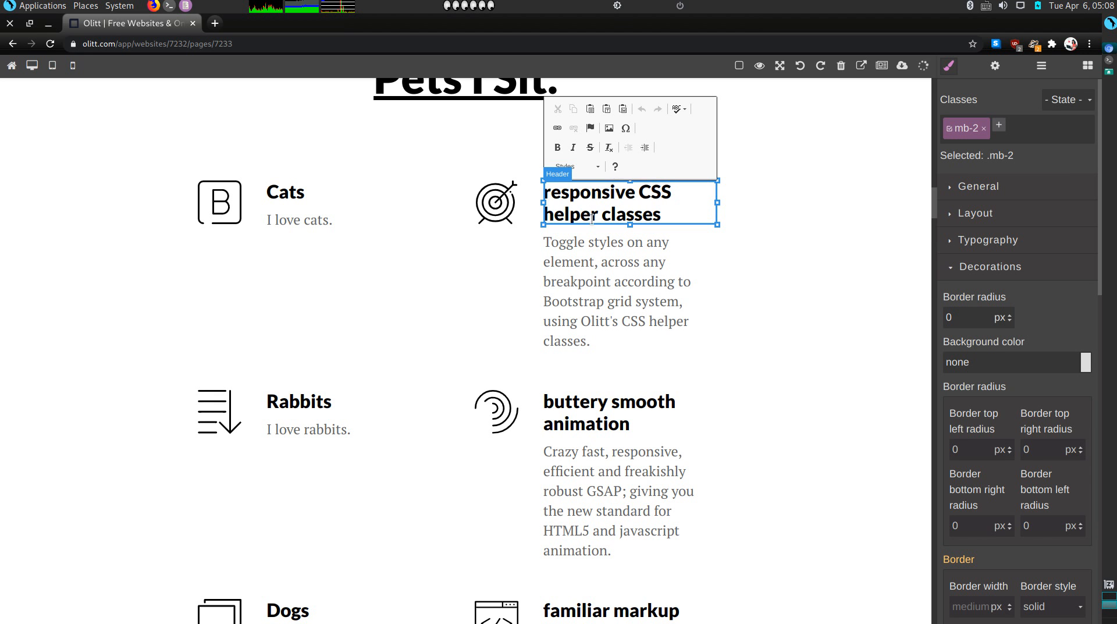
{"action": "double_click", "coordinate": [592, 221]}
{"action": "triple_click", "coordinate": [592, 221]}
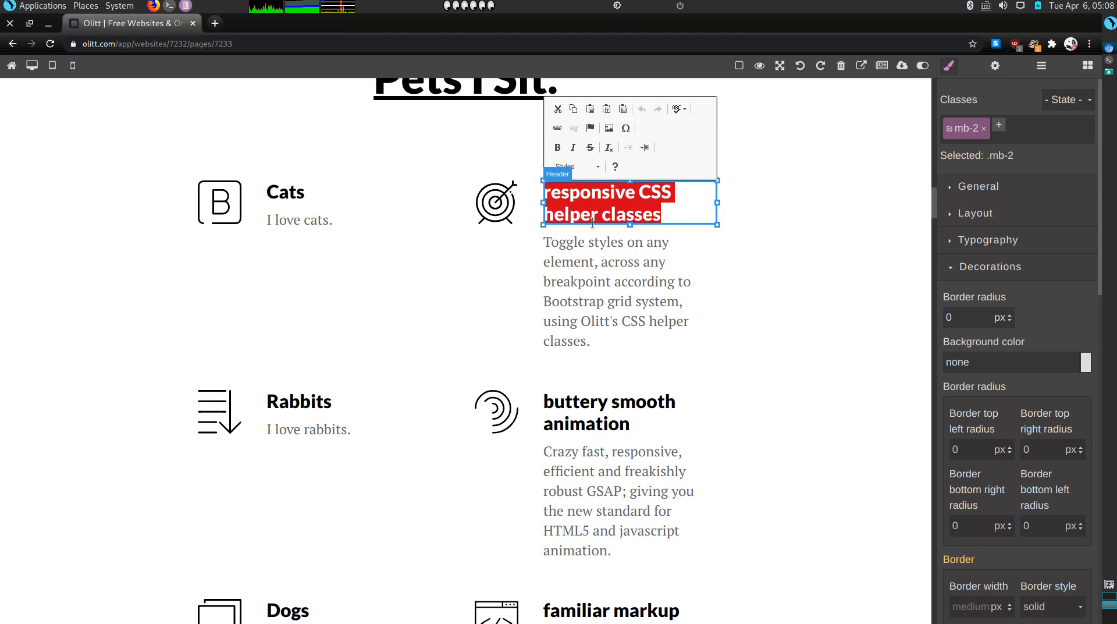
{"action": "type", "text": "Horses"}
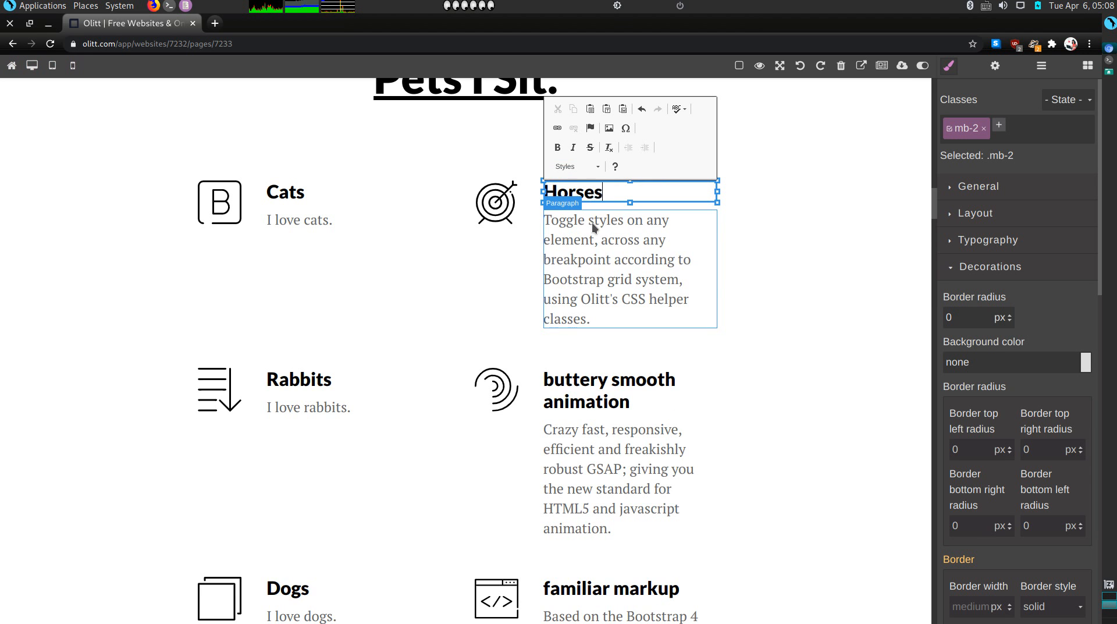
{"action": "double_click", "coordinate": [588, 243]}
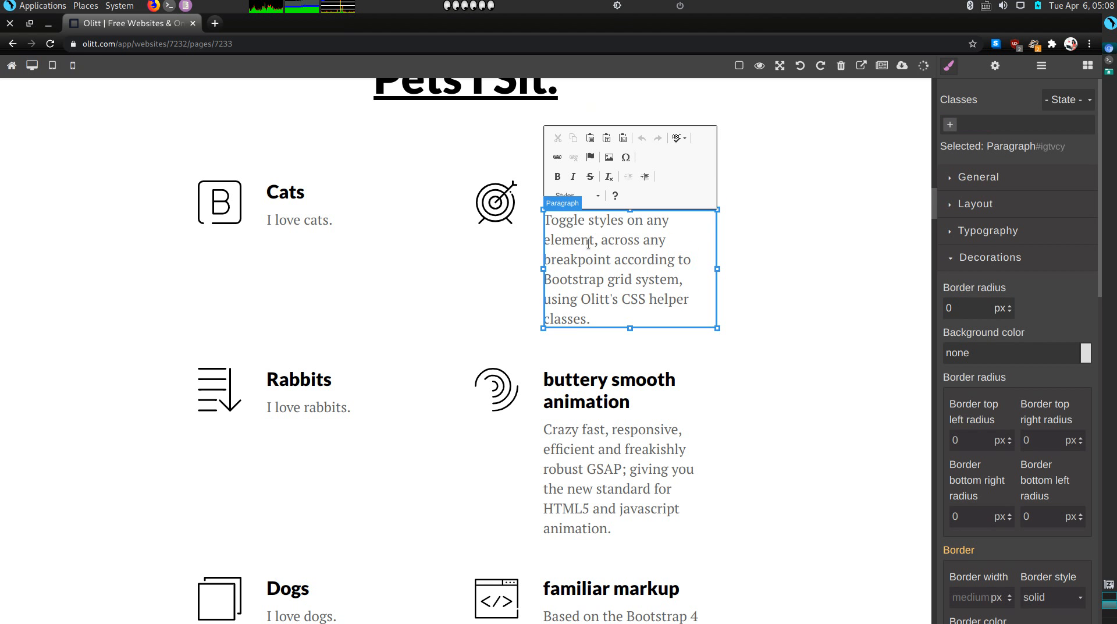
{"action": "double_click", "coordinate": [592, 244]}
{"action": "left_click", "coordinate": [592, 243]}
{"action": "left_click", "coordinate": [592, 243]}
{"action": "triple_click", "coordinate": [593, 243]}
{"action": "key", "text": "Delete"}
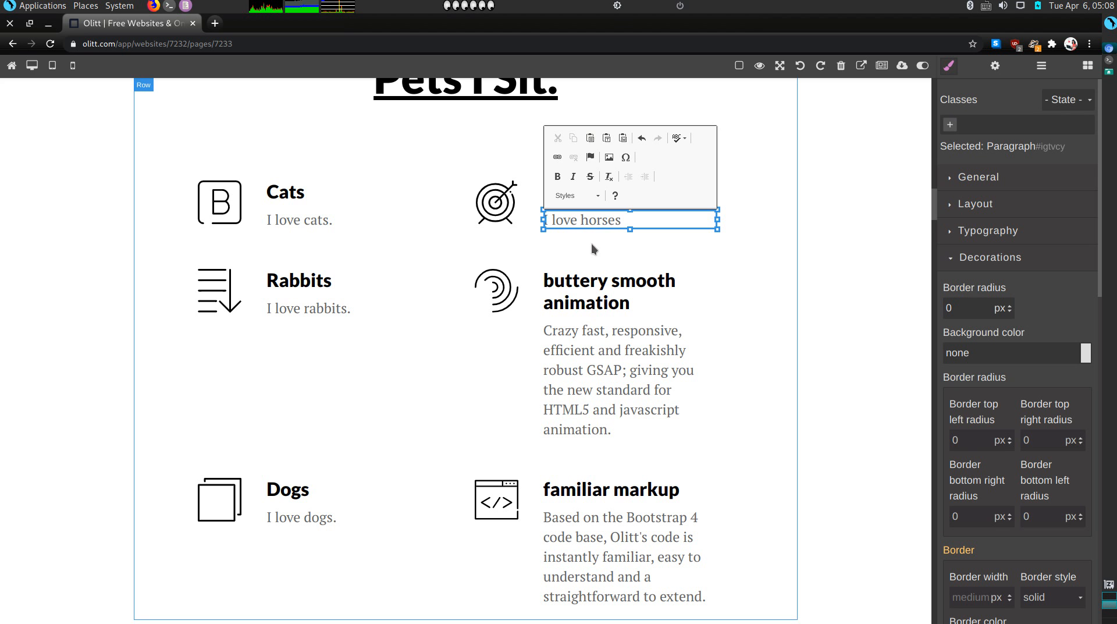
Retitle 'buttery smooth animation' to 'Raccoons' with the caption 'I love raccoons'
{"action": "left_click", "coordinate": [600, 297]}
{"action": "triple_click", "coordinate": [600, 294]}
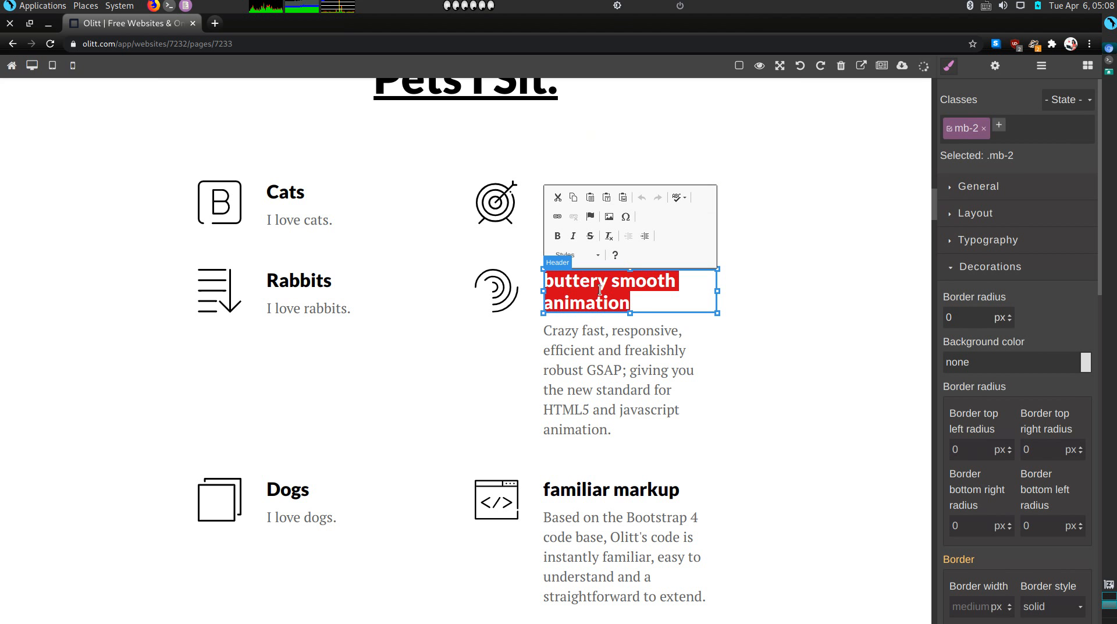
{"action": "type", "text": "Ra"}
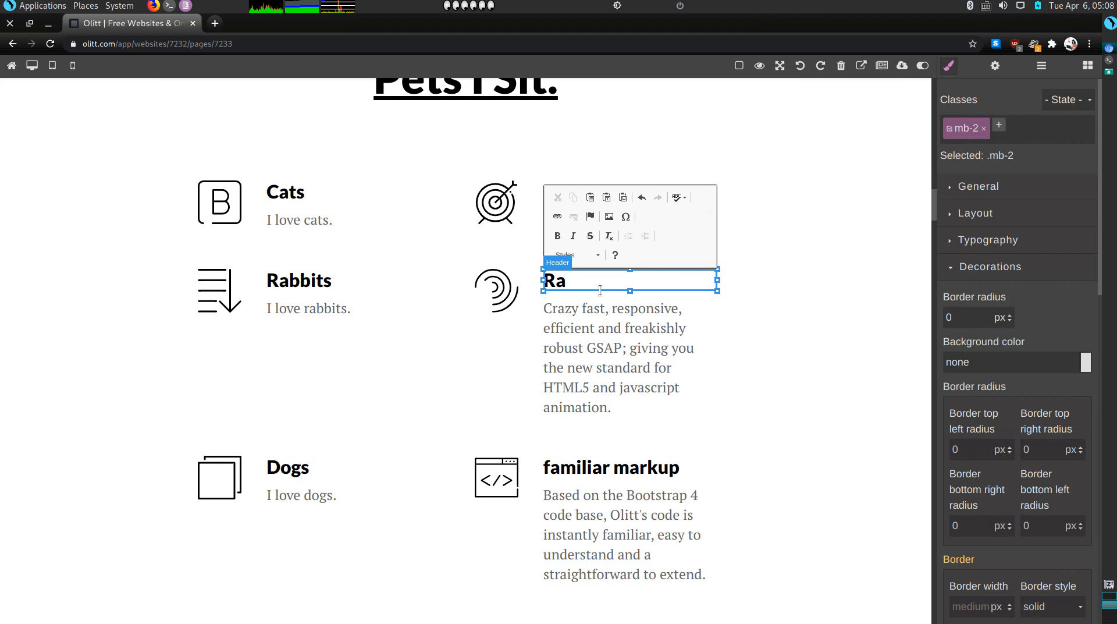
{"action": "type", "text": "ccoons"}
{"action": "left_click", "coordinate": [603, 348]}
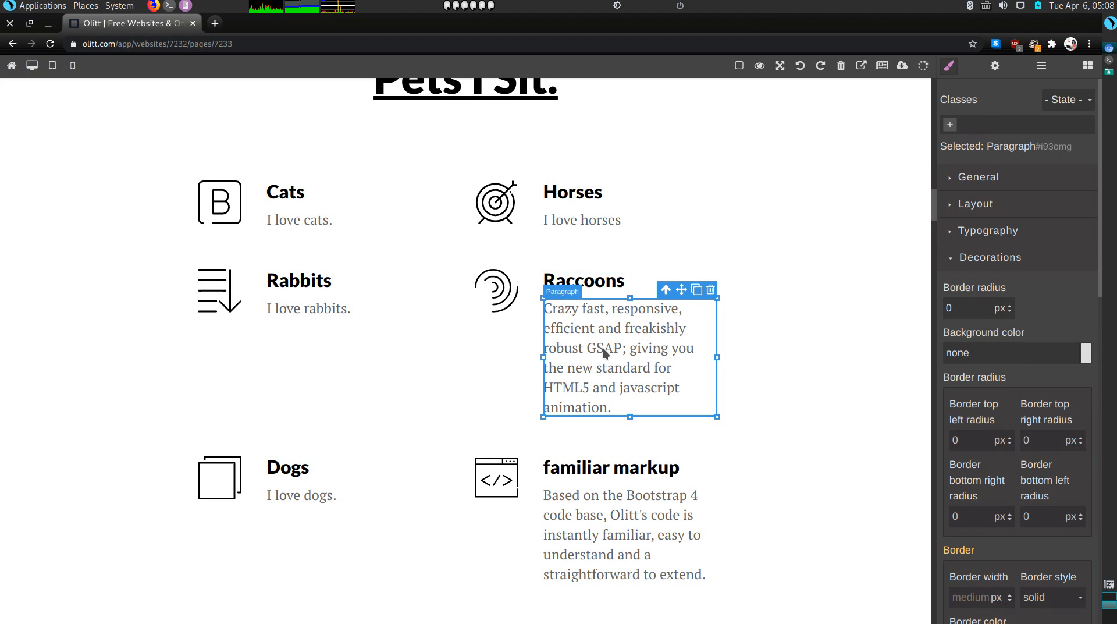
{"action": "triple_click", "coordinate": [603, 348]}
{"action": "left_click", "coordinate": [603, 348]}
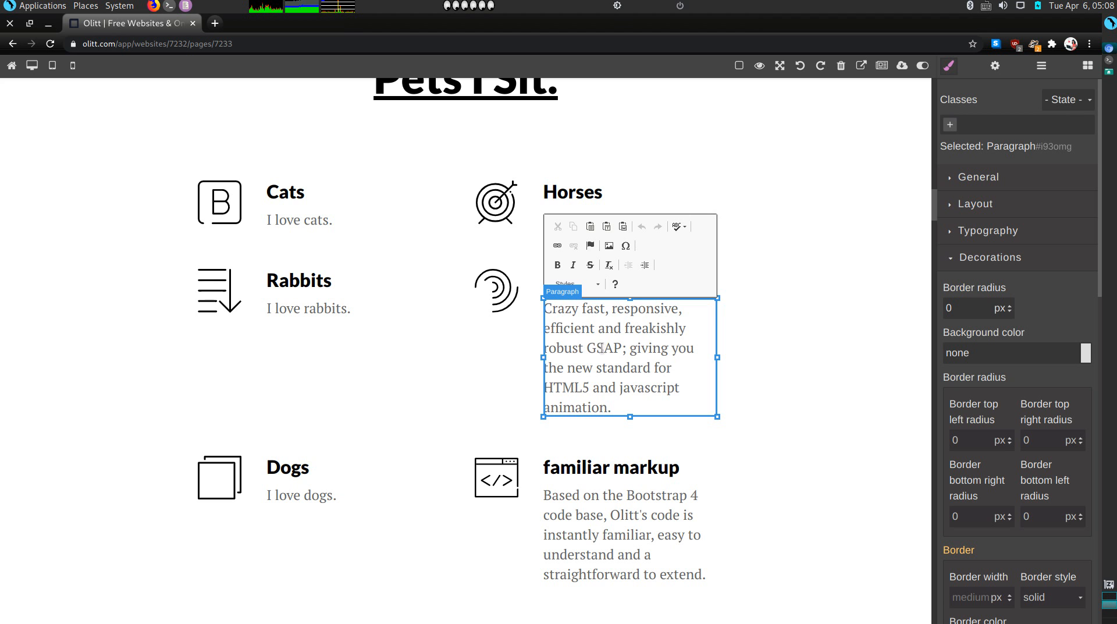
{"action": "double_click", "coordinate": [596, 344]}
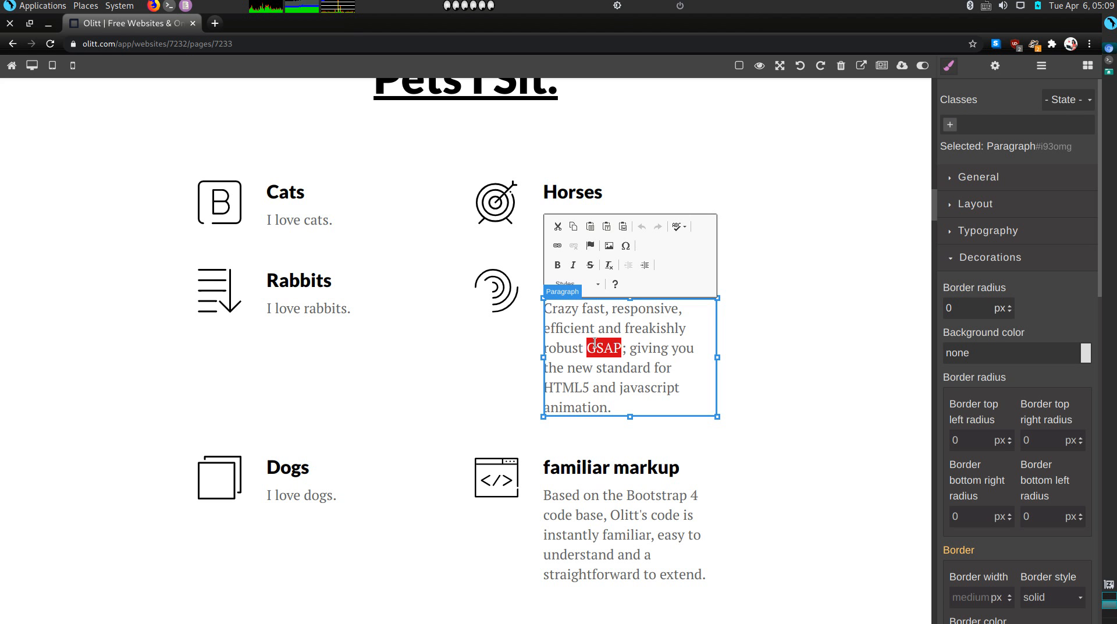
{"action": "triple_click", "coordinate": [596, 343]}
{"action": "type", "text": "I lo"}
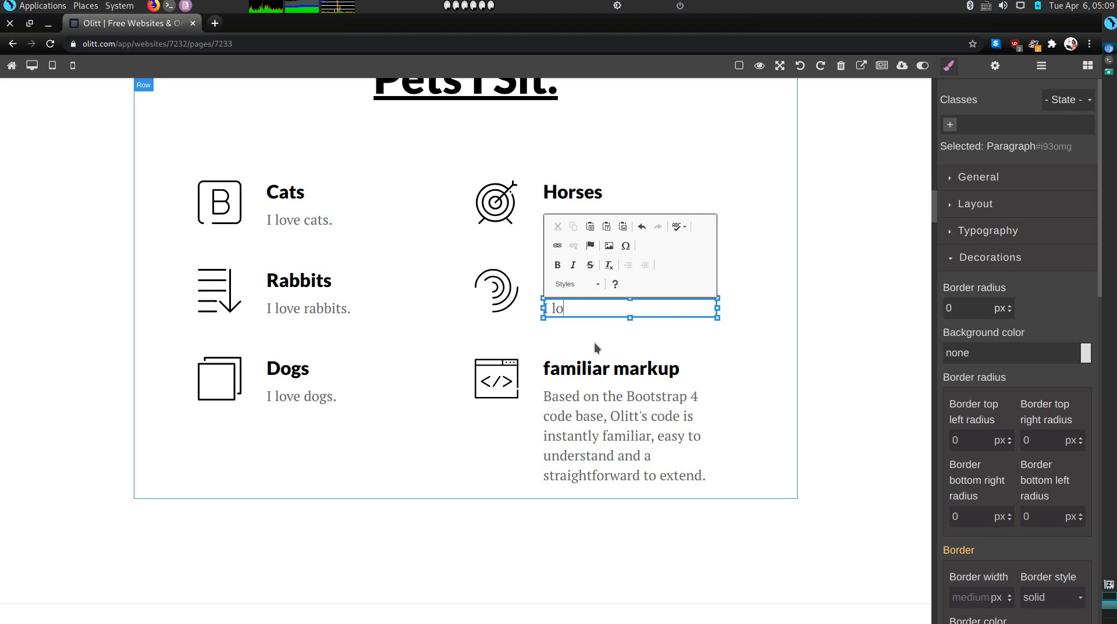
{"action": "type", "text": "ve raccoons"}
Retitle 'familiar markup' to 'Parrots' and replace its placeholder text with 'I love parrots.'
{"action": "double_click", "coordinate": [616, 371]}
{"action": "triple_click", "coordinate": [617, 371]}
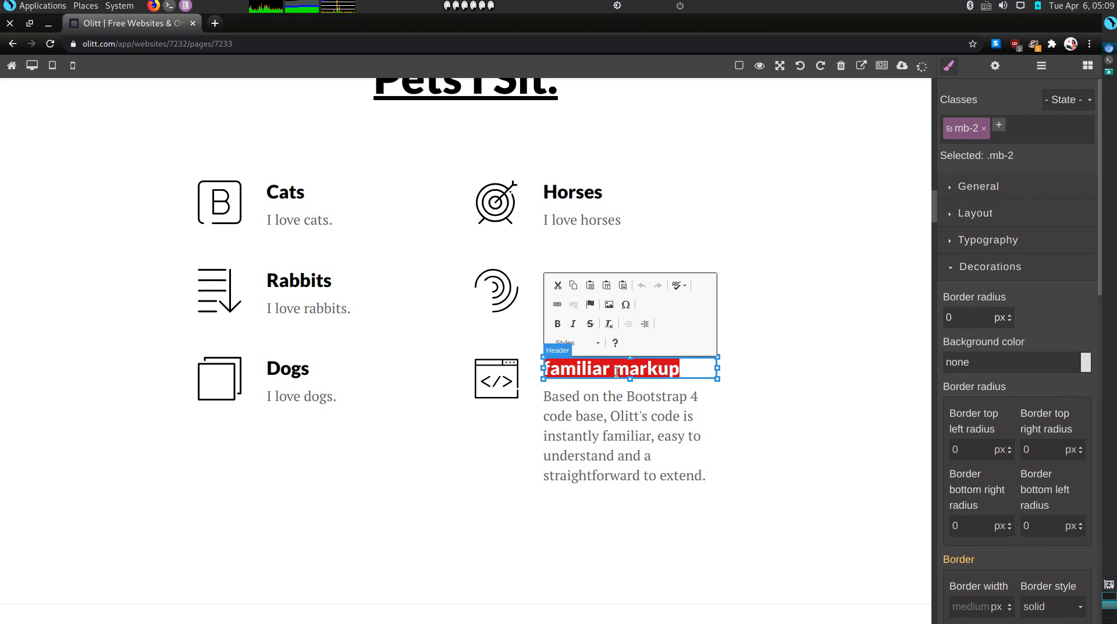
{"action": "type", "text": "Parrots"}
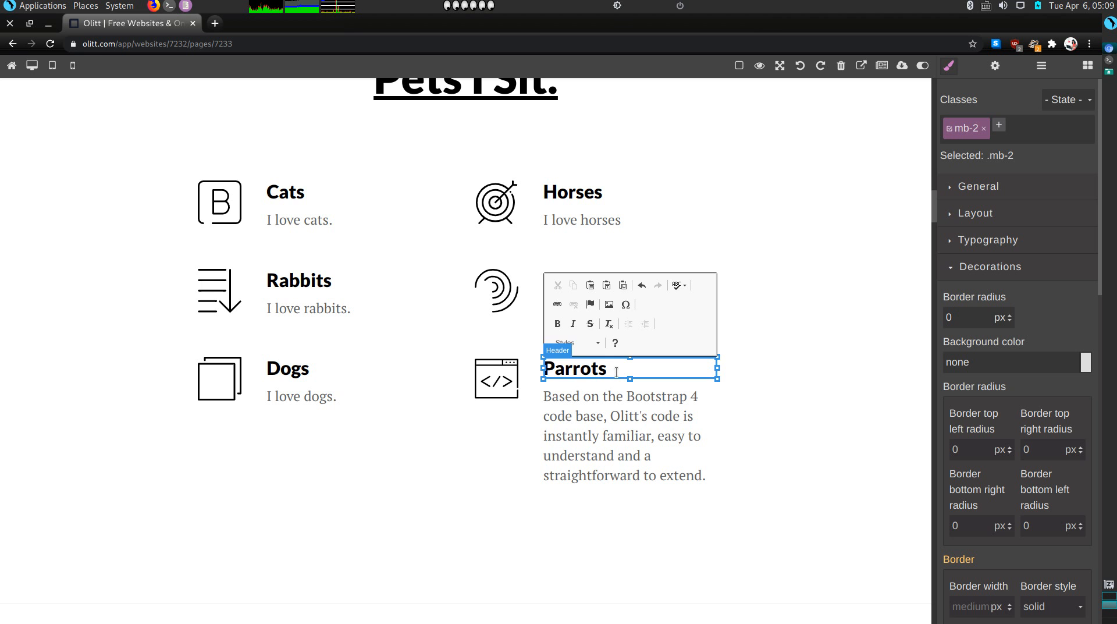
{"action": "double_click", "coordinate": [621, 412]}
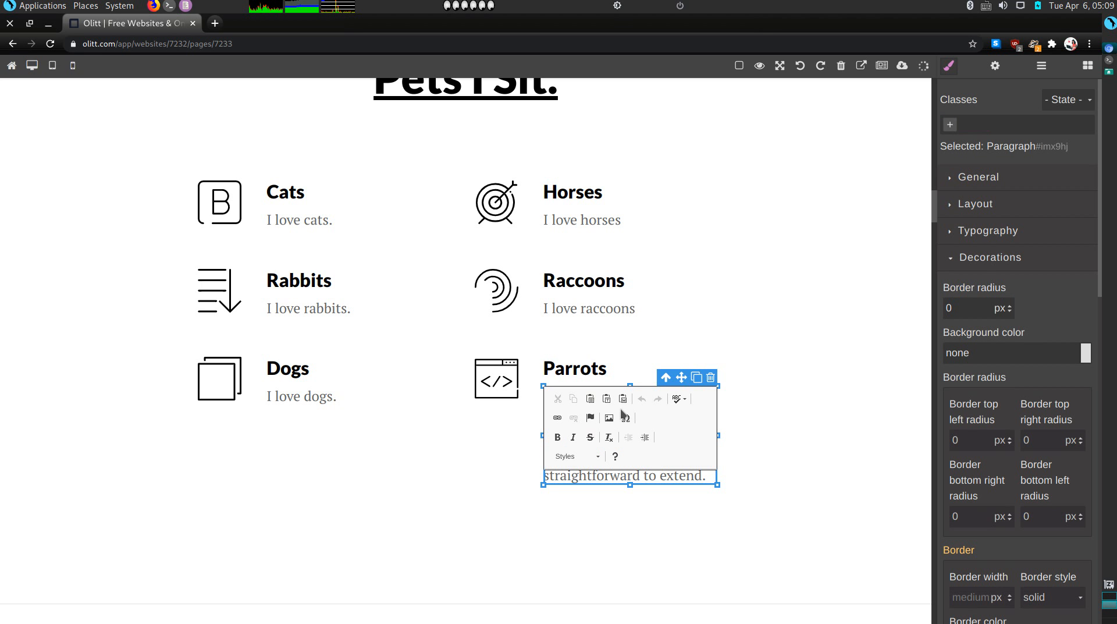
{"action": "left_click", "coordinate": [514, 439]}
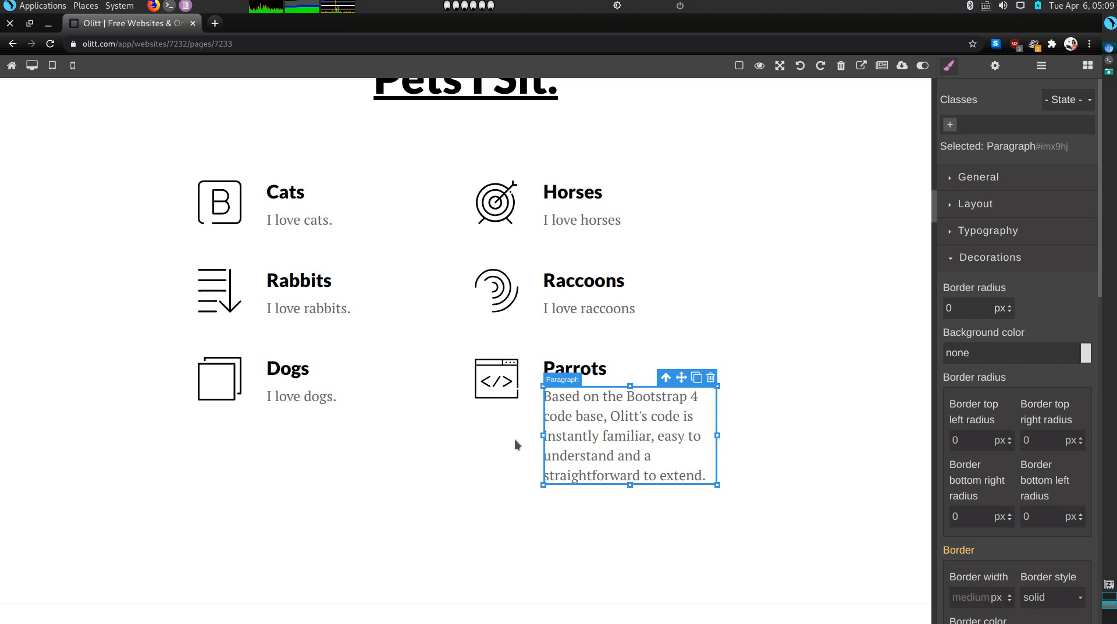
{"action": "triple_click", "coordinate": [577, 447]}
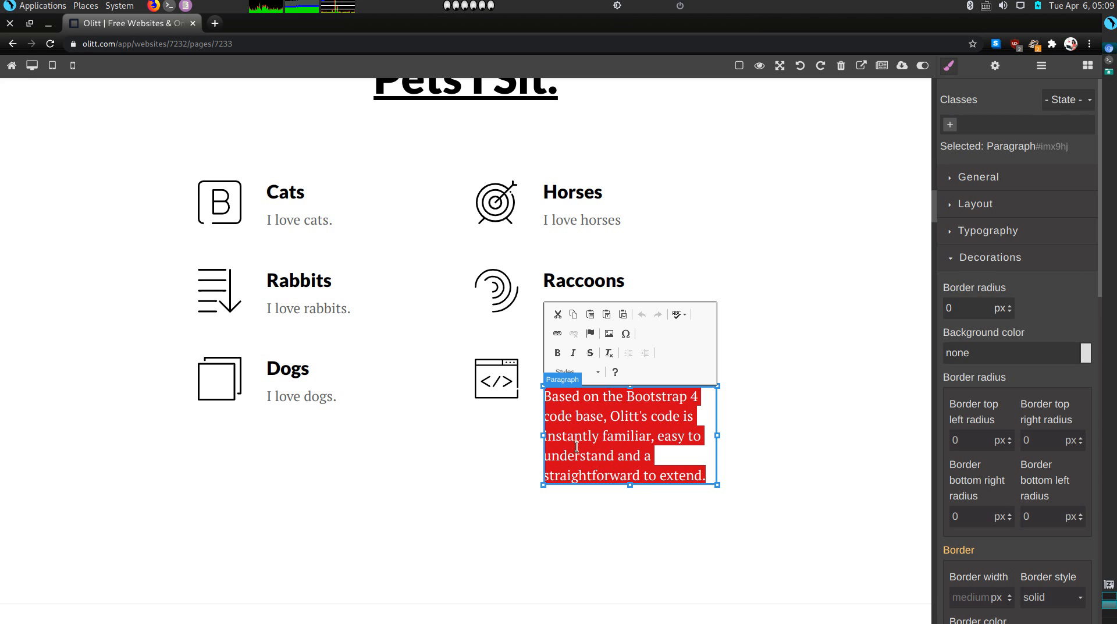
{"action": "type", "text": "I lo"}
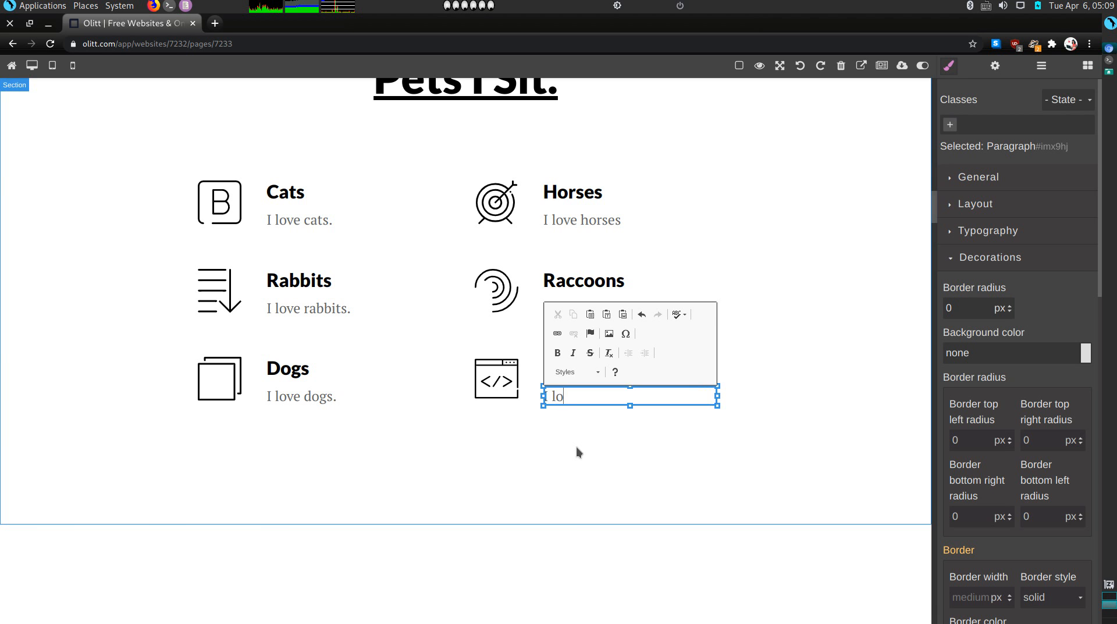
{"action": "type", "text": "ve"}
{"action": "type", "text": "parrots."}
Replace the Cats and Horses icons with the cat photo and the running horse picture
{"action": "double_click", "coordinate": [229, 215]}
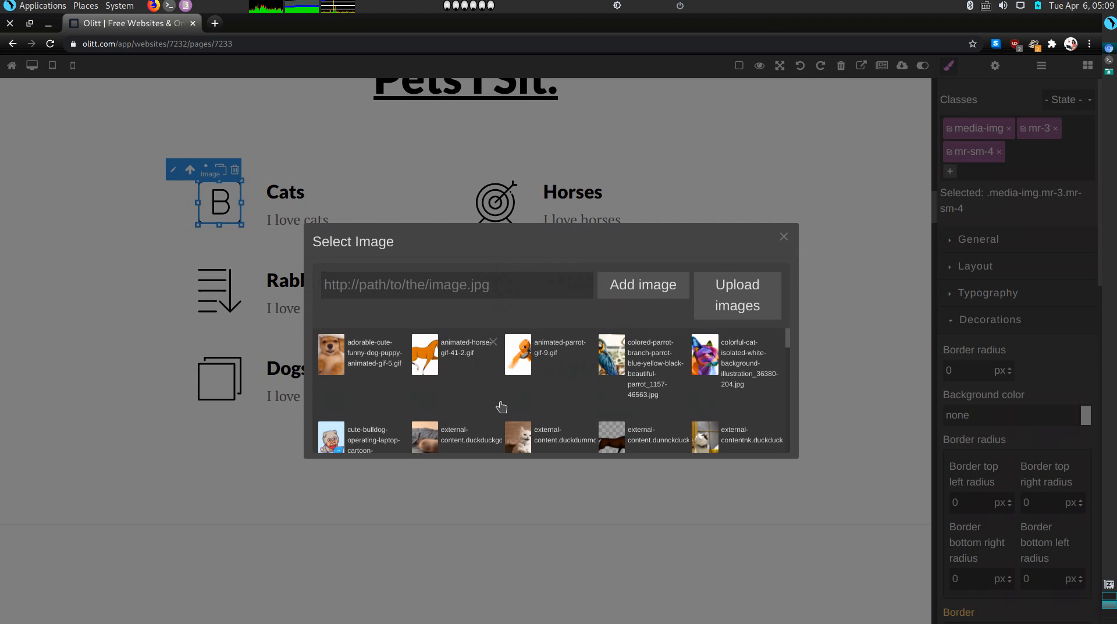
{"action": "scroll", "coordinate": [524, 402], "scroll_direction": "down", "scroll_amount": 1}
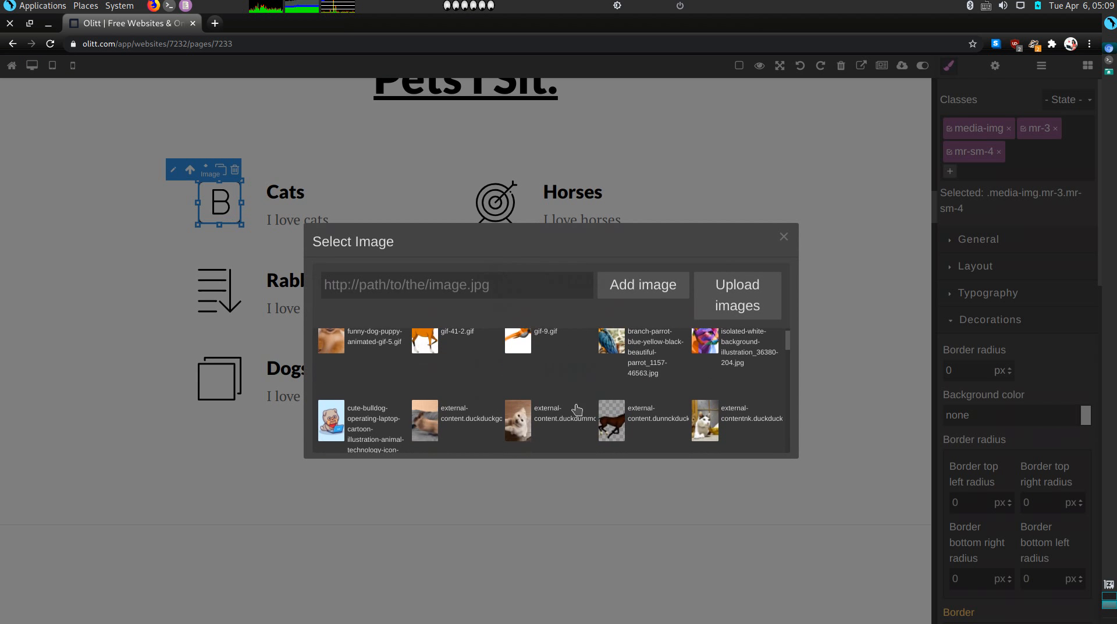
{"action": "scroll", "coordinate": [595, 389], "scroll_direction": "down", "scroll_amount": 3}
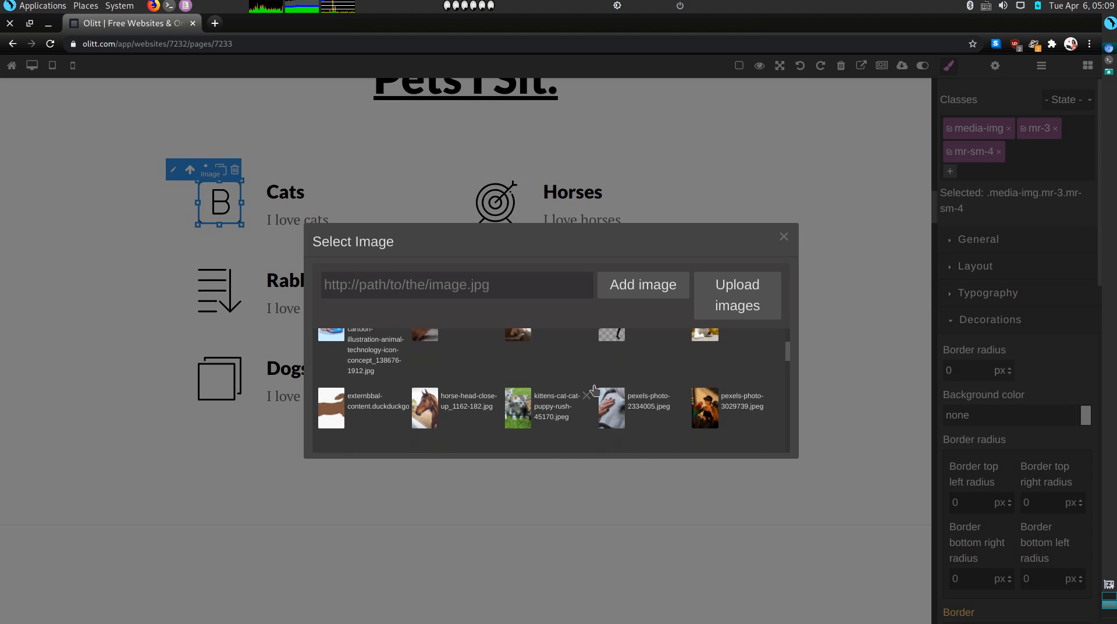
{"action": "scroll", "coordinate": [594, 389], "scroll_direction": "up", "scroll_amount": 1}
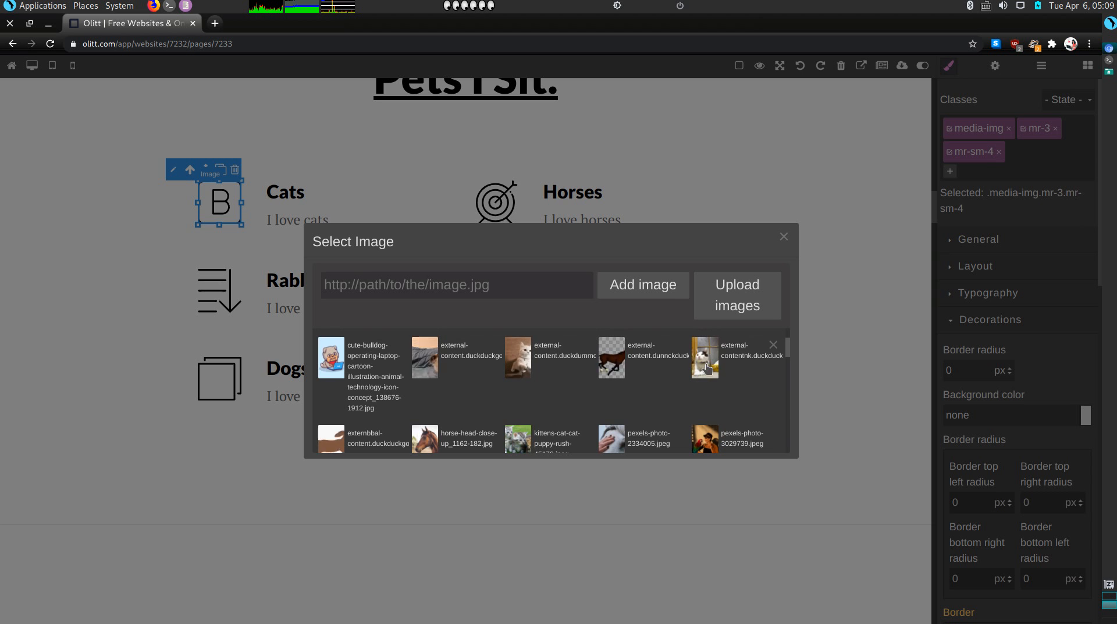
{"action": "left_click", "coordinate": [707, 367]}
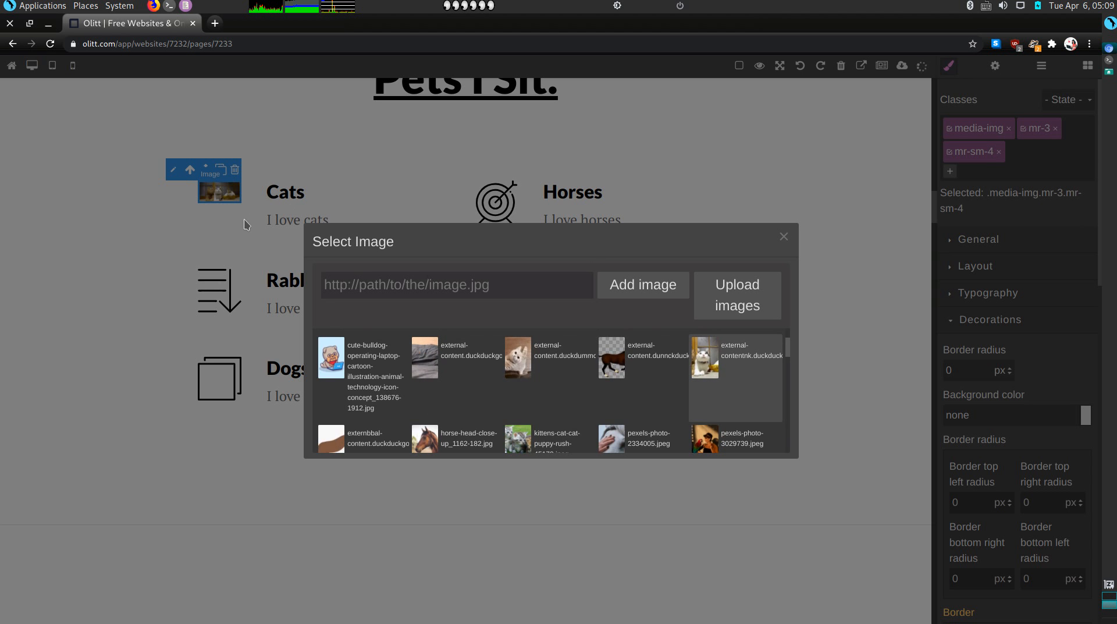
{"action": "left_click", "coordinate": [244, 224]}
{"action": "double_click", "coordinate": [481, 212]}
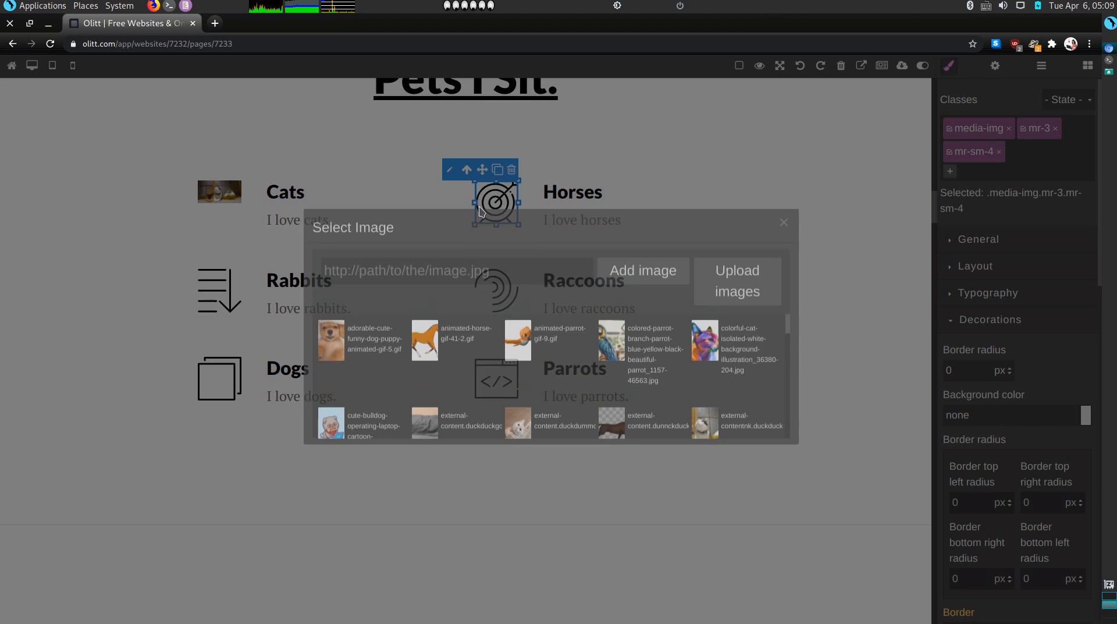
{"action": "scroll", "coordinate": [553, 415], "scroll_direction": "down", "scroll_amount": 1}
{"action": "double_click", "coordinate": [613, 414]}
Swap the Rabbits icon for the tenor.gif rabbit drawing and the Raccoons icon for the animated raccoon
{"action": "double_click", "coordinate": [215, 301]}
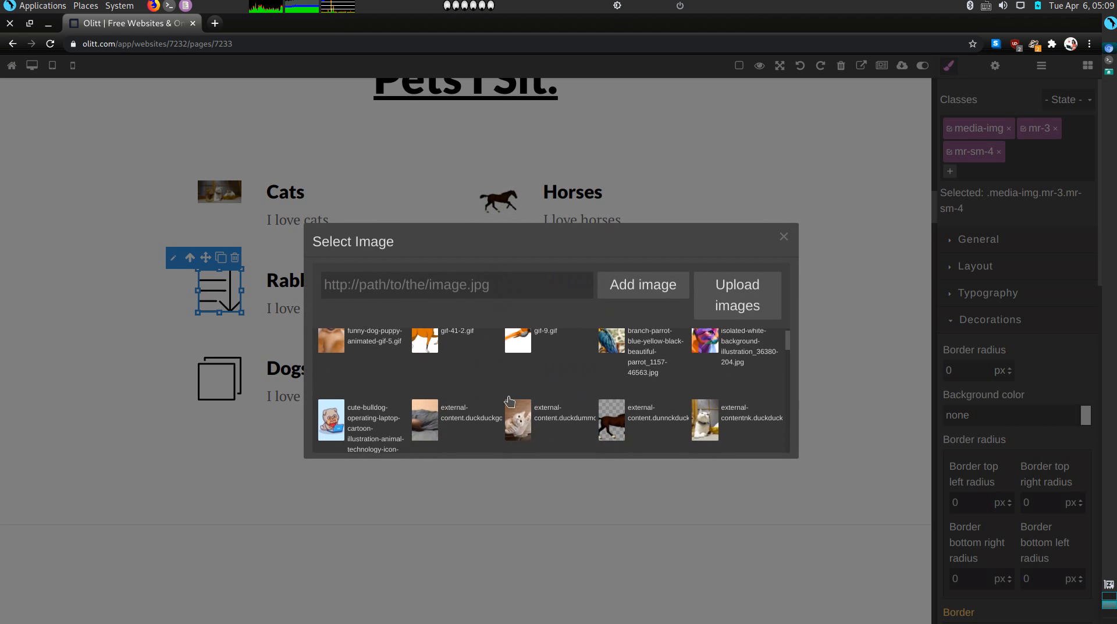
{"action": "scroll", "coordinate": [510, 402], "scroll_direction": "down", "scroll_amount": 1}
{"action": "scroll", "coordinate": [509, 401], "scroll_direction": "down", "scroll_amount": 5}
{"action": "scroll", "coordinate": [510, 408], "scroll_direction": "down", "scroll_amount": 4}
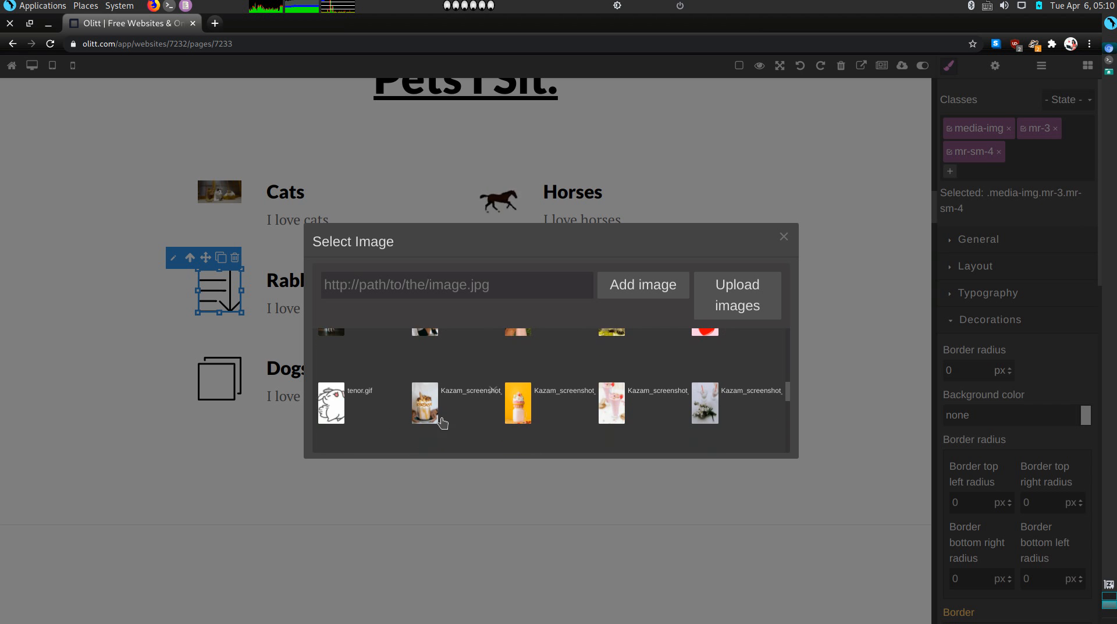
{"action": "left_click", "coordinate": [331, 403]}
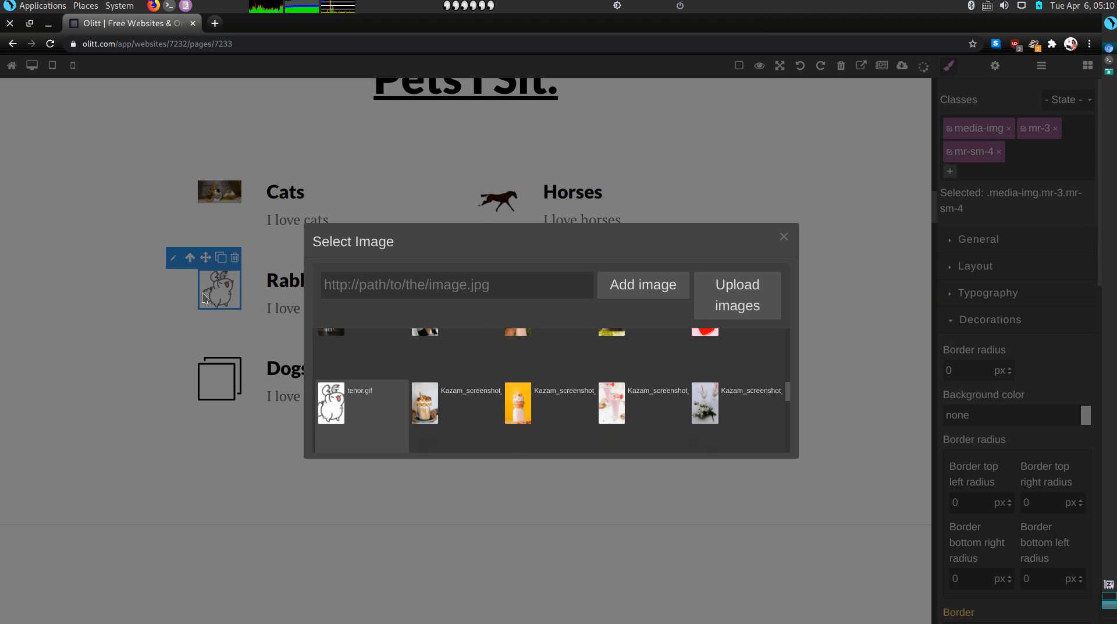
{"action": "left_click", "coordinate": [205, 298]}
{"action": "left_click", "coordinate": [507, 296]}
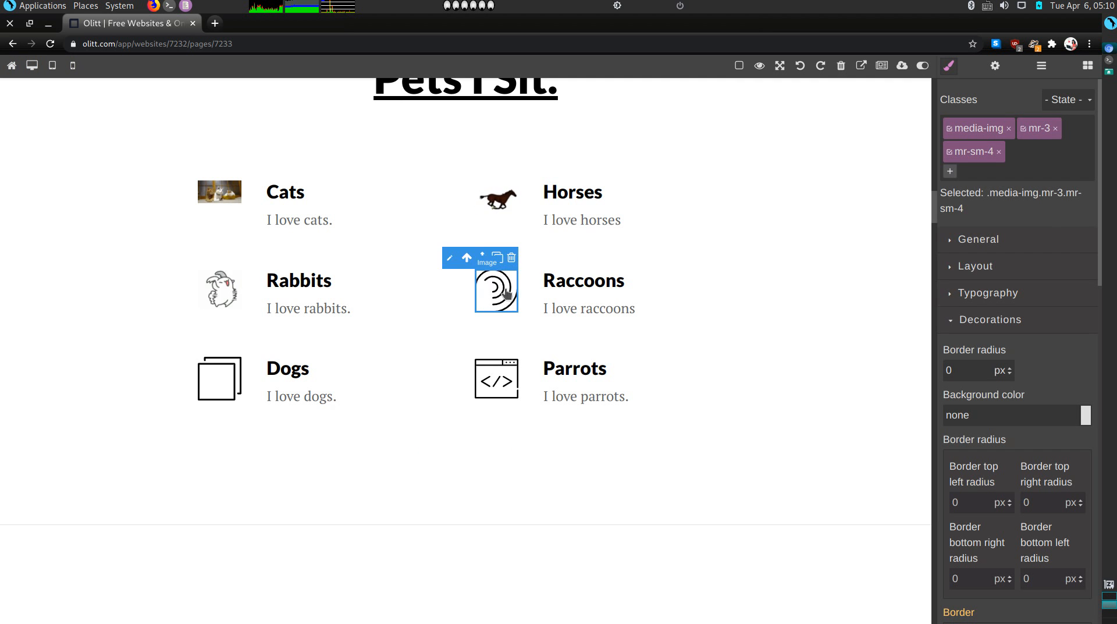
{"action": "double_click", "coordinate": [507, 296]}
{"action": "scroll", "coordinate": [557, 434], "scroll_direction": "down", "scroll_amount": 3}
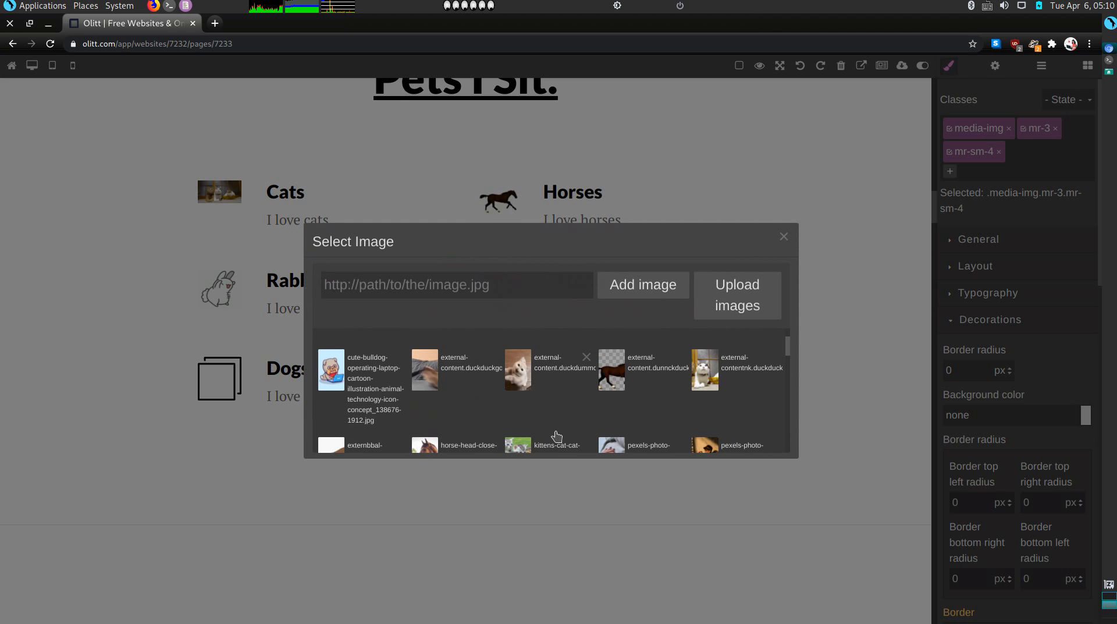
{"action": "scroll", "coordinate": [556, 441], "scroll_direction": "down", "scroll_amount": 3}
{"action": "scroll", "coordinate": [557, 440], "scroll_direction": "down", "scroll_amount": 5}
{"action": "scroll", "coordinate": [556, 442], "scroll_direction": "down", "scroll_amount": 3}
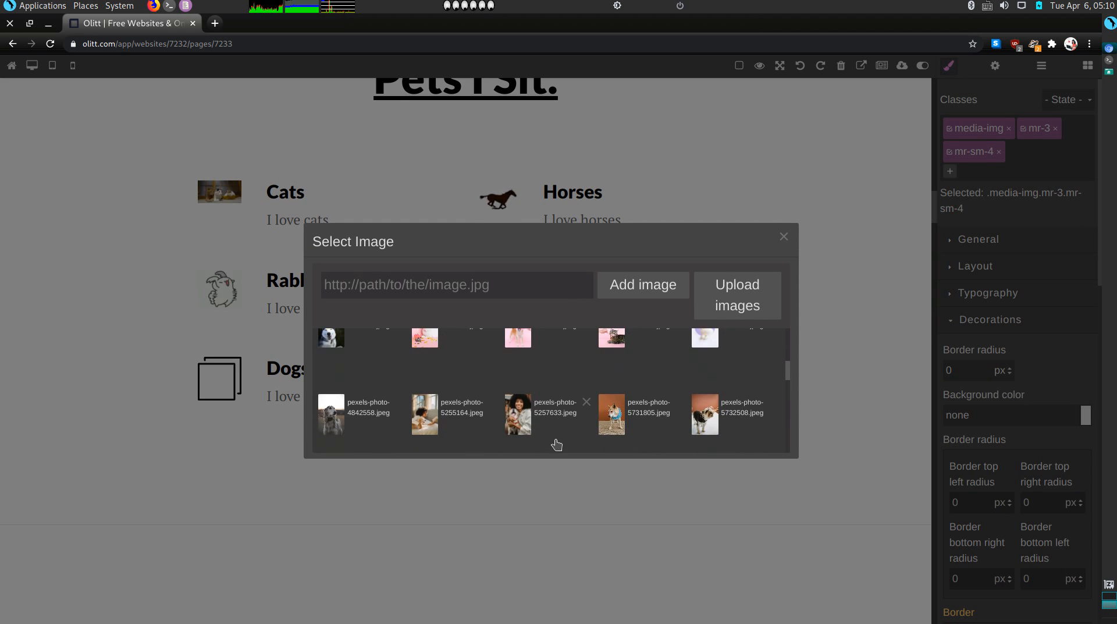
{"action": "scroll", "coordinate": [556, 445], "scroll_direction": "down", "scroll_amount": 3}
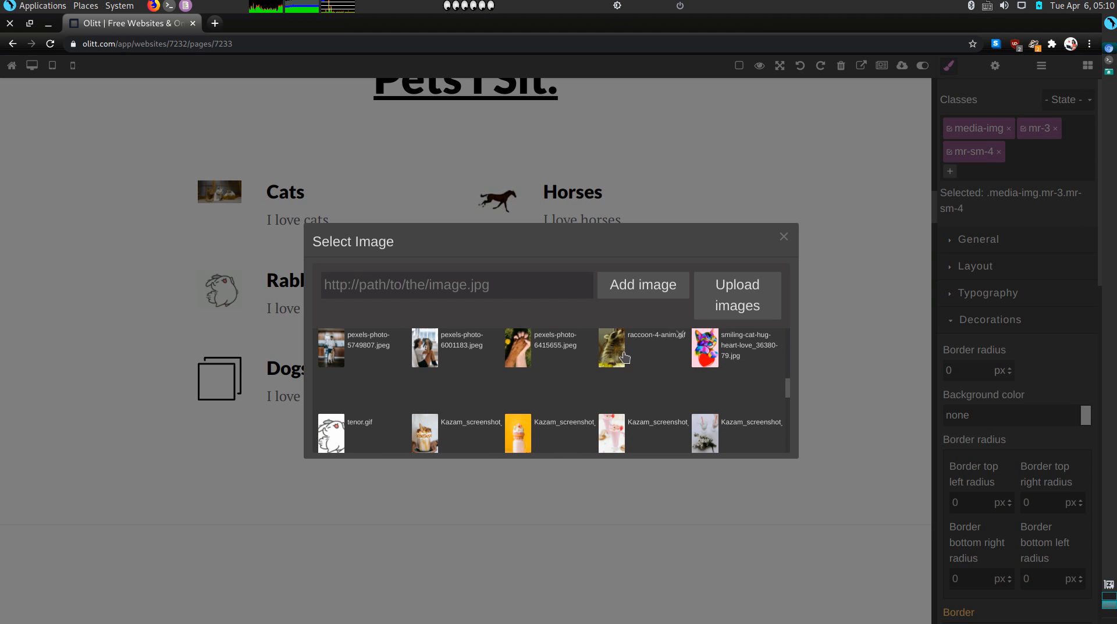
{"action": "left_click", "coordinate": [617, 349]}
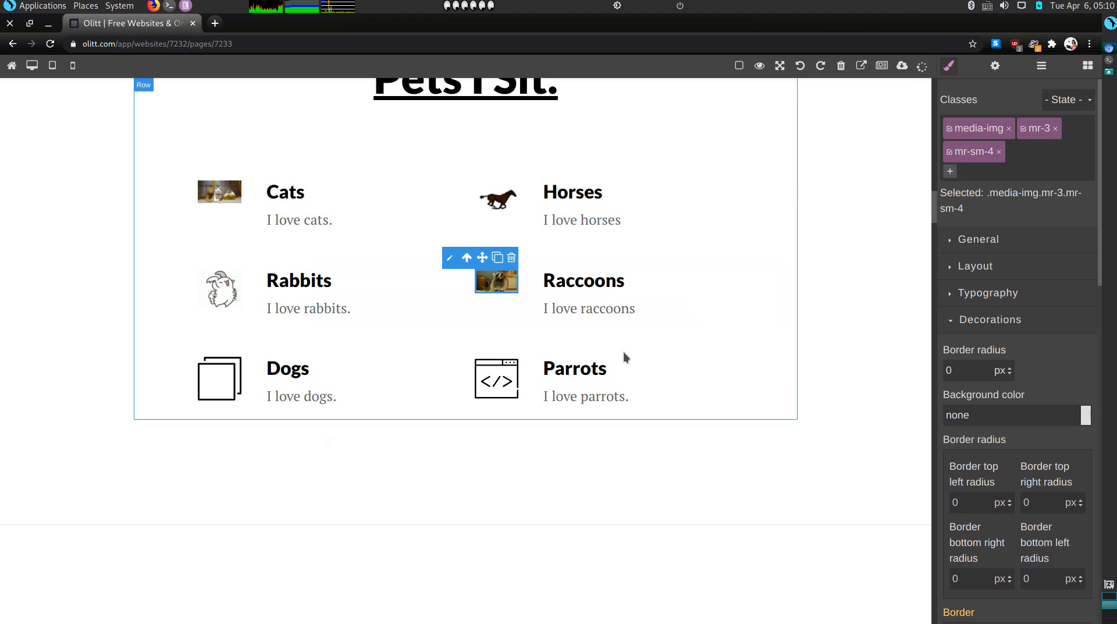
Give the Parrots entry the animated parrot picture and the Dogs entry the running dog picture
{"action": "double_click", "coordinate": [498, 379]}
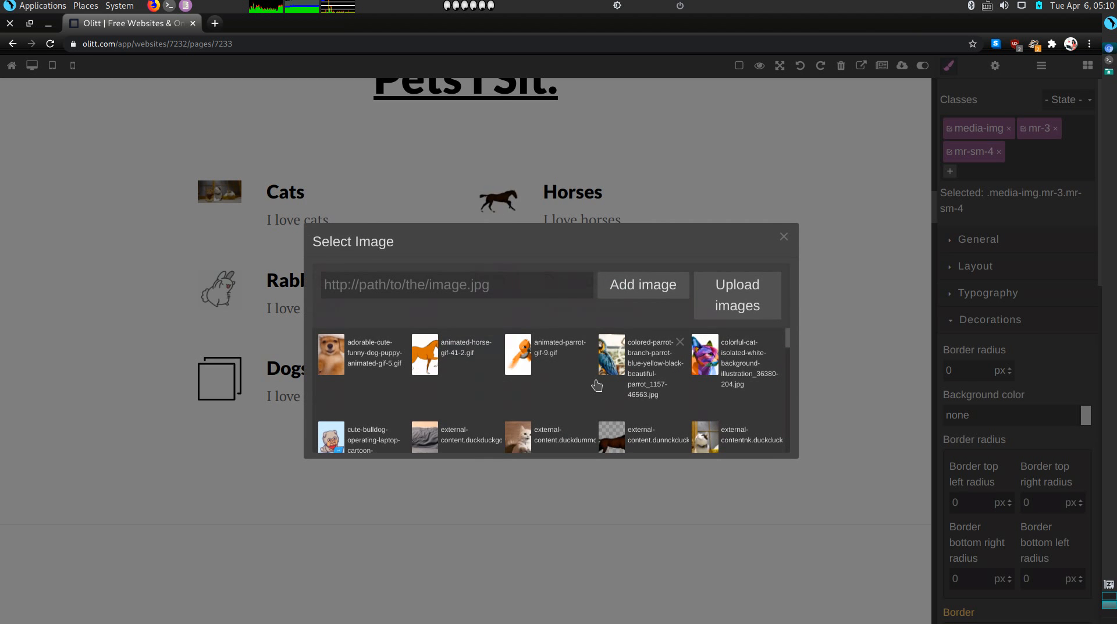
{"action": "left_click", "coordinate": [525, 366]}
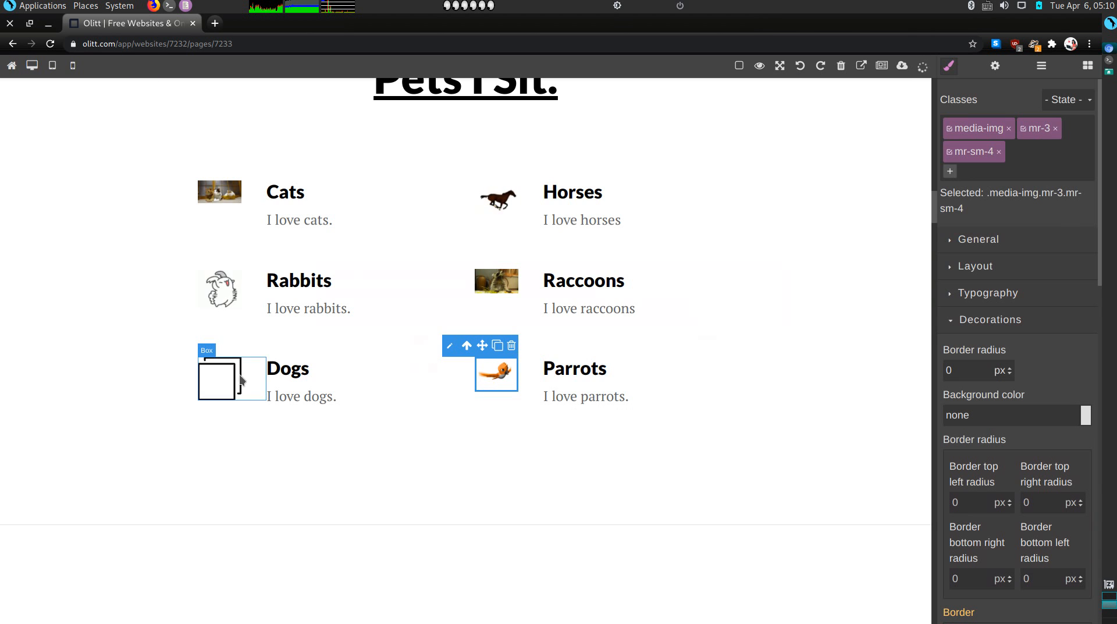
{"action": "double_click", "coordinate": [224, 378]}
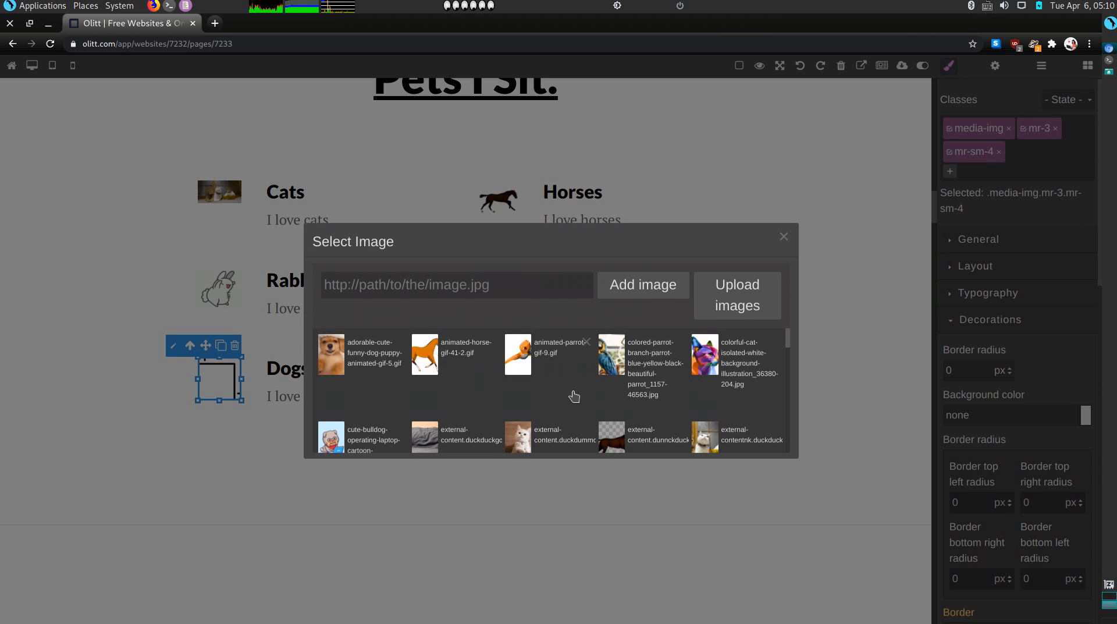
{"action": "scroll", "coordinate": [574, 396], "scroll_direction": "down", "scroll_amount": 3}
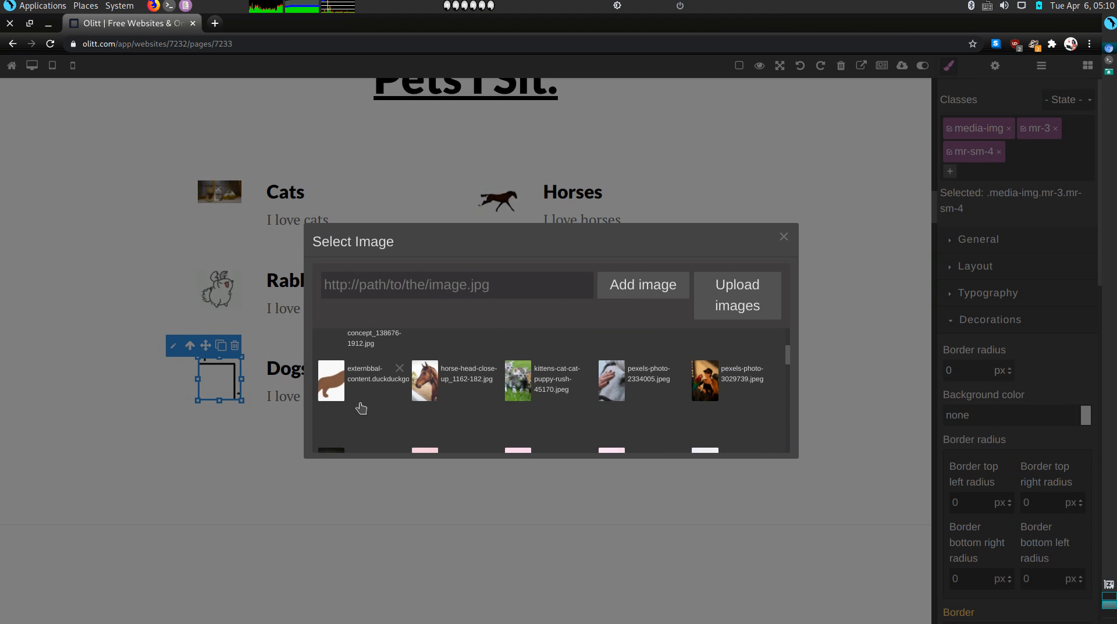
{"action": "left_click", "coordinate": [368, 404]}
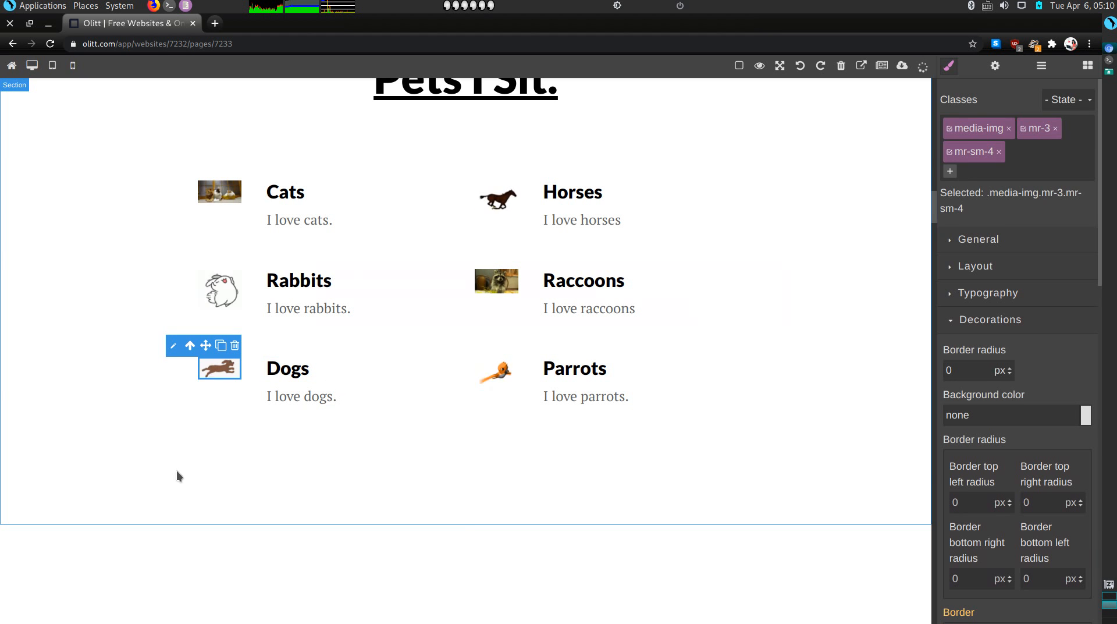
{"action": "left_click", "coordinate": [176, 470]}
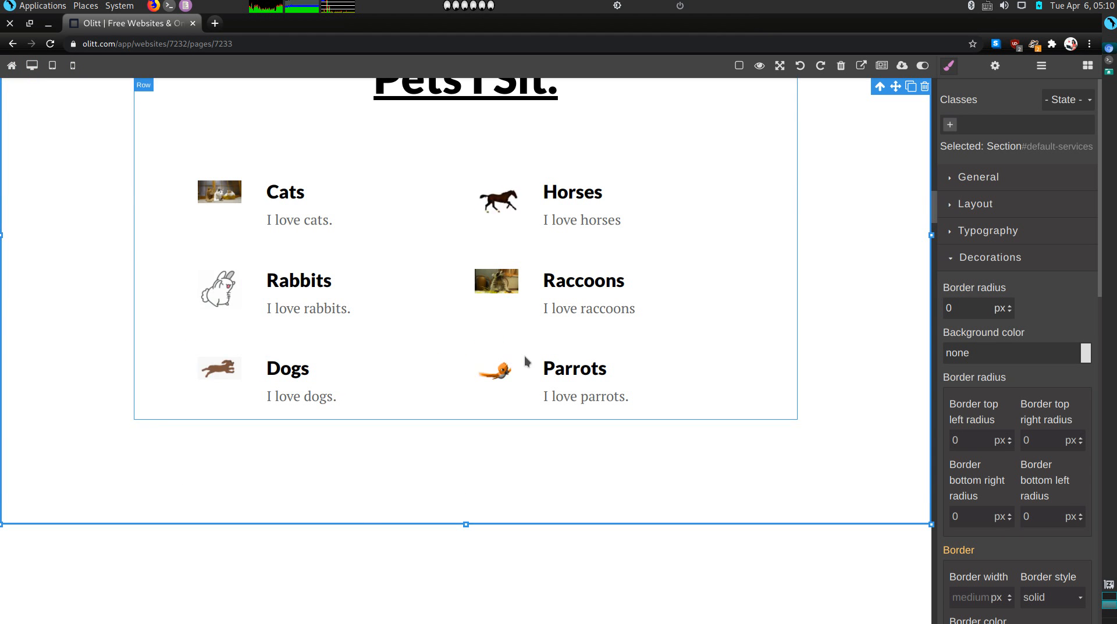
Rename the 'our process' heading to 'My Process'
{"action": "scroll", "coordinate": [526, 360], "scroll_direction": "down", "scroll_amount": 1}
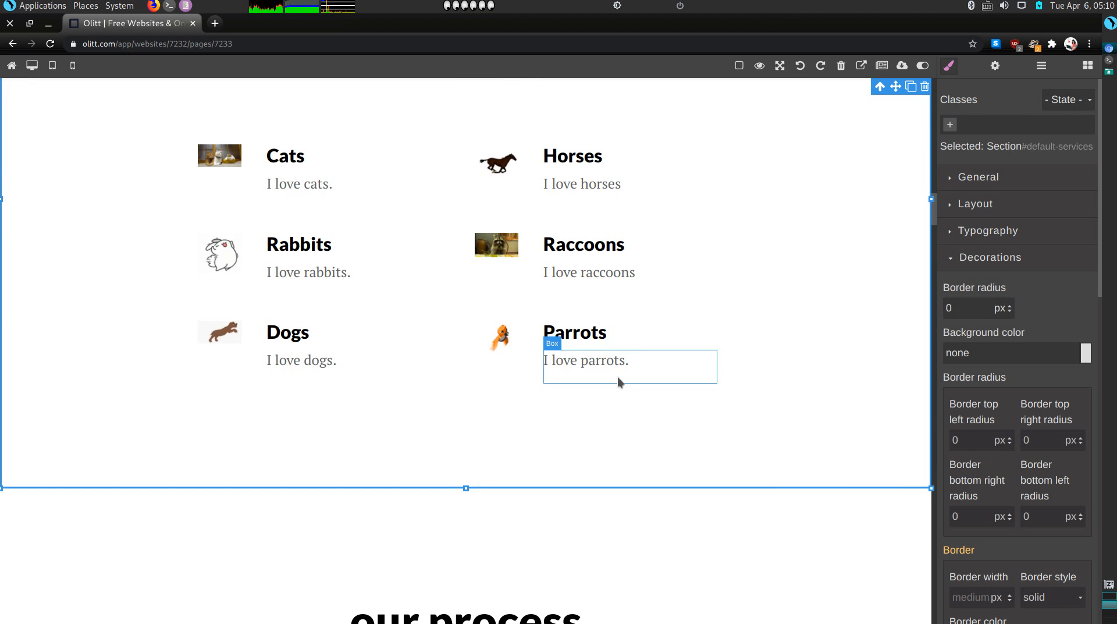
{"action": "scroll", "coordinate": [617, 376], "scroll_direction": "down", "scroll_amount": 5}
{"action": "left_click", "coordinate": [491, 316]}
{"action": "double_click", "coordinate": [490, 316]}
{"action": "triple_click", "coordinate": [491, 315]}
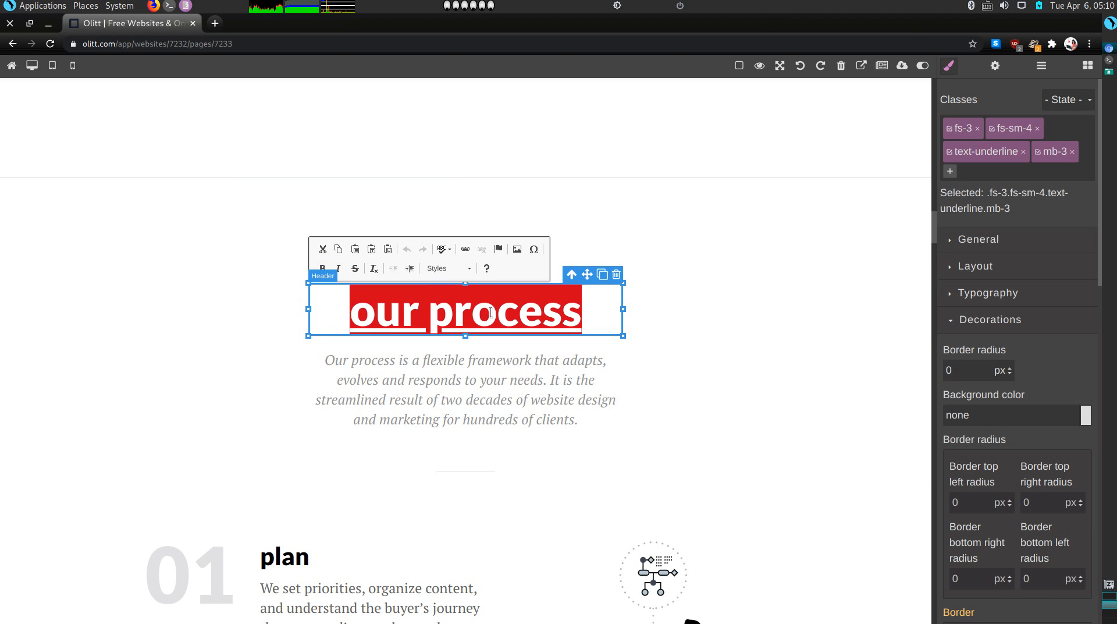
{"action": "type", "text": "My Process"}
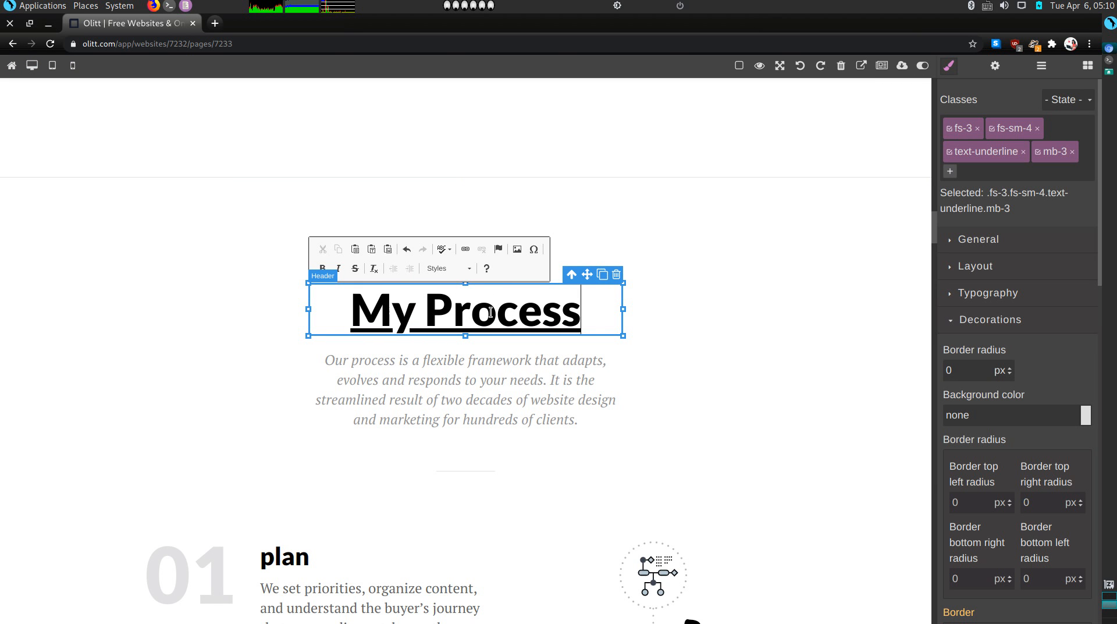
Delete the introductory paragraph under the My Process heading
{"action": "left_click", "coordinate": [474, 384]}
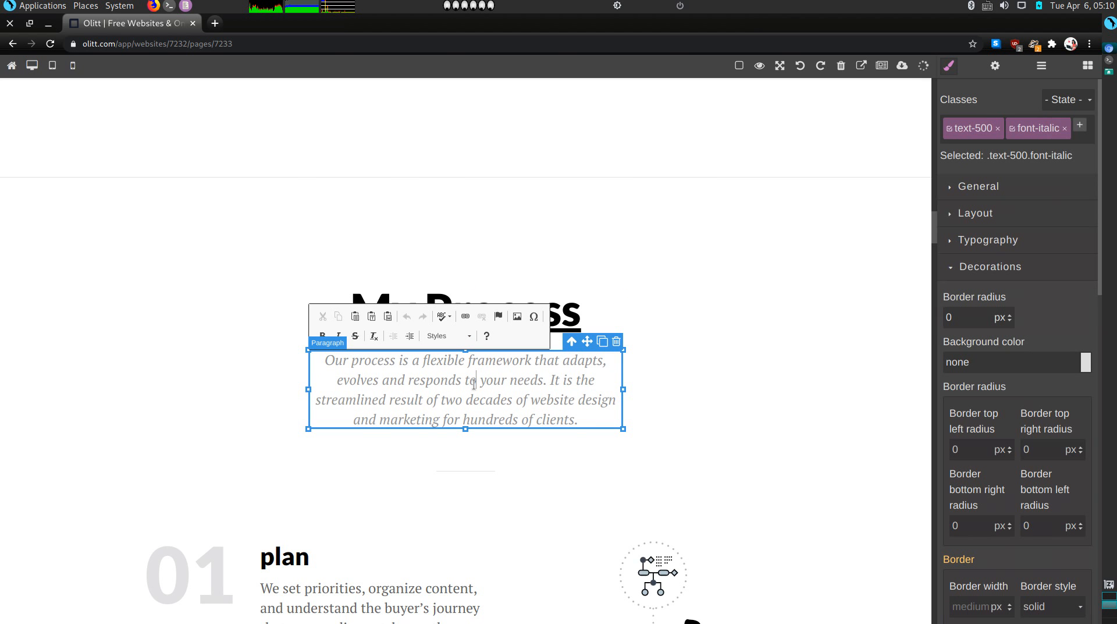
{"action": "double_click", "coordinate": [473, 384]}
{"action": "left_click", "coordinate": [616, 341]}
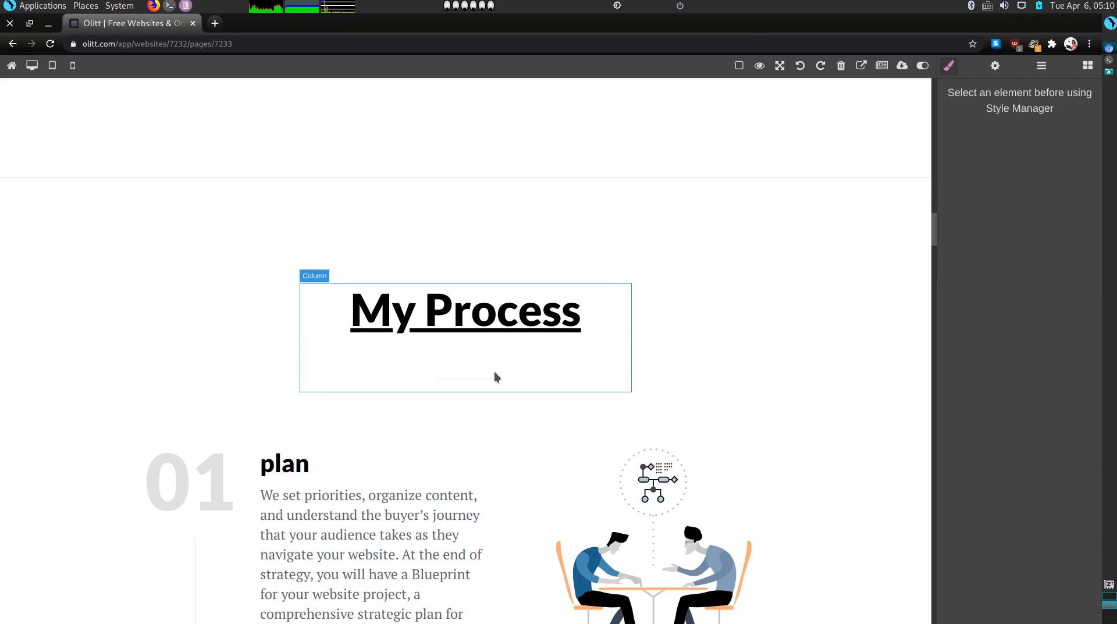
Retitle the 01 step heading from 'plan' to 'Contact.'
{"action": "double_click", "coordinate": [280, 463]}
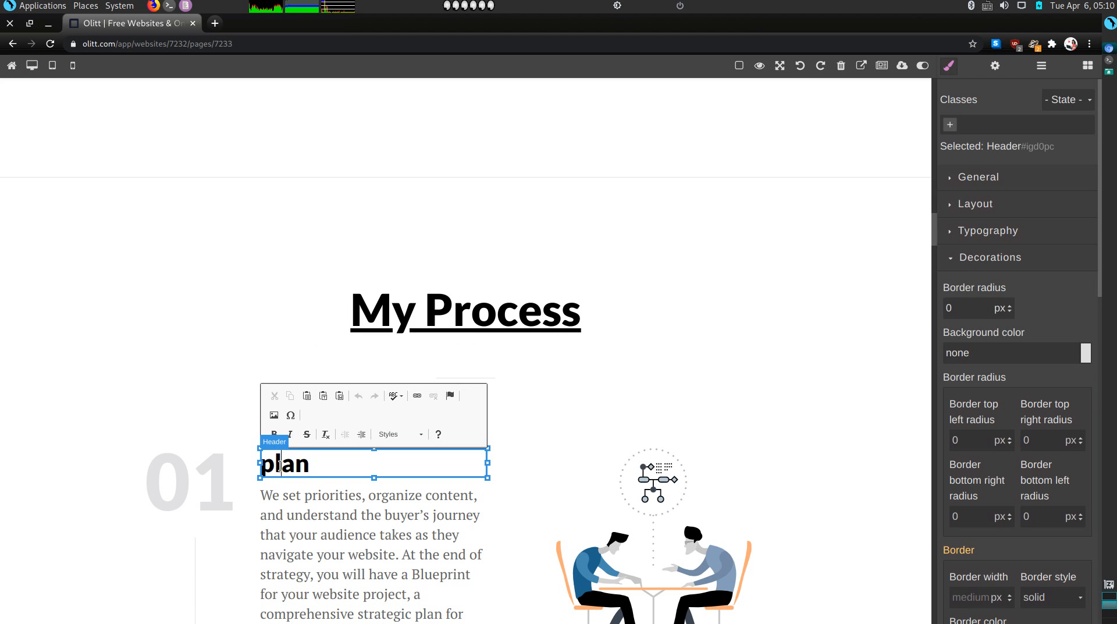
{"action": "double_click", "coordinate": [280, 464]}
{"action": "type", "text": "Contac"}
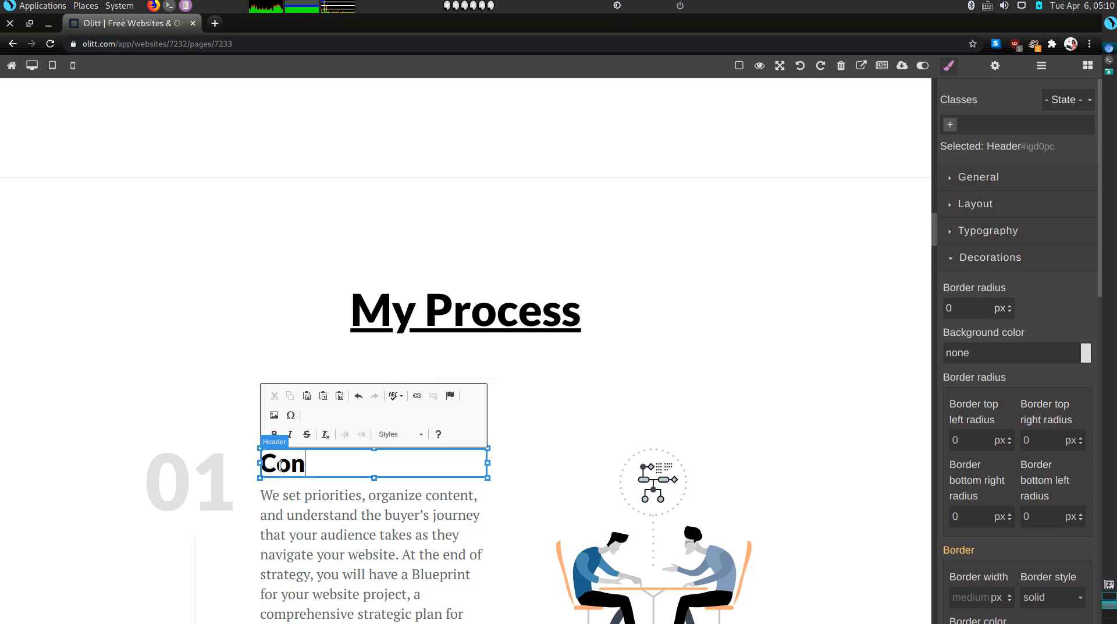
{"action": "type", "text": "t."}
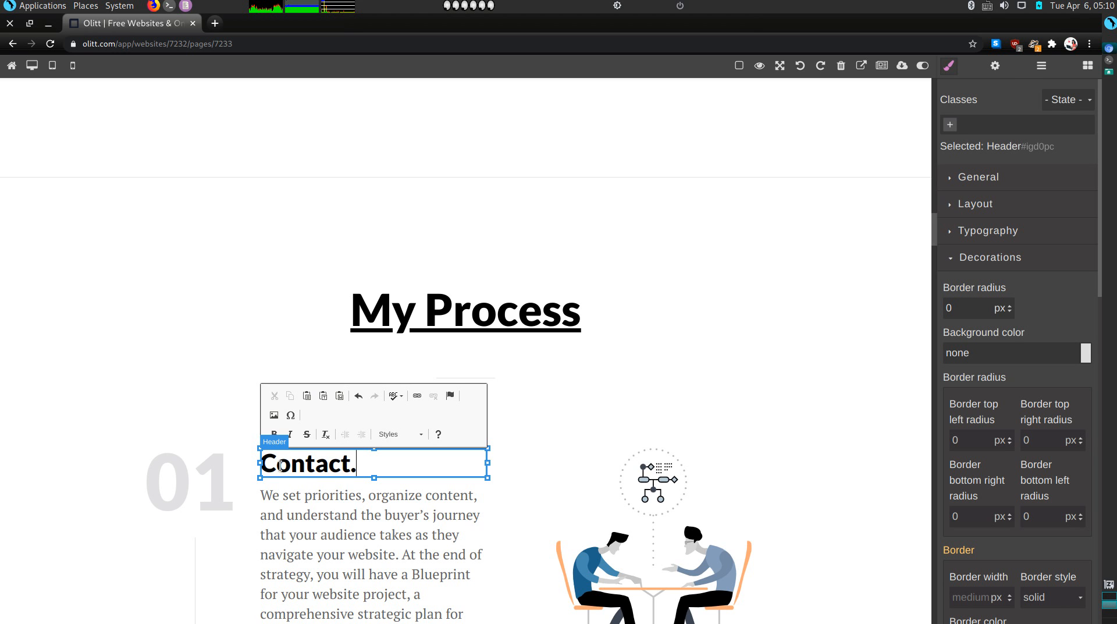
Replace the step's template paragraph with a sentence giving the sitter's e-mail address and phone number
{"action": "double_click", "coordinate": [294, 559]}
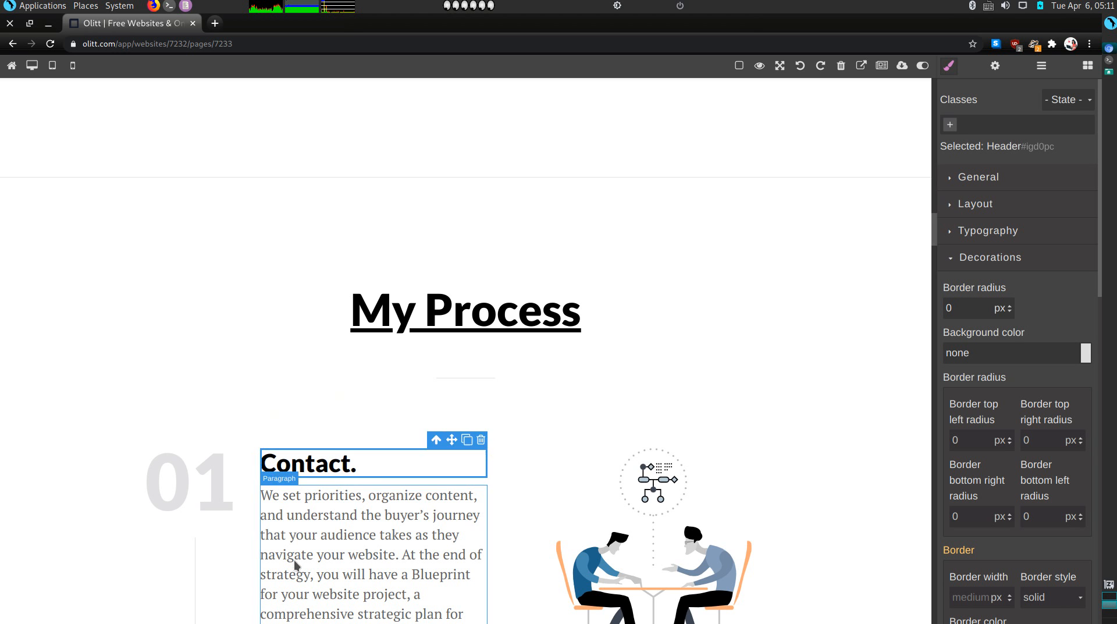
{"action": "triple_click", "coordinate": [295, 560]}
{"action": "left_click", "coordinate": [295, 558]}
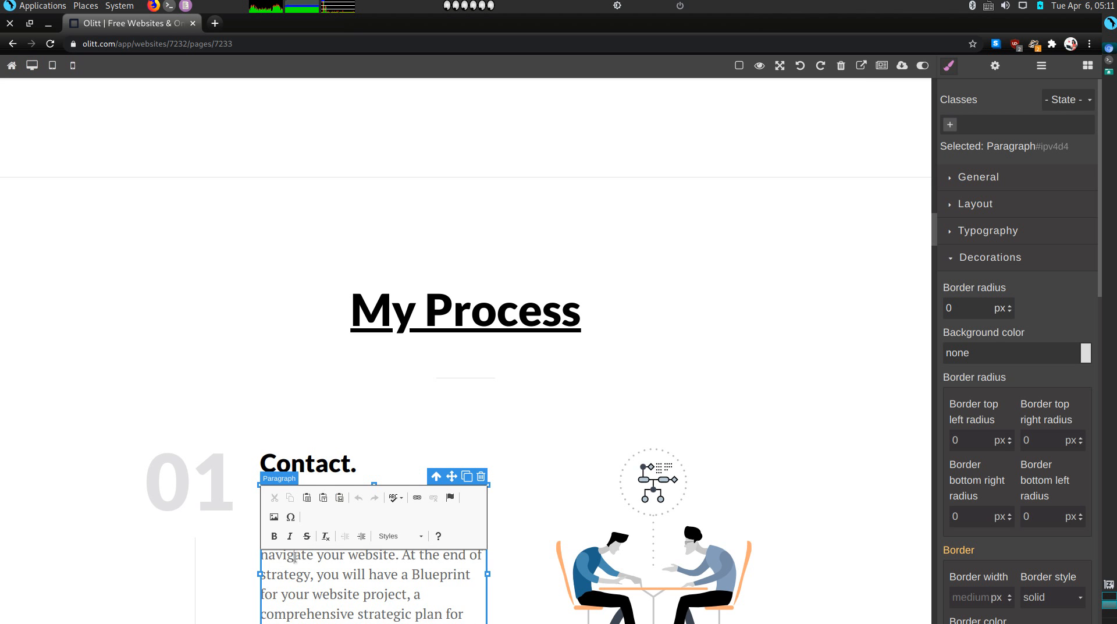
{"action": "triple_click", "coordinate": [294, 555]}
{"action": "key", "text": "Delete"}
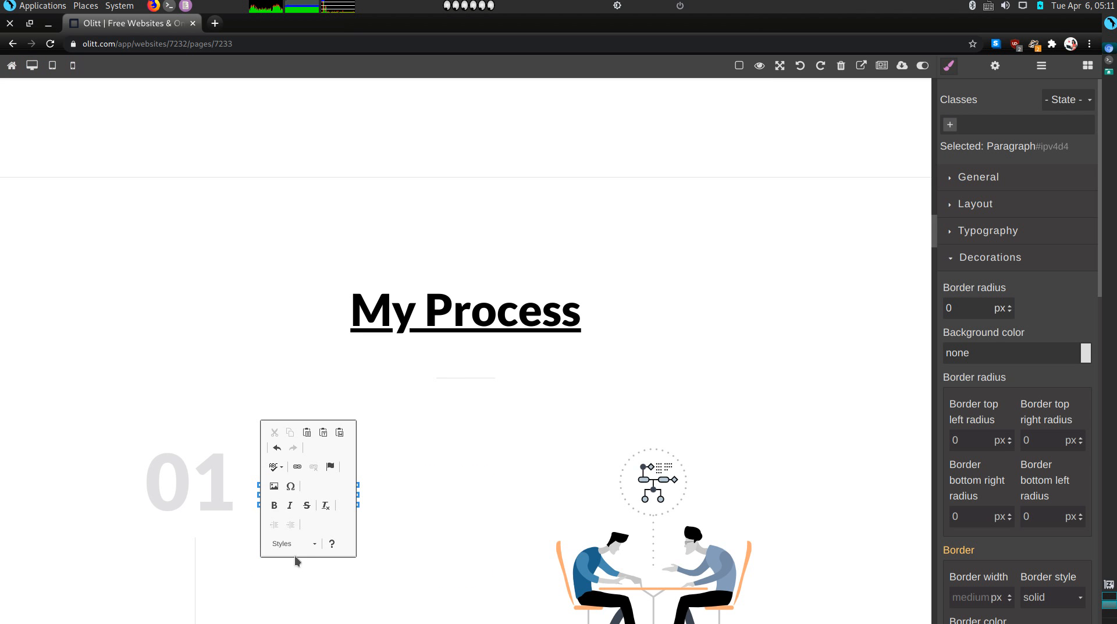
{"action": "type", "text": "You can"}
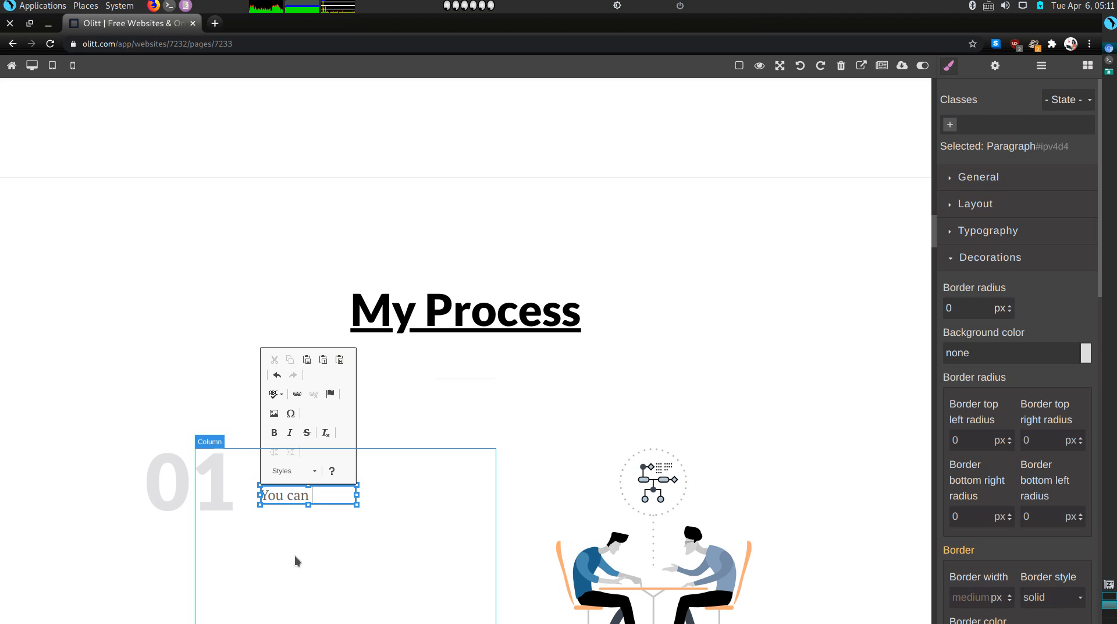
{"action": "type", "text": " reach me"}
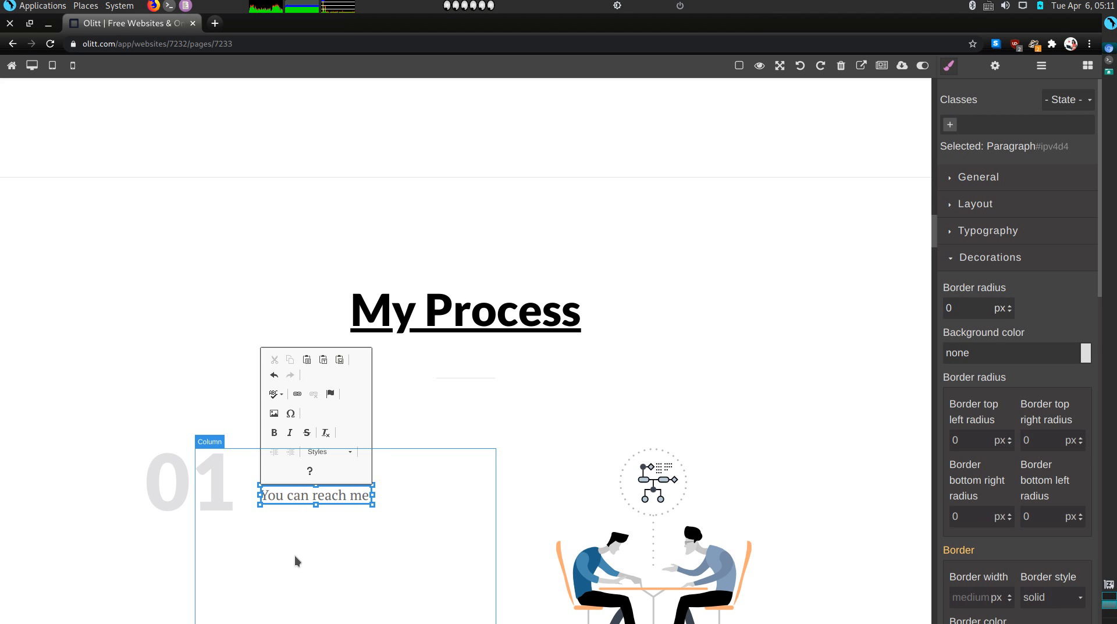
{"action": "type", "text": " via emai"}
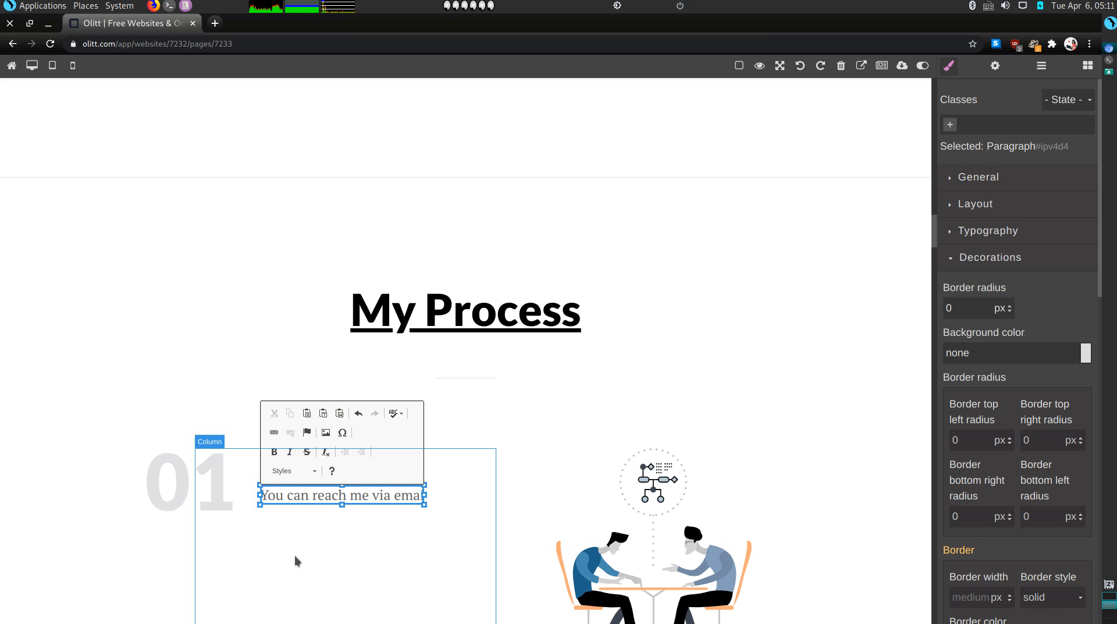
{"action": "type", "text": "l:"}
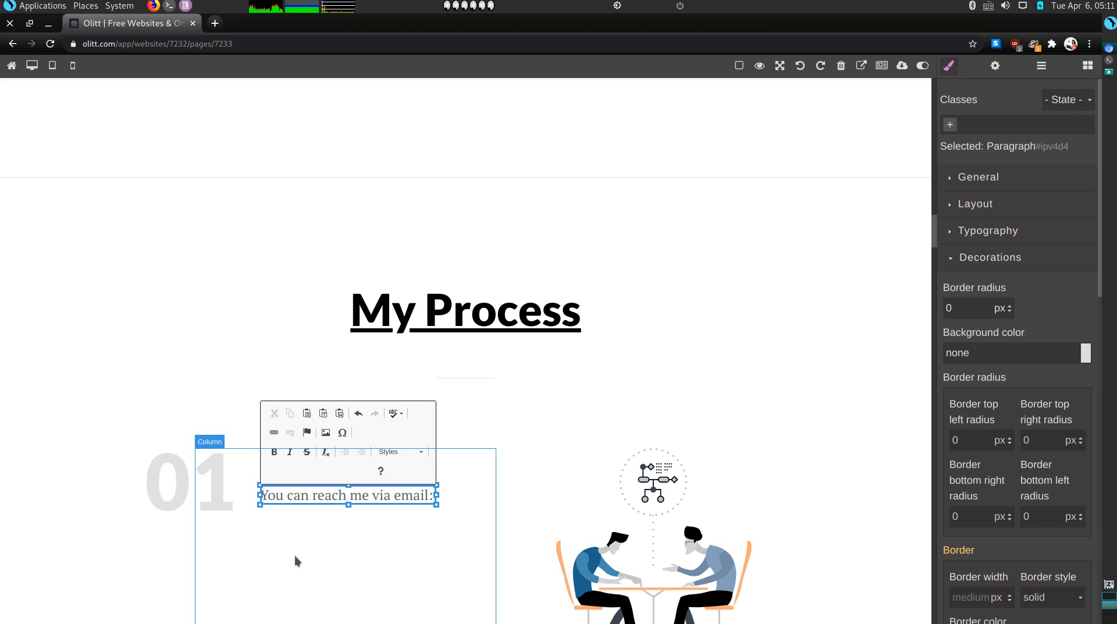
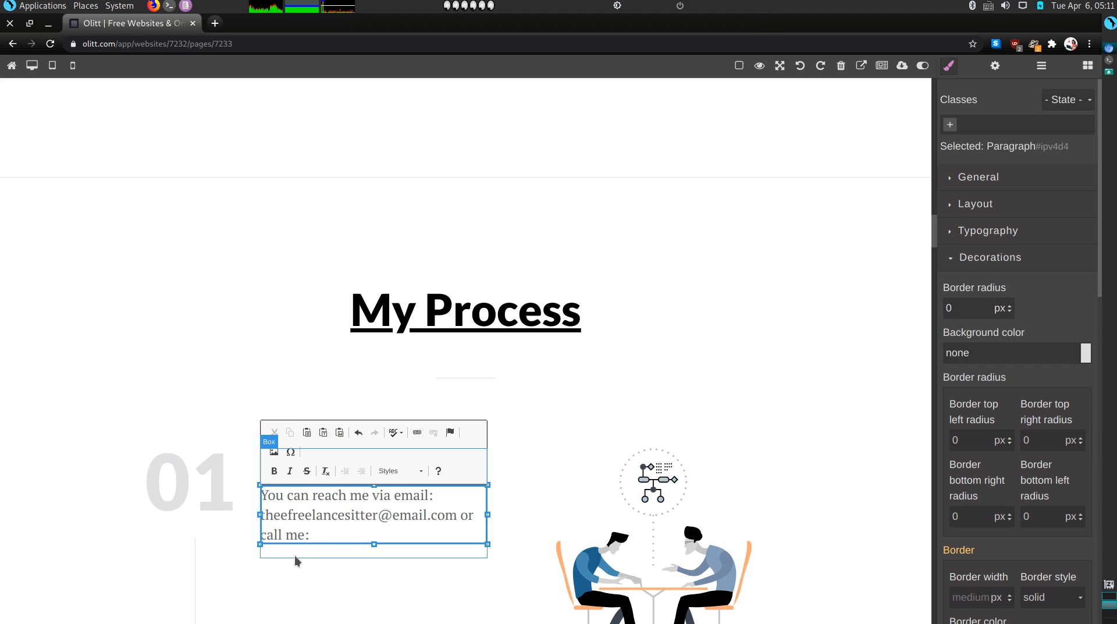
{"action": "type", "text": "me: mynumber"}
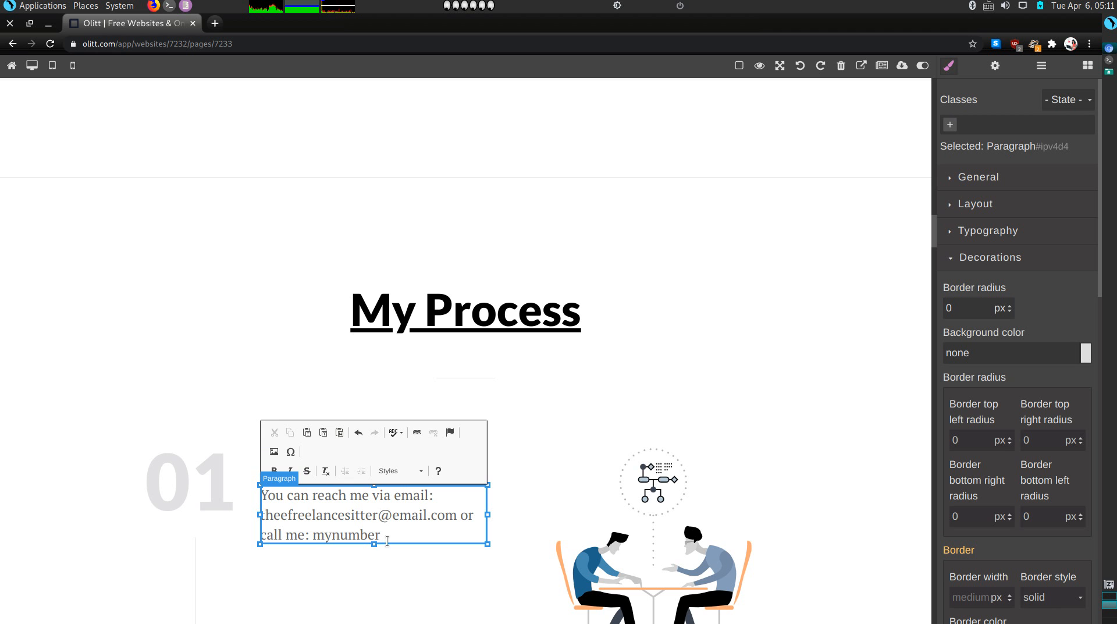
{"action": "left_click", "coordinate": [472, 564]}
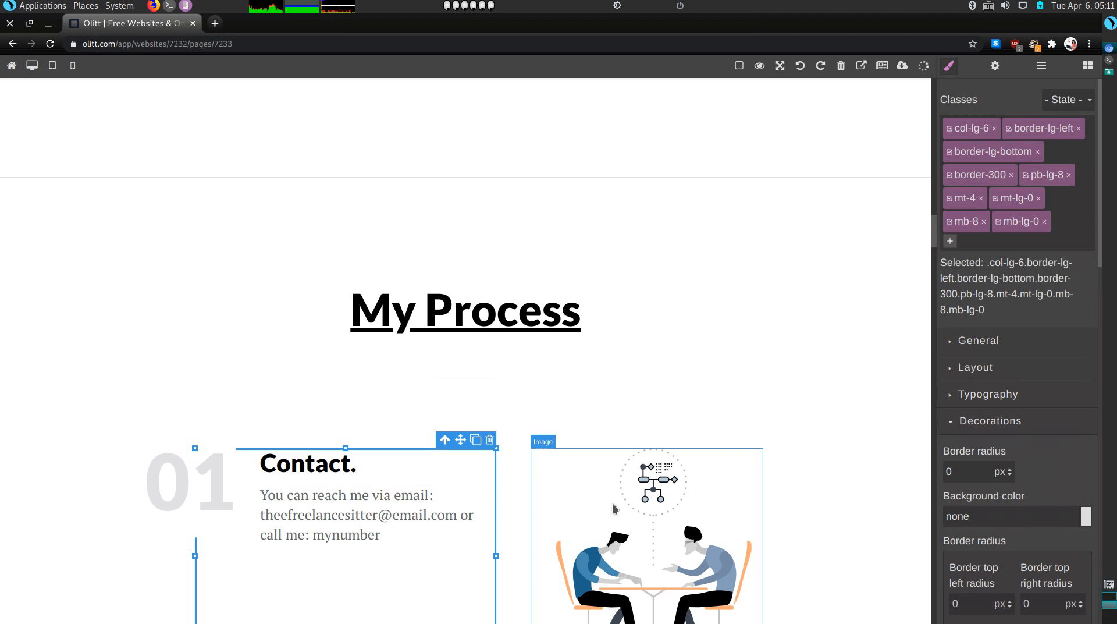
Swap the illustration beside the Contact. step for the blue-and-yellow parrot photo from the gallery
{"action": "scroll", "coordinate": [512, 496], "scroll_direction": "down", "scroll_amount": 2}
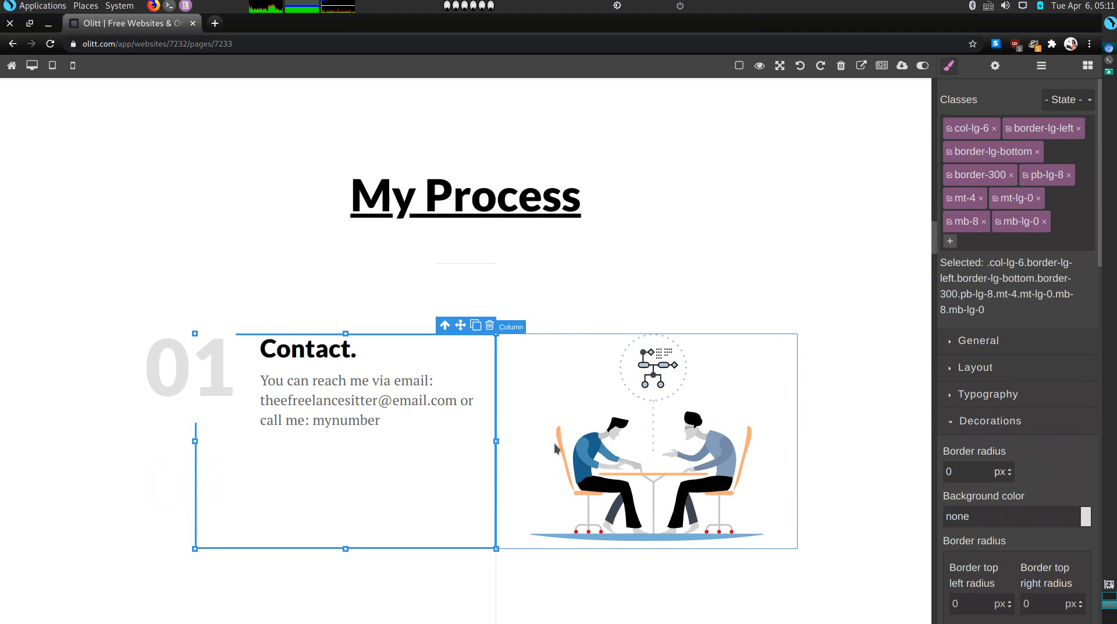
{"action": "double_click", "coordinate": [612, 463]}
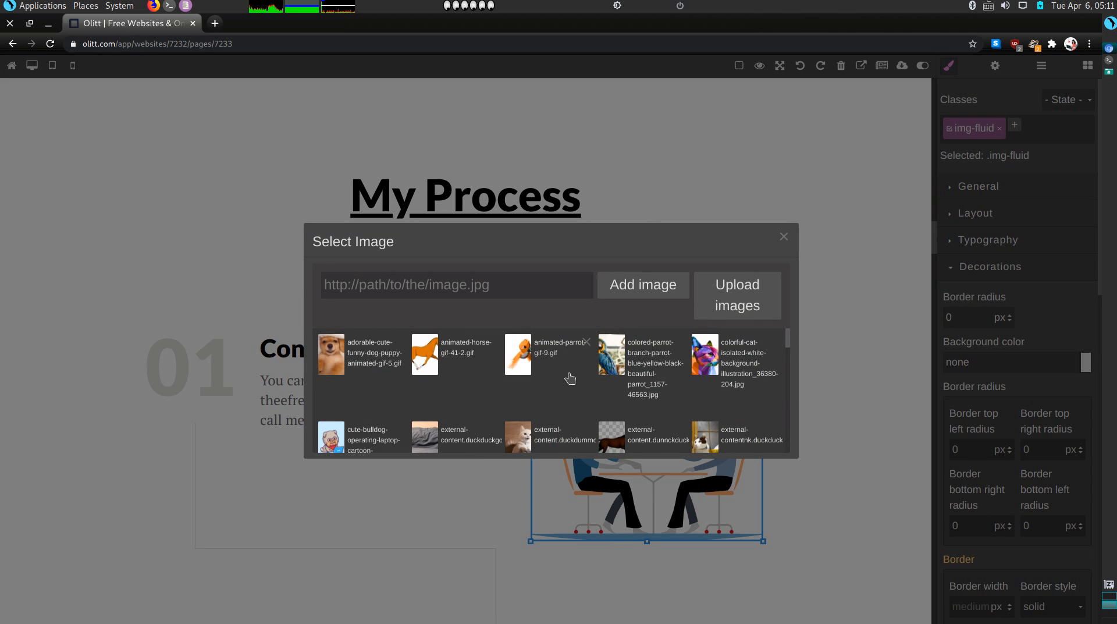
{"action": "scroll", "coordinate": [599, 396], "scroll_direction": "down", "scroll_amount": 1}
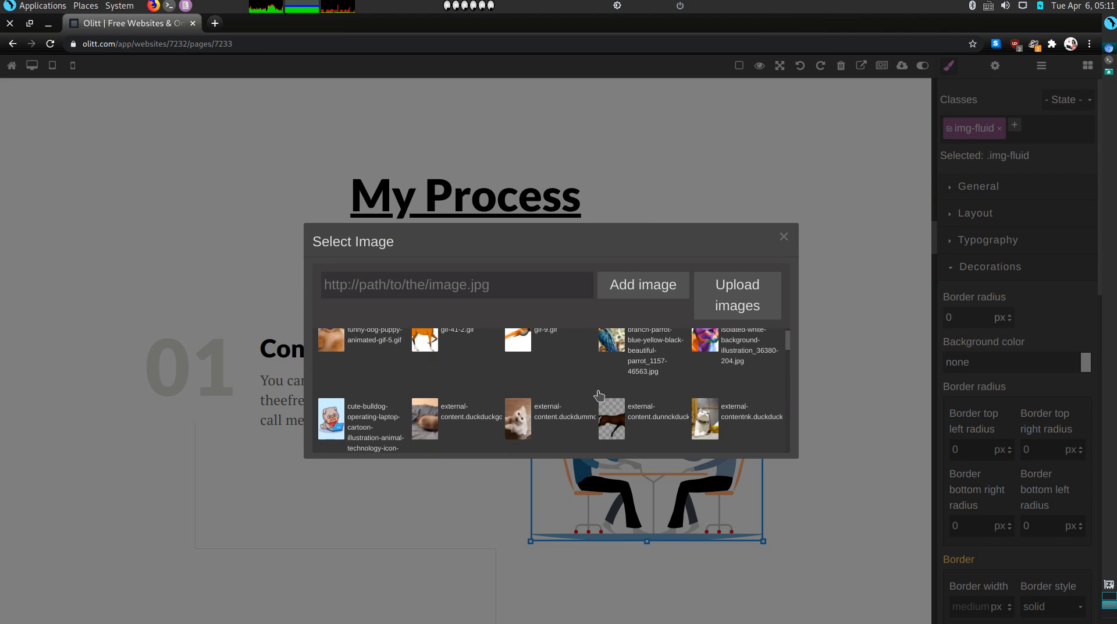
{"action": "scroll", "coordinate": [599, 396], "scroll_direction": "up", "scroll_amount": 1}
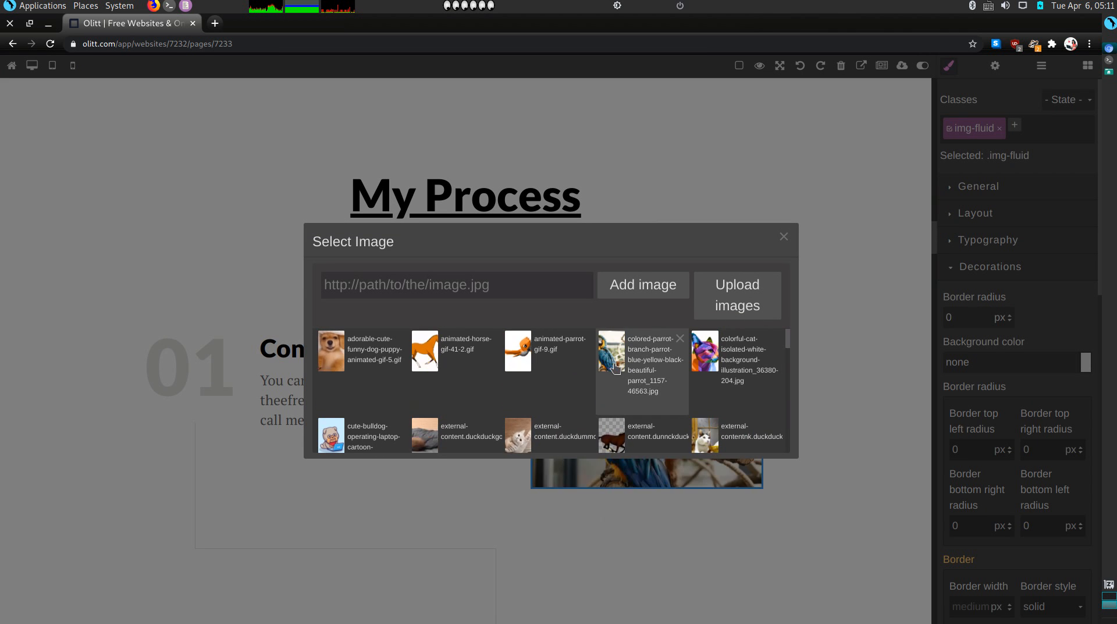
{"action": "left_click", "coordinate": [615, 367]}
{"action": "scroll", "coordinate": [494, 455], "scroll_direction": "down", "scroll_amount": 3}
{"action": "right_click", "coordinate": [494, 457]}
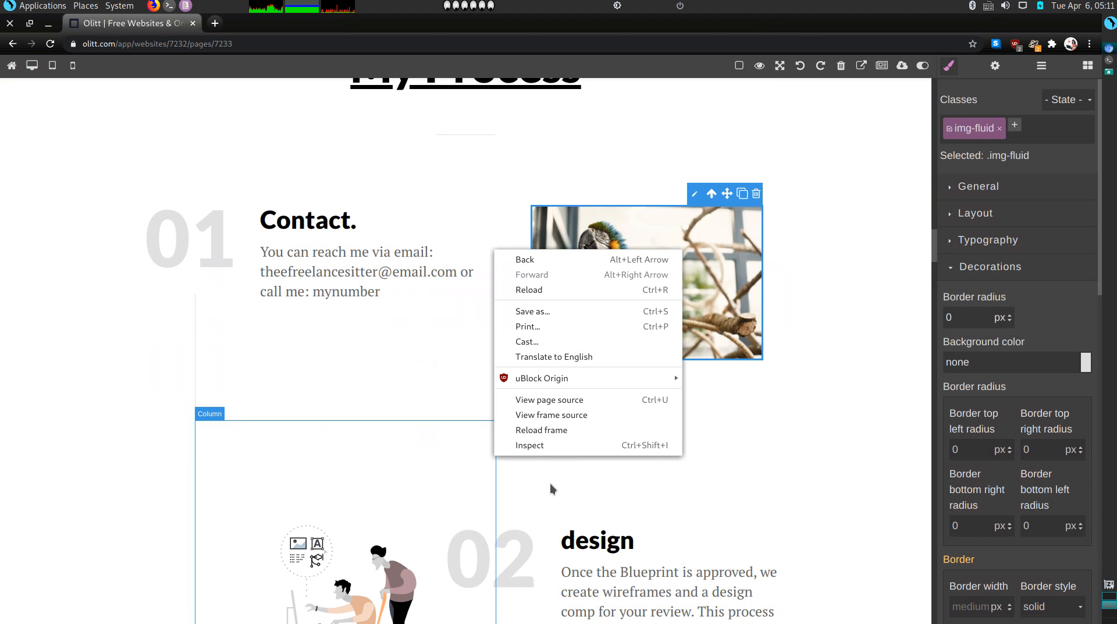
{"action": "left_click", "coordinate": [327, 569]}
{"action": "left_click", "coordinate": [327, 568]}
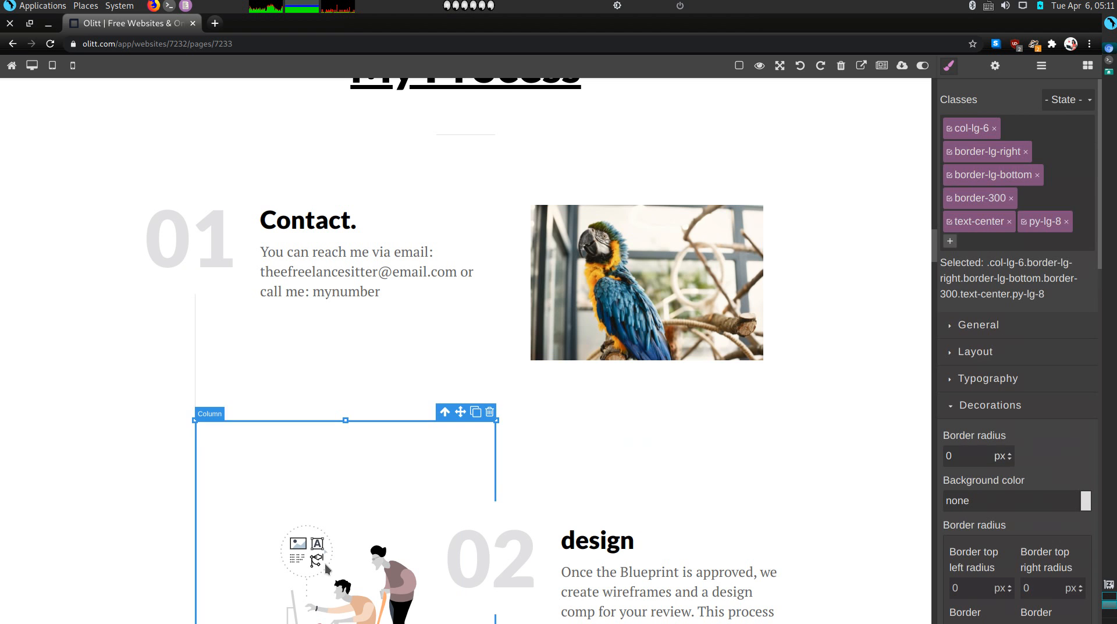
Change the step 02 heading from 'design' to 'Time Schedule'
{"action": "scroll", "coordinate": [552, 539], "scroll_direction": "down", "scroll_amount": 2}
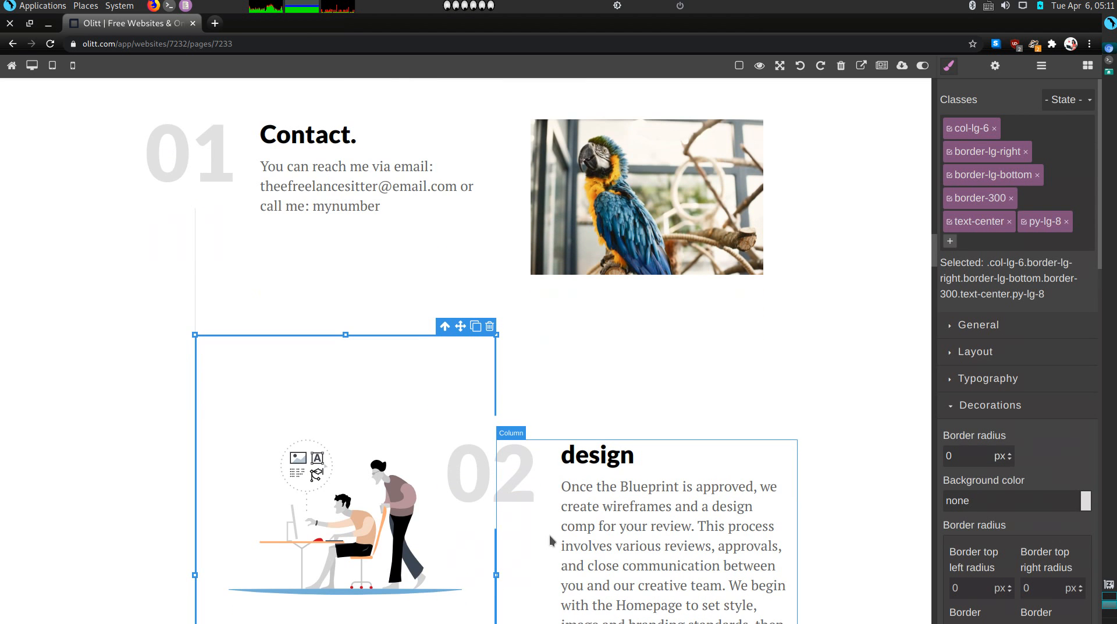
{"action": "double_click", "coordinate": [622, 456]}
{"action": "double_click", "coordinate": [622, 455]}
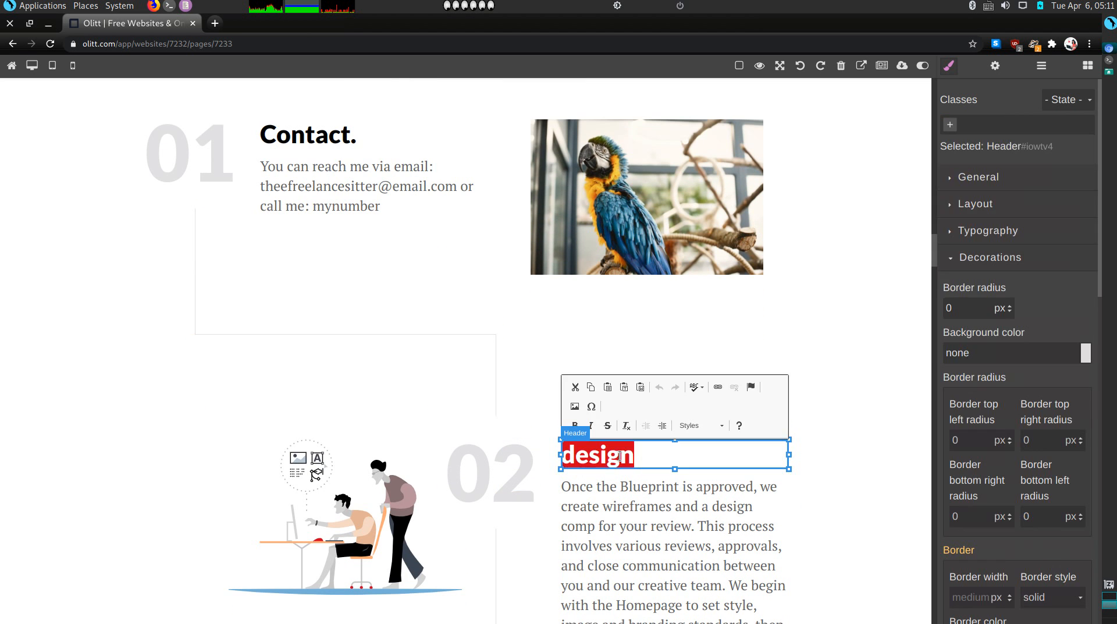
{"action": "type", "text": "Time S"}
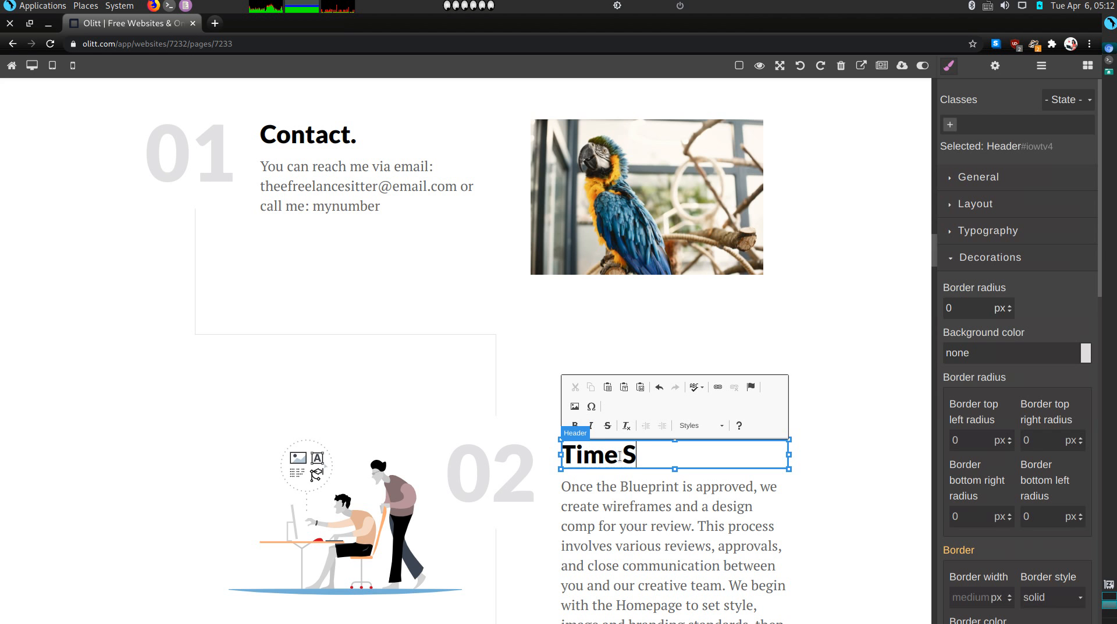
{"action": "type", "text": "chedule"}
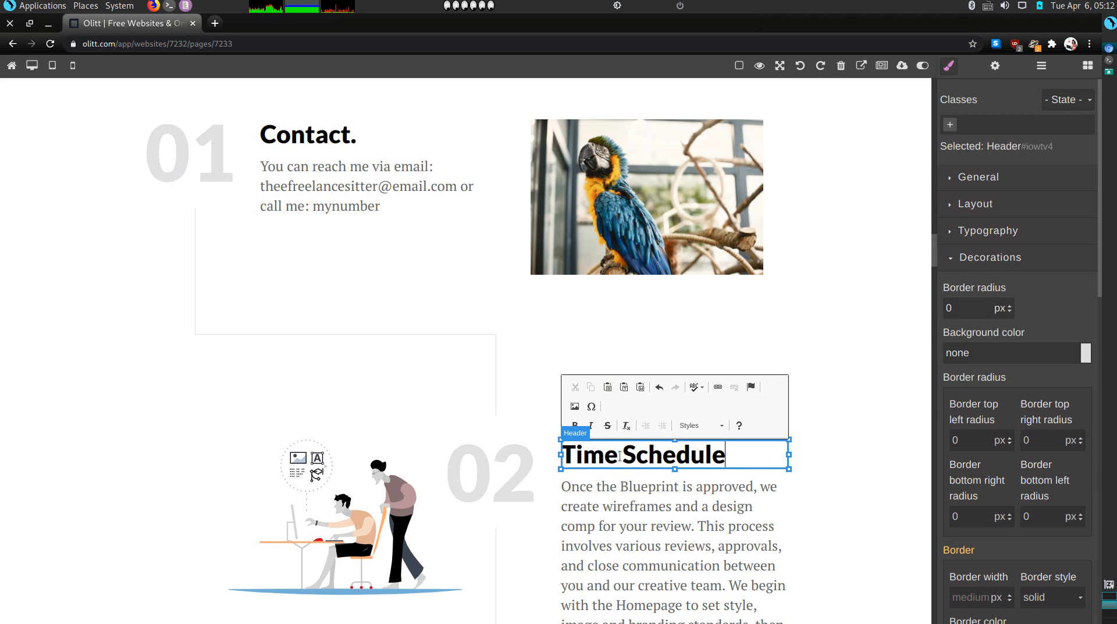
Replace the step 02 paragraph with 'Let me know when you would like me'
{"action": "double_click", "coordinate": [618, 506]}
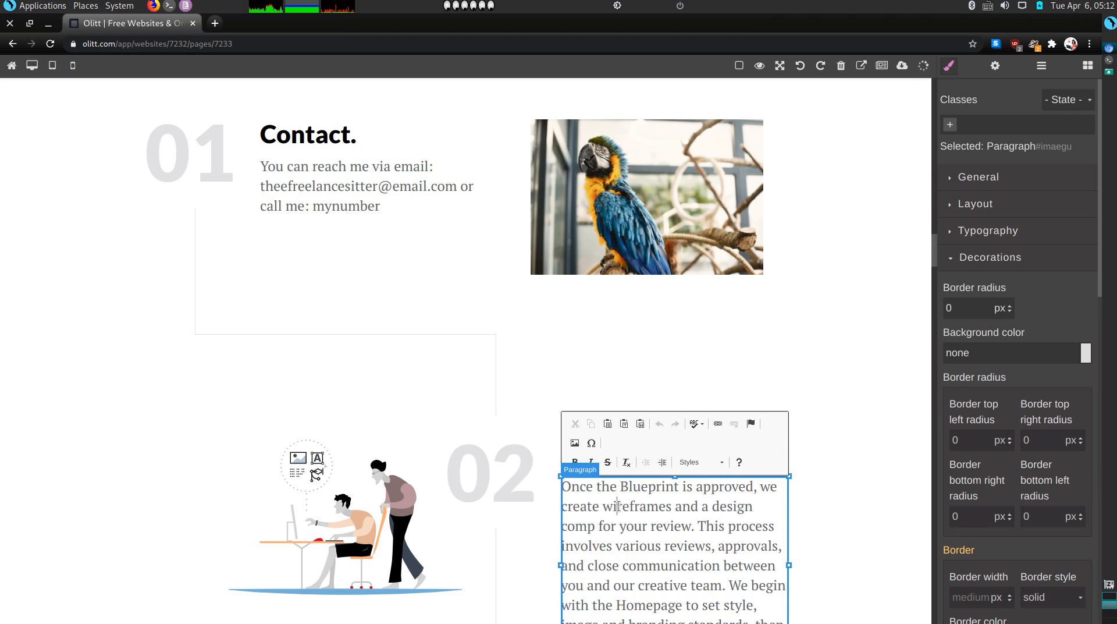
{"action": "double_click", "coordinate": [619, 507]}
{"action": "triple_click", "coordinate": [618, 509]}
{"action": "left_click", "coordinate": [619, 511]}
{"action": "double_click", "coordinate": [619, 512]}
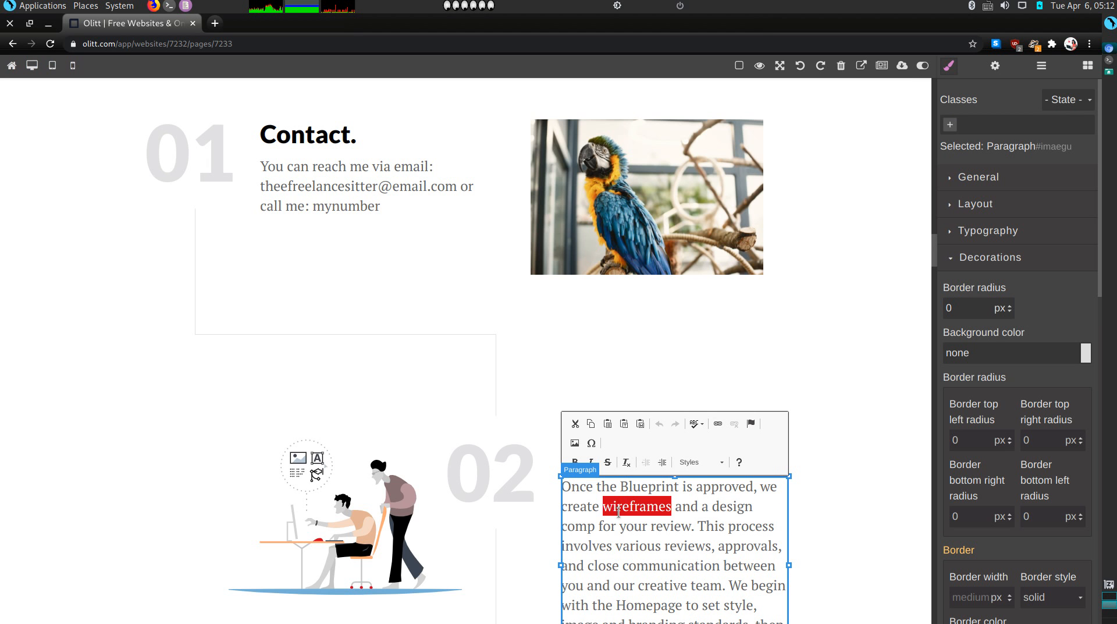
{"action": "left_click", "coordinate": [619, 512]}
{"action": "triple_click", "coordinate": [619, 512]}
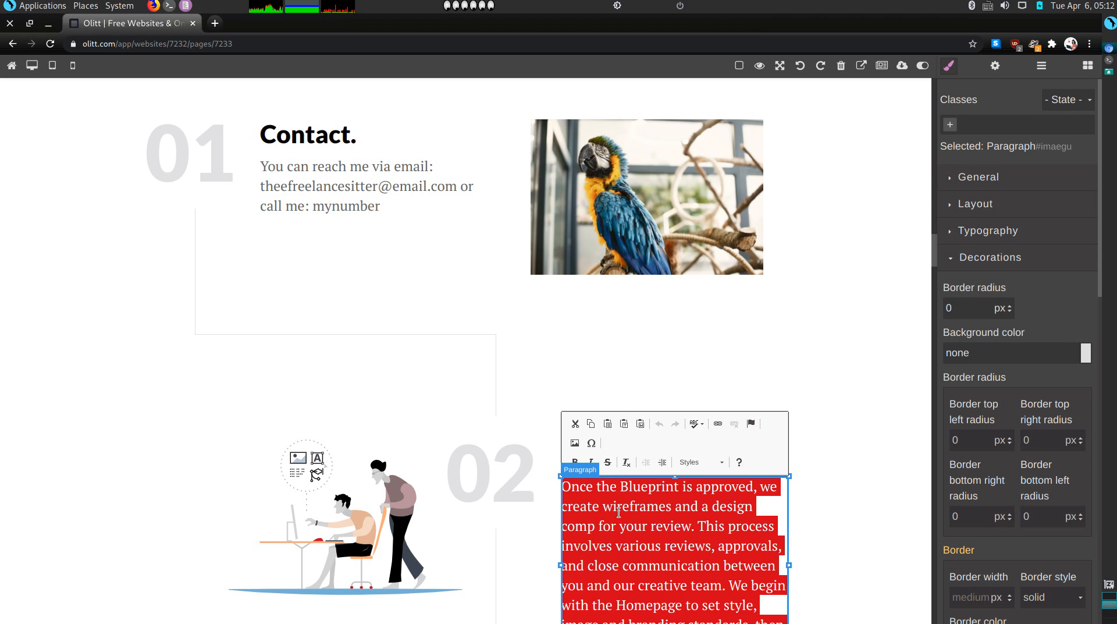
{"action": "type", "text": "Let me"}
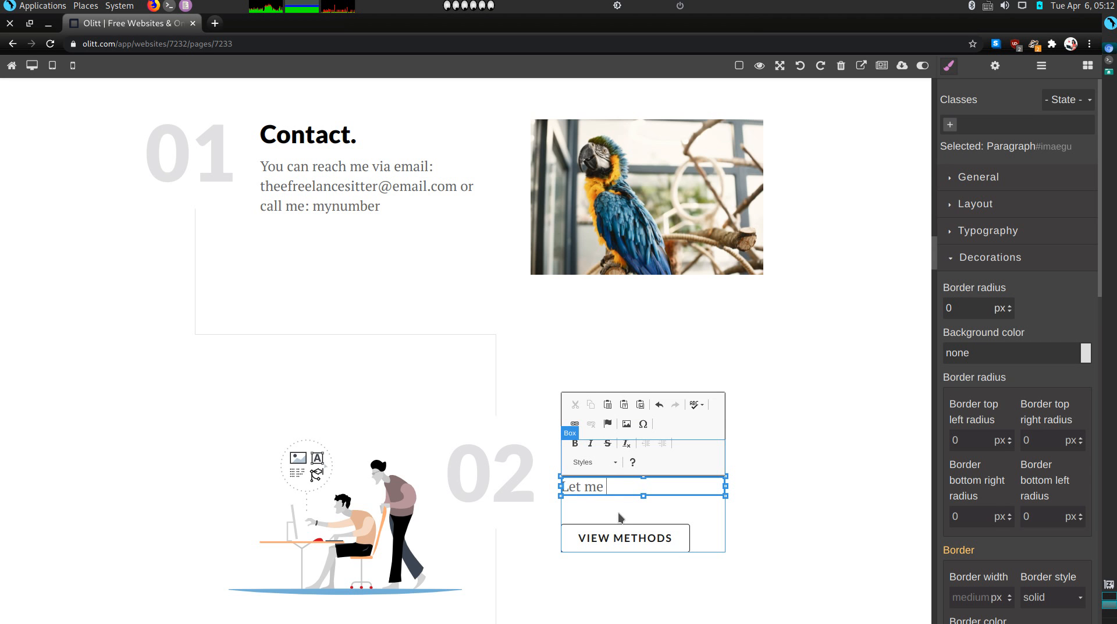
{"action": "type", "text": " know when you wou"}
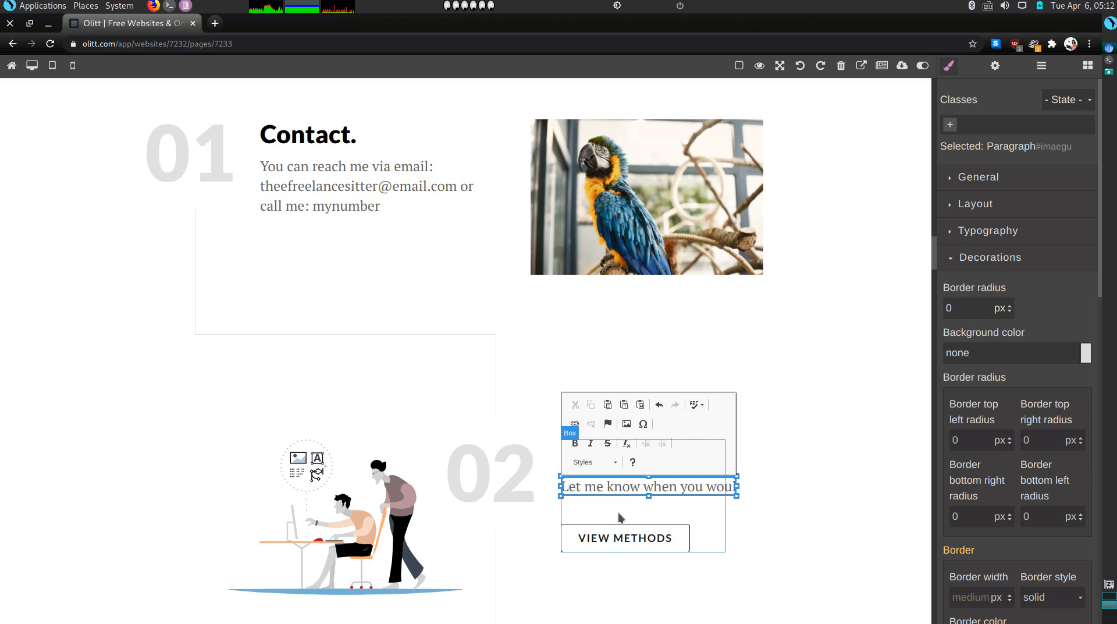
{"action": "type", "text": "ld like me"}
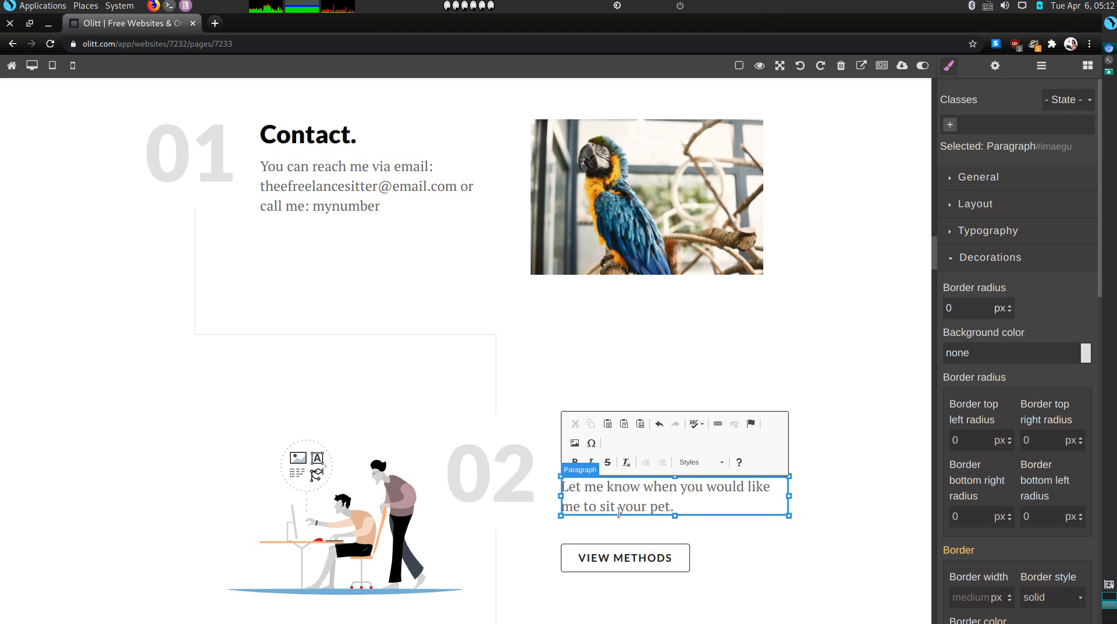
Delete the VIEW METHODS button below the Time Schedule text
{"action": "left_click", "coordinate": [651, 556]}
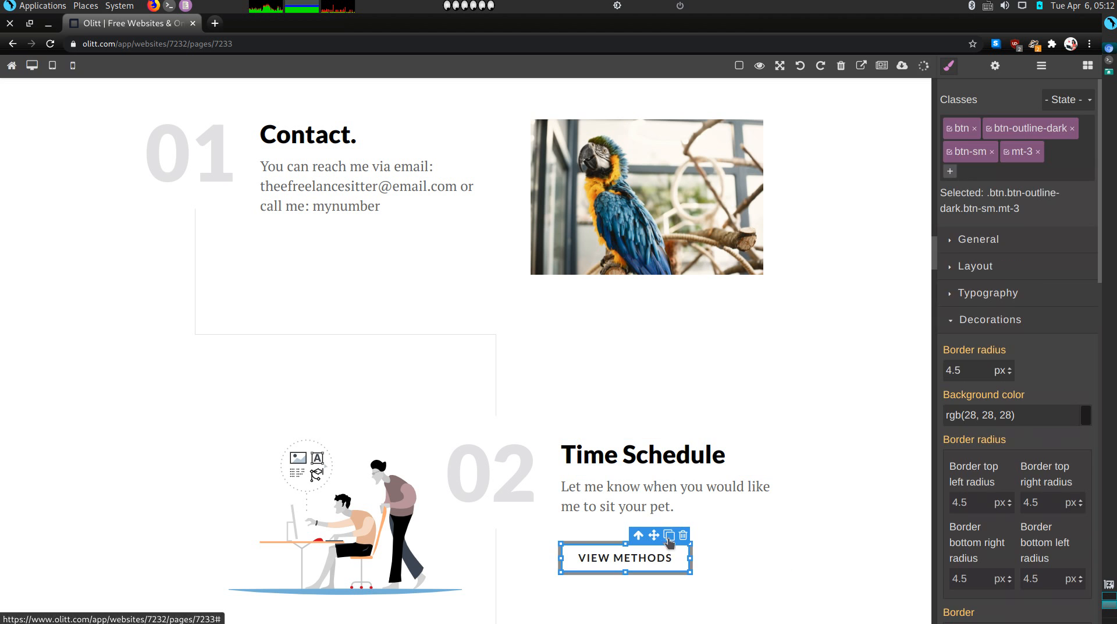
{"action": "left_click", "coordinate": [683, 535]}
Replace the section 02 illustration with the puppy image from Select Image
{"action": "double_click", "coordinate": [416, 524]}
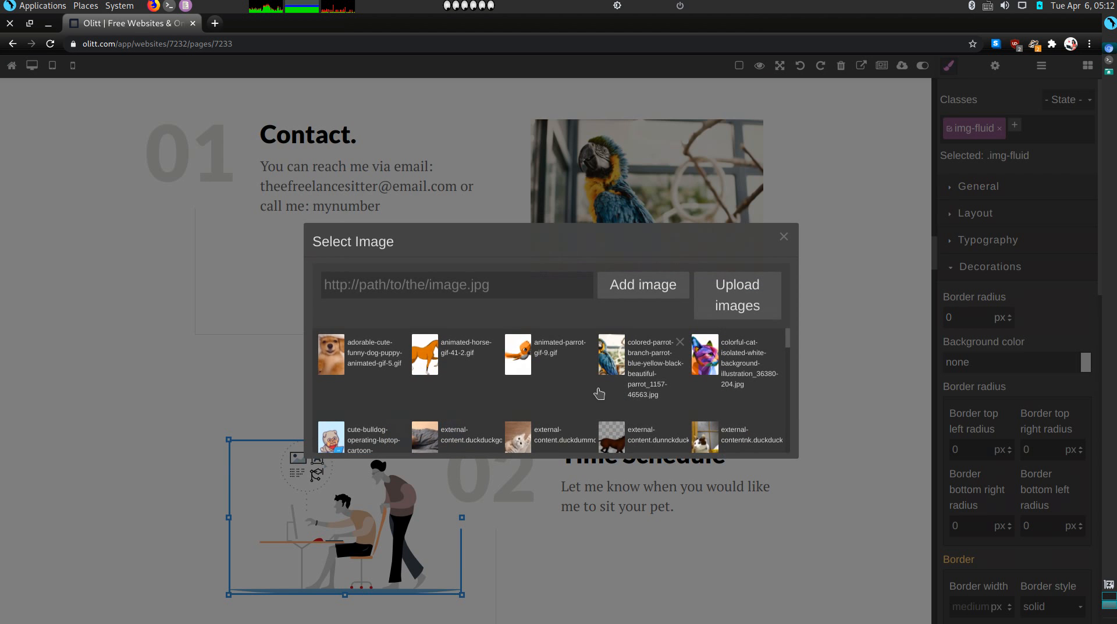
{"action": "scroll", "coordinate": [599, 394], "scroll_direction": "down", "scroll_amount": 5}
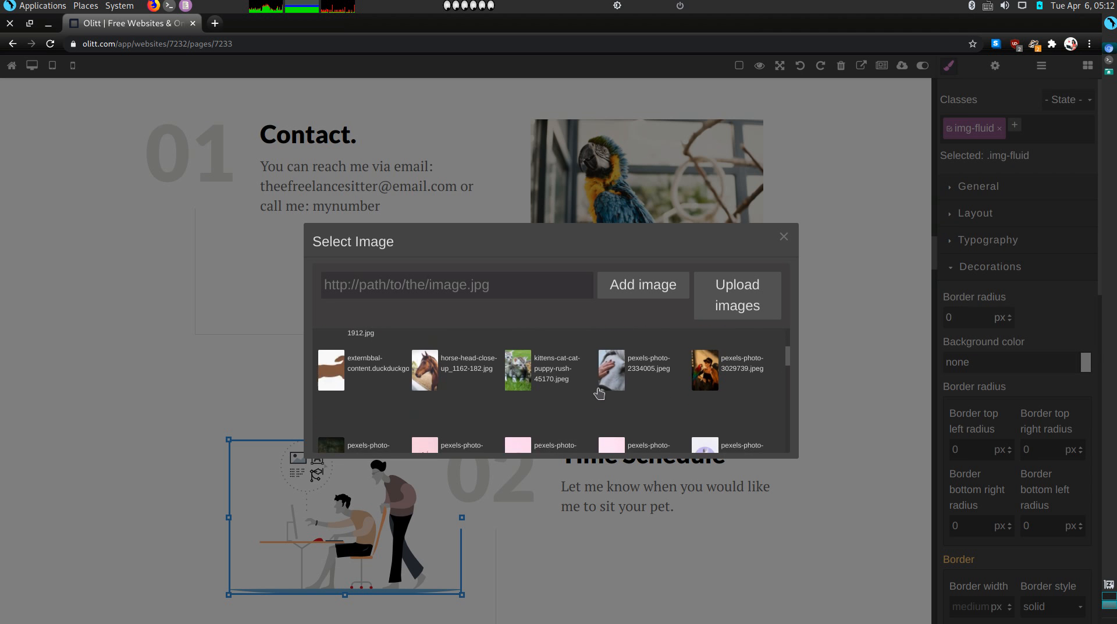
{"action": "scroll", "coordinate": [599, 394], "scroll_direction": "up", "scroll_amount": 3}
{"action": "double_click", "coordinate": [321, 359]}
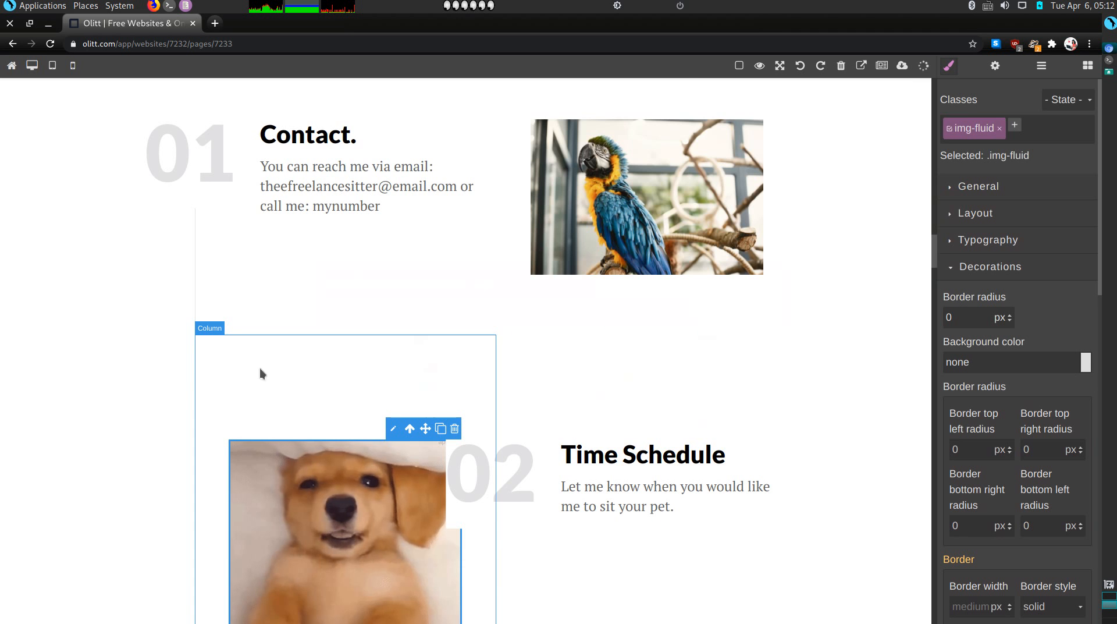
{"action": "scroll", "coordinate": [509, 546], "scroll_direction": "down", "scroll_amount": 9}
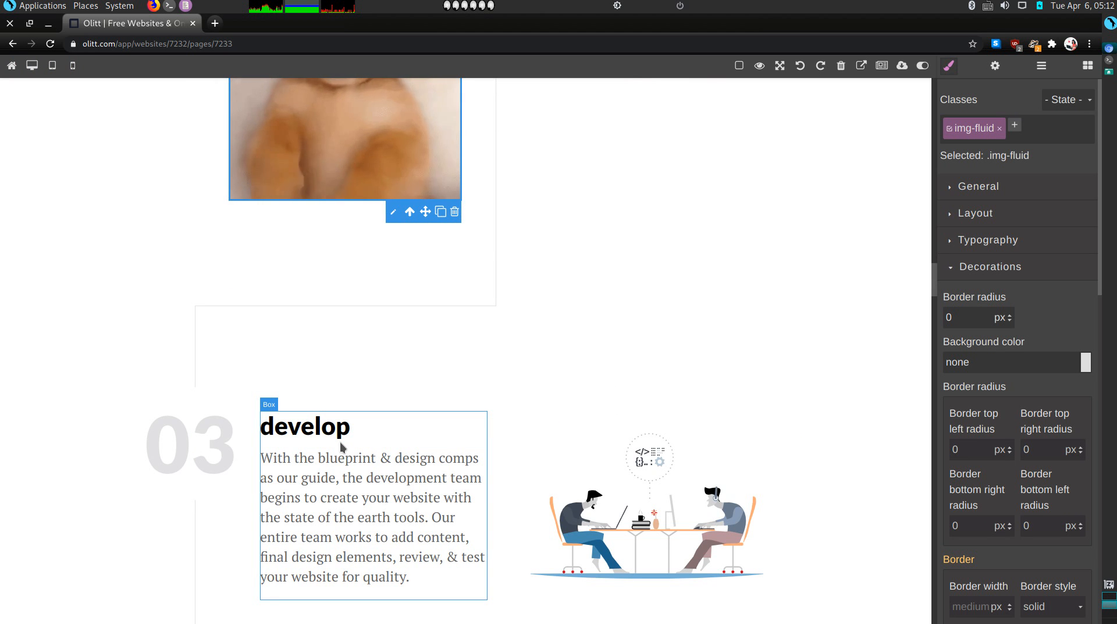
Retitle 'develop' to 'Food and Snacks' and set its text to 'What does the pet eat? Any allergies?'
{"action": "double_click", "coordinate": [297, 430]}
{"action": "type", "text": "F"}
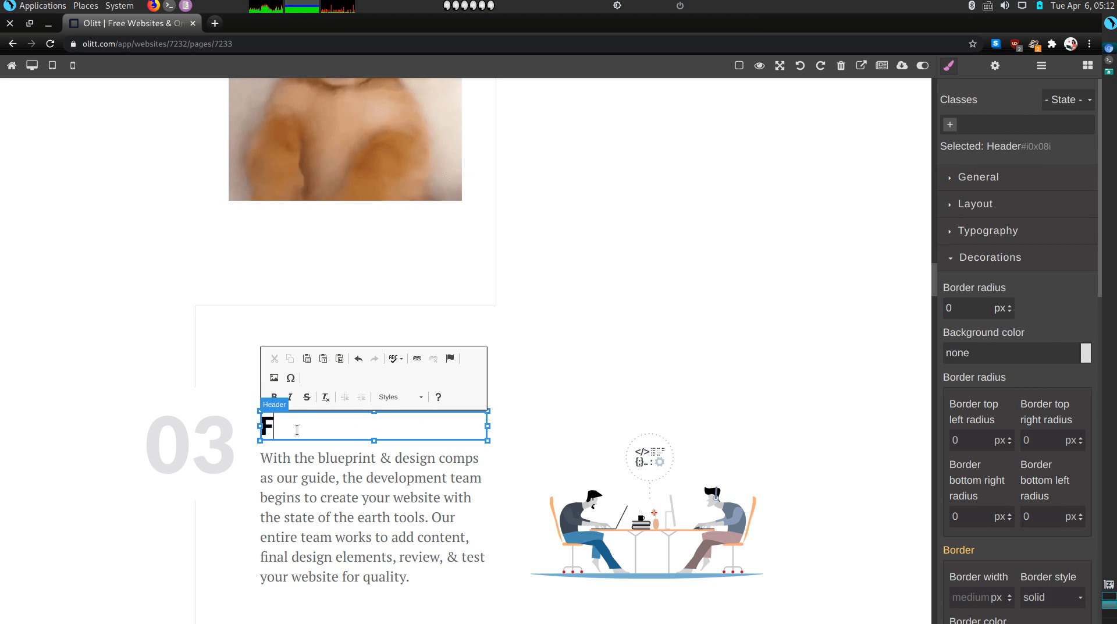
{"action": "type", "text": "ooo and Snacks"}
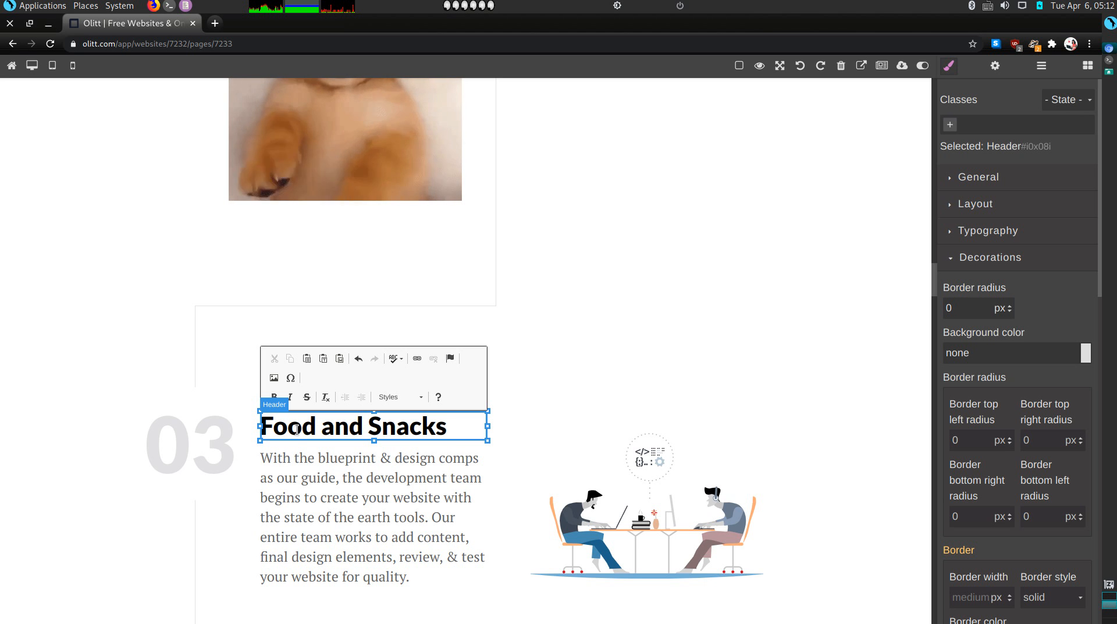
{"action": "double_click", "coordinate": [271, 475]}
{"action": "triple_click", "coordinate": [270, 475]}
{"action": "left_click", "coordinate": [271, 475]}
{"action": "triple_click", "coordinate": [272, 475]}
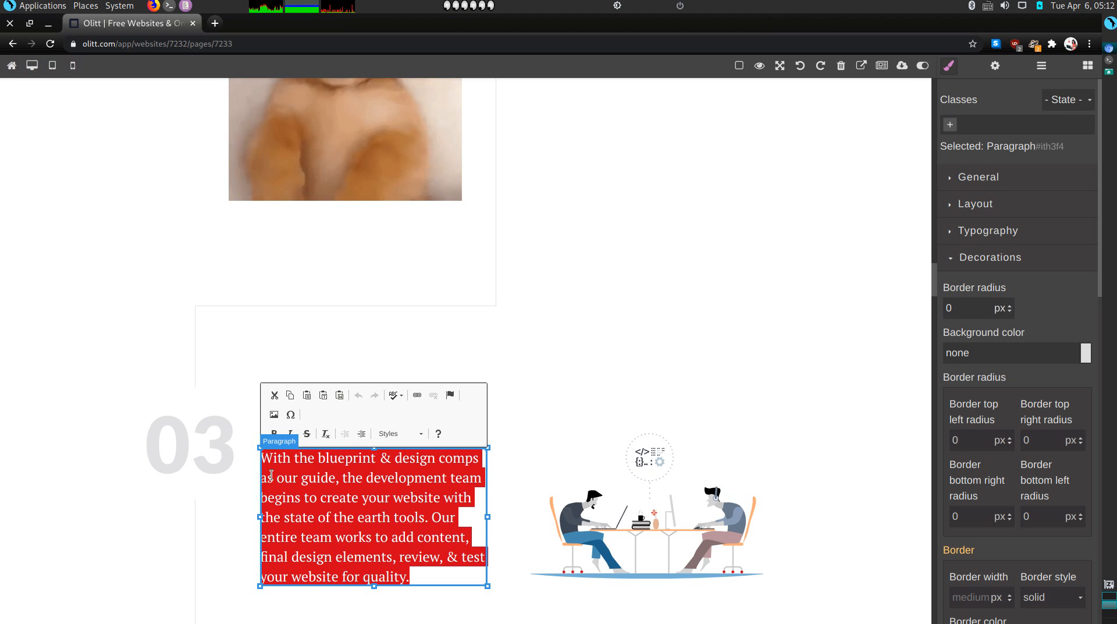
{"action": "type", "text": "What does the p"}
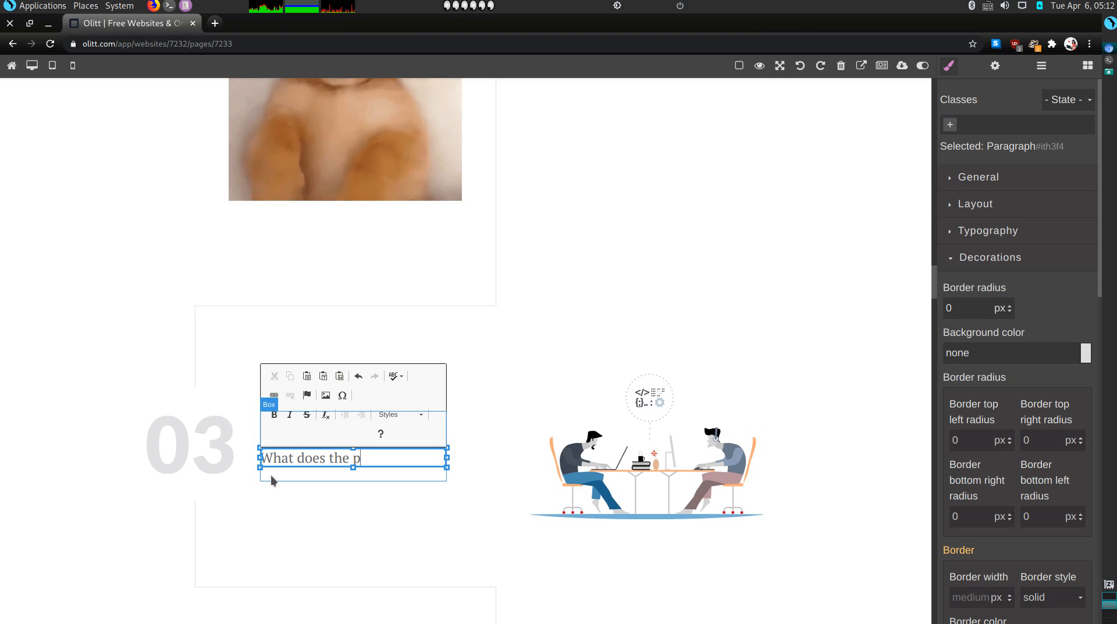
{"action": "type", "text": "et eat? Any al"}
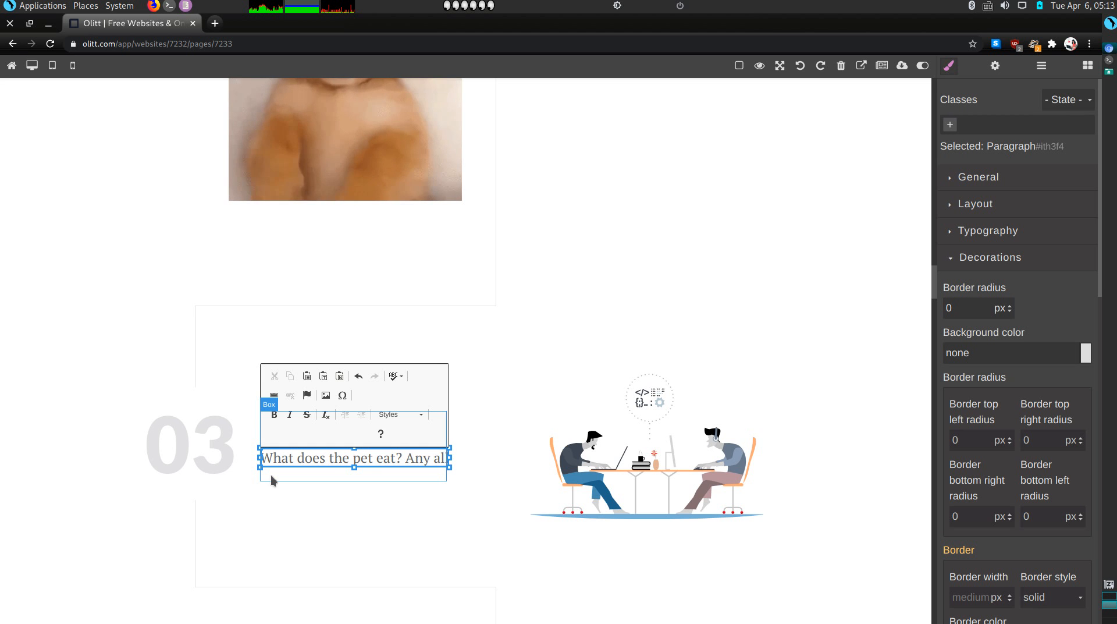
{"action": "type", "text": "lergies"}
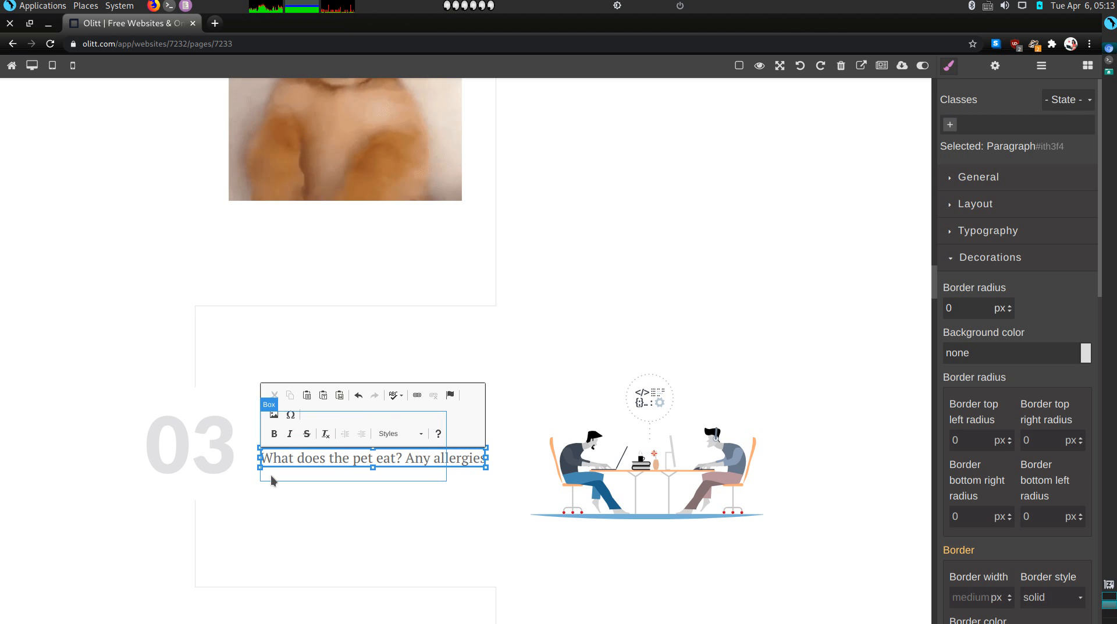
{"action": "type", "text": "?"}
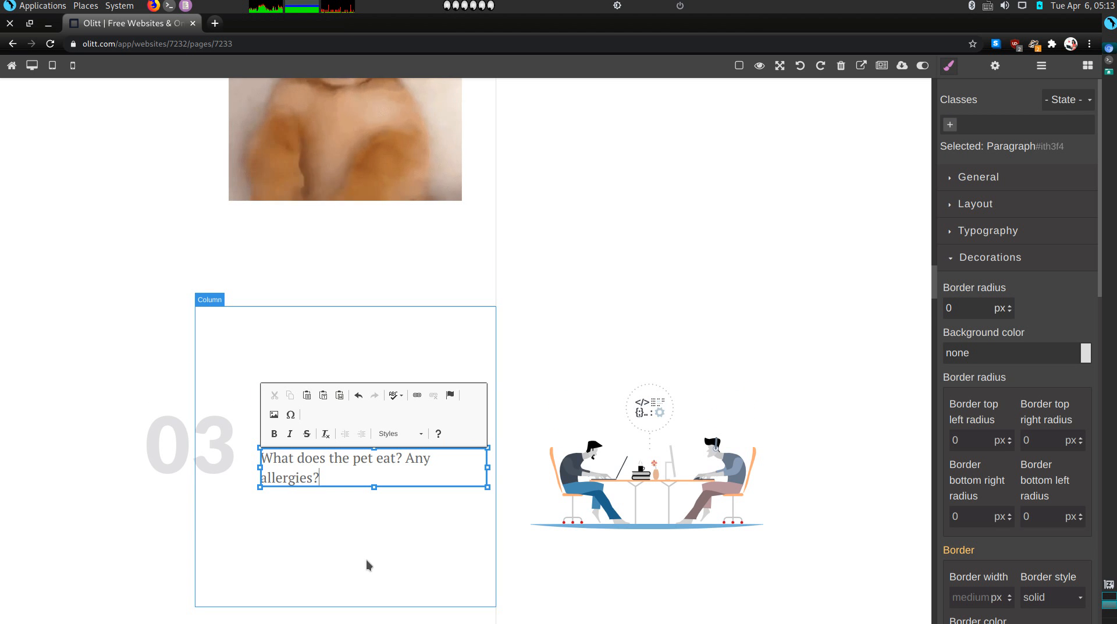
{"action": "scroll", "coordinate": [366, 560], "scroll_direction": "down", "scroll_amount": 5}
{"action": "scroll", "coordinate": [489, 323], "scroll_direction": "up", "scroll_amount": 3}
Swap the section 03 illustration for the pexels-photo-5749807 man-and-dog kitchen photo
{"action": "double_click", "coordinate": [613, 348]}
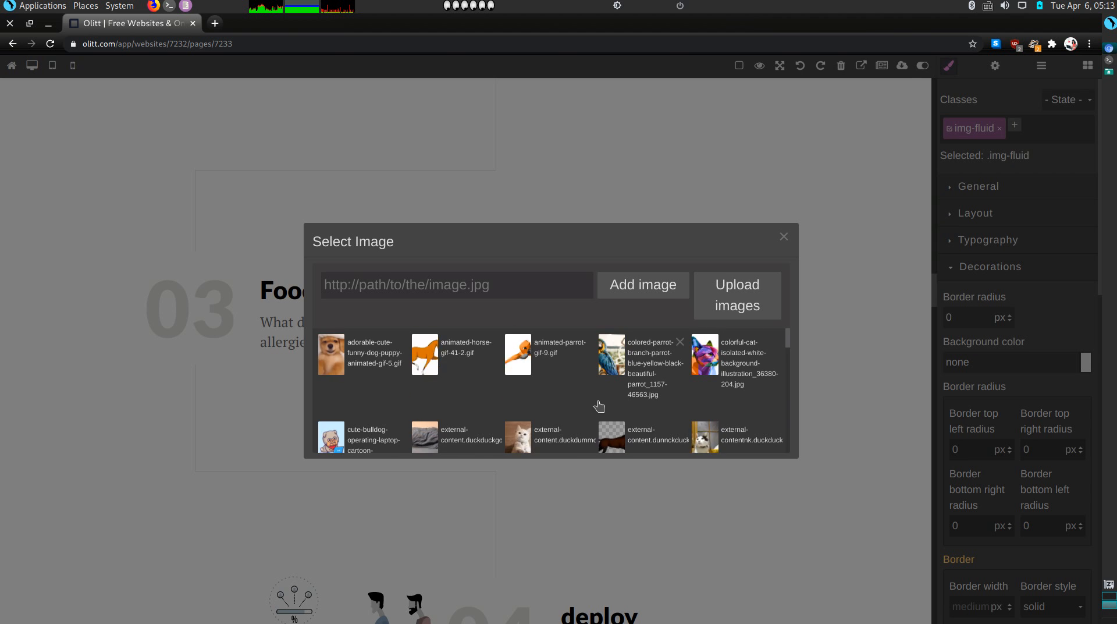
{"action": "scroll", "coordinate": [596, 407], "scroll_direction": "down", "scroll_amount": 3}
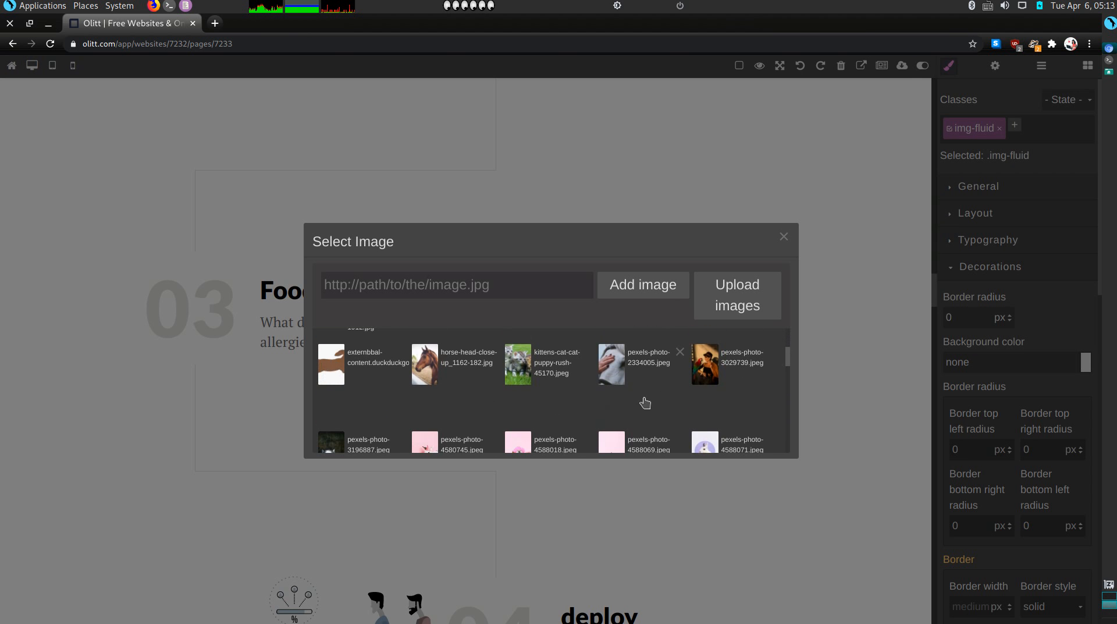
{"action": "scroll", "coordinate": [569, 413], "scroll_direction": "down", "scroll_amount": 2}
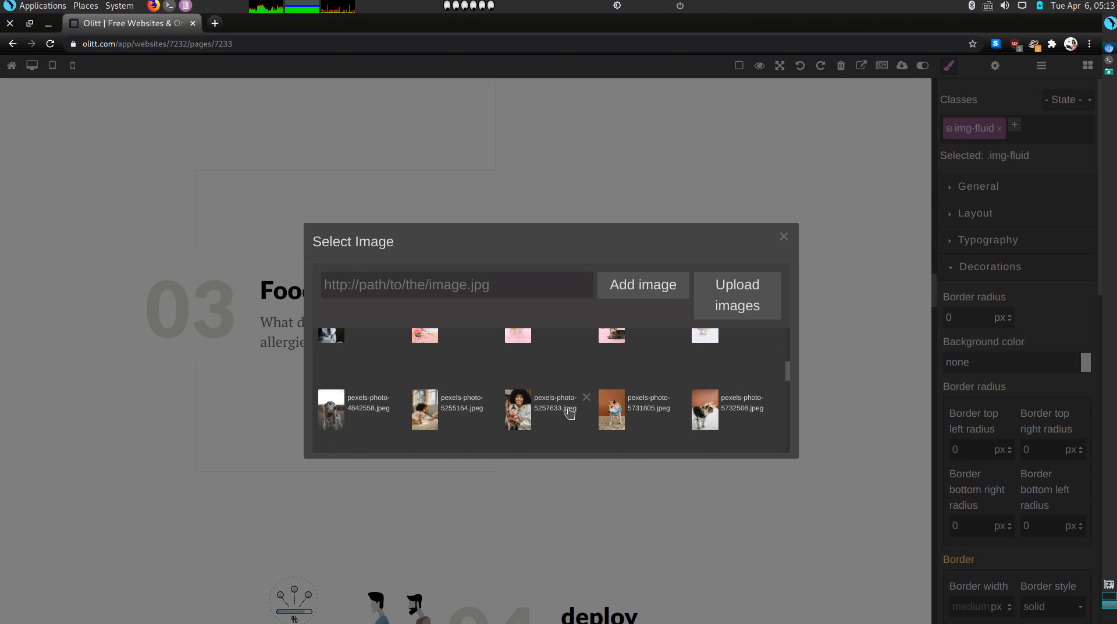
{"action": "scroll", "coordinate": [569, 413], "scroll_direction": "down", "scroll_amount": 3}
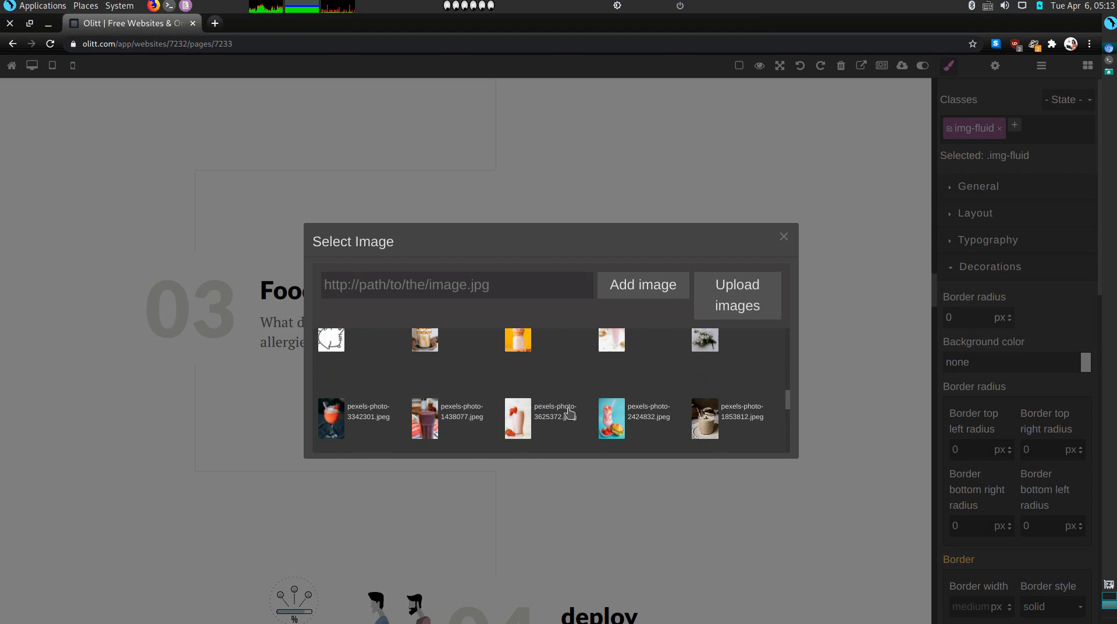
{"action": "scroll", "coordinate": [569, 413], "scroll_direction": "up", "scroll_amount": 2}
{"action": "scroll", "coordinate": [569, 414], "scroll_direction": "up", "scroll_amount": 2}
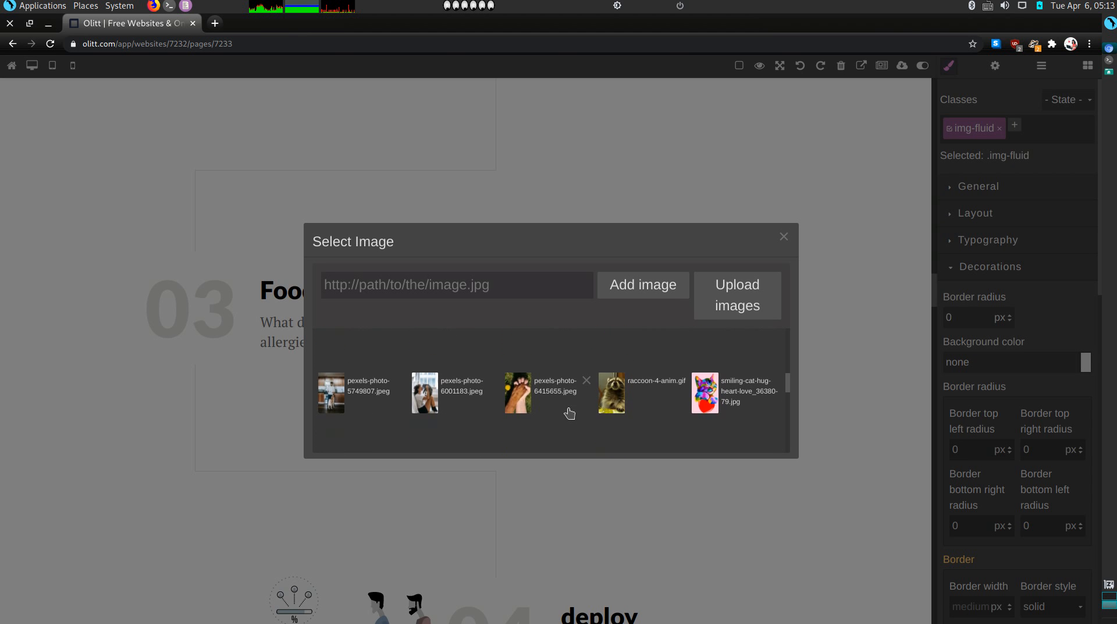
{"action": "left_click", "coordinate": [329, 402]}
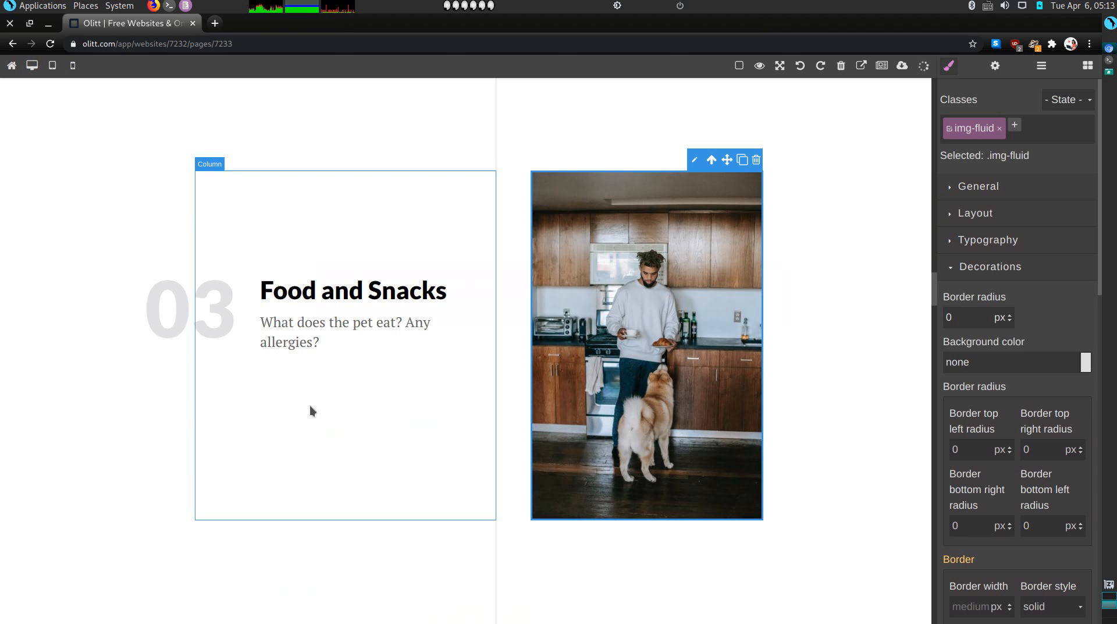
{"action": "scroll", "coordinate": [323, 428], "scroll_direction": "down", "scroll_amount": 7}
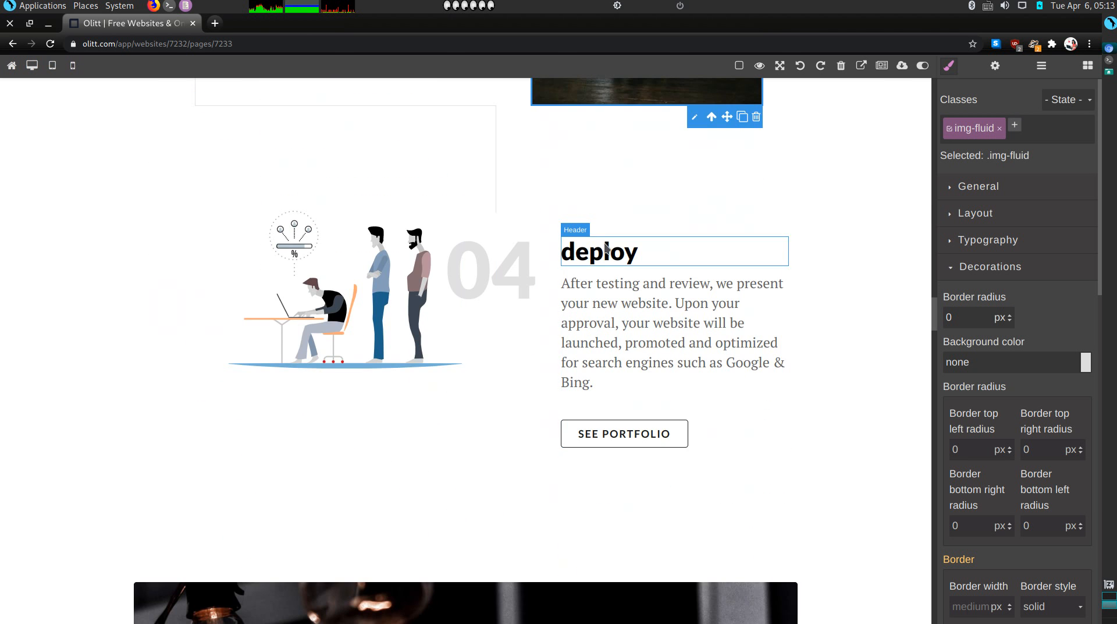
Rename the section 04 'deploy' heading to 'Hygiene'
{"action": "left_click", "coordinate": [605, 251]}
{"action": "double_click", "coordinate": [605, 249]}
{"action": "double_click", "coordinate": [604, 245]}
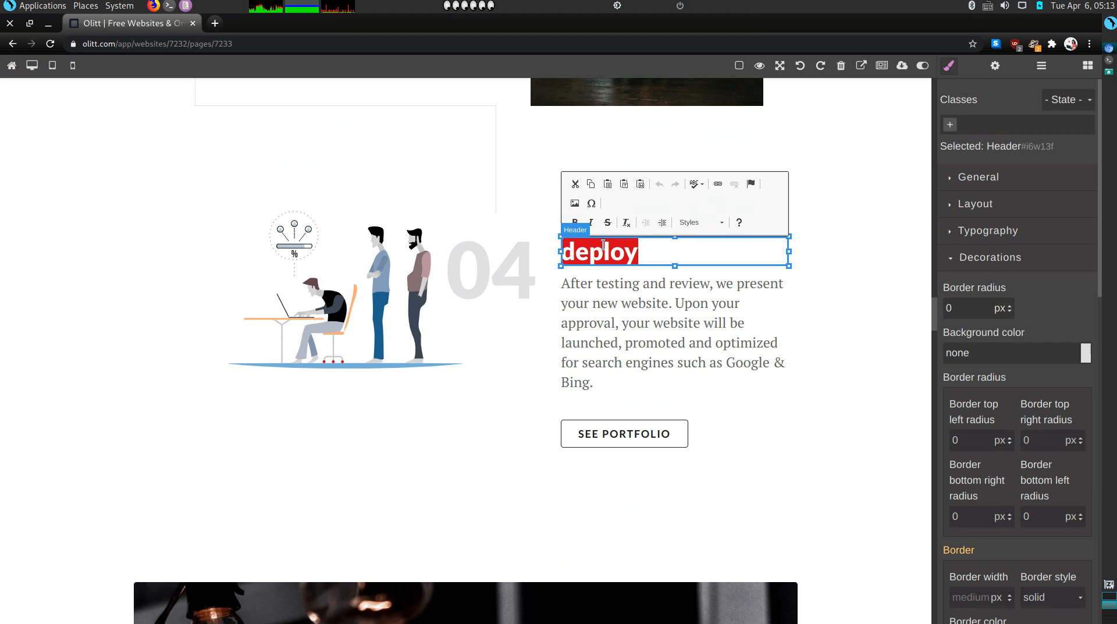
{"action": "type", "text": "Hygi"}
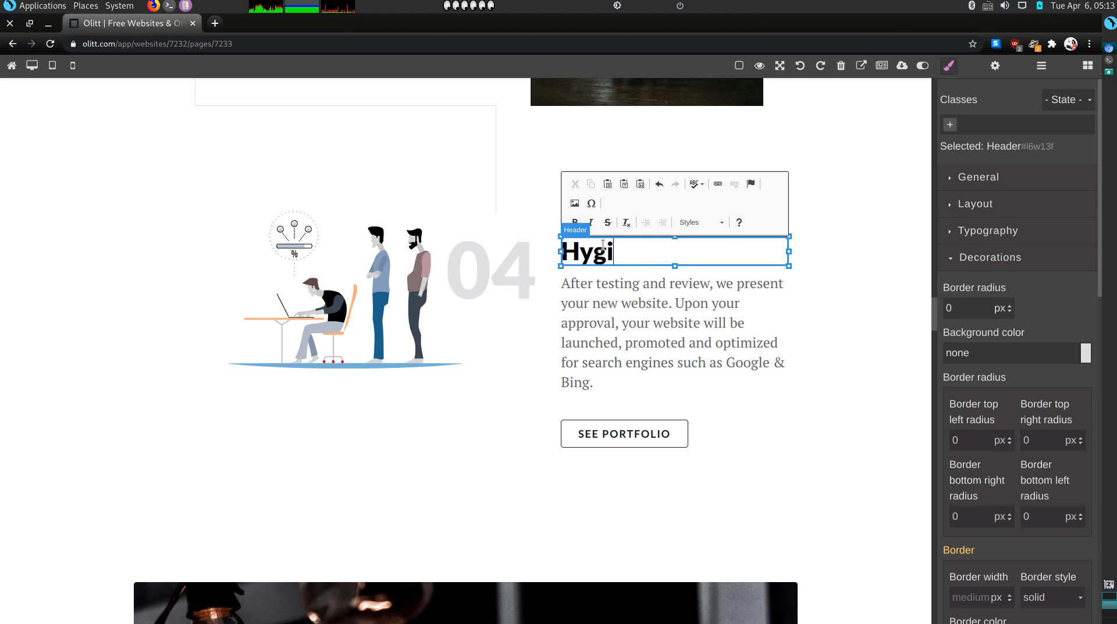
{"action": "type", "text": "ene"}
Replace the section 04 paragraph with 'Cleaning process and the number of times.'
{"action": "left_click", "coordinate": [677, 323]}
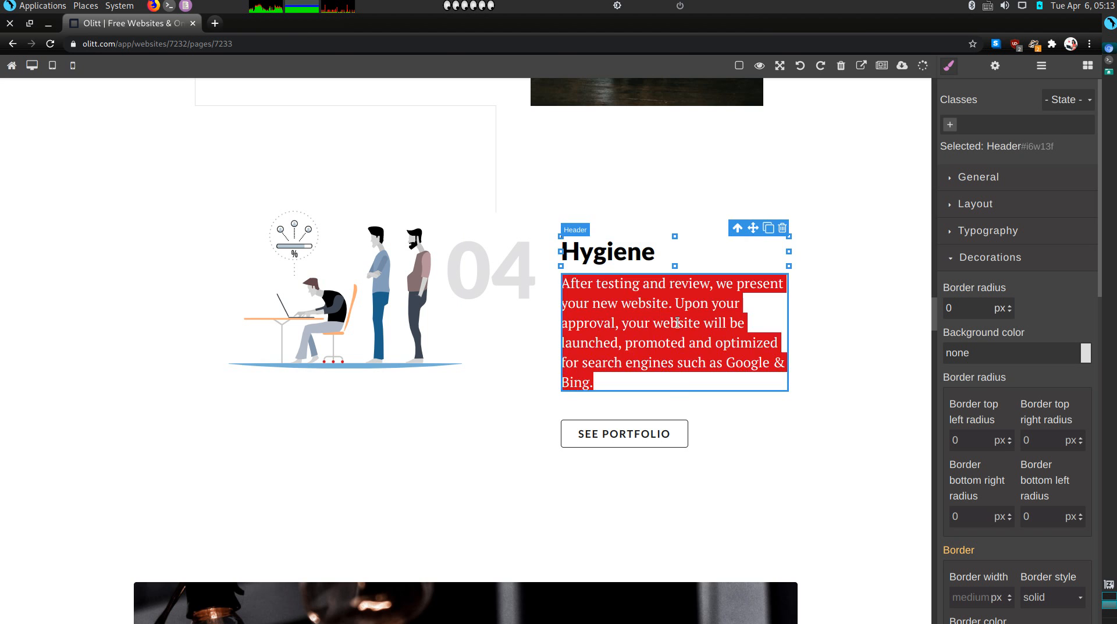
{"action": "double_click", "coordinate": [677, 323]}
{"action": "triple_click", "coordinate": [677, 323]}
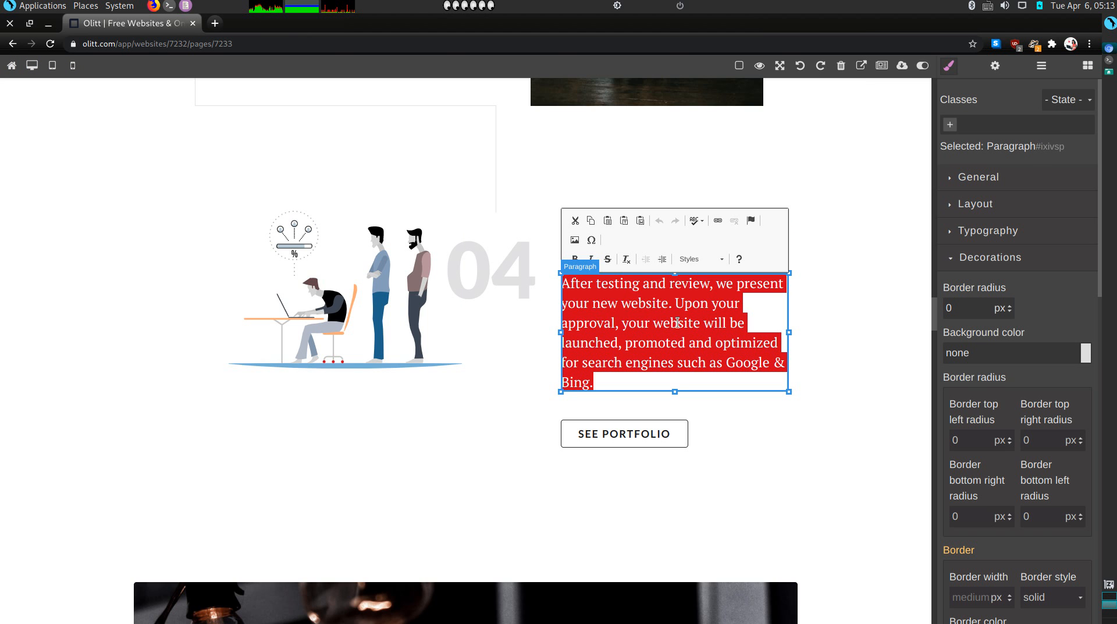
{"action": "type", "text": "Cleaning proc"}
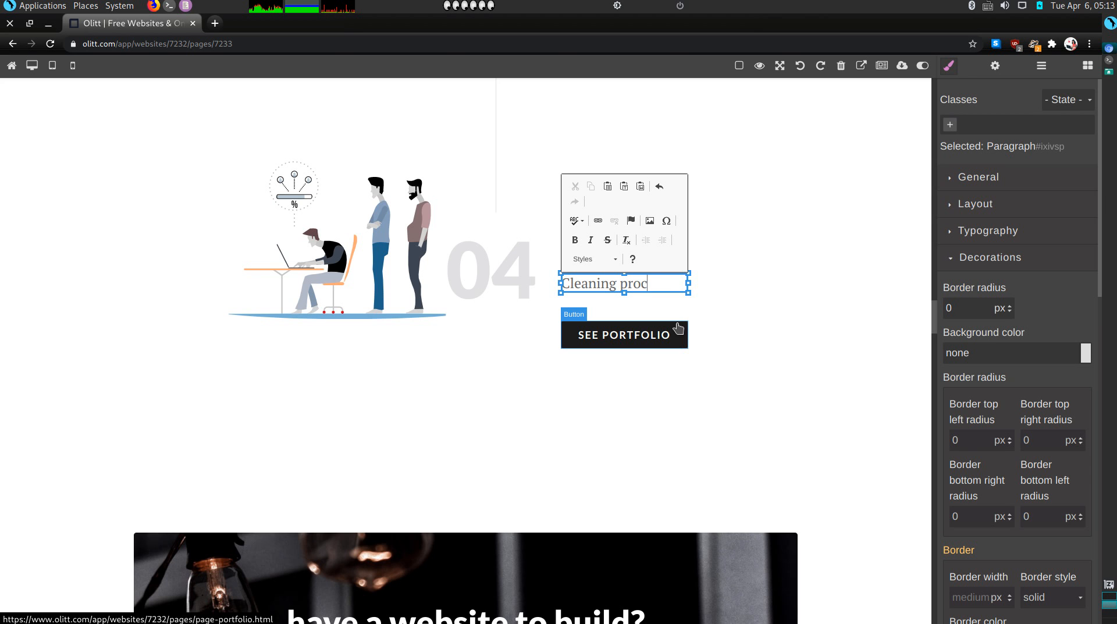
{"action": "type", "text": "ess and the num"}
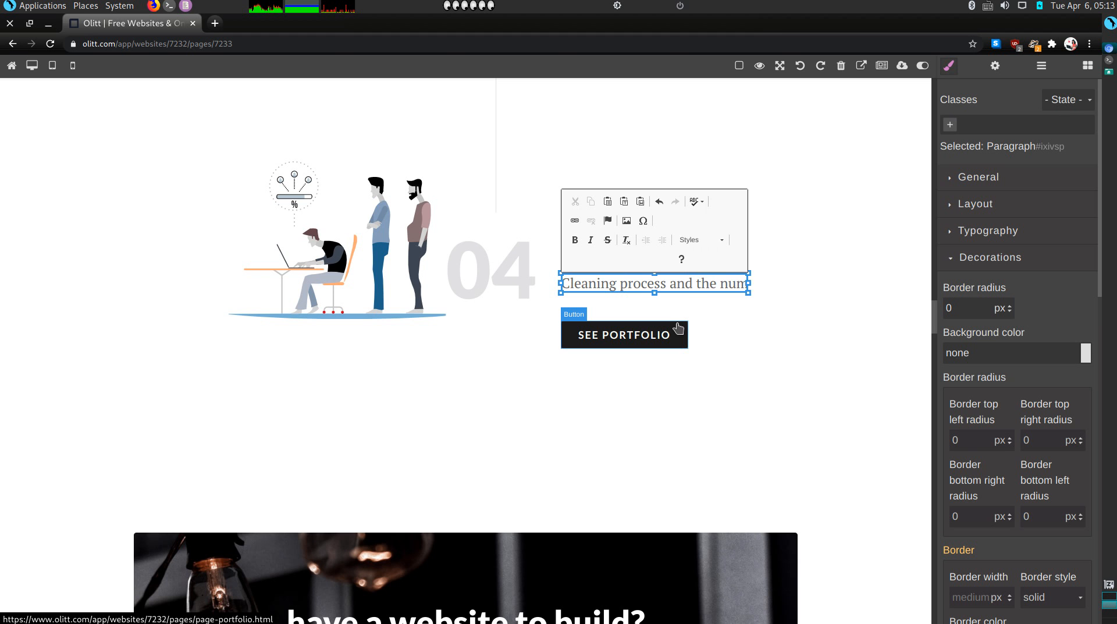
{"action": "type", "text": "ber of times."}
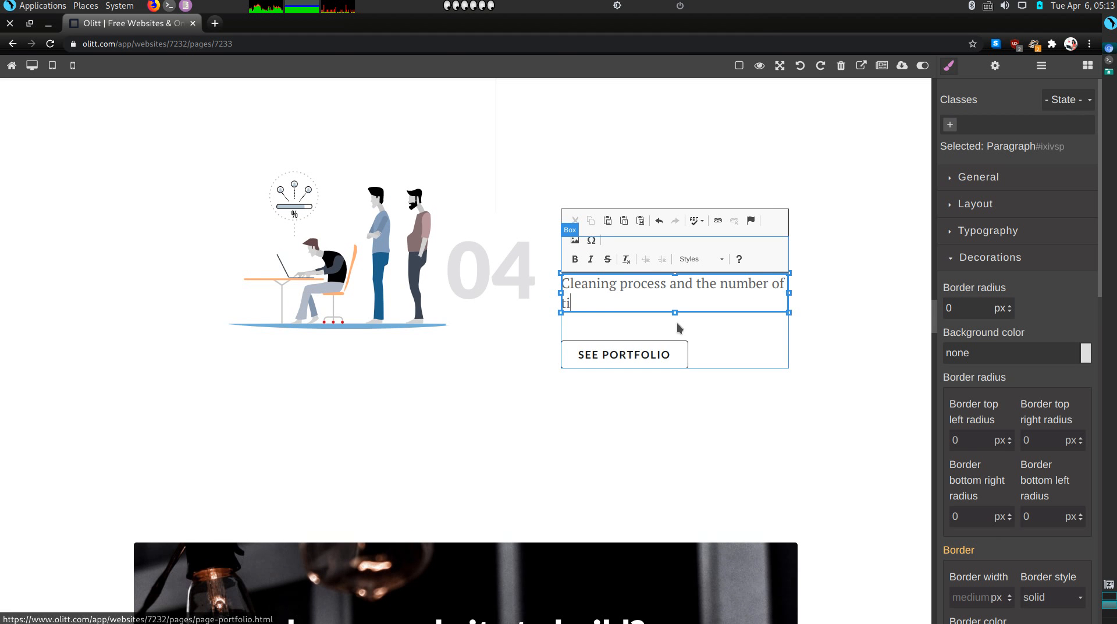
Set the Hygiene illustration to the pexels-photo-4588018 dog photo with pink background
{"action": "double_click", "coordinate": [400, 281]}
{"action": "scroll", "coordinate": [553, 402], "scroll_direction": "down", "scroll_amount": 3}
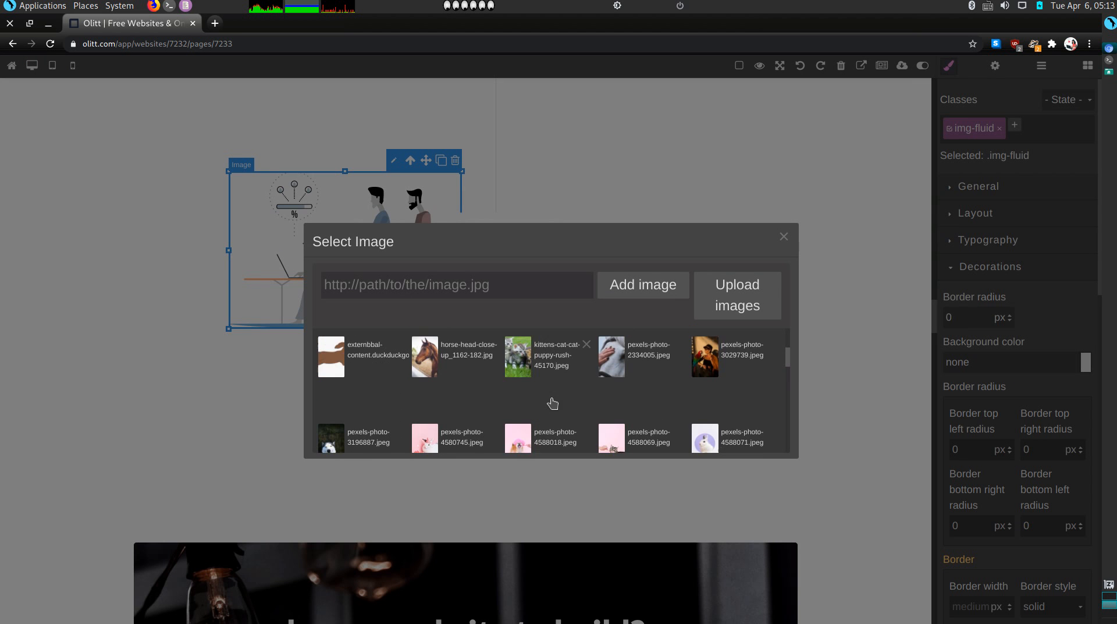
{"action": "double_click", "coordinate": [553, 401]}
{"action": "left_click", "coordinate": [419, 341]}
{"action": "left_click", "coordinate": [391, 293]}
{"action": "double_click", "coordinate": [394, 280]}
{"action": "scroll", "coordinate": [575, 436], "scroll_direction": "down", "scroll_amount": 5}
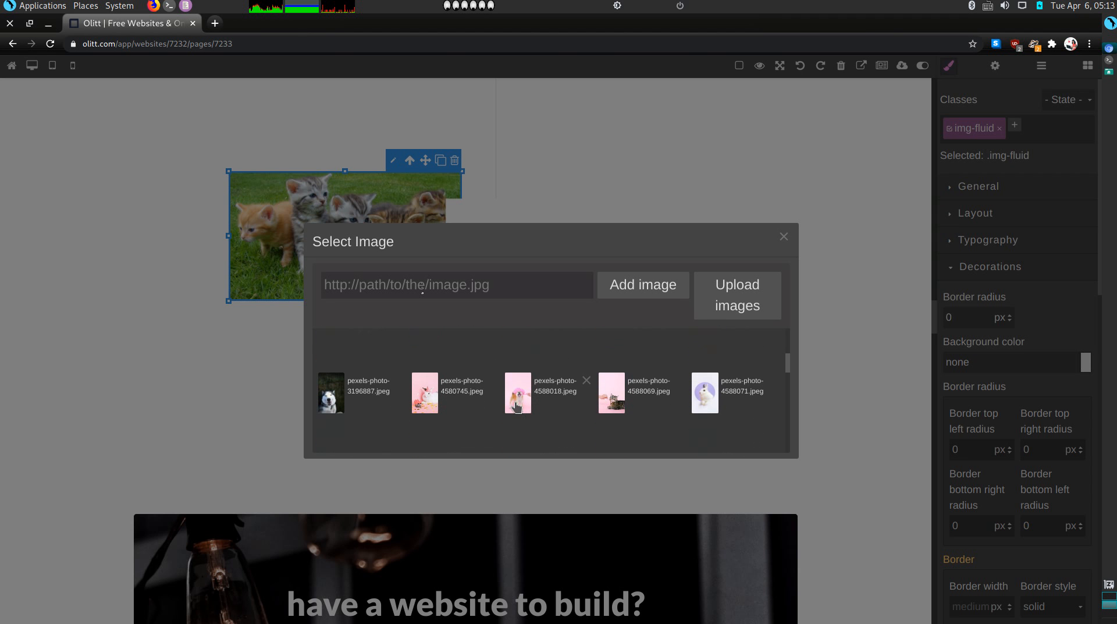
{"action": "left_click", "coordinate": [543, 424]}
{"action": "left_click", "coordinate": [20, 326]}
{"action": "scroll", "coordinate": [599, 414], "scroll_direction": "up", "scroll_amount": 5}
{"action": "scroll", "coordinate": [599, 414], "scroll_direction": "up", "scroll_amount": 8}
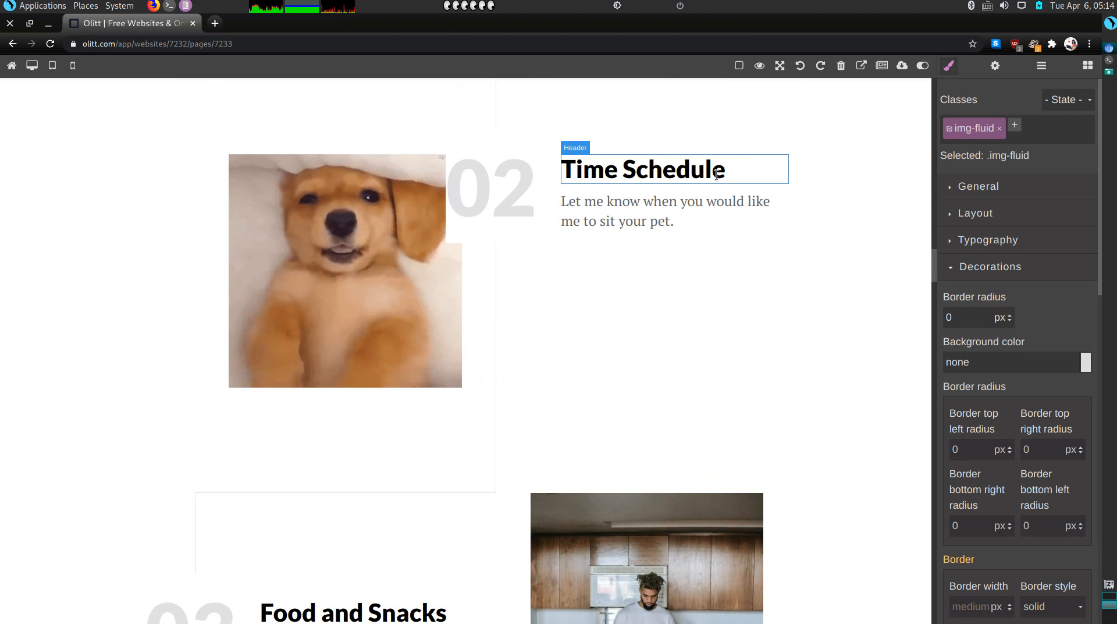
Select the Time Schedule heading and open its paragraph for editing
{"action": "left_click", "coordinate": [744, 172]}
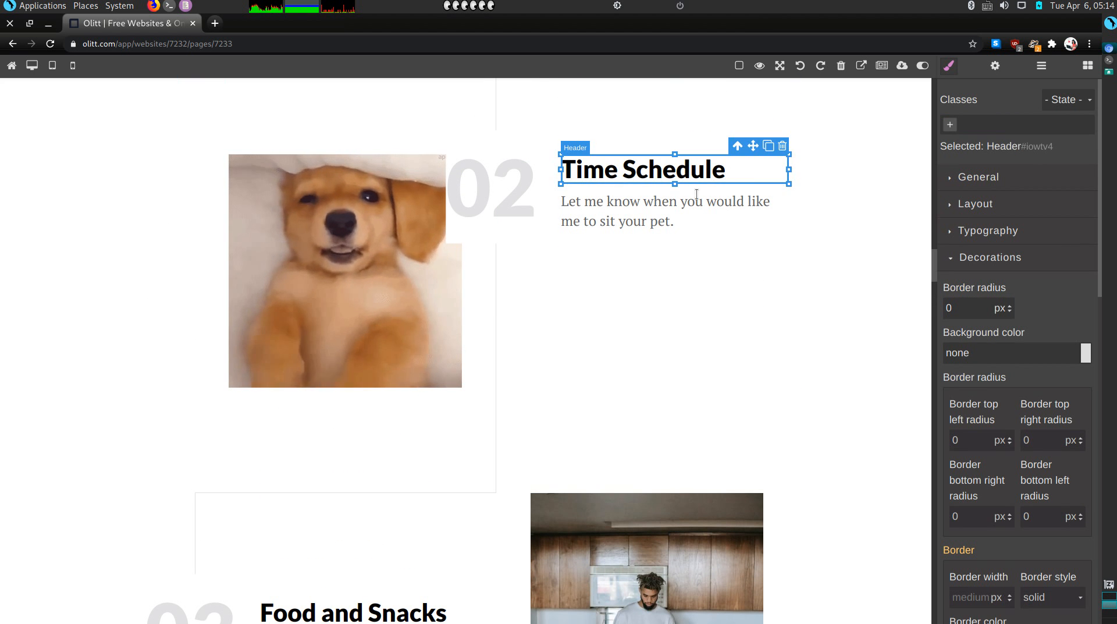
{"action": "left_click", "coordinate": [722, 208]}
{"action": "double_click", "coordinate": [722, 208]}
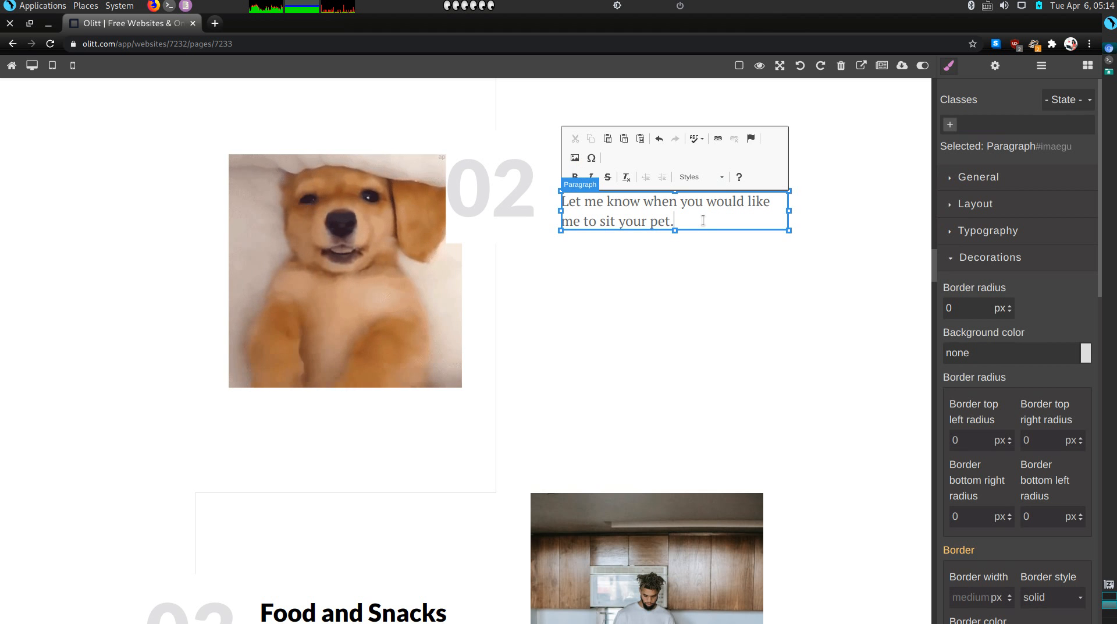
{"action": "scroll", "coordinate": [681, 244], "scroll_direction": "up", "scroll_amount": 3}
{"action": "scroll", "coordinate": [677, 253], "scroll_direction": "up", "scroll_amount": 2}
{"action": "scroll", "coordinate": [677, 253], "scroll_direction": "down", "scroll_amount": 6}
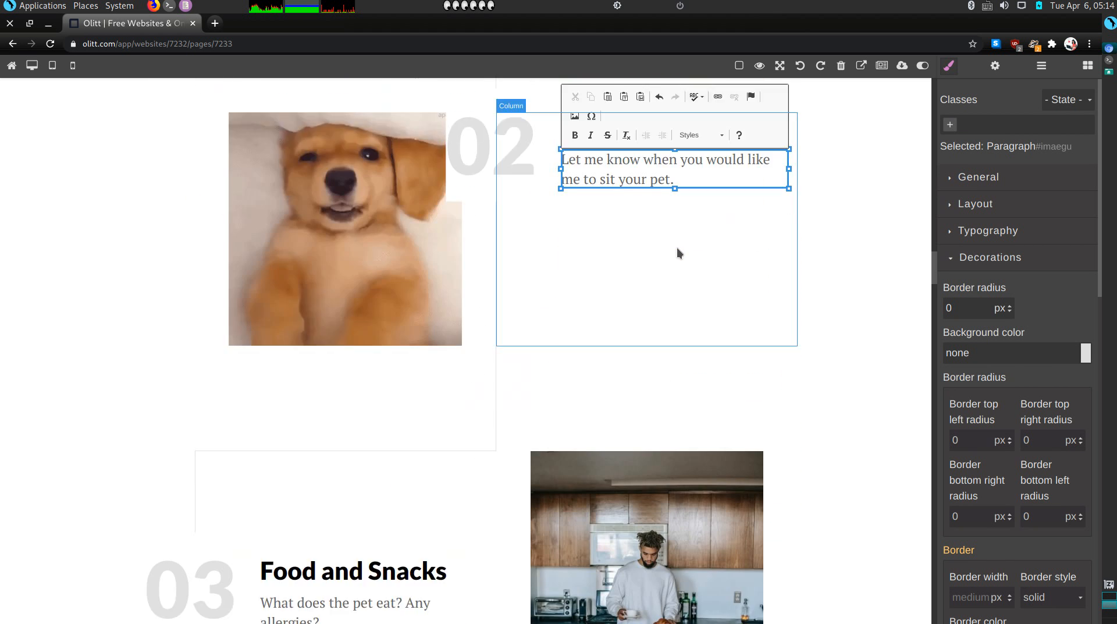
{"action": "scroll", "coordinate": [442, 484], "scroll_direction": "down", "scroll_amount": 15}
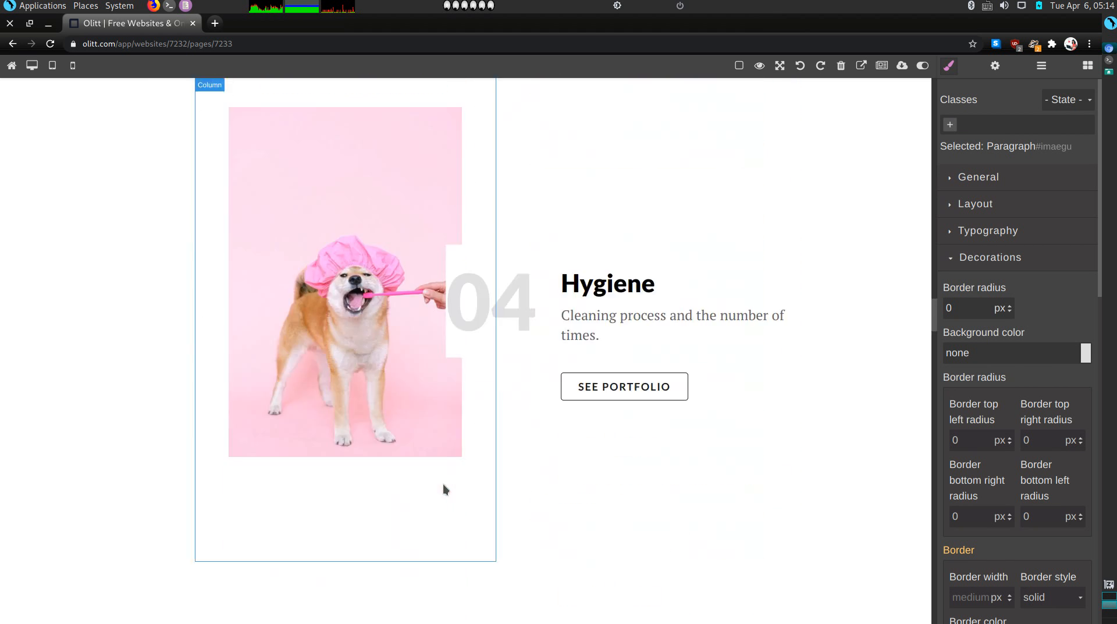
{"action": "scroll", "coordinate": [683, 364], "scroll_direction": "up", "scroll_amount": 2}
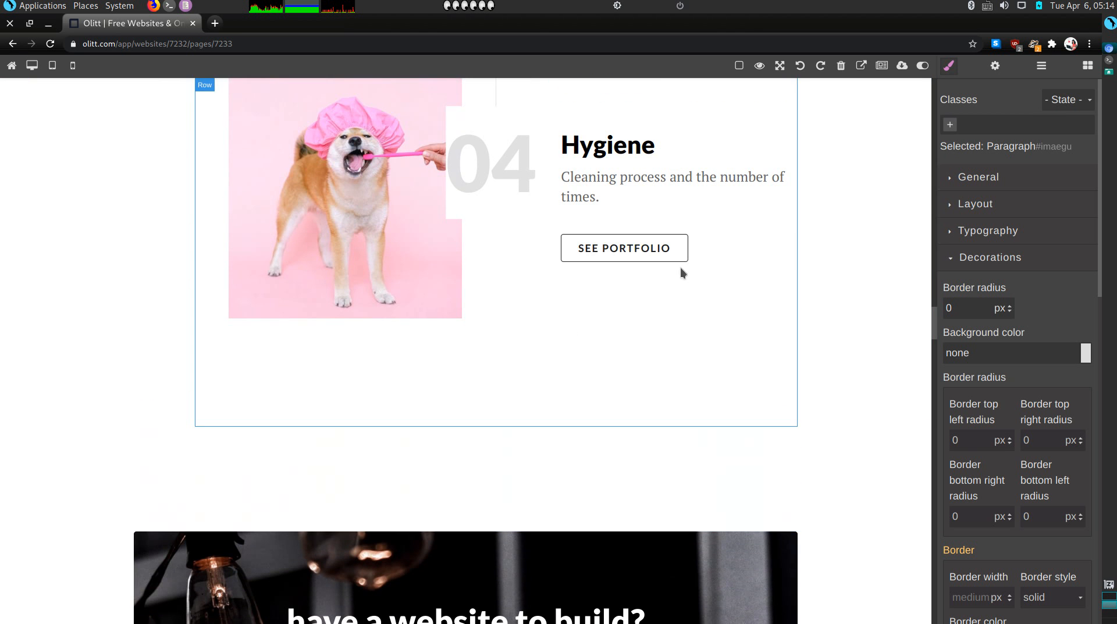
Delete the SEE PORTFOLIO button beneath the Hygiene text
{"action": "left_click", "coordinate": [675, 249]}
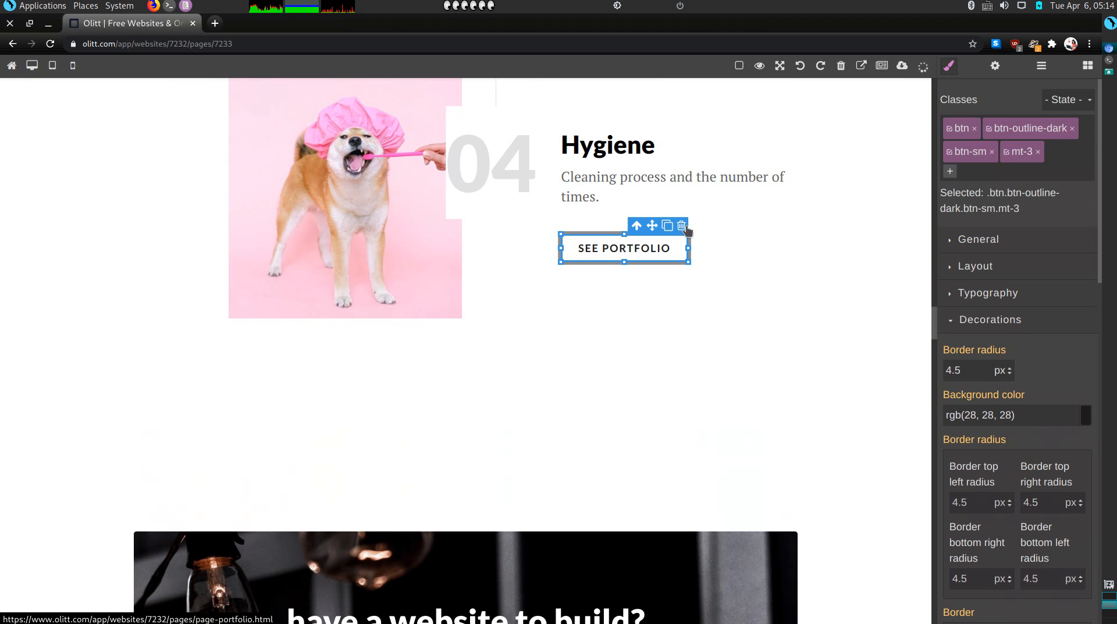
{"action": "left_click", "coordinate": [680, 223]}
{"action": "scroll", "coordinate": [496, 381], "scroll_direction": "down", "scroll_amount": 5}
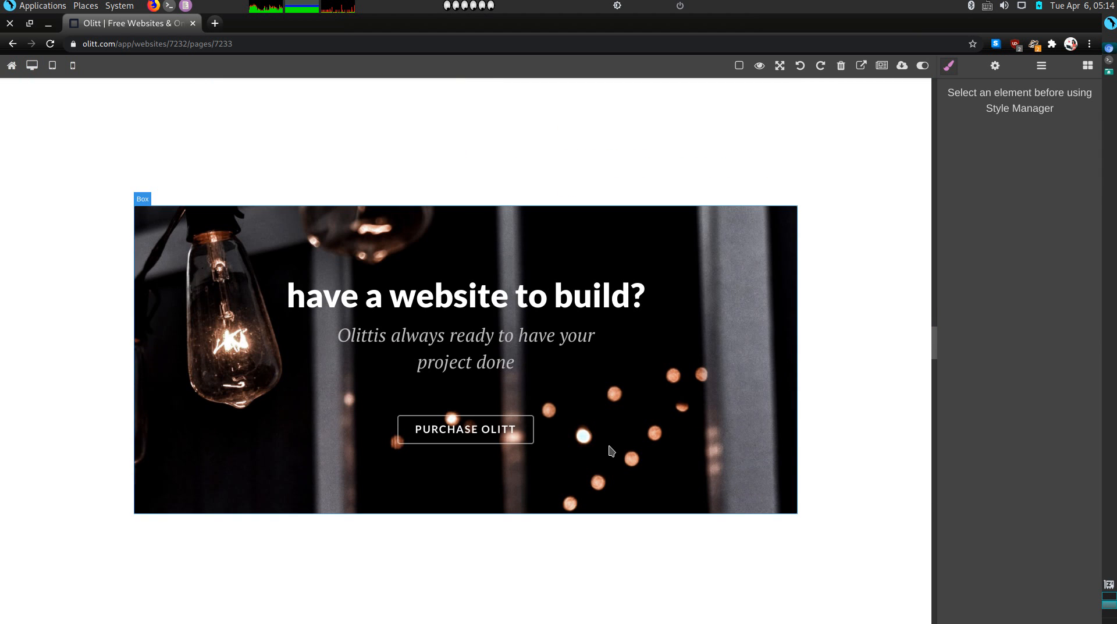
Delete the website-building banner, the 'performance?' section and the '2 million' customers section
{"action": "left_click", "coordinate": [806, 370]}
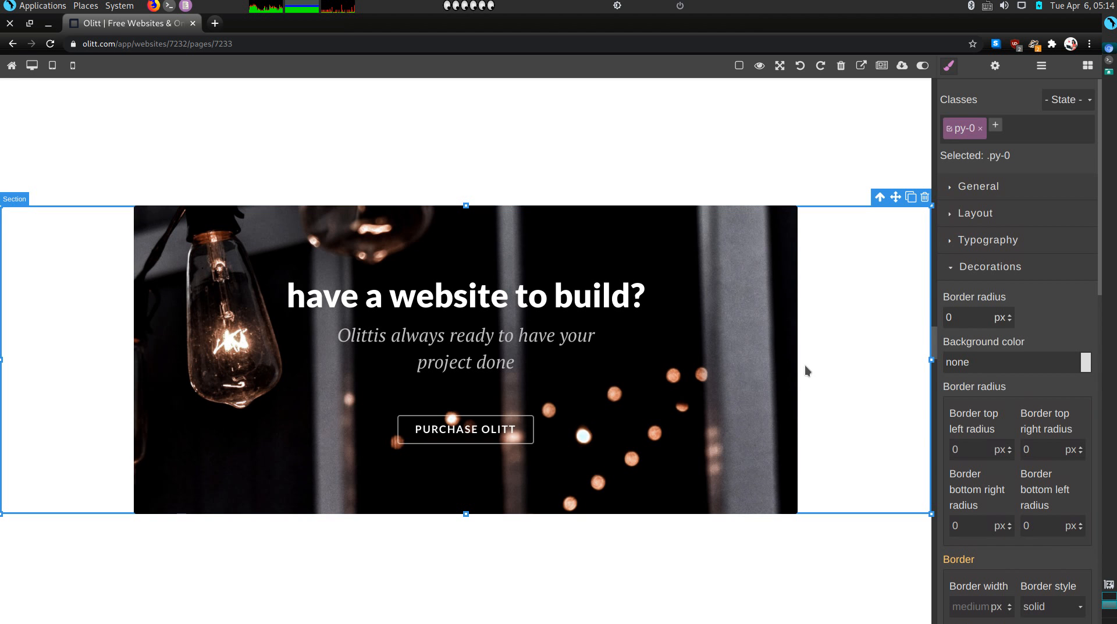
{"action": "left_click", "coordinate": [924, 197]}
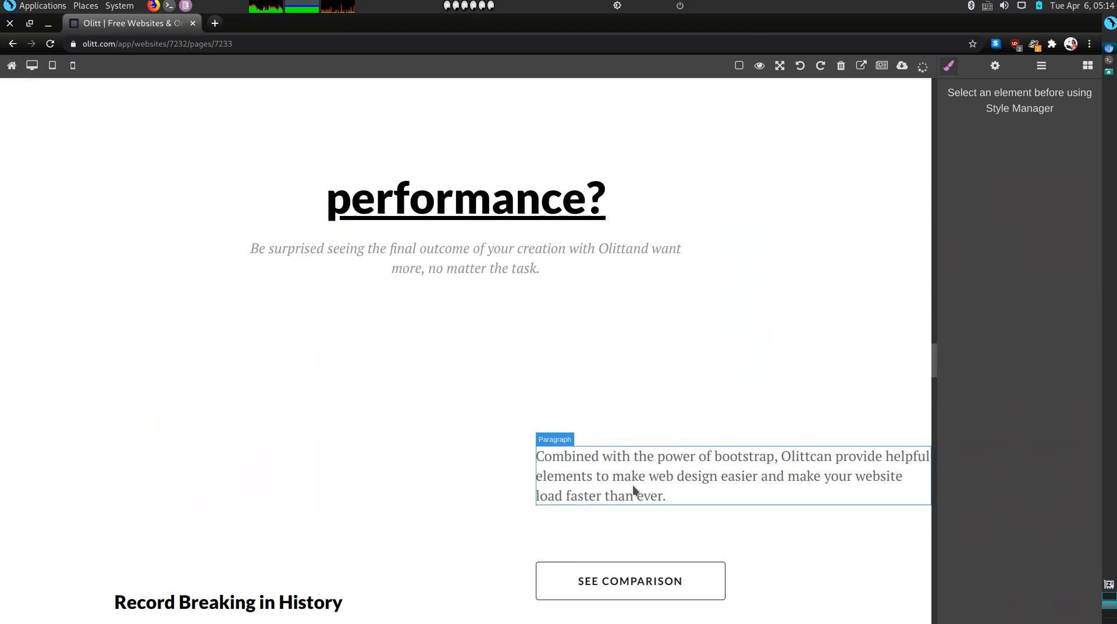
{"action": "scroll", "coordinate": [634, 487], "scroll_direction": "down", "scroll_amount": 15}
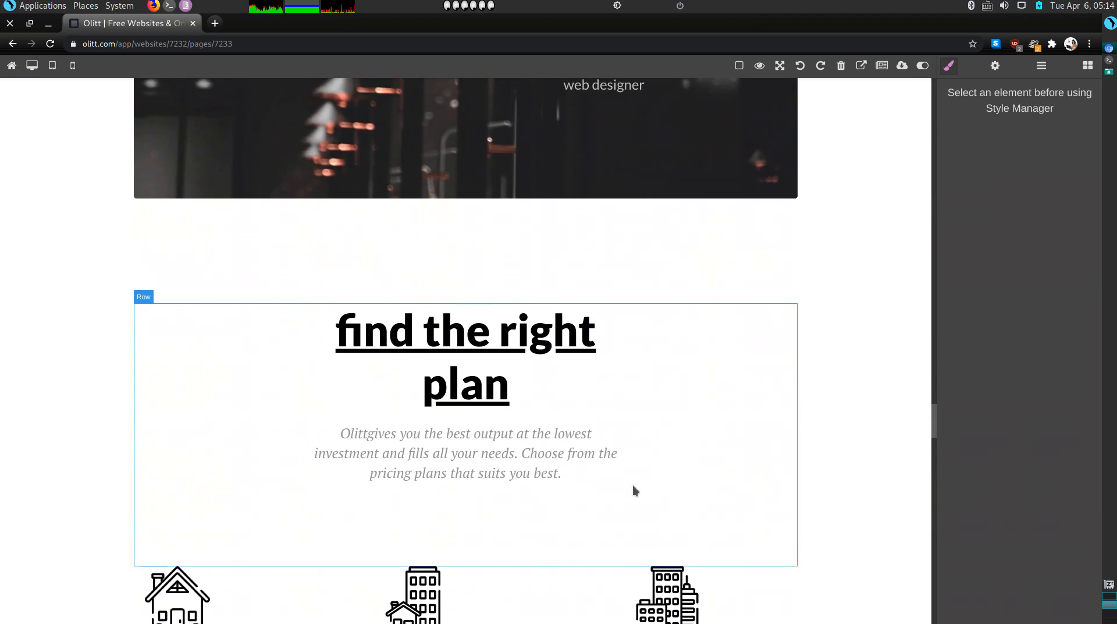
{"action": "scroll", "coordinate": [633, 485], "scroll_direction": "up", "scroll_amount": 12}
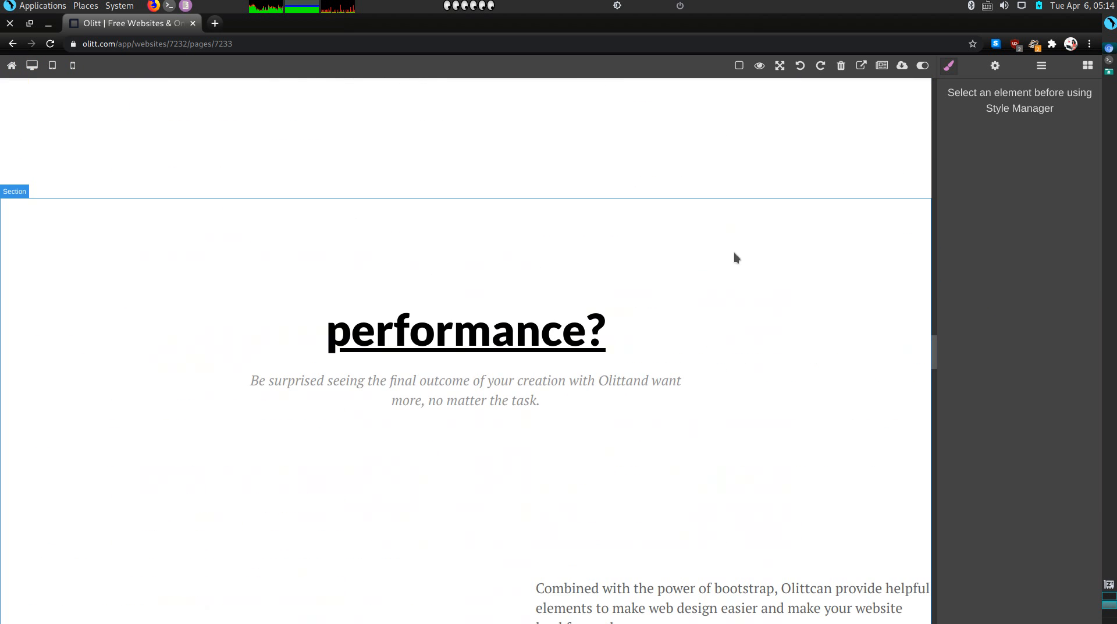
{"action": "left_click", "coordinate": [780, 261]}
{"action": "left_click", "coordinate": [923, 191]}
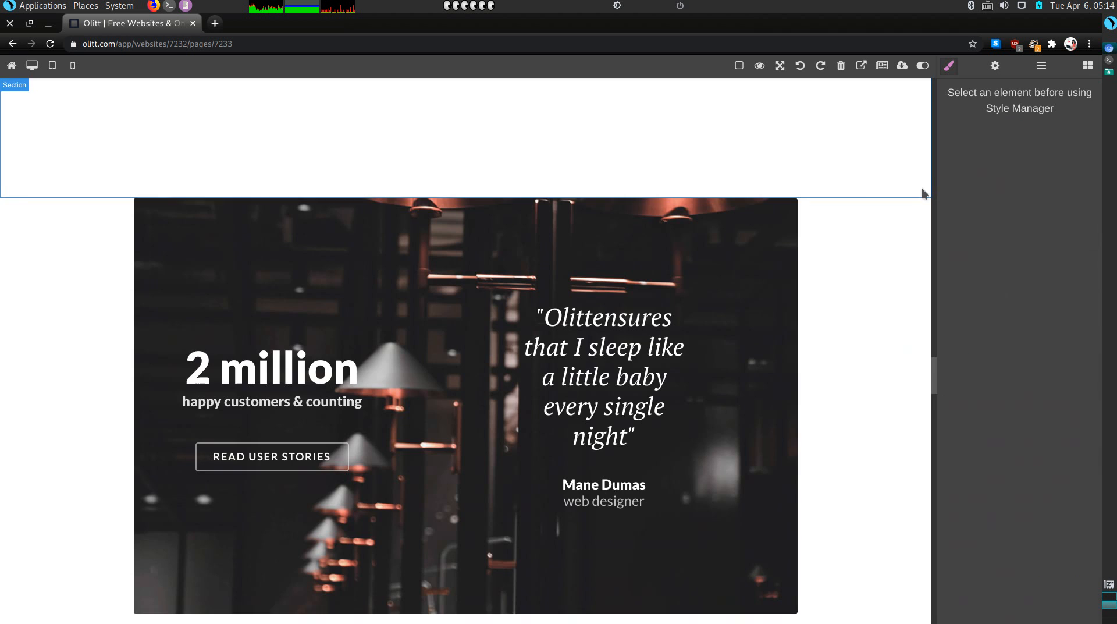
{"action": "left_click", "coordinate": [865, 225]}
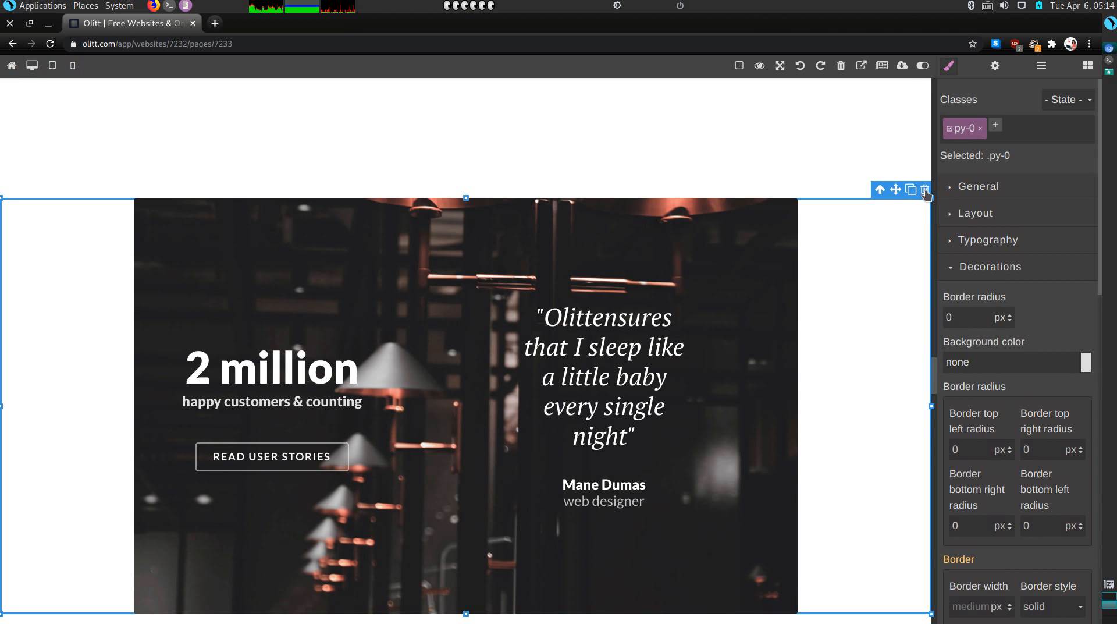
{"action": "left_click", "coordinate": [925, 192]}
{"action": "scroll", "coordinate": [861, 303], "scroll_direction": "down", "scroll_amount": 3}
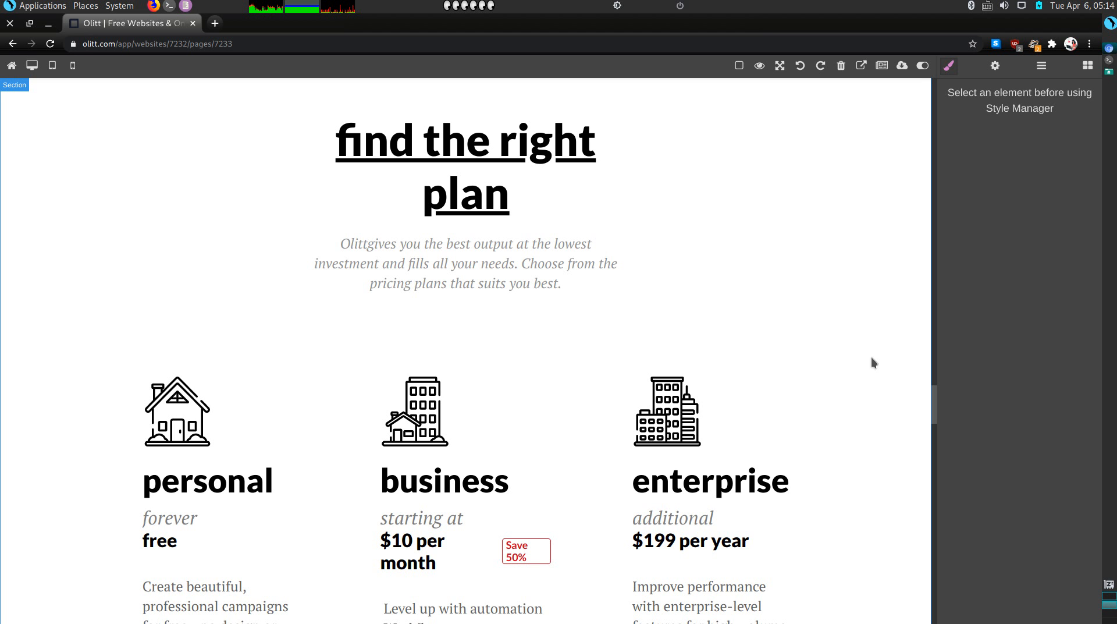
Delete the pricing subtitle paragraph and capitalize the heading to 'Find the right plan'
{"action": "left_click", "coordinate": [536, 260]}
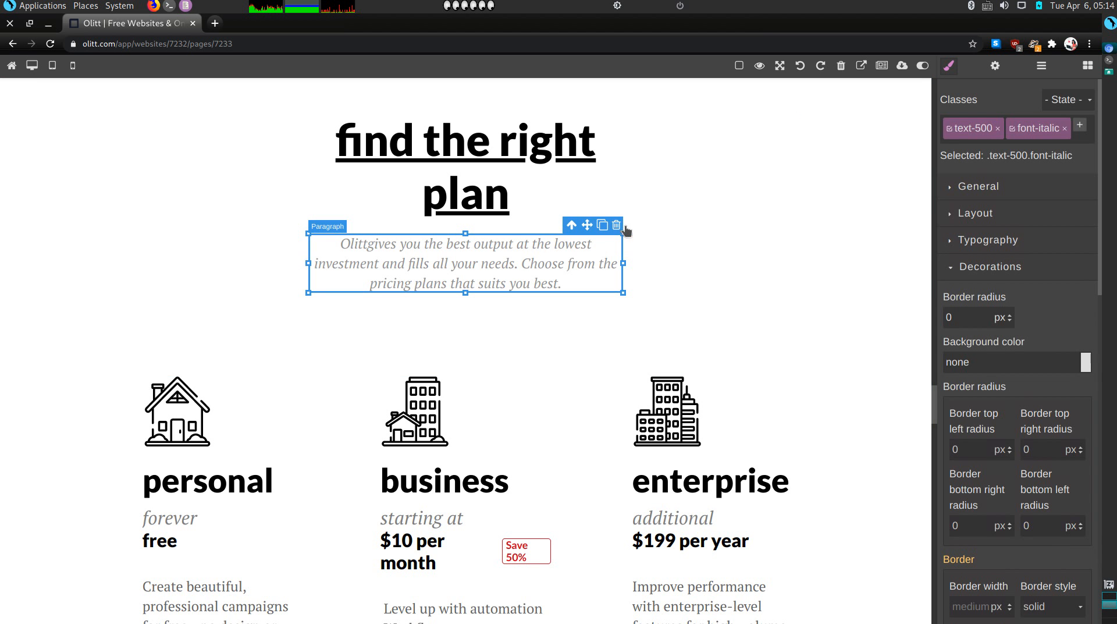
{"action": "left_click", "coordinate": [617, 226]}
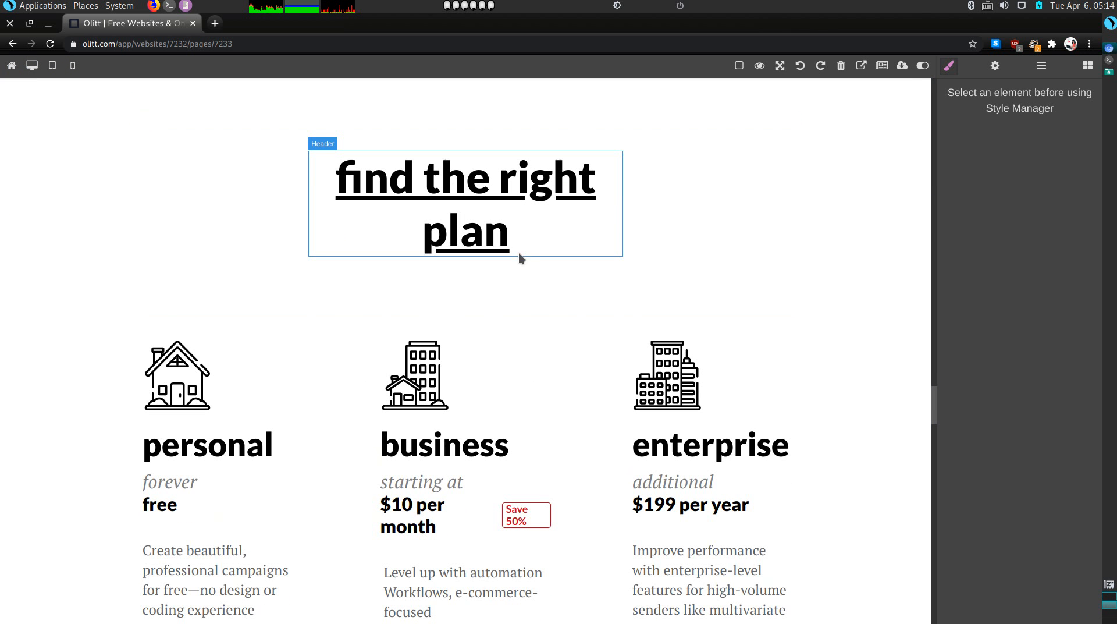
{"action": "double_click", "coordinate": [358, 180]}
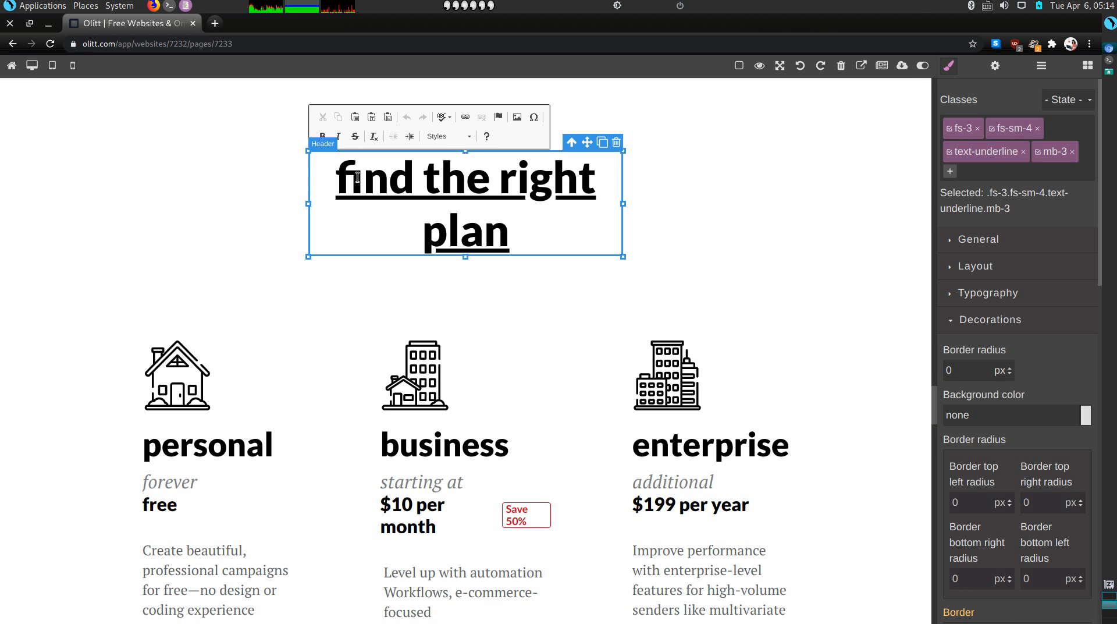
{"action": "key", "text": "BackSpace"}
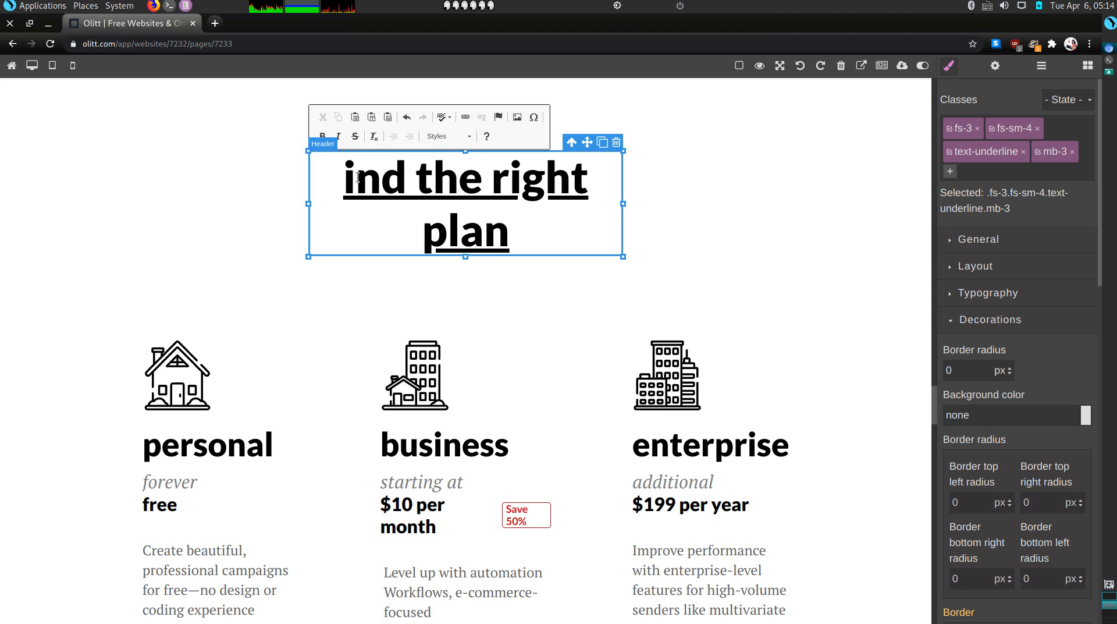
{"action": "type", "text": "F"}
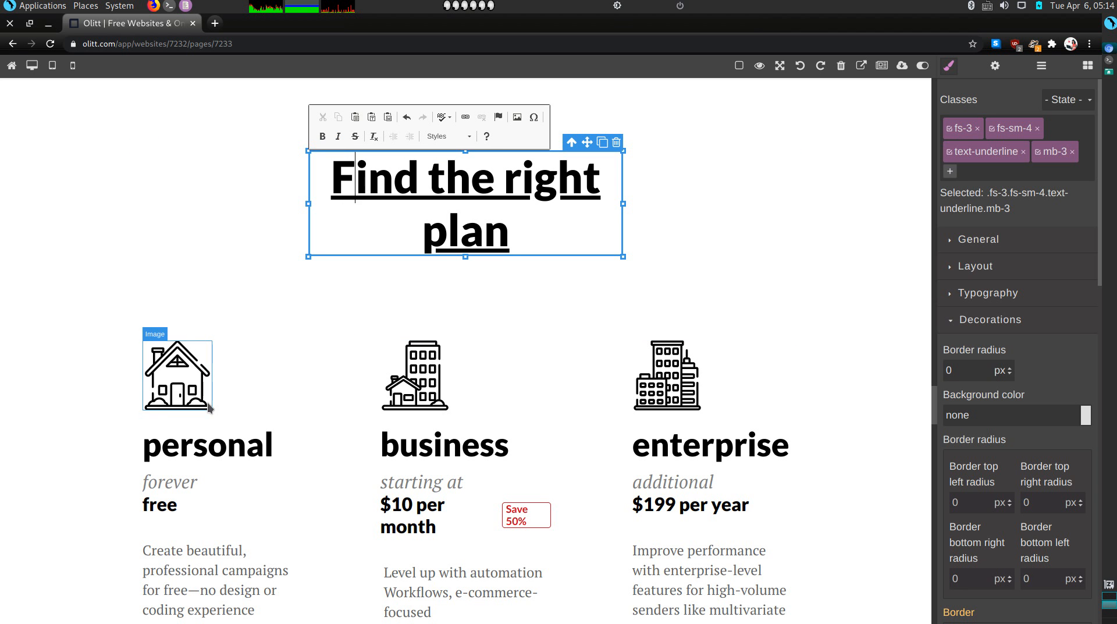
Rename the first pricing plan from 'personal' to 'Cats and Dogs'
{"action": "double_click", "coordinate": [203, 433]}
{"action": "scroll", "coordinate": [204, 407], "scroll_direction": "down", "scroll_amount": 3}
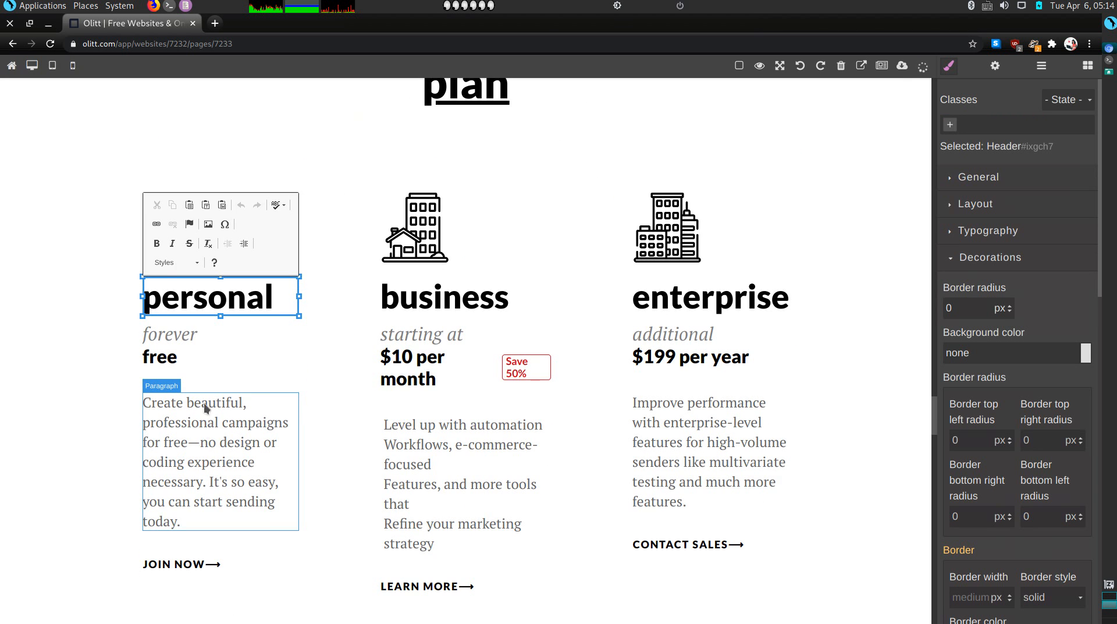
{"action": "double_click", "coordinate": [203, 294]}
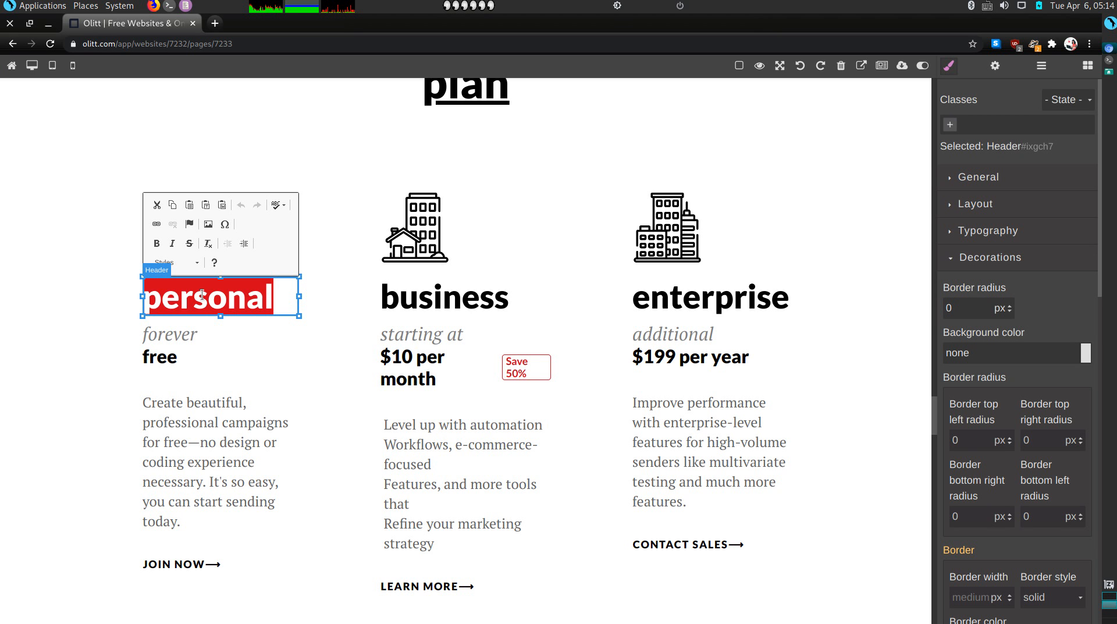
{"action": "type", "text": "Cat"}
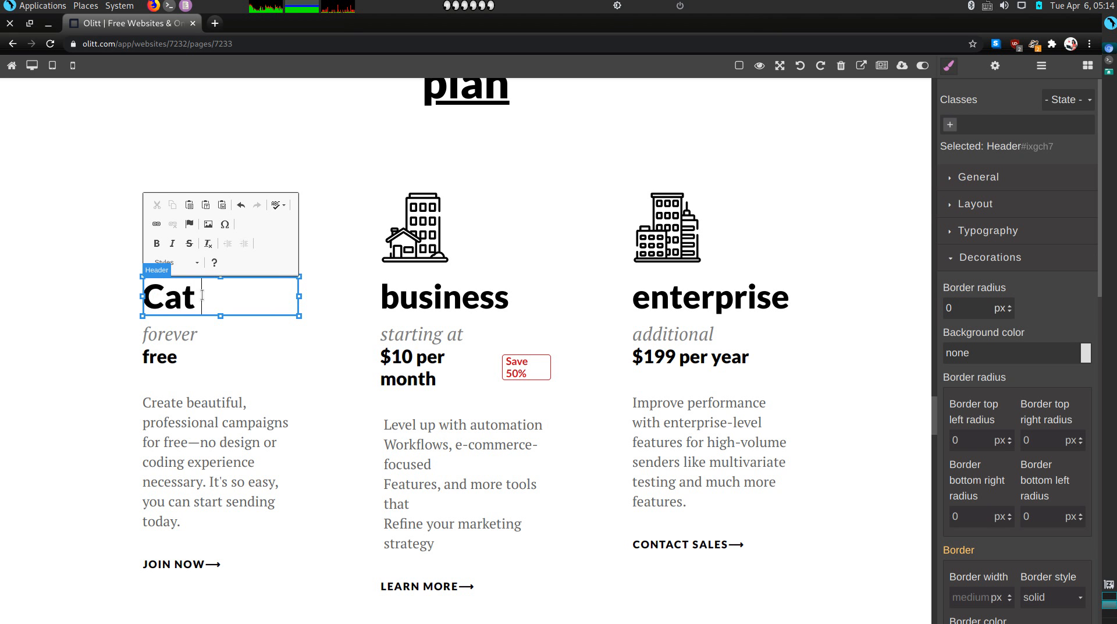
{"action": "type", "text": "s an"}
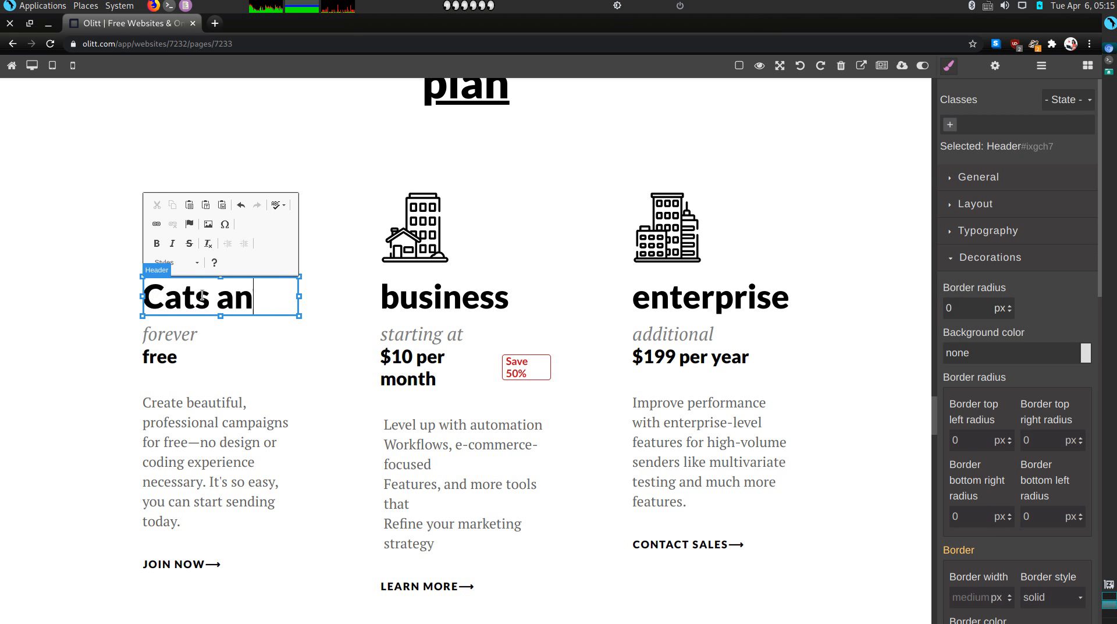
{"action": "type", "text": "d Dogs"}
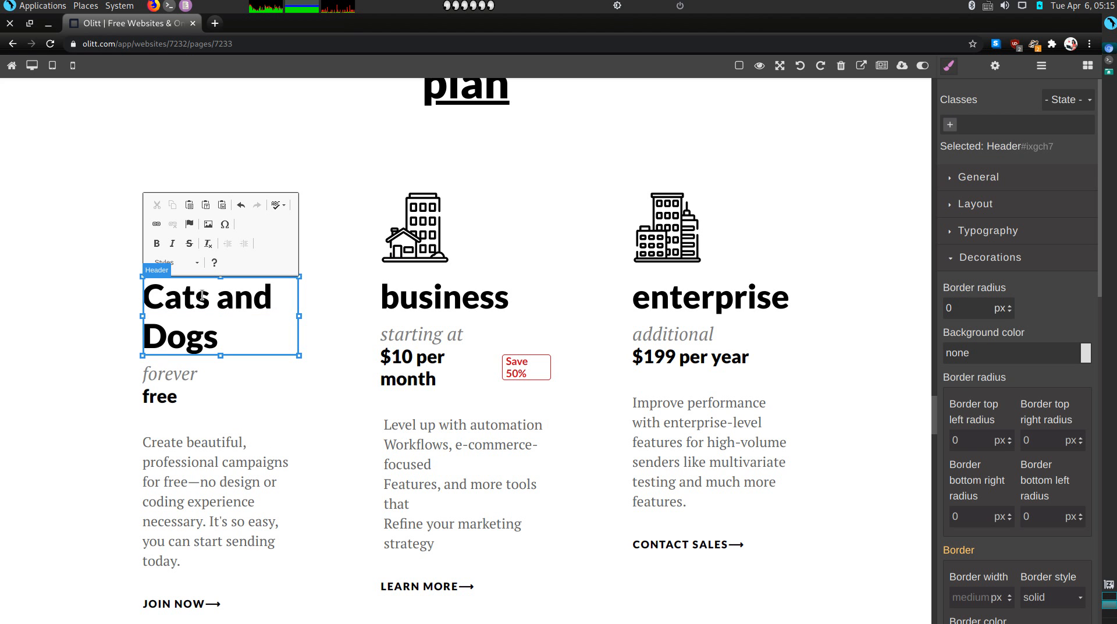
Remove the 'forever' subtitle from the first pricing card
{"action": "left_click", "coordinate": [176, 376]}
{"action": "double_click", "coordinate": [175, 375]}
{"action": "left_click", "coordinate": [174, 373]}
{"action": "key", "text": "ctrl+a"}
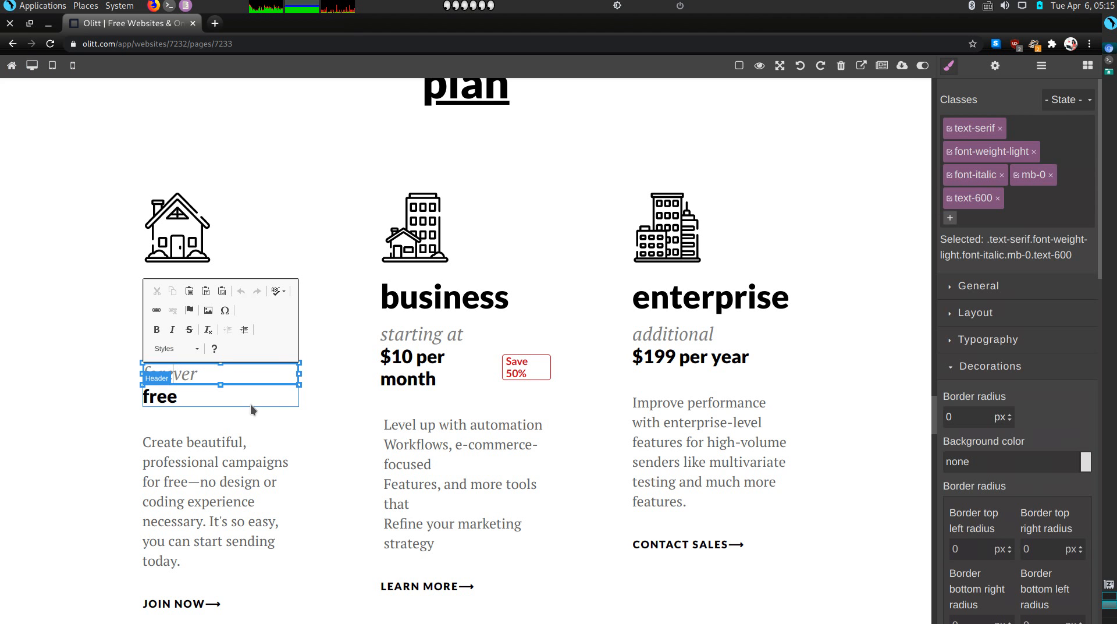
{"action": "left_click", "coordinate": [250, 404]}
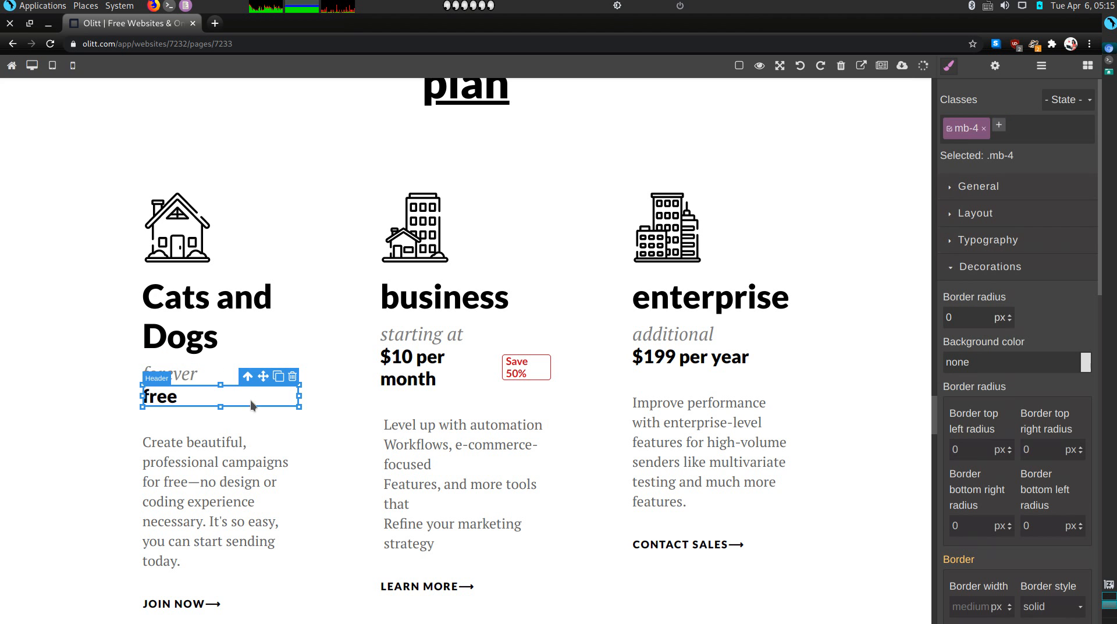
{"action": "left_click", "coordinate": [198, 375]}
{"action": "left_click", "coordinate": [292, 355]}
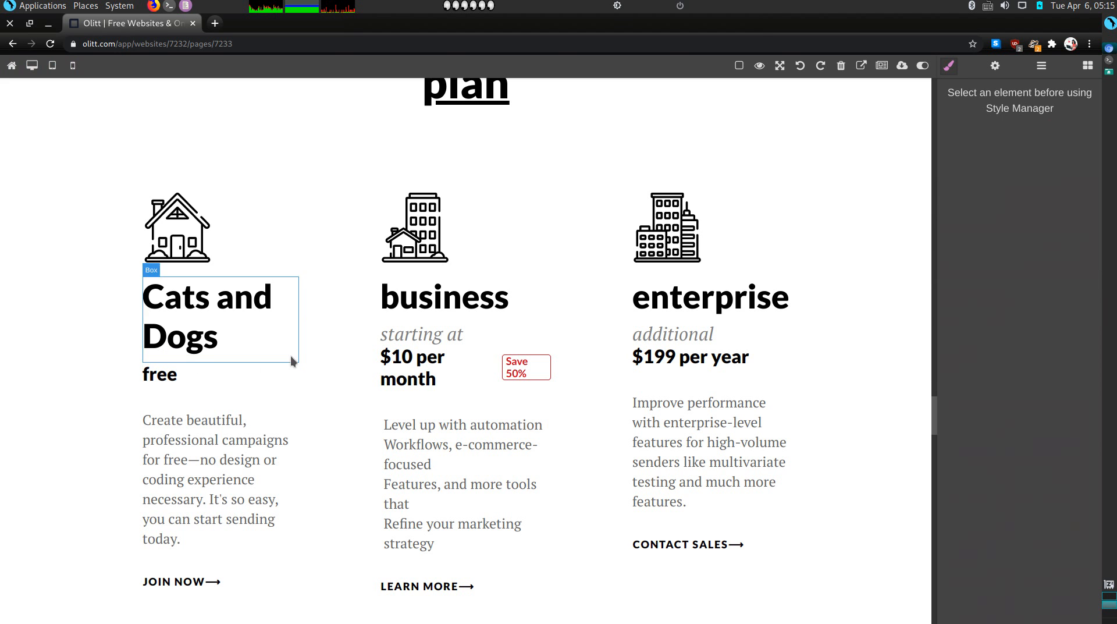
Change the 'free' price line to 'Starting from $ 5 per hour'
{"action": "double_click", "coordinate": [168, 378]}
{"action": "type", "text": "Starting from"}
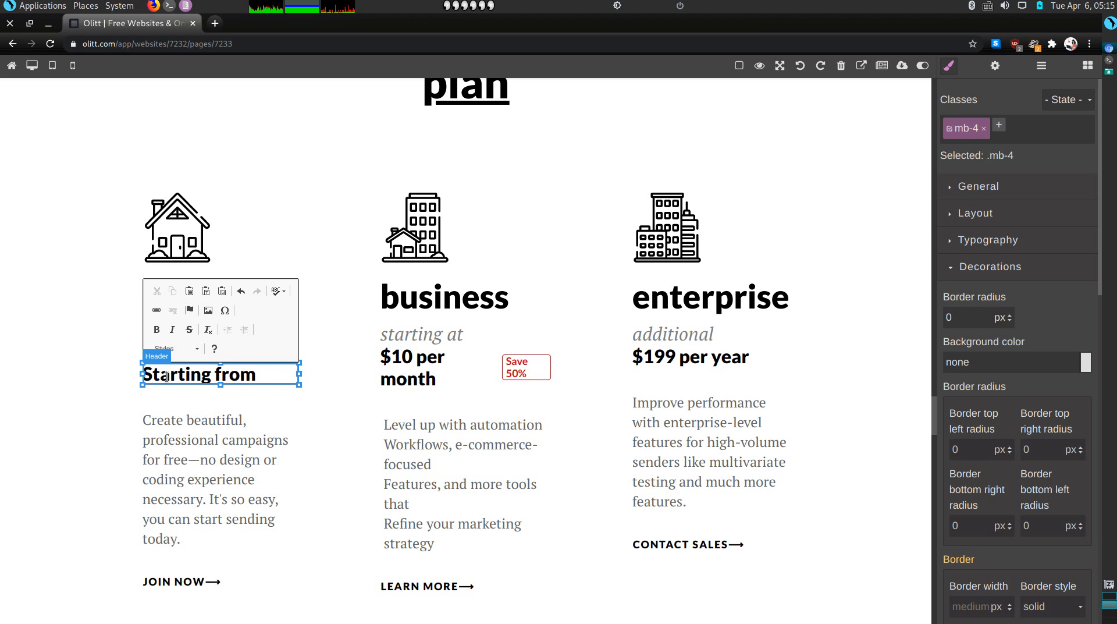
{"action": "type", "text": " $ 5/"}
{"action": "key", "text": "BackSpace"}
{"action": "type", "text": "per hour"}
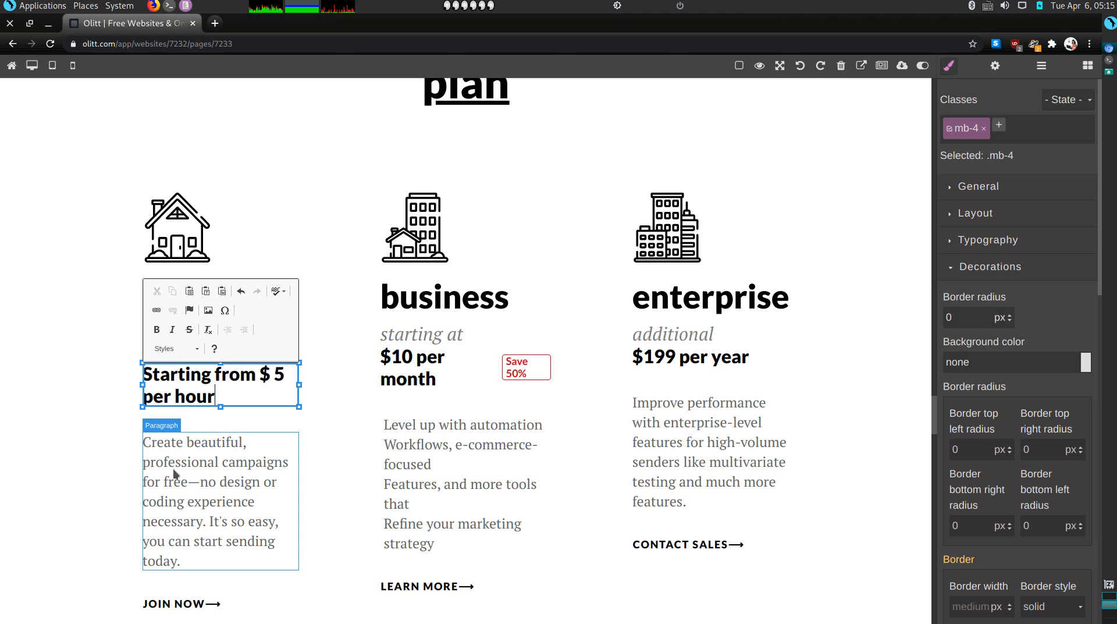
Delete the first card's description paragraph and its JOIN NOW button
{"action": "left_click", "coordinate": [178, 487]}
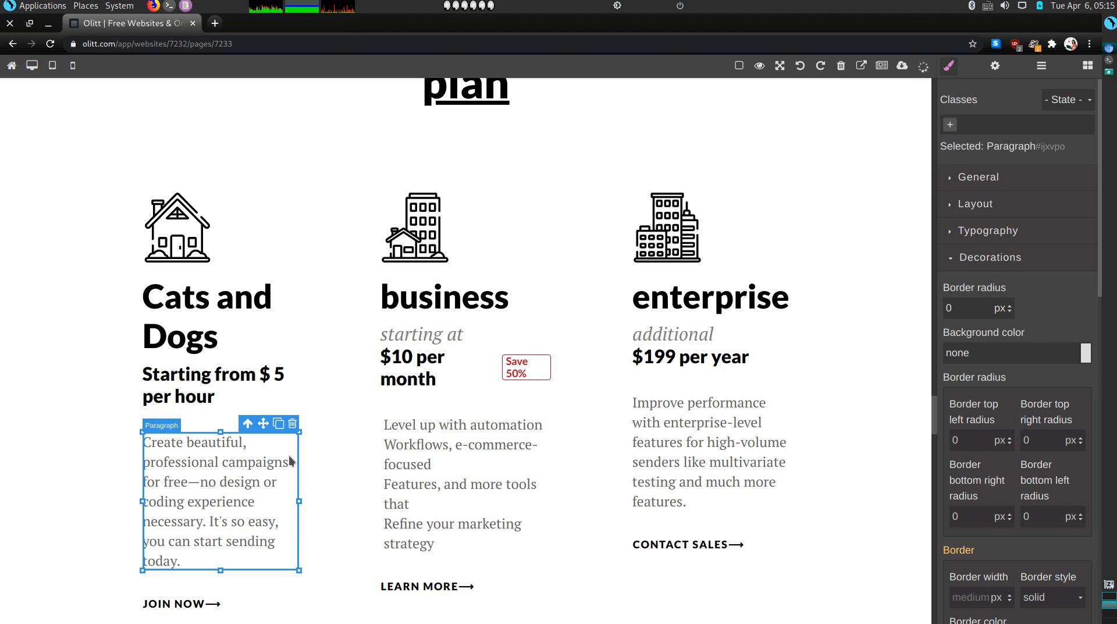
{"action": "left_click", "coordinate": [292, 427]}
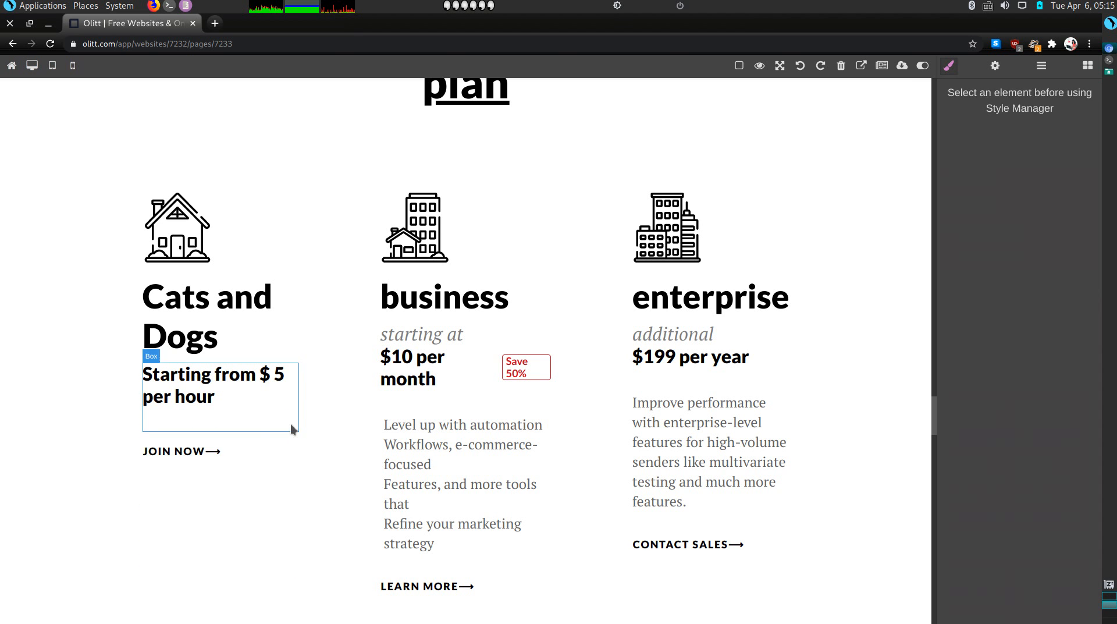
{"action": "left_click", "coordinate": [248, 444]}
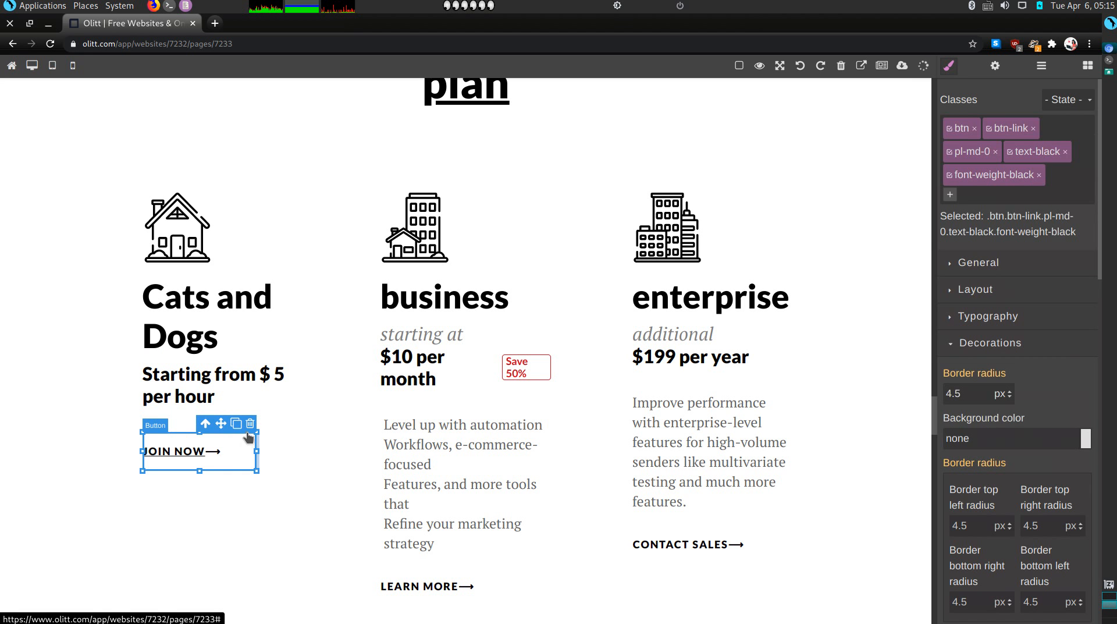
{"action": "left_click", "coordinate": [250, 425]}
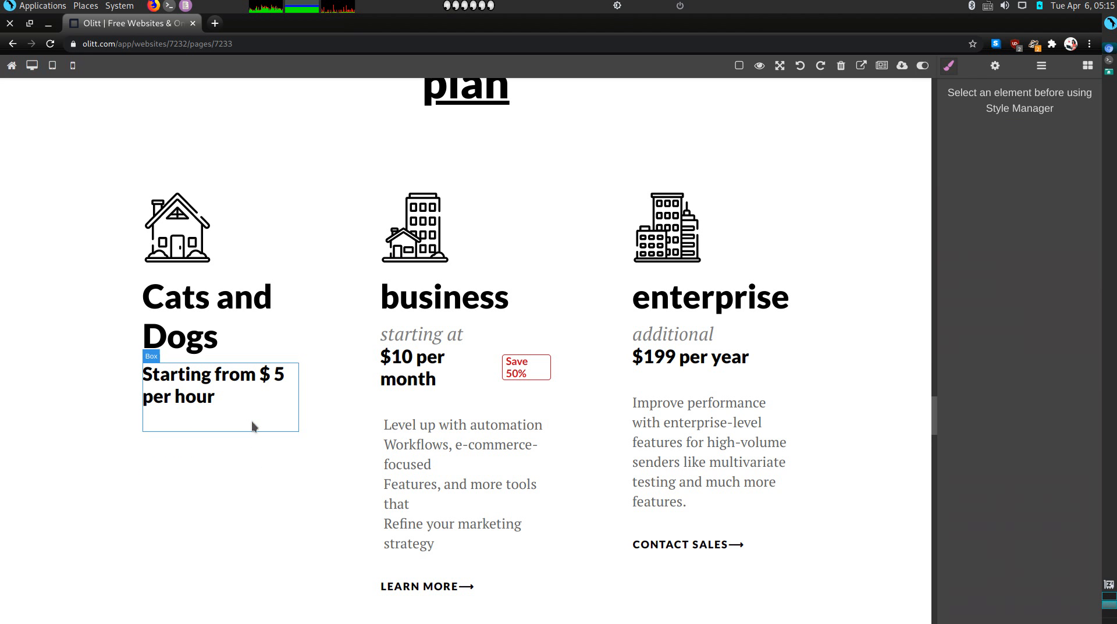
Retitle the middle pricing card's heading to 'Raccoons, Parrots and Rabbits'
{"action": "double_click", "coordinate": [413, 302]}
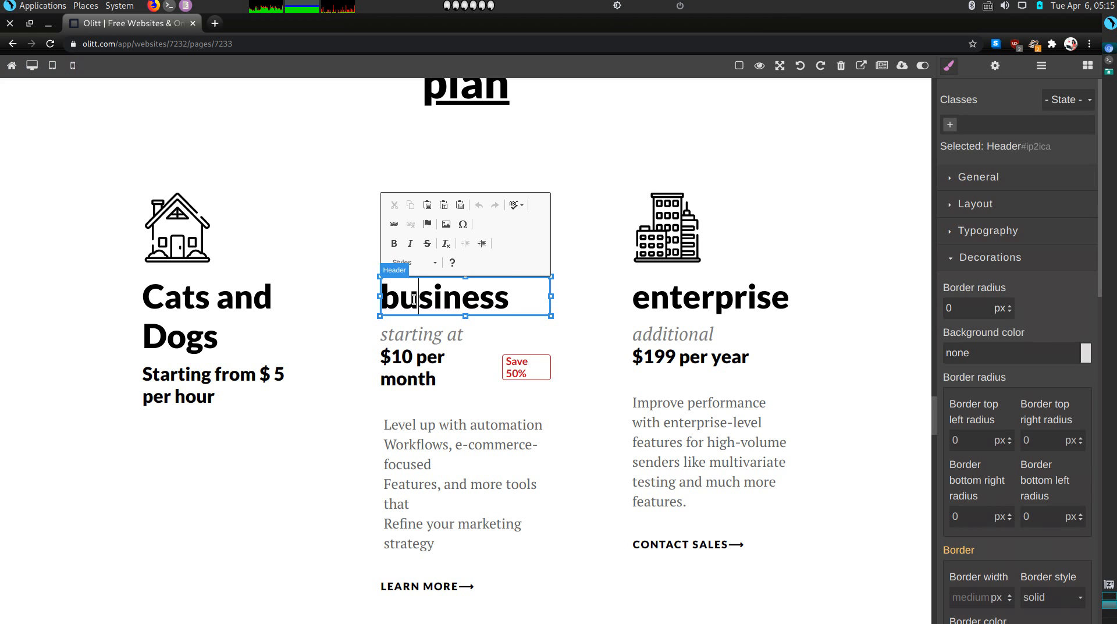
{"action": "double_click", "coordinate": [413, 302]}
{"action": "type", "text": "Rac"}
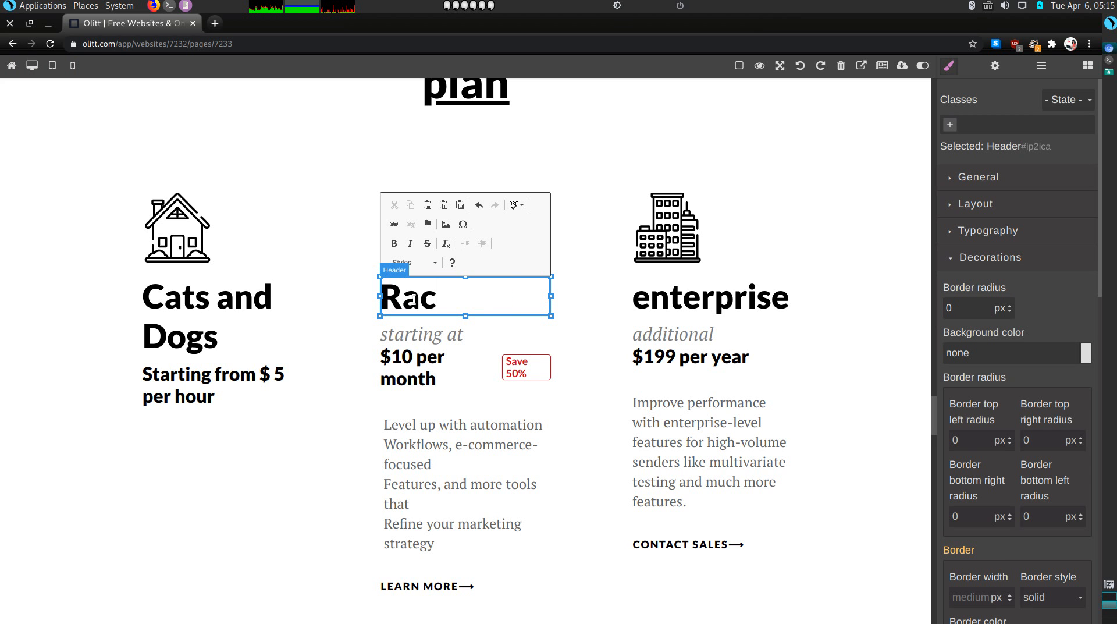
{"action": "type", "text": "coons"}
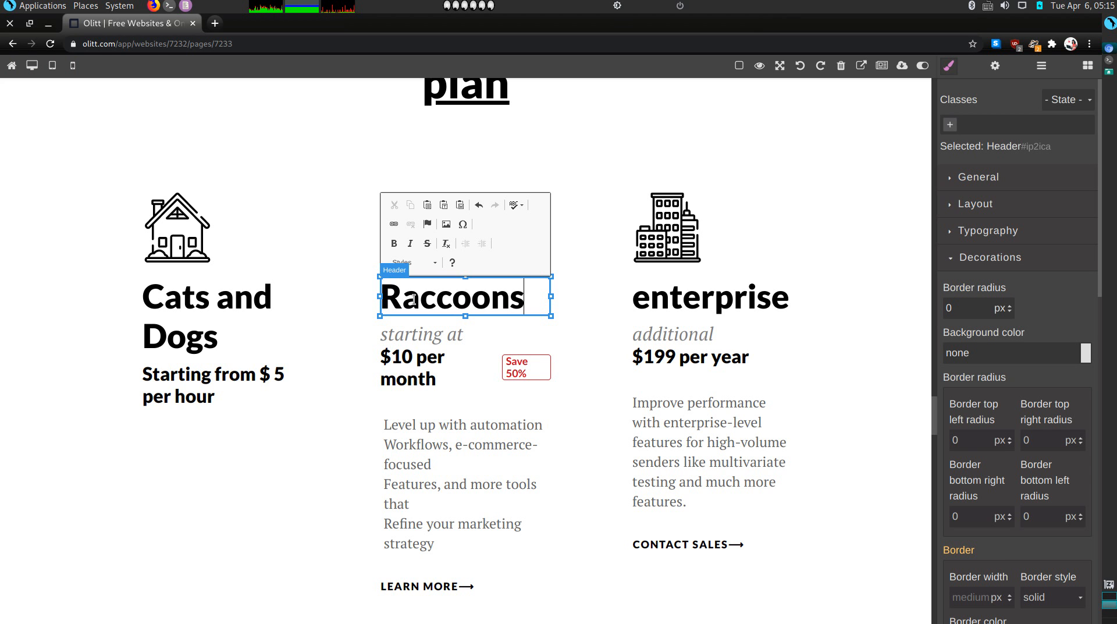
{"action": "type", "text": ", Parrots and "}
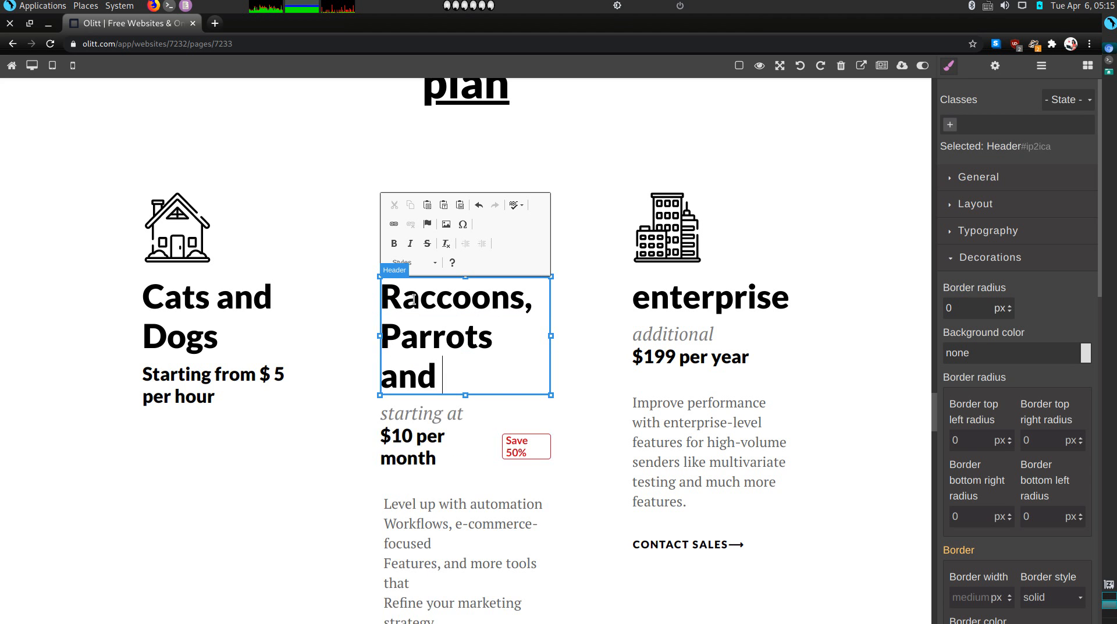
{"action": "type", "text": "Rabbits"}
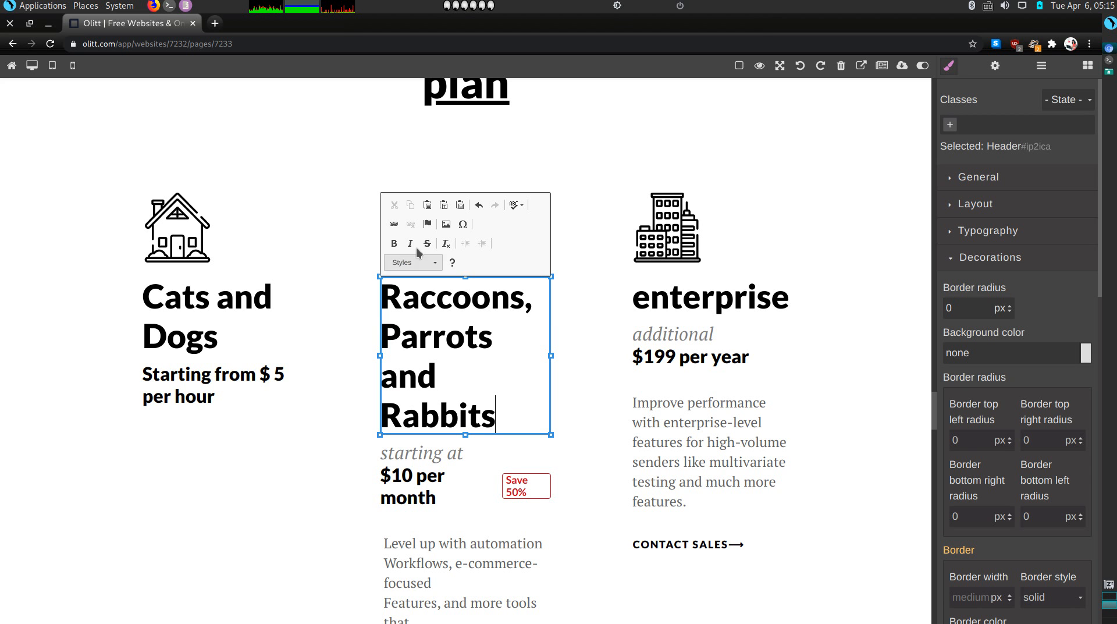
Delete the middle card's Save 50% badge and its 'starting at' line
{"action": "left_click", "coordinate": [534, 495]}
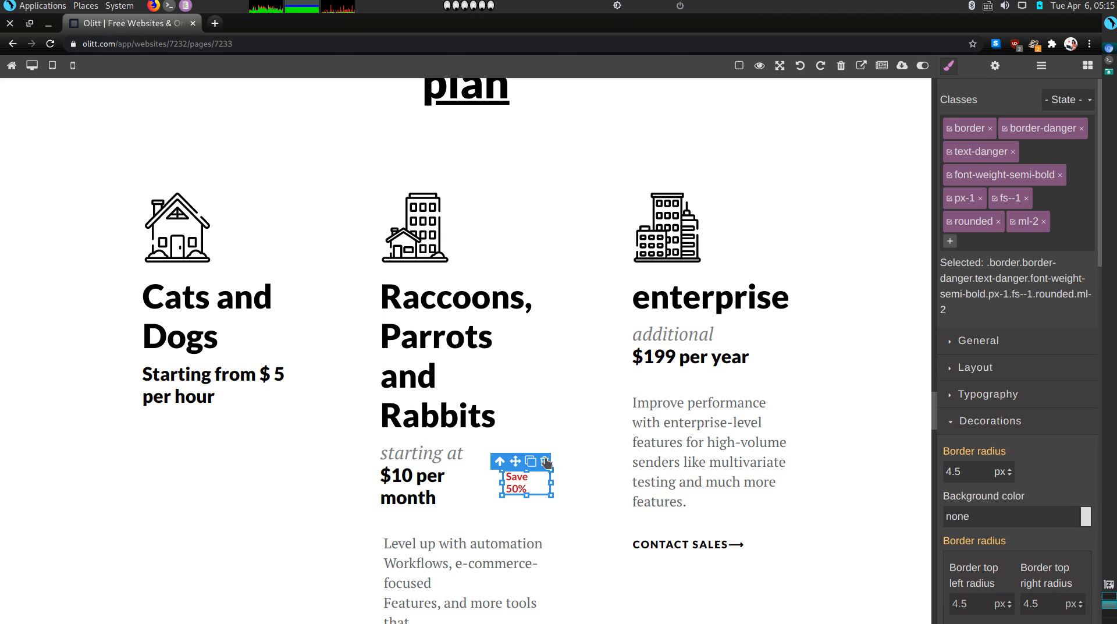
{"action": "left_click", "coordinate": [545, 462]}
{"action": "left_click", "coordinate": [488, 465]}
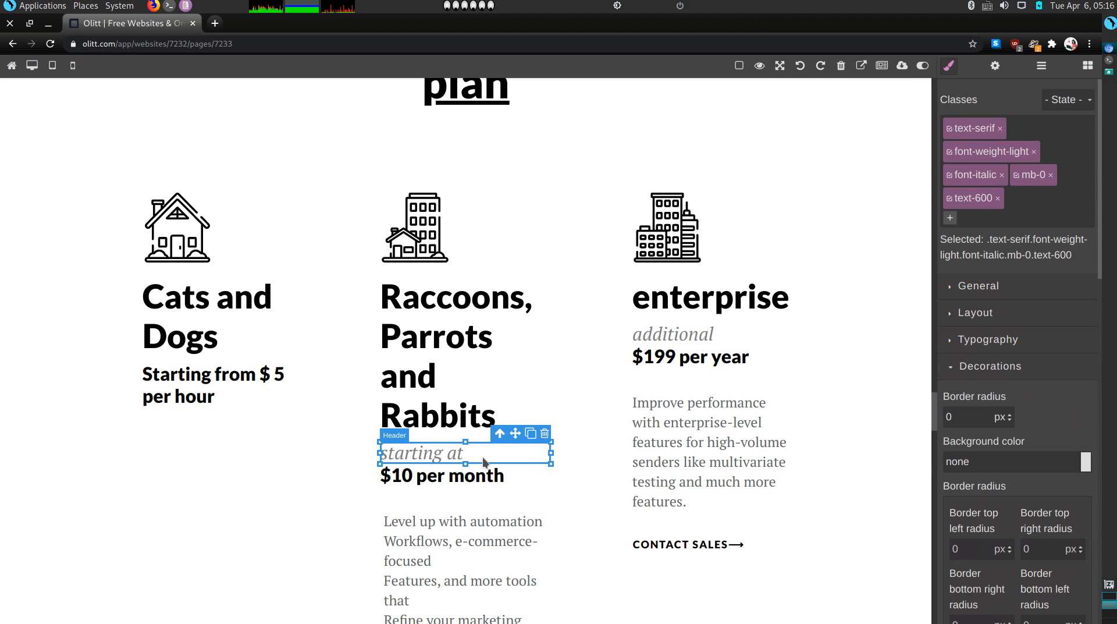
{"action": "left_click", "coordinate": [545, 433]}
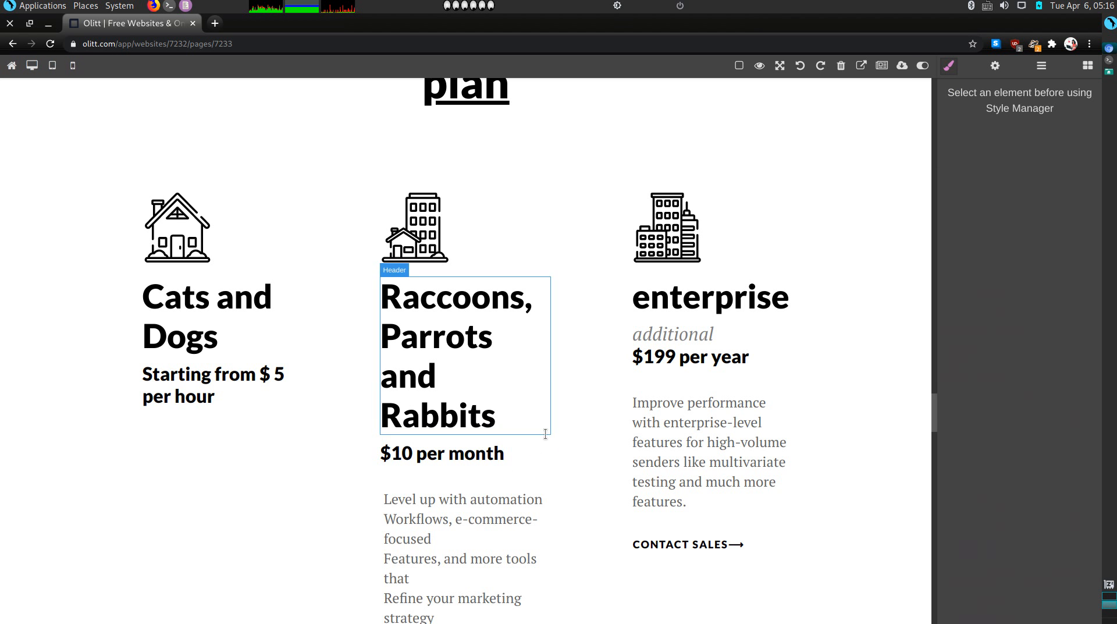
Change the middle card's price line to read 'Starting form $10 per hour'
{"action": "left_click", "coordinate": [385, 453]}
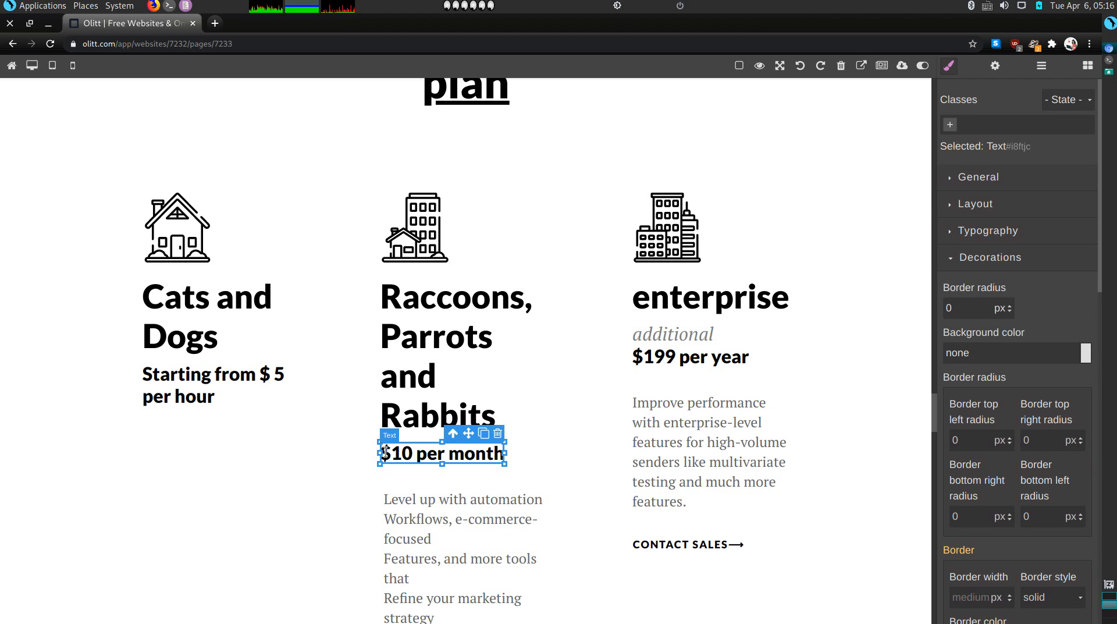
{"action": "type", "text": "S"}
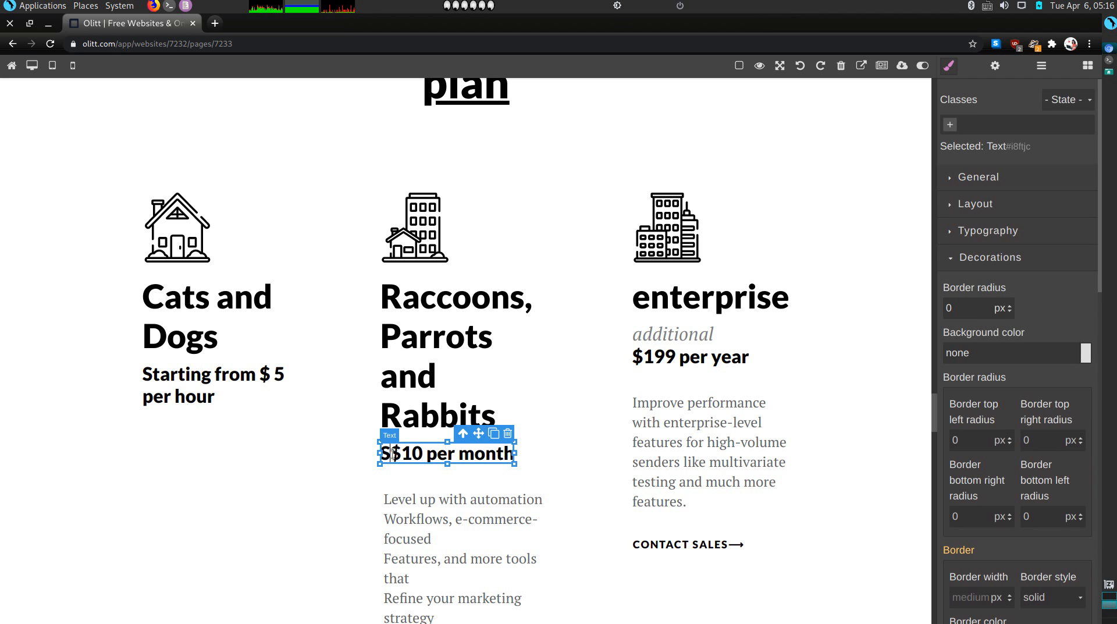
{"action": "type", "text": "tart"}
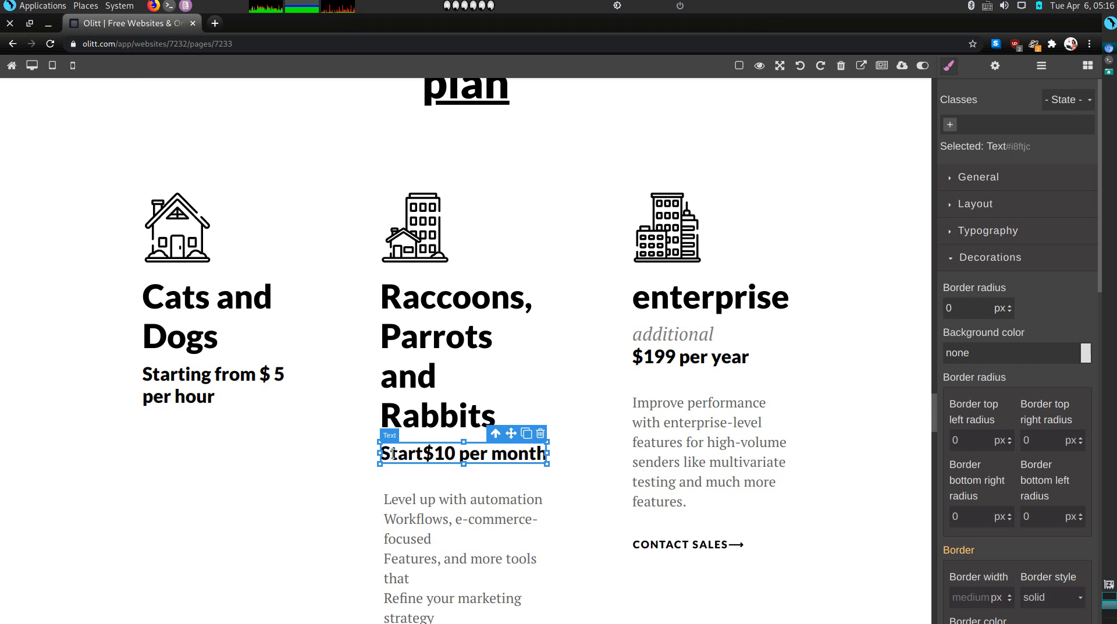
{"action": "type", "text": "ing form"}
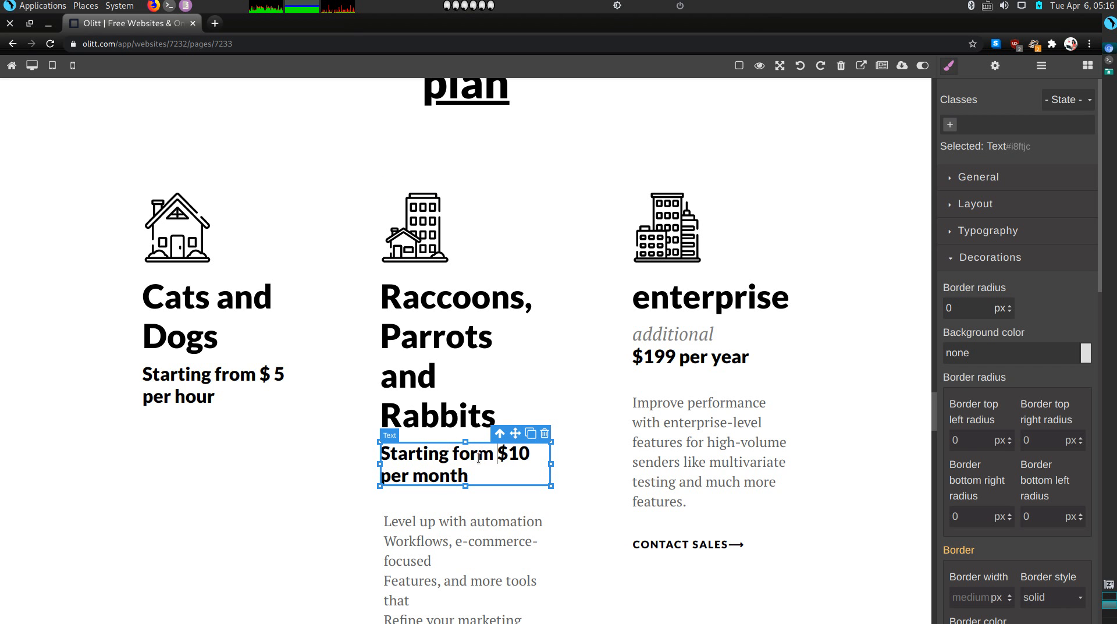
{"action": "left_click", "coordinate": [475, 477]}
{"action": "key", "text": "BackSpace"}
{"action": "key", "text": "BackSpace"}
{"action": "key", "text": "BackSpace"}
{"action": "key", "text": "BackSpace"}
{"action": "key", "text": "BackSpace"}
{"action": "type", "text": "hour"}
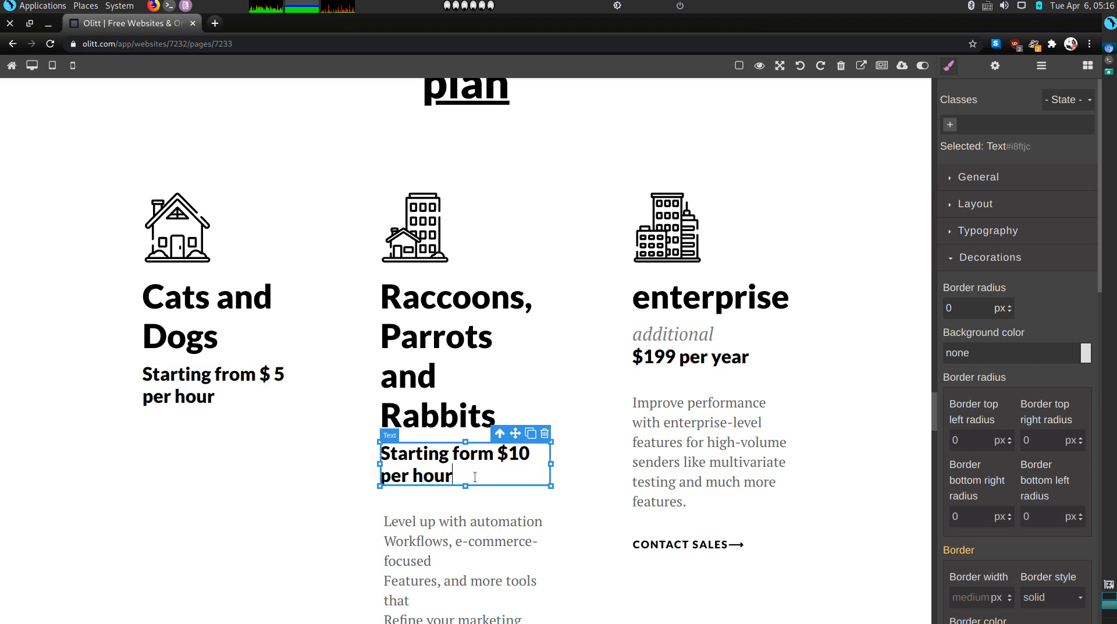
Delete the four feature lines, the LEARN MORE link and the leftover empty box
{"action": "left_click", "coordinate": [480, 525]}
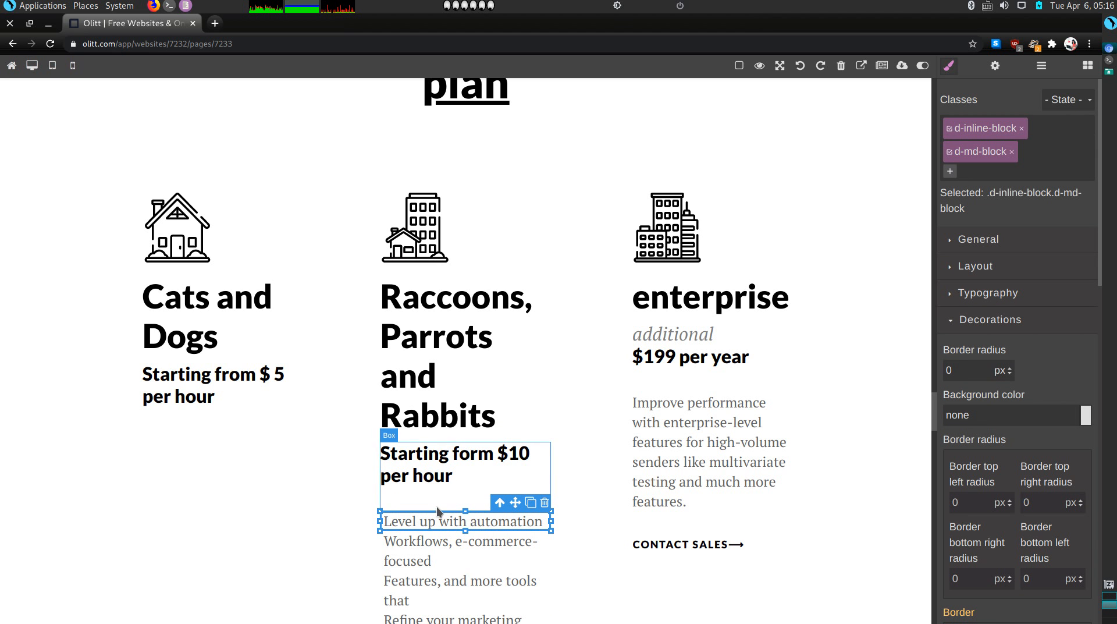
{"action": "left_click", "coordinate": [545, 502]}
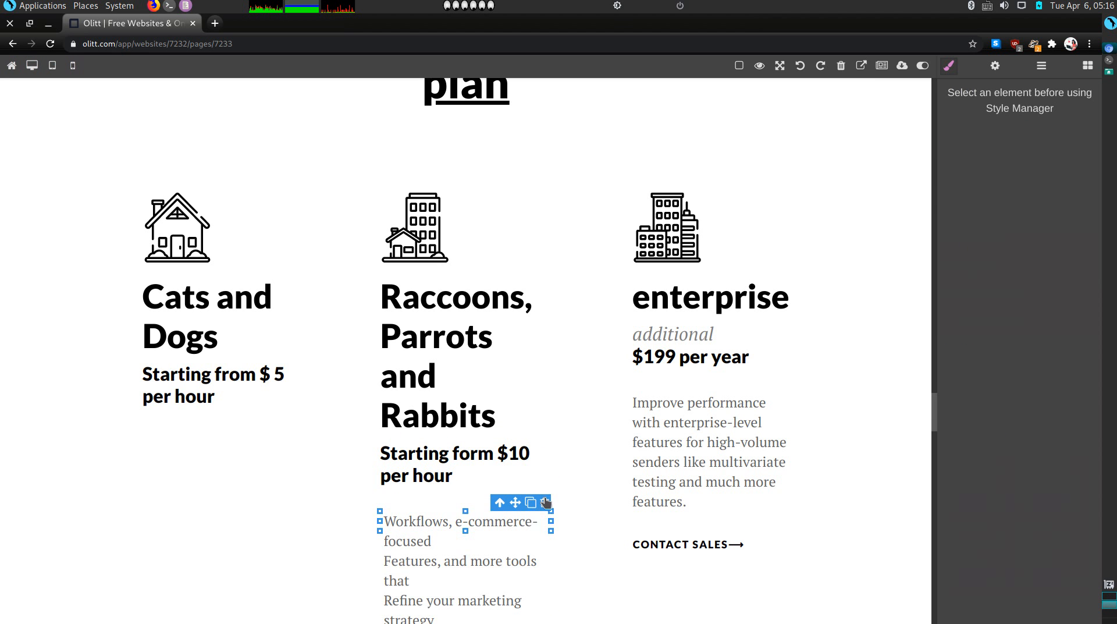
{"action": "left_click", "coordinate": [530, 534]}
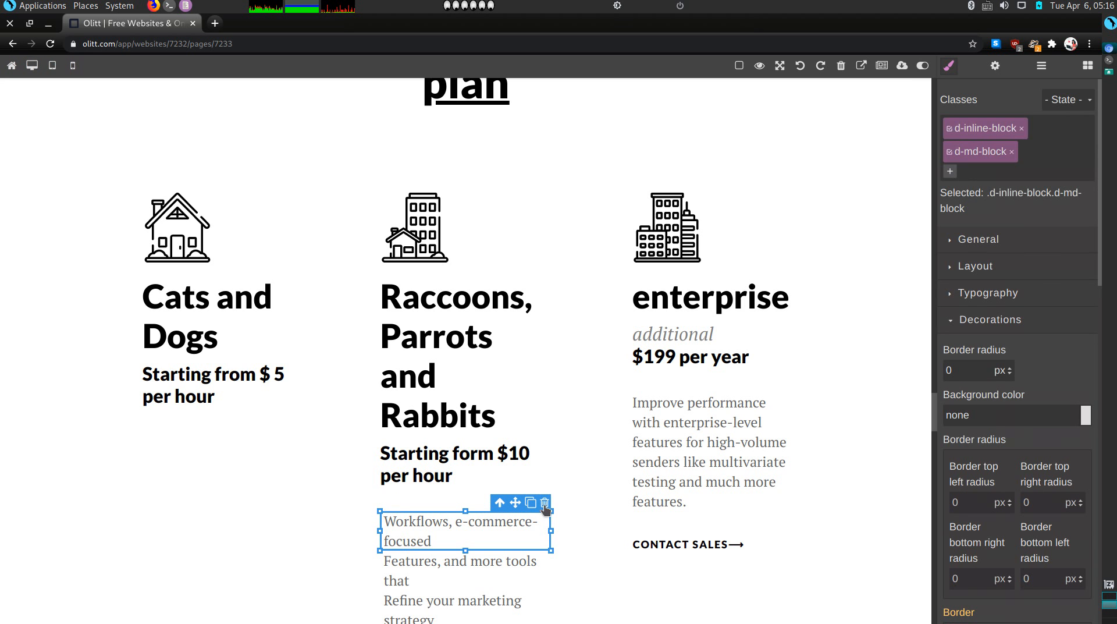
{"action": "left_click", "coordinate": [545, 504]}
{"action": "left_click", "coordinate": [525, 545]}
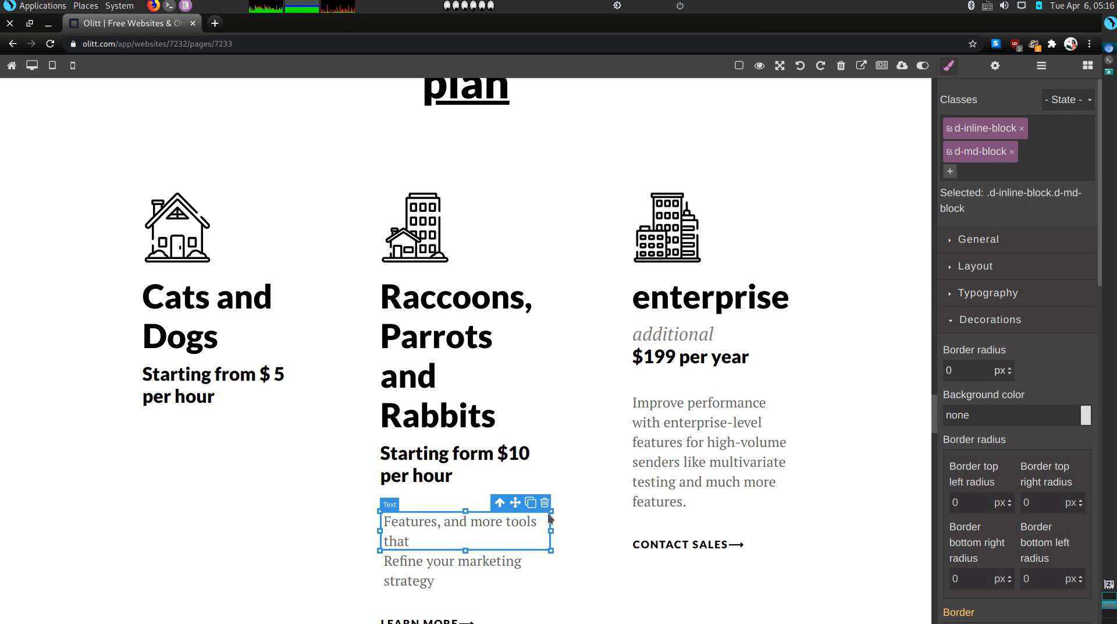
{"action": "left_click", "coordinate": [541, 504]}
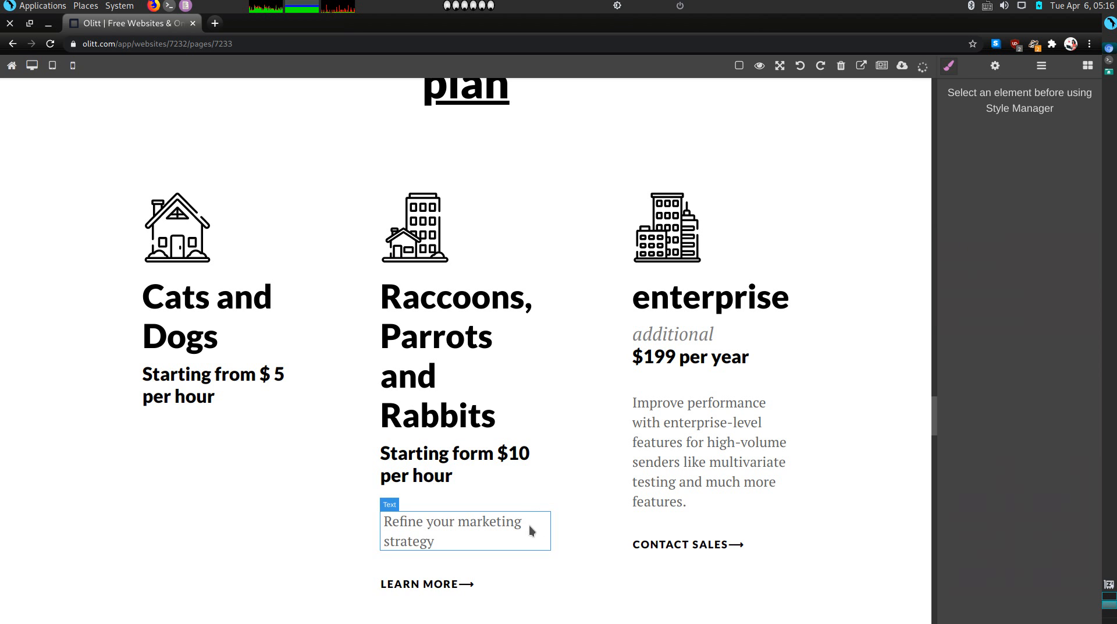
{"action": "left_click", "coordinate": [522, 528]}
{"action": "left_click", "coordinate": [543, 502]}
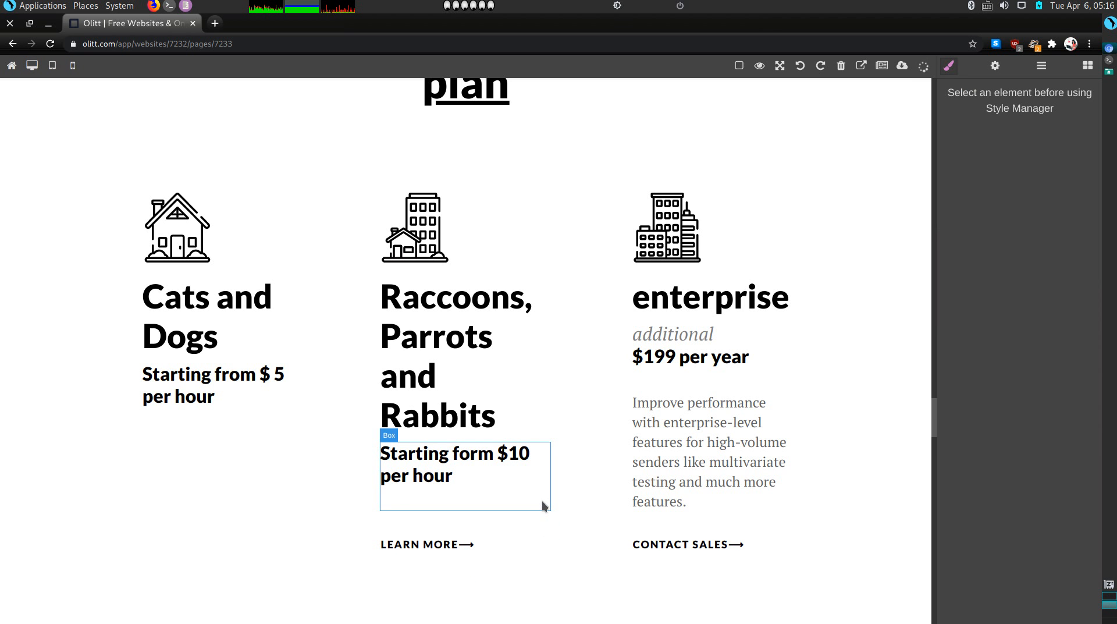
{"action": "left_click", "coordinate": [514, 540]}
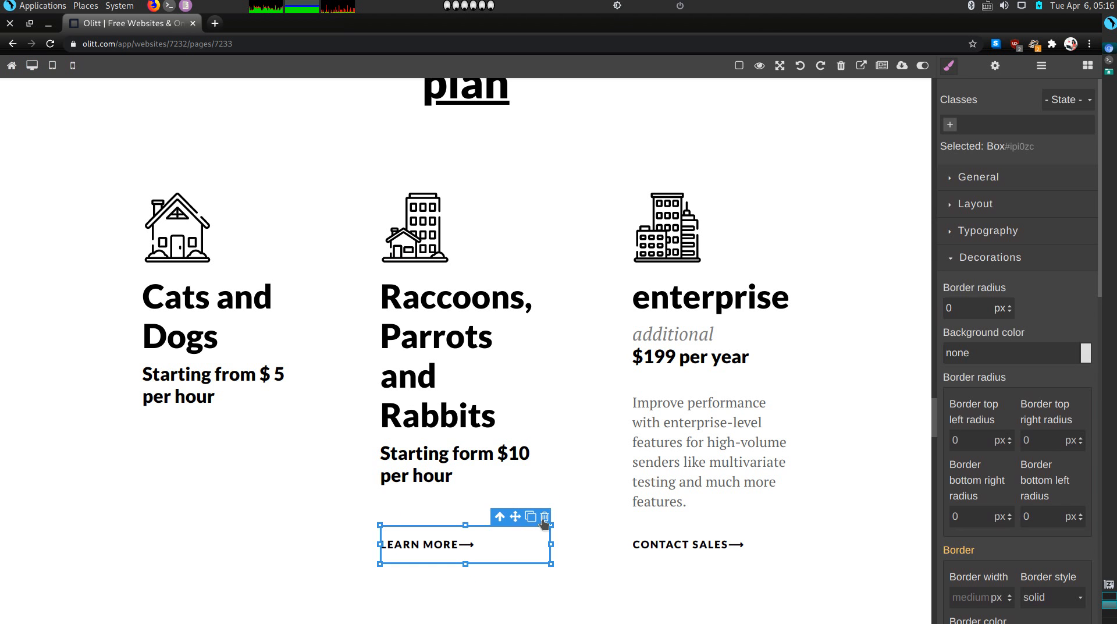
{"action": "left_click", "coordinate": [545, 517]}
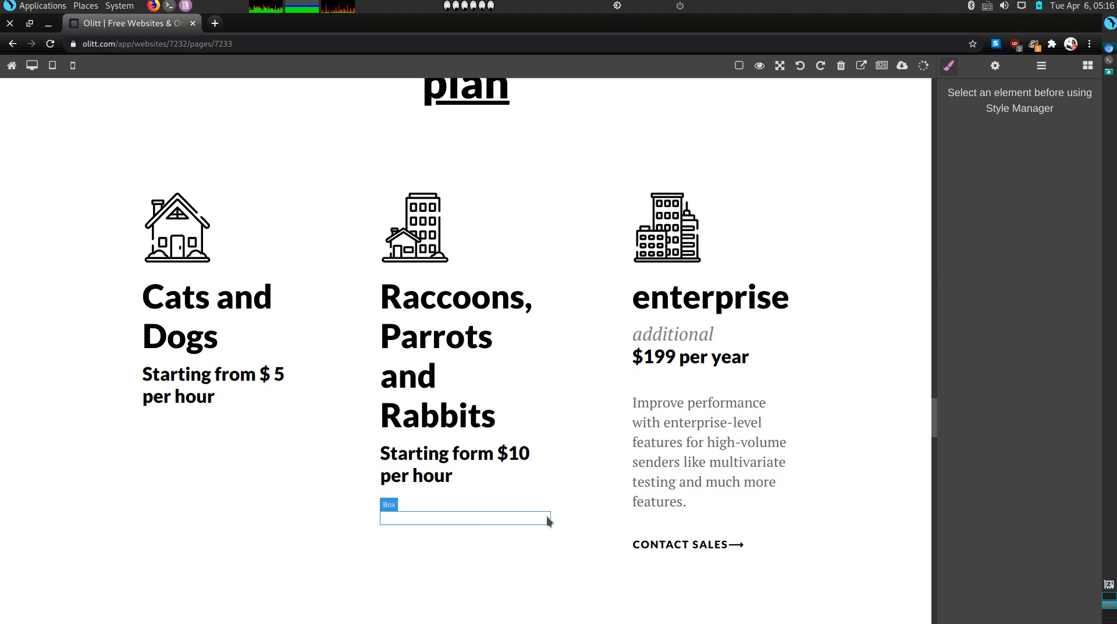
{"action": "left_click", "coordinate": [484, 523]}
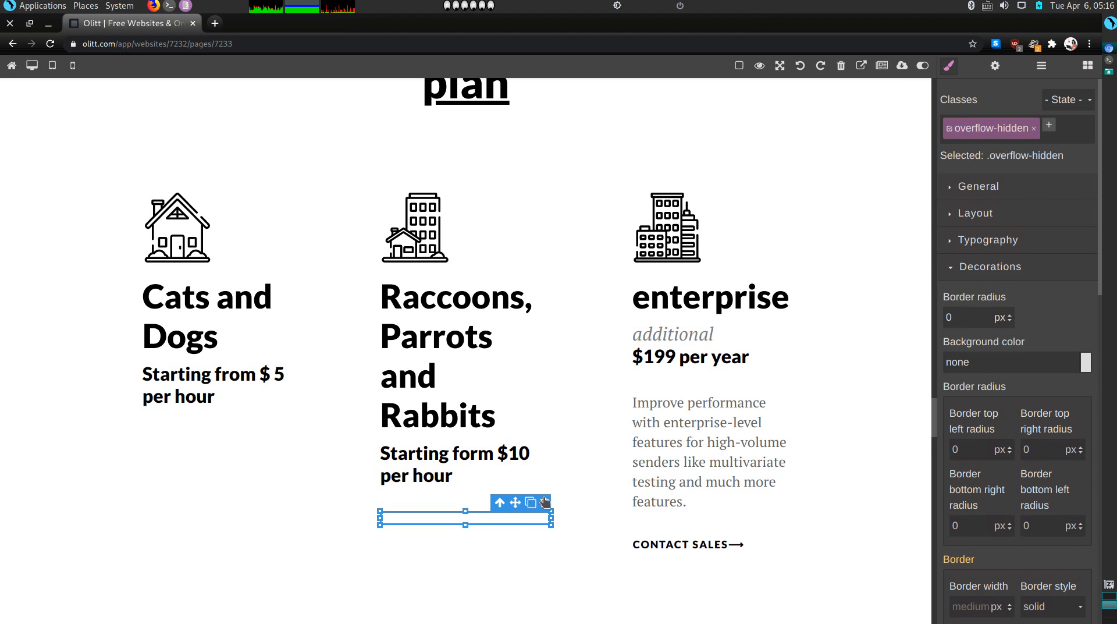
{"action": "left_click", "coordinate": [545, 502]}
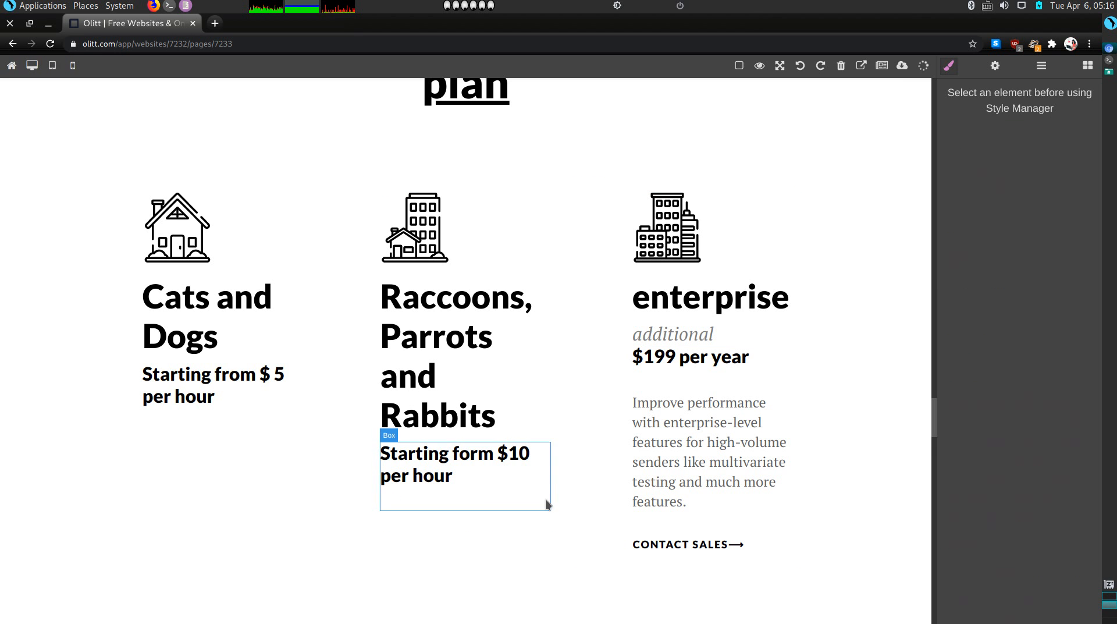
Rename the third card's heading to 'Horses' and remove the extra line beneath it
{"action": "double_click", "coordinate": [692, 300]}
{"action": "double_click", "coordinate": [690, 296]}
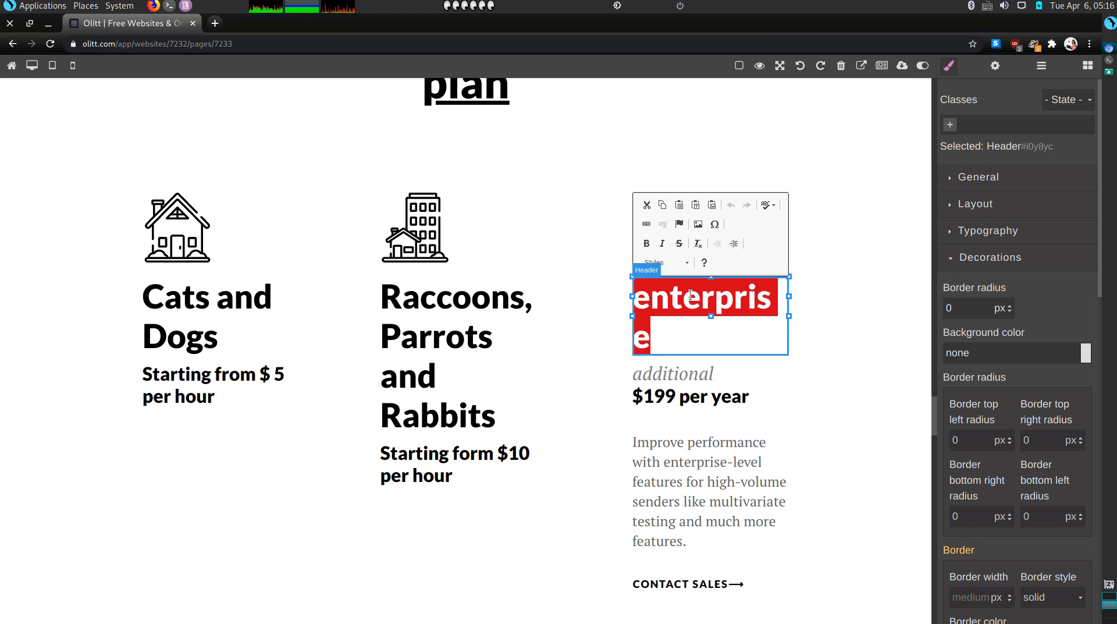
{"action": "type", "text": "Horses"}
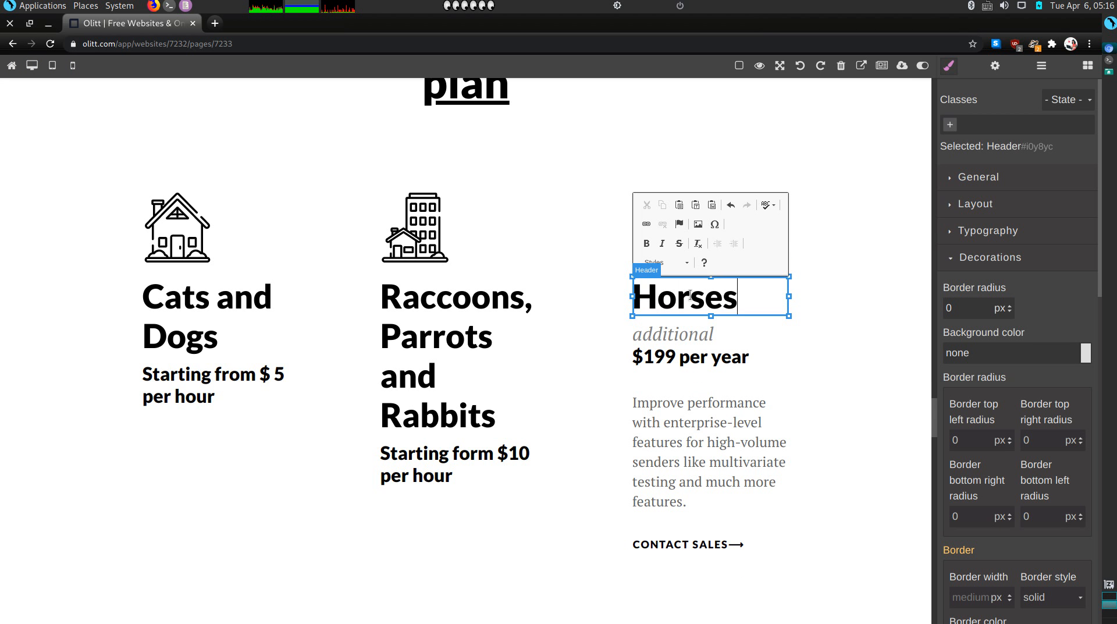
{"action": "left_click", "coordinate": [683, 336]}
{"action": "left_click", "coordinate": [783, 314]}
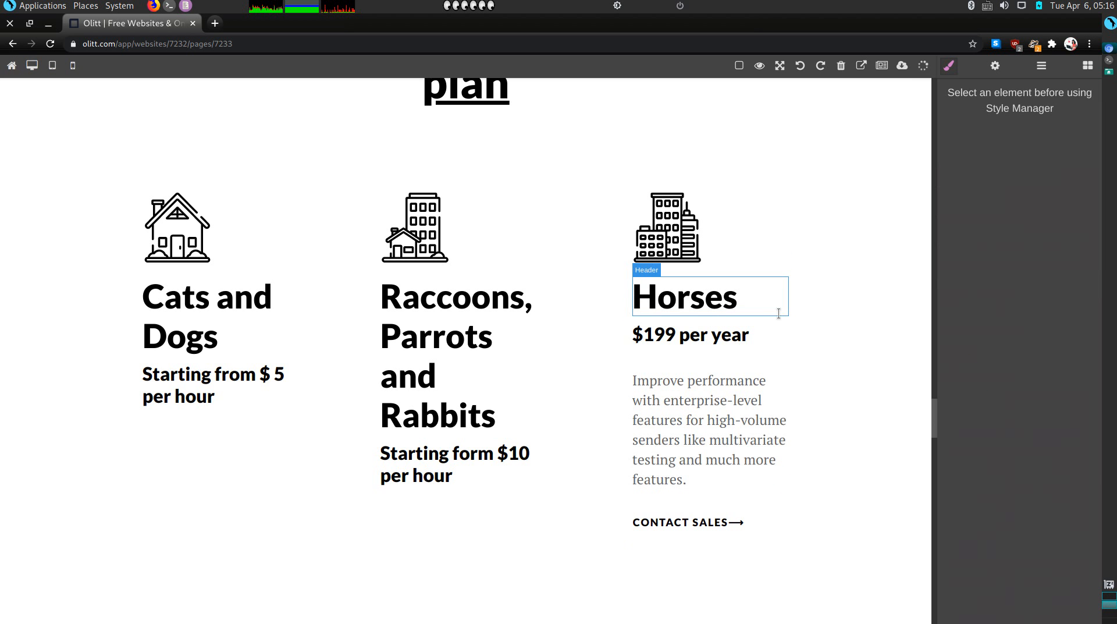
Replace the '$199 per year' line with 'Starting from $ 20 per hour'
{"action": "left_click", "coordinate": [748, 337]}
{"action": "double_click", "coordinate": [748, 336]}
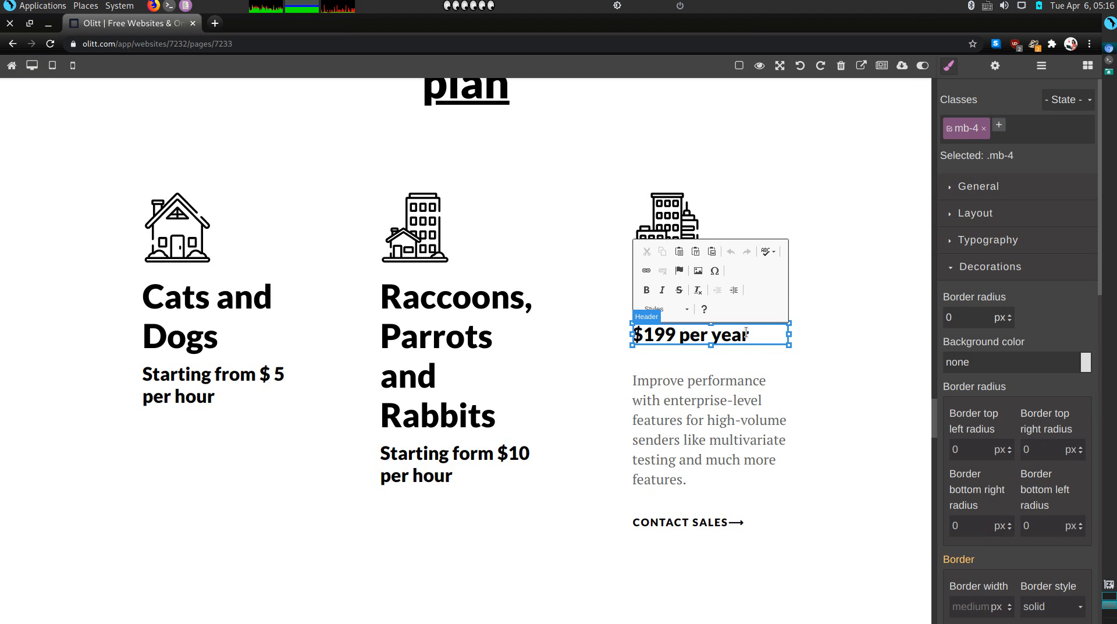
{"action": "double_click", "coordinate": [746, 334]}
{"action": "triple_click", "coordinate": [747, 334]}
{"action": "type", "text": "S"}
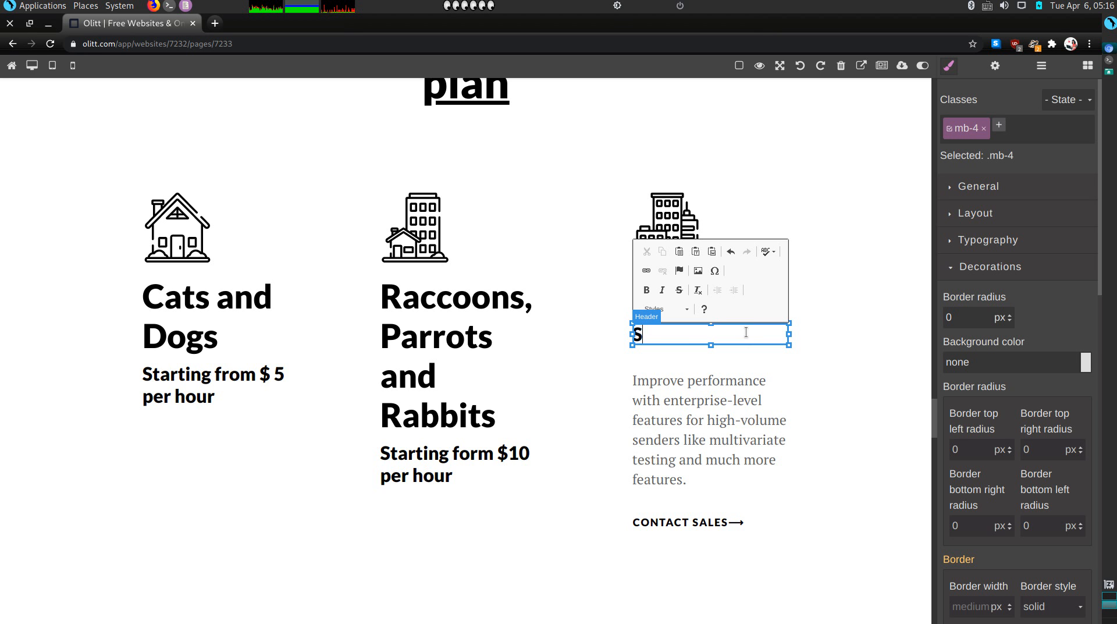
{"action": "type", "text": "tarting from"}
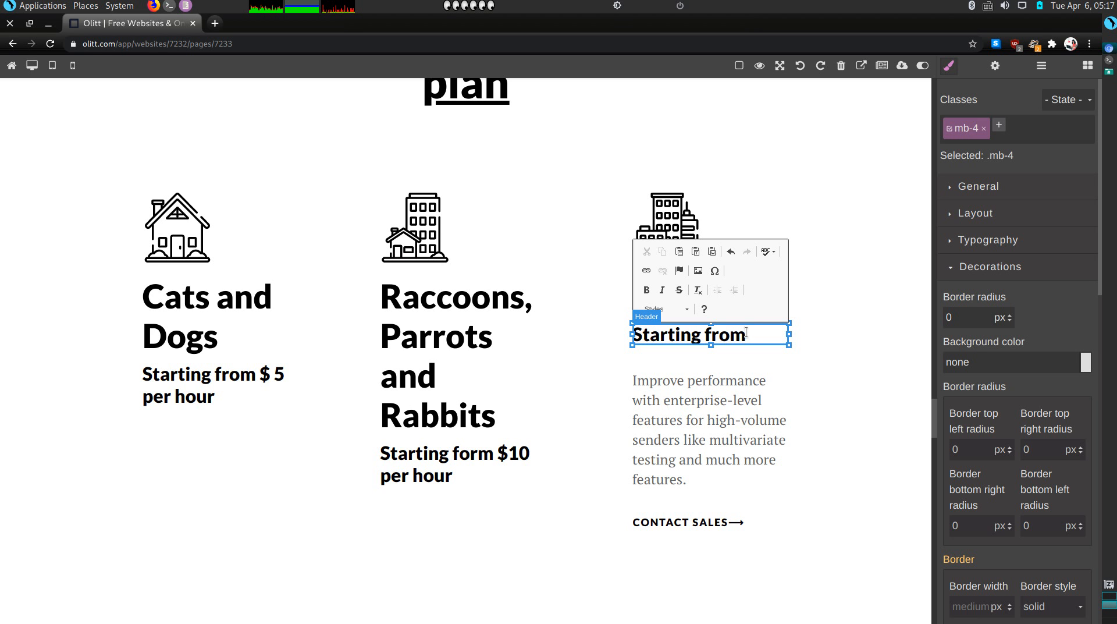
{"action": "type", "text": "$ 20 p"}
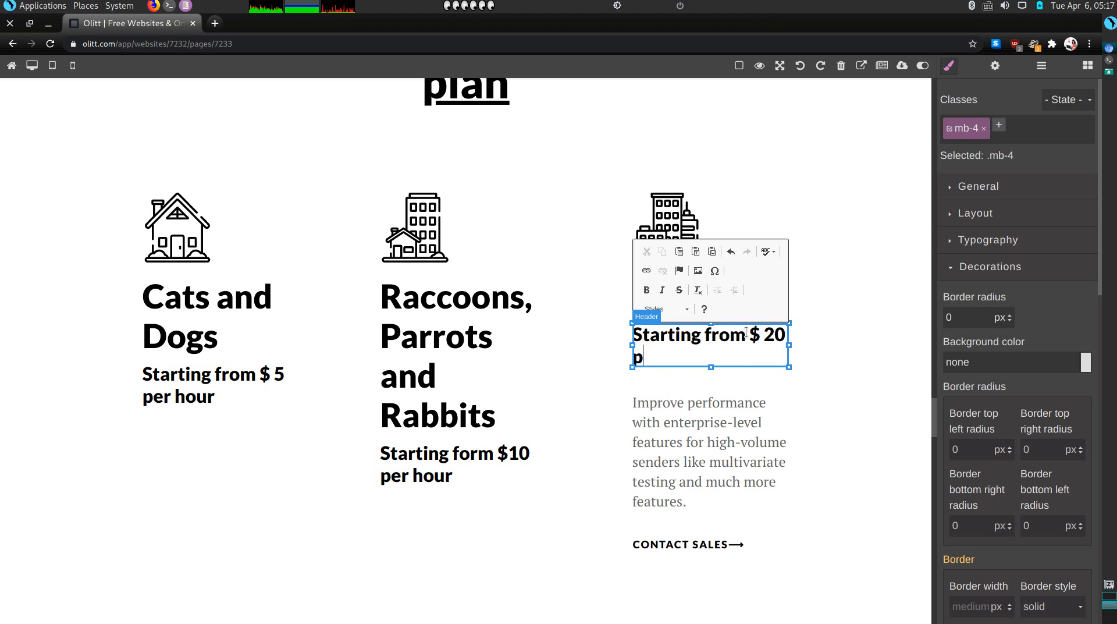
{"action": "type", "text": "er hour"}
Delete the Horses description paragraph and the Contact Sales link
{"action": "left_click", "coordinate": [706, 457]}
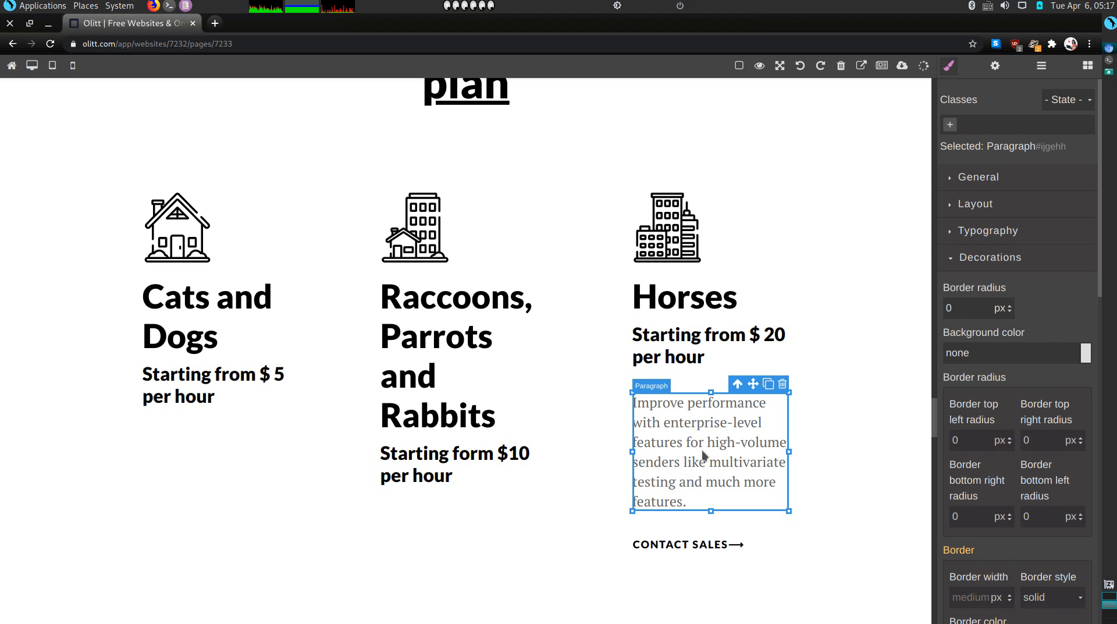
{"action": "left_click", "coordinate": [783, 384]}
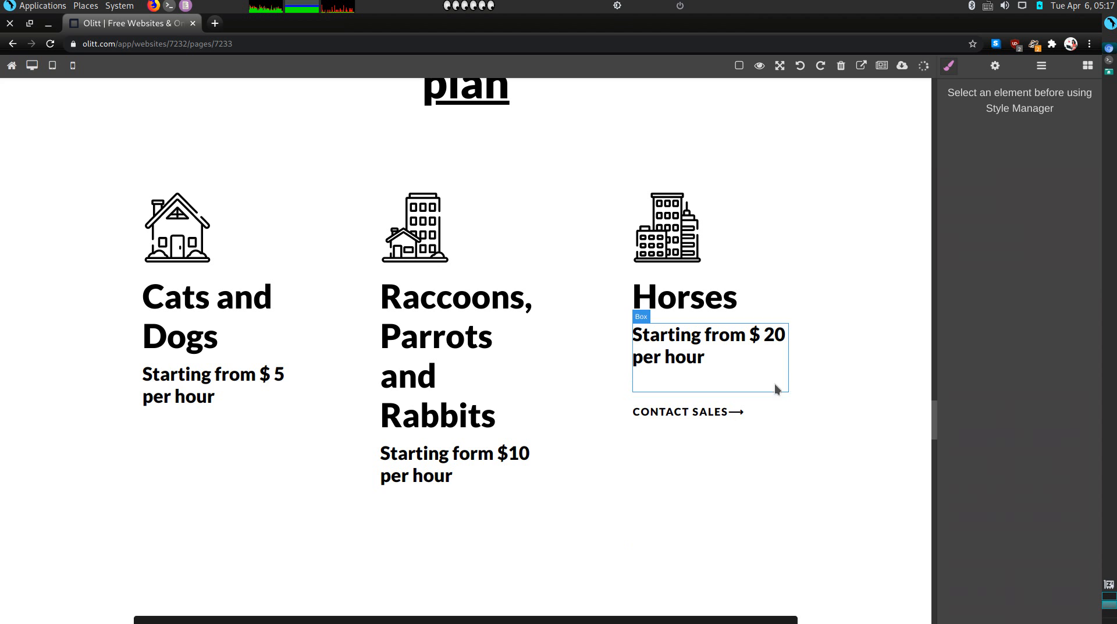
{"action": "left_click", "coordinate": [729, 429]}
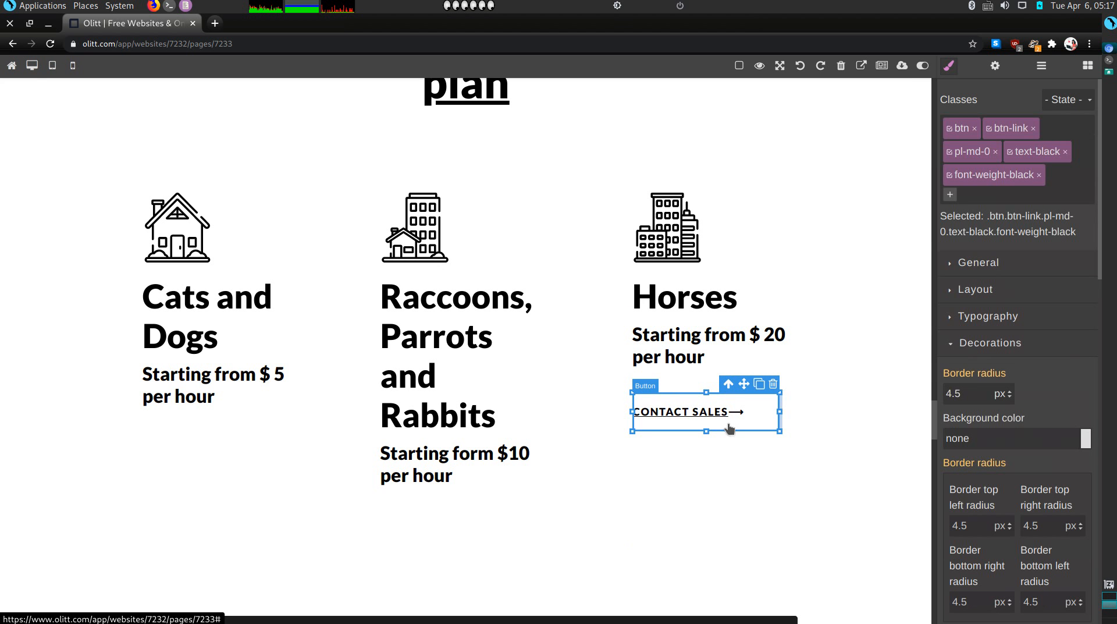
{"action": "left_click", "coordinate": [773, 384]}
Remove the dark 'start your next big project' banner section
{"action": "scroll", "coordinate": [645, 483], "scroll_direction": "down", "scroll_amount": 10}
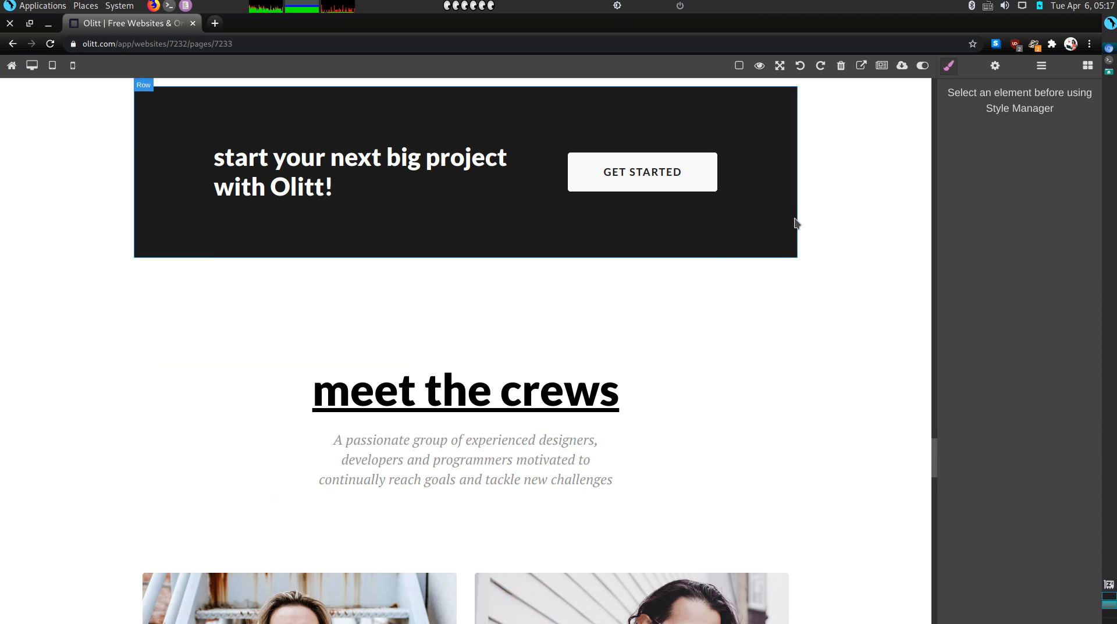
{"action": "scroll", "coordinate": [797, 212], "scroll_direction": "up", "scroll_amount": 2}
{"action": "left_click", "coordinate": [856, 269]}
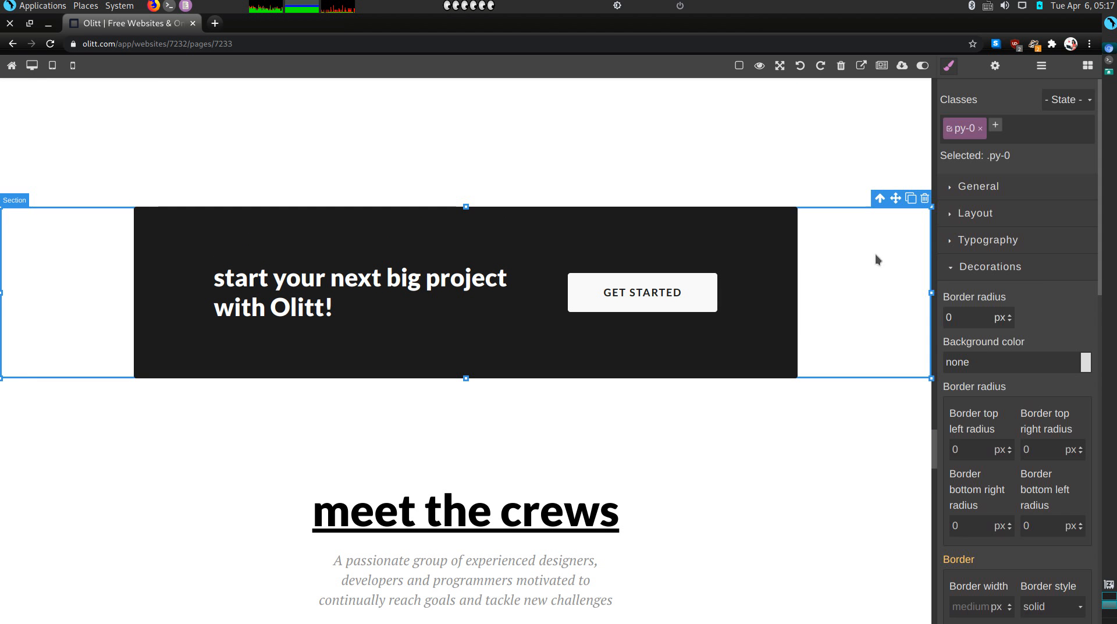
{"action": "key", "text": "Delete"}
{"action": "scroll", "coordinate": [590, 355], "scroll_direction": "down", "scroll_amount": 2}
Change the team heading from 'meet the crews' to 'Meet the Crew'
{"action": "left_click", "coordinate": [478, 210]}
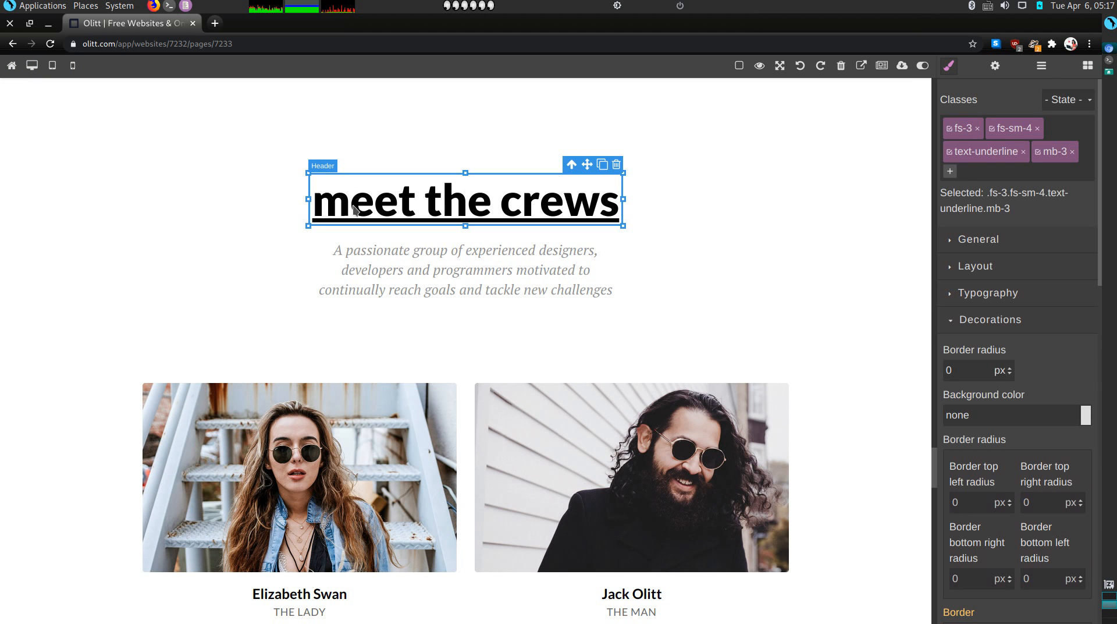
{"action": "double_click", "coordinate": [342, 210]}
{"action": "key", "text": "BackSpace"}
{"action": "type", "text": "M"}
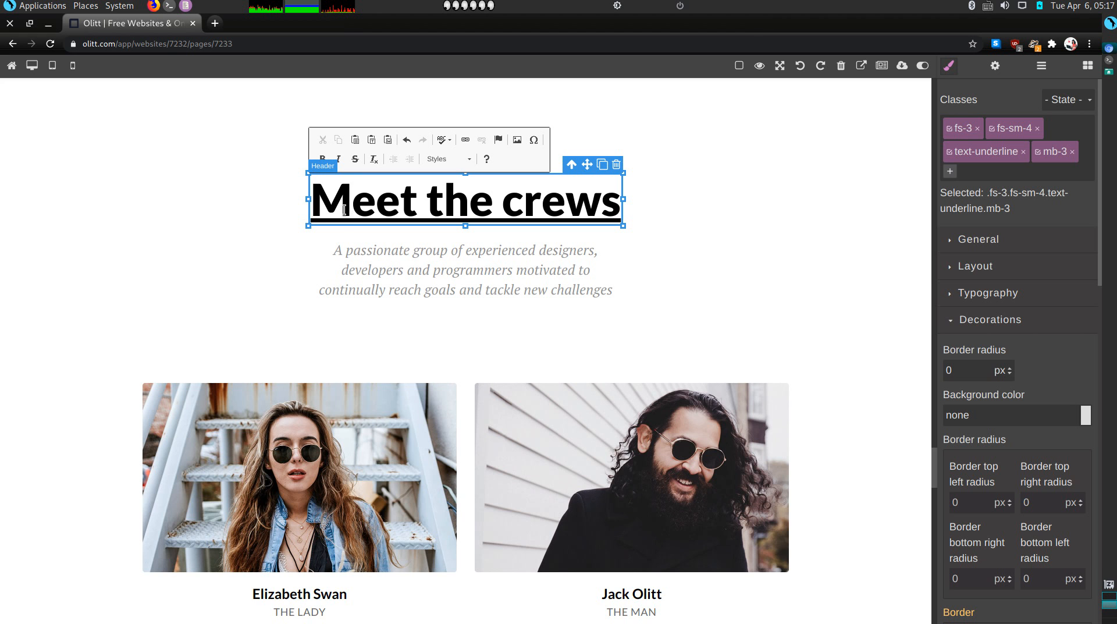
{"action": "key", "text": "BackSpace"}
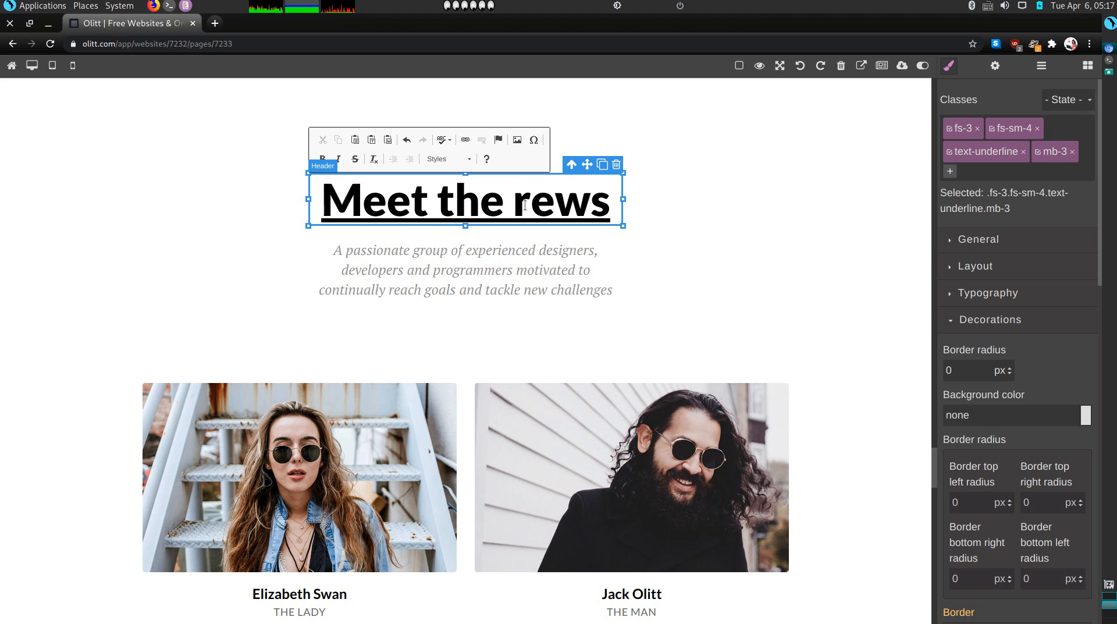
{"action": "type", "text": "C"}
{"action": "left_click", "coordinate": [538, 246]}
{"action": "key", "text": "BackSpace"}
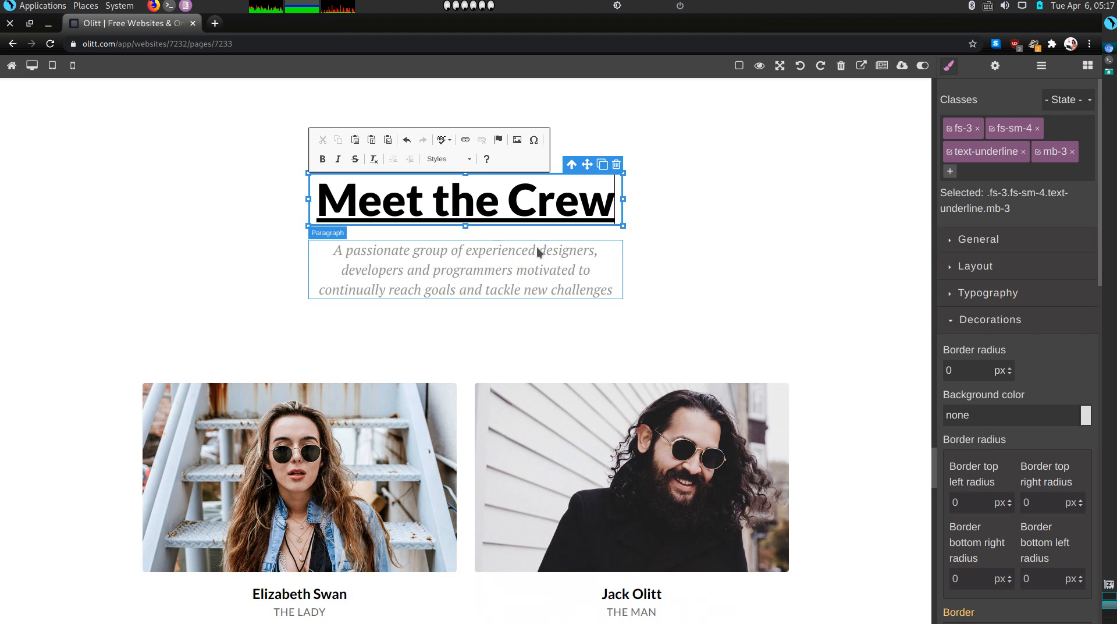
{"action": "left_click", "coordinate": [508, 258]}
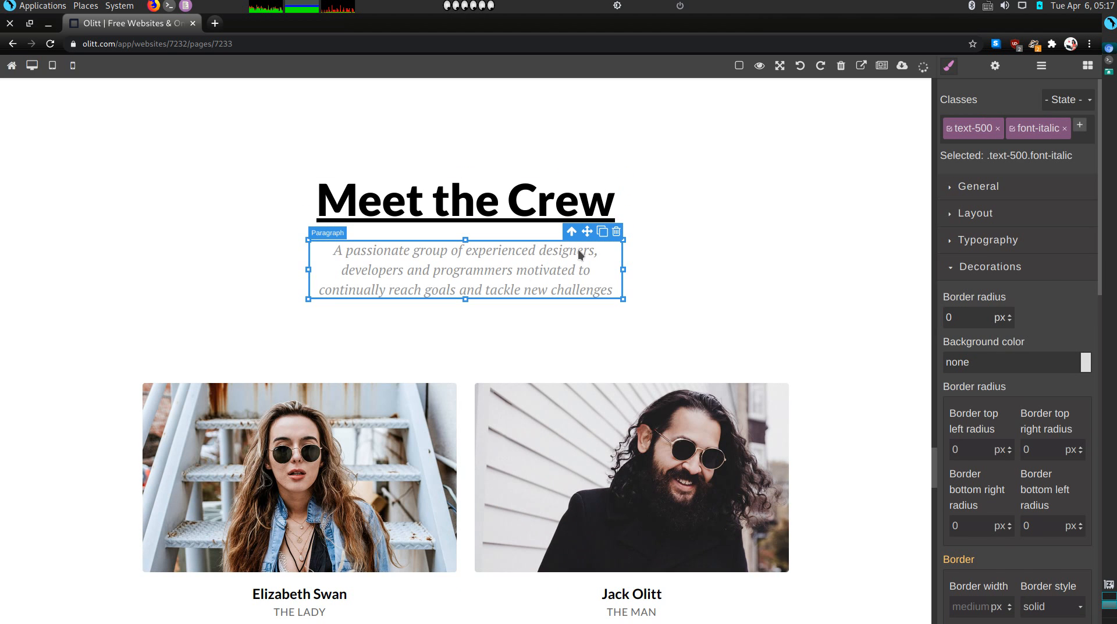
Replace the paragraph under the heading with 'A passionate pet sitter.'
{"action": "double_click", "coordinate": [519, 271]}
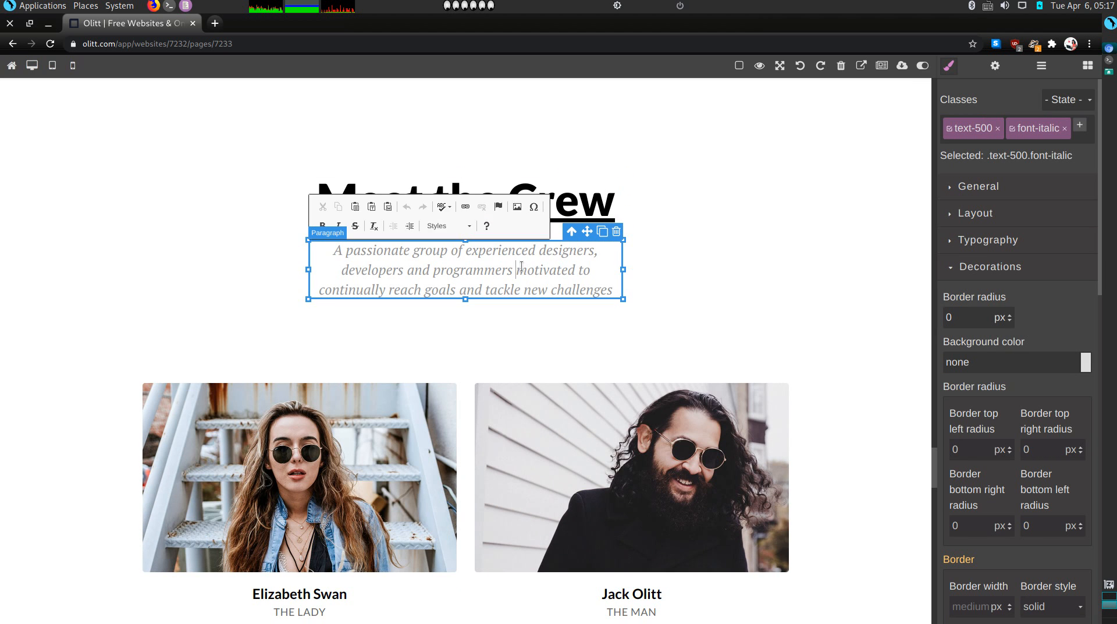
{"action": "triple_click", "coordinate": [521, 266]}
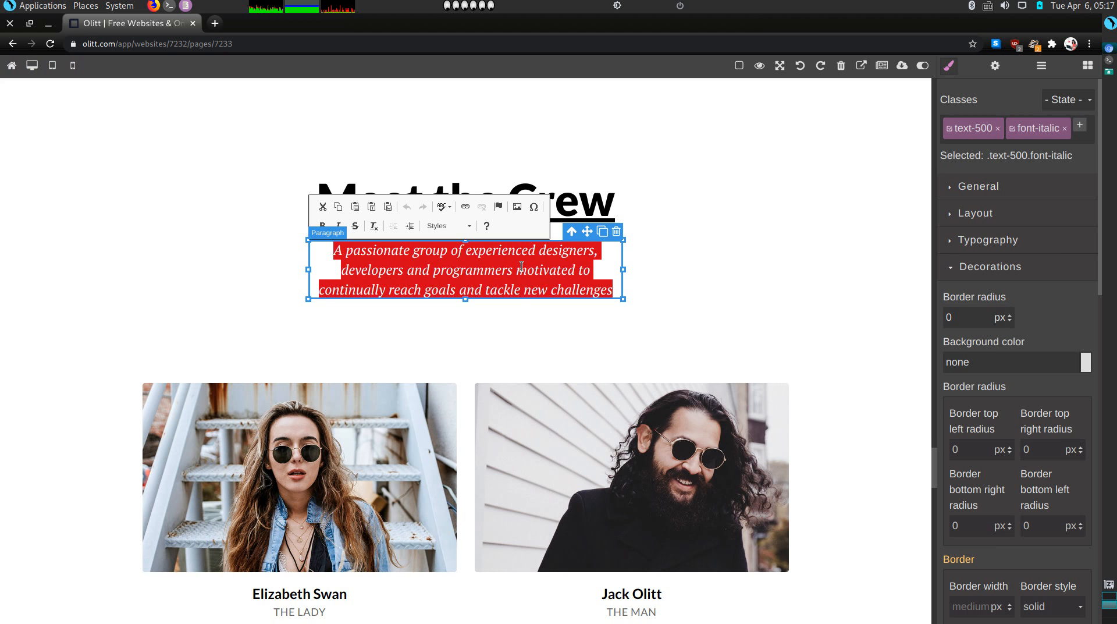
{"action": "key", "text": "BackSpace"}
{"action": "type", "text": "A p"}
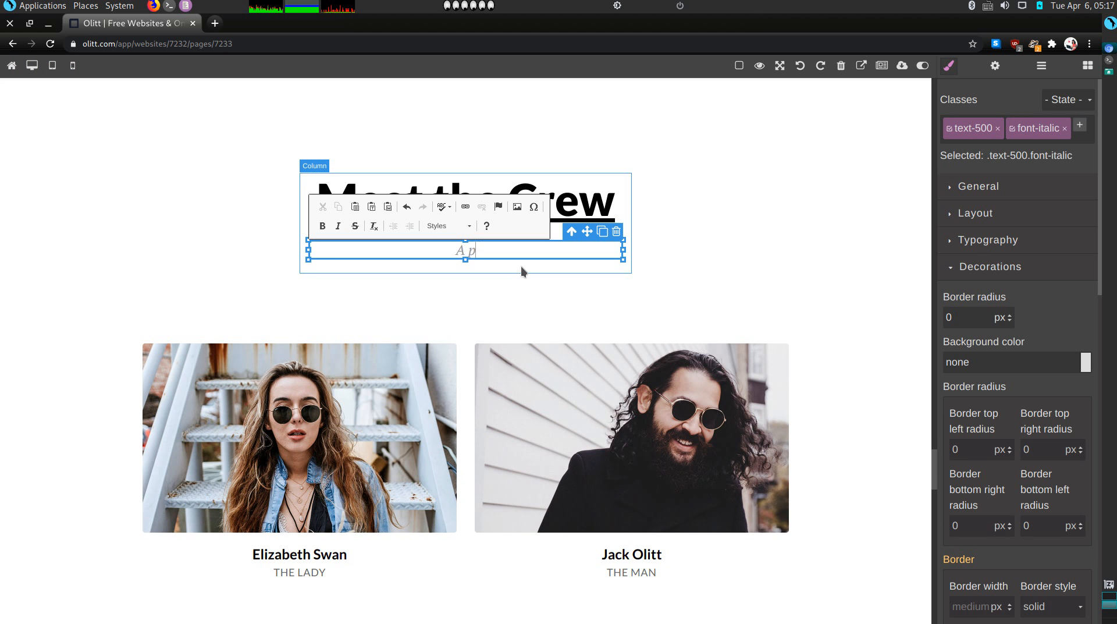
{"action": "type", "text": "assionate pet s"}
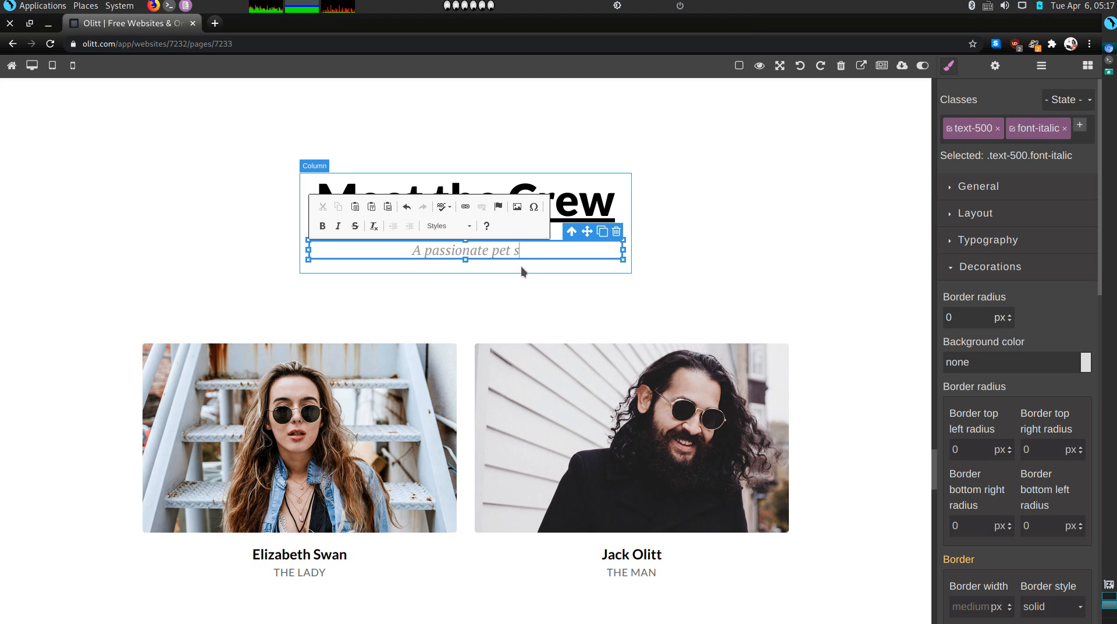
{"action": "type", "text": "itter."}
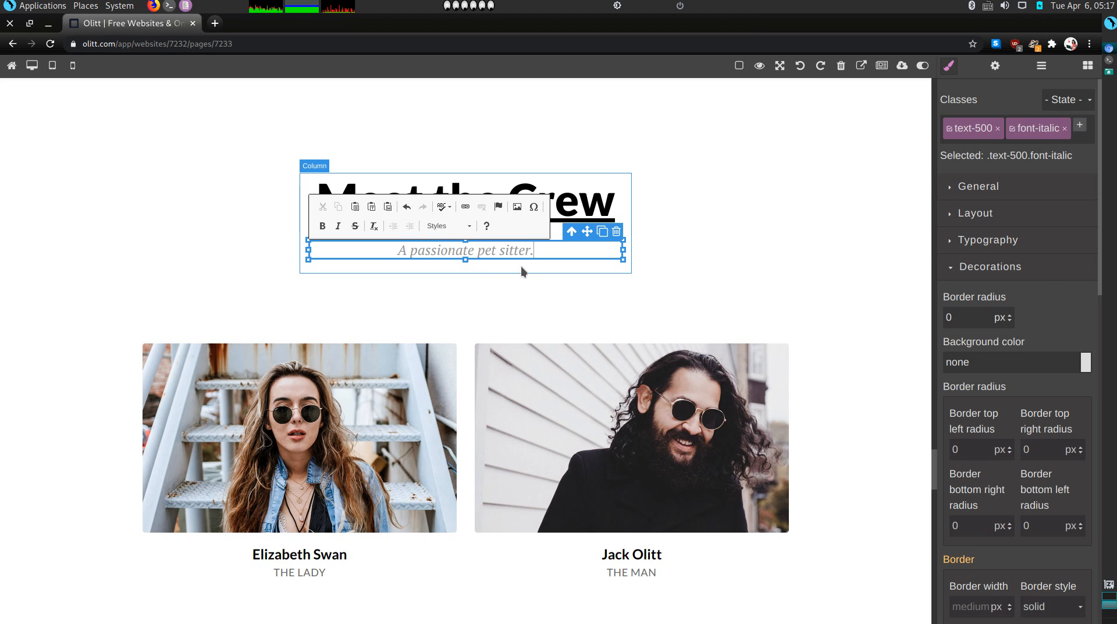
Delete the second crew member card from the team row
{"action": "scroll", "coordinate": [640, 408], "scroll_direction": "down", "scroll_amount": 3}
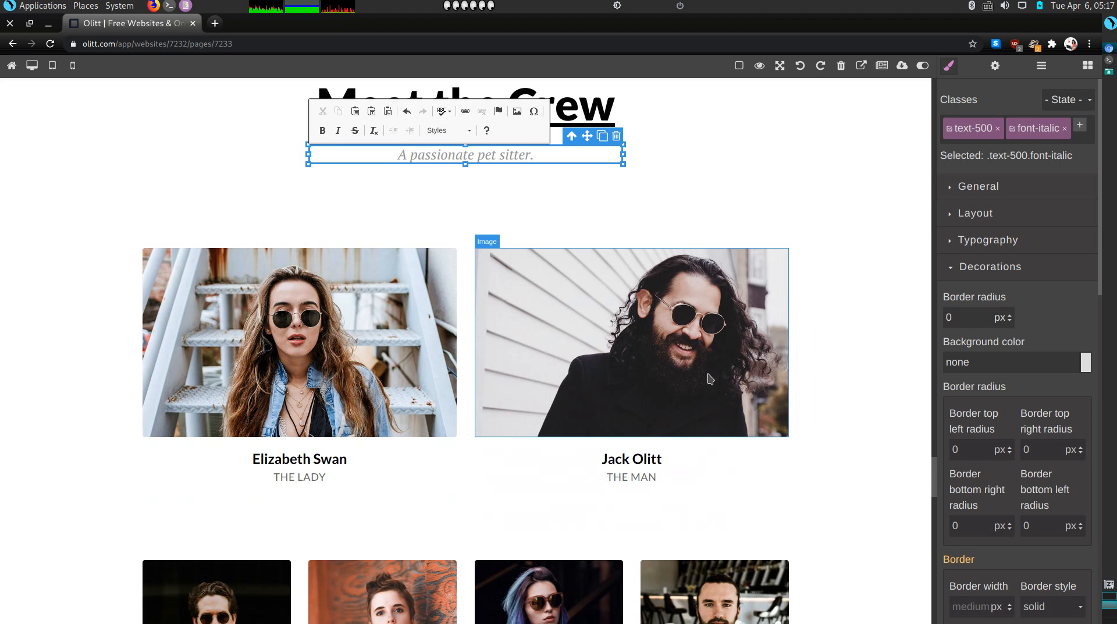
{"action": "left_click_drag", "start_coordinate": [703, 488], "coordinate": [693, 474]}
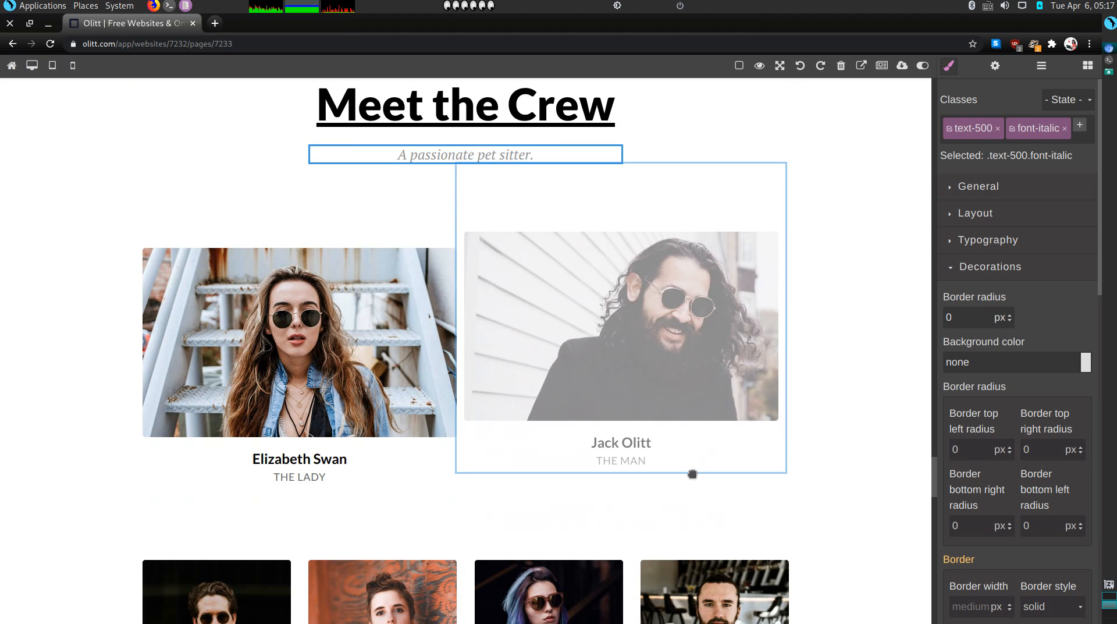
{"action": "left_click_drag", "start_coordinate": [746, 528], "coordinate": [760, 537]}
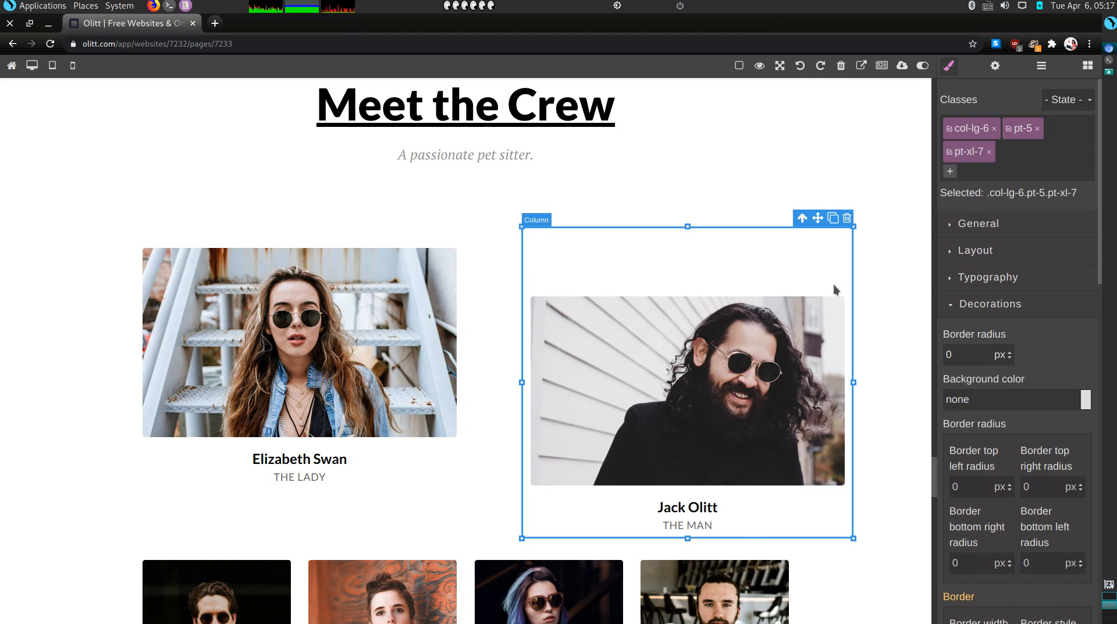
{"action": "left_click", "coordinate": [848, 218]}
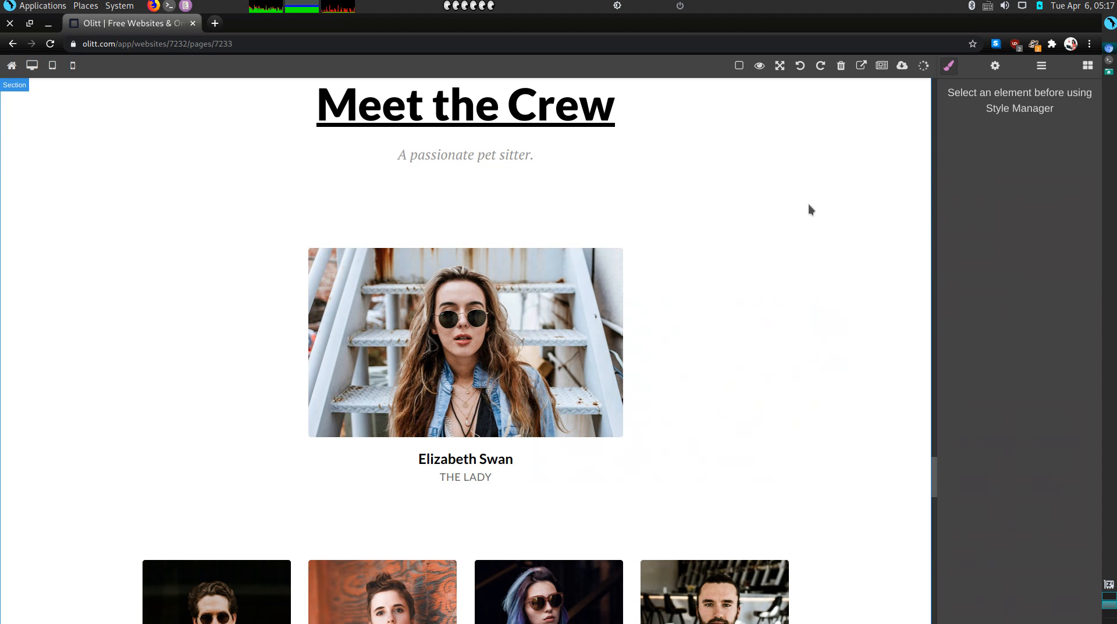
Swap the remaining member's photo for the woman-with-red-parrot image
{"action": "double_click", "coordinate": [572, 320]}
{"action": "scroll", "coordinate": [637, 366], "scroll_direction": "down", "scroll_amount": 3}
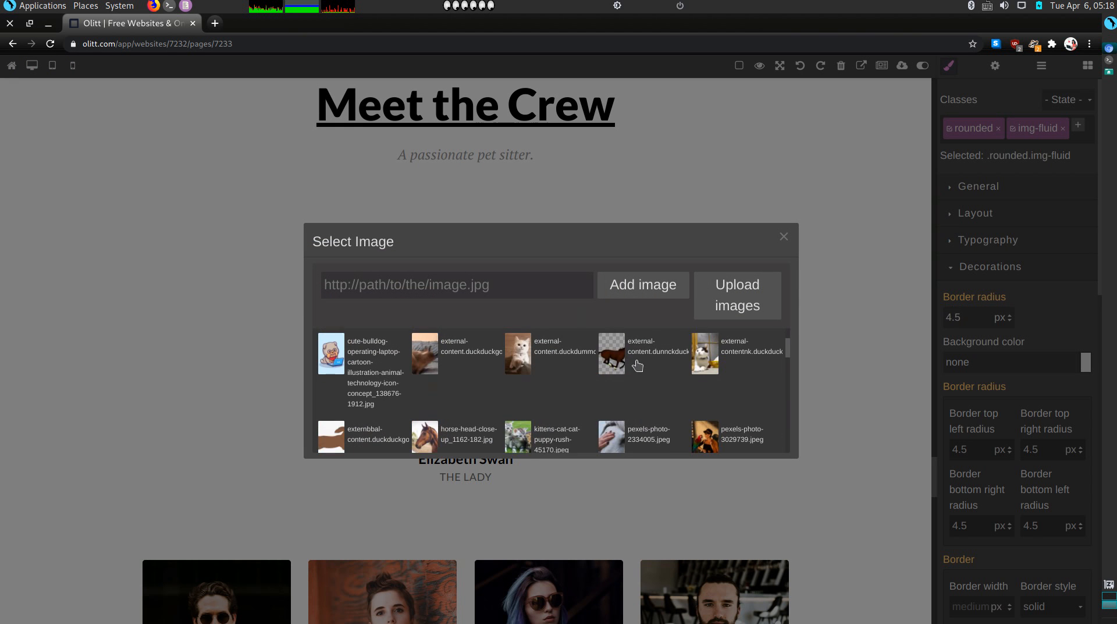
{"action": "scroll", "coordinate": [638, 365], "scroll_direction": "down", "scroll_amount": 3}
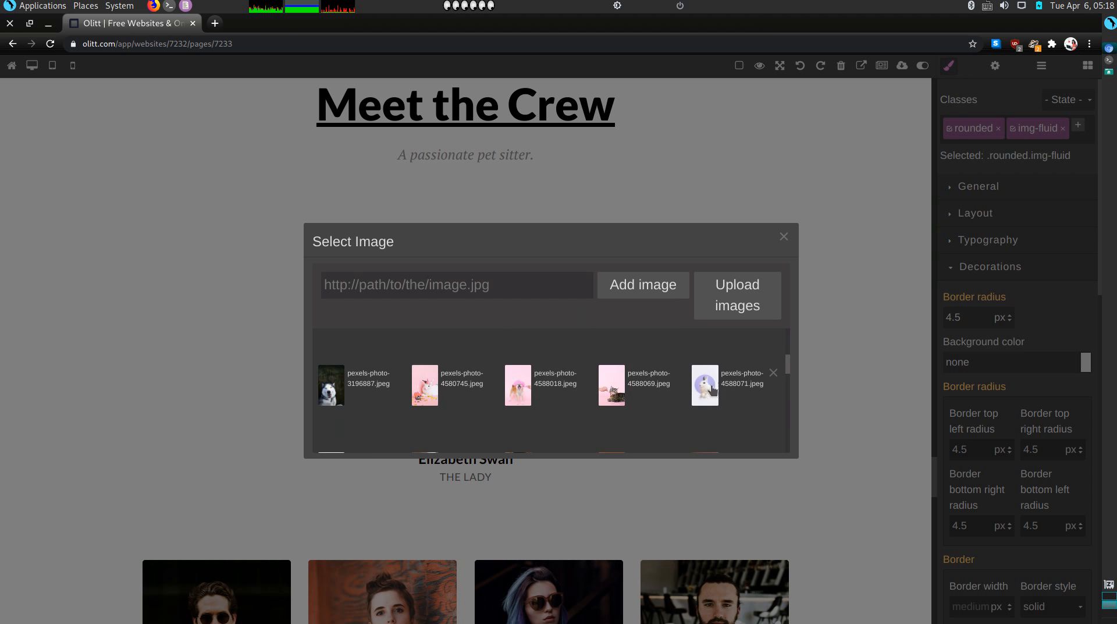
{"action": "left_click", "coordinate": [705, 349]}
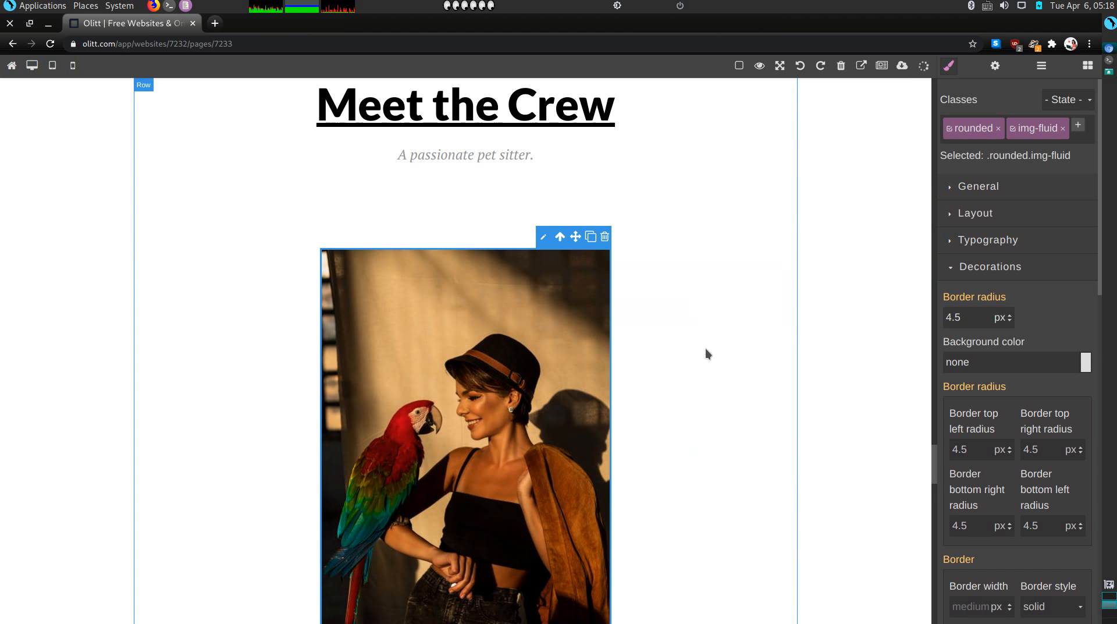
{"action": "left_click", "coordinate": [772, 309]}
{"action": "scroll", "coordinate": [750, 299], "scroll_direction": "down", "scroll_amount": 7}
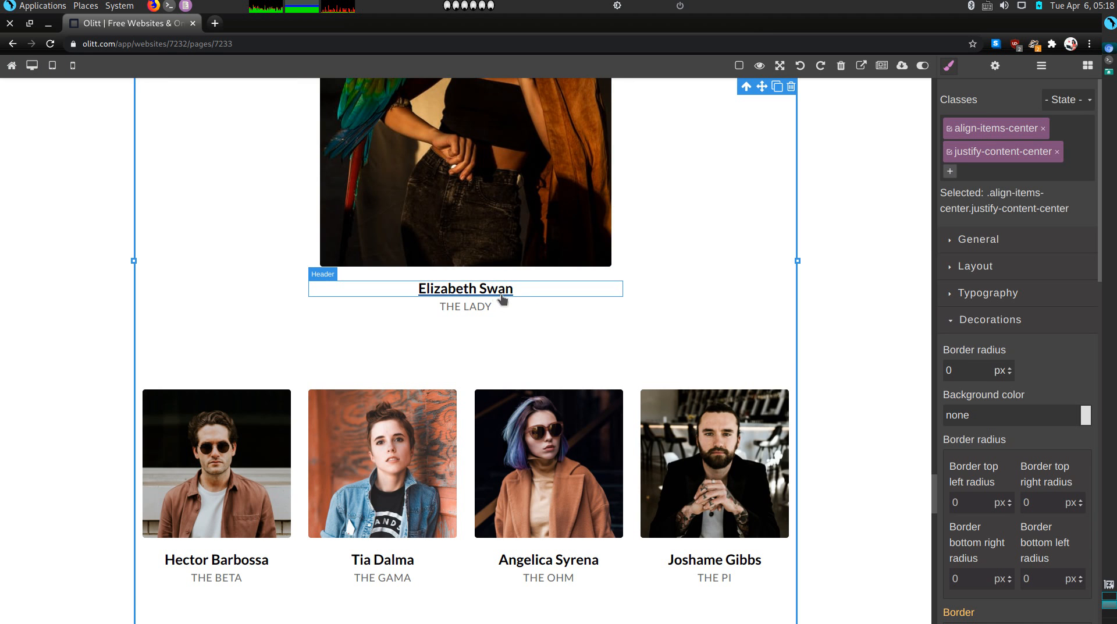
Delete the member's name text and move THE LADY caption just below the photo
{"action": "double_click", "coordinate": [526, 289]}
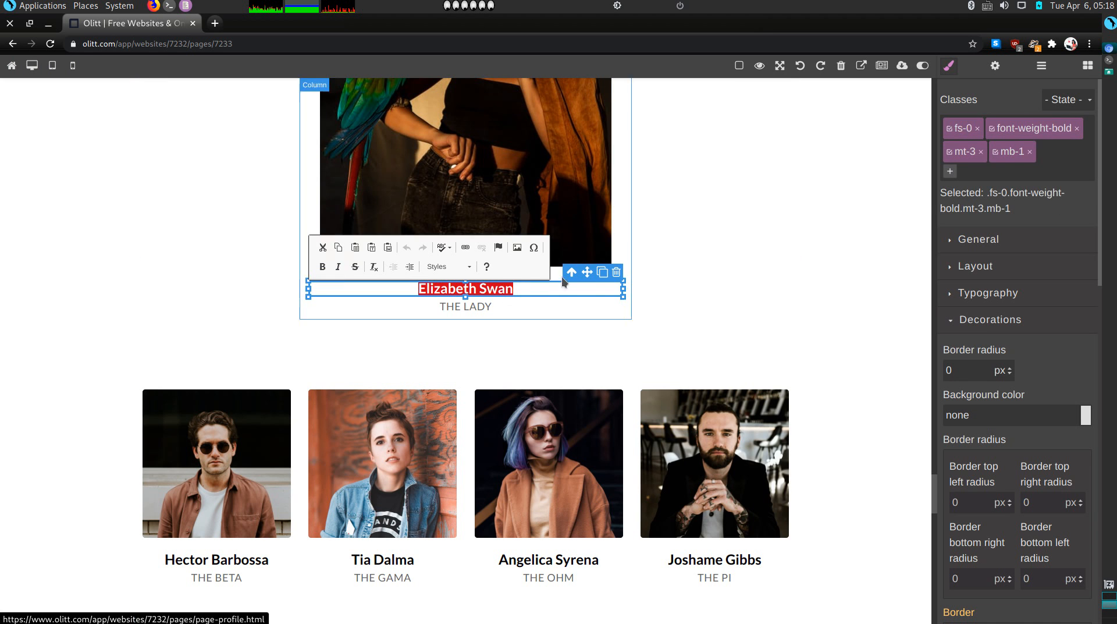
{"action": "left_click", "coordinate": [617, 273]}
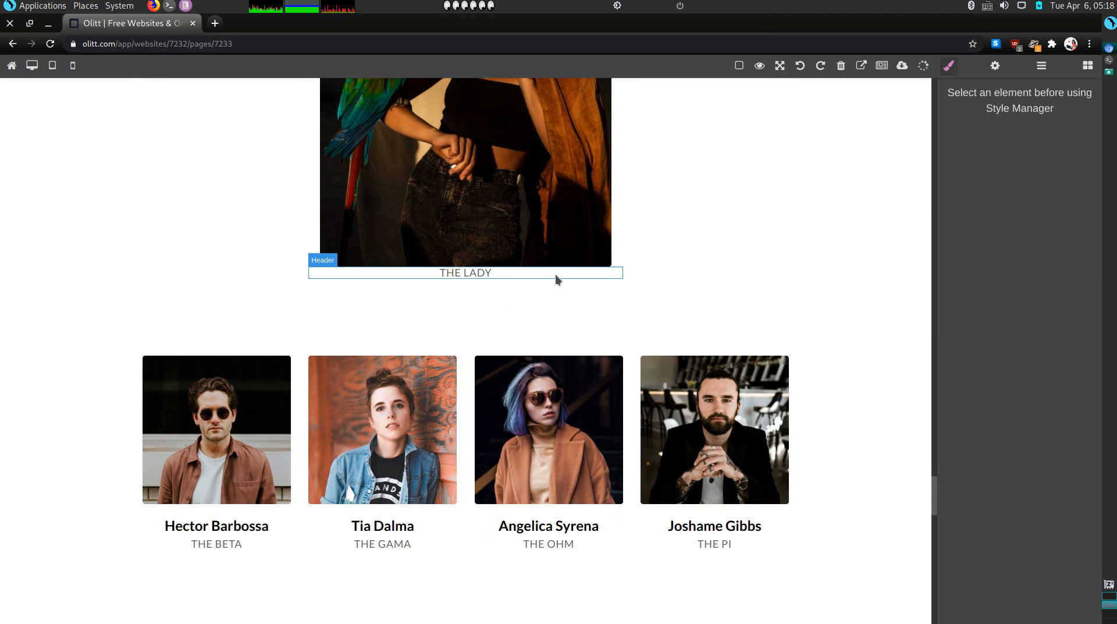
{"action": "left_click", "coordinate": [479, 273]}
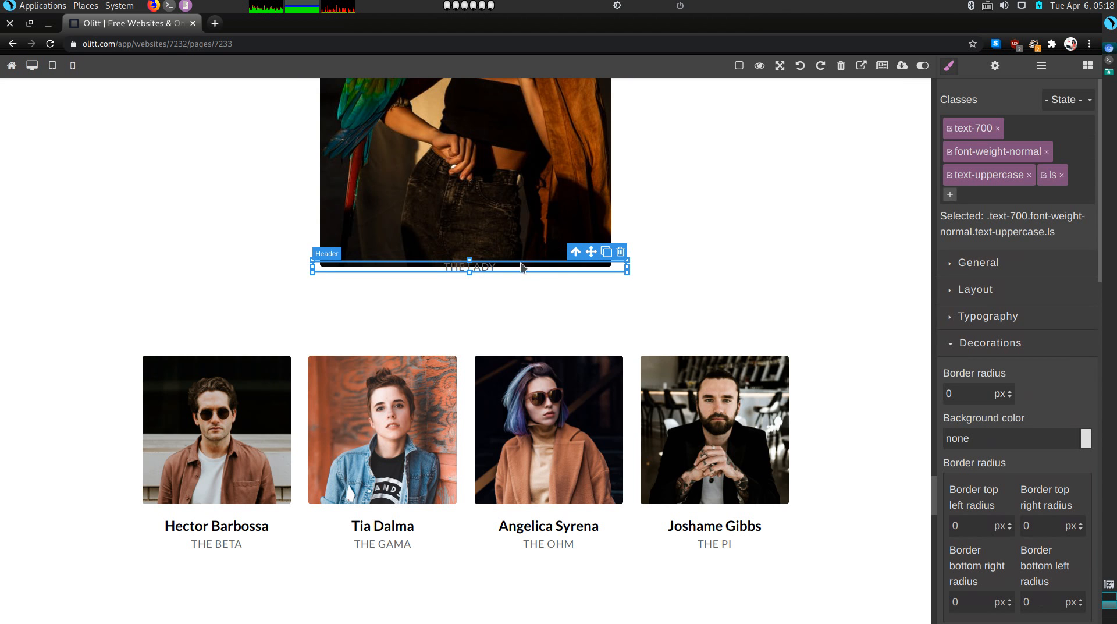
{"action": "left_click_drag", "start_coordinate": [591, 254], "coordinate": [588, 280]}
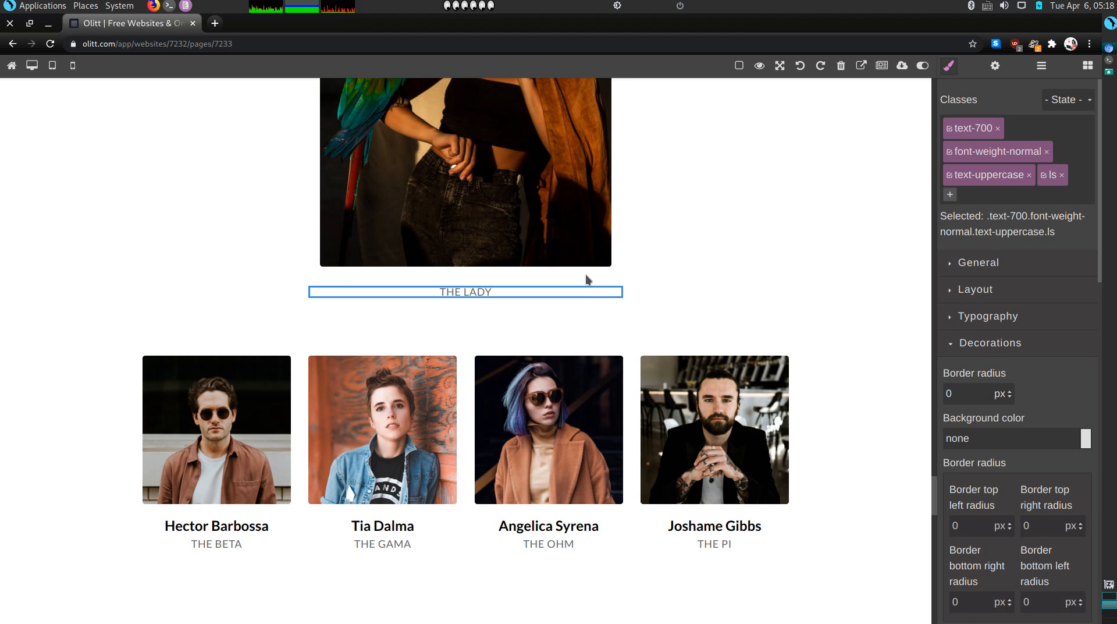
Delete the first four team member cards in the row below the photo
{"action": "left_click", "coordinate": [485, 289]}
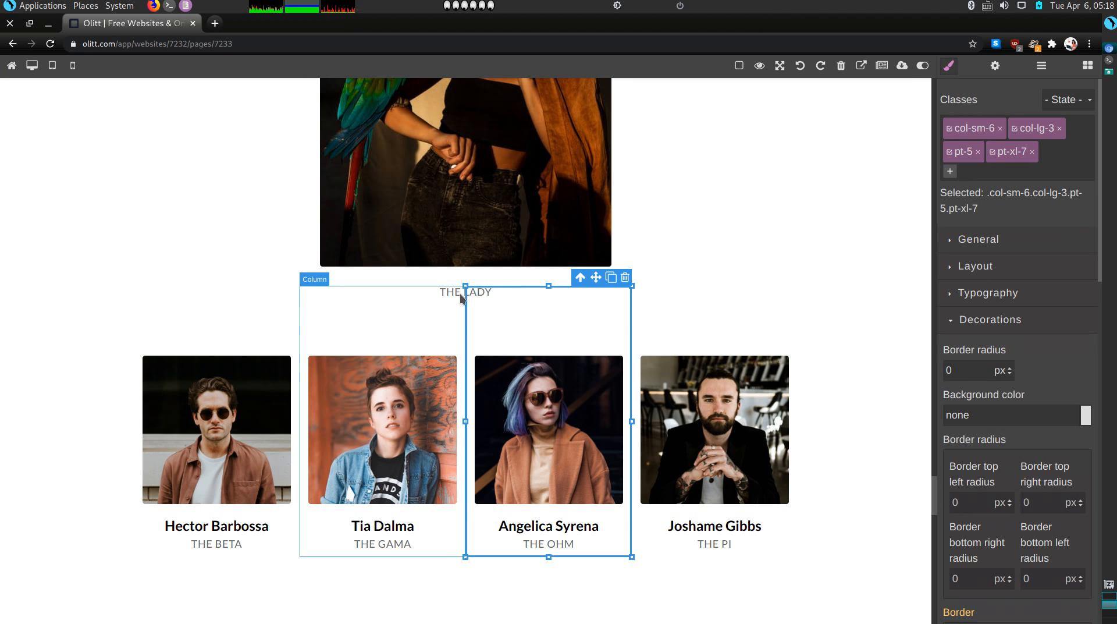
{"action": "left_click", "coordinate": [460, 293]}
{"action": "left_click", "coordinate": [457, 278]}
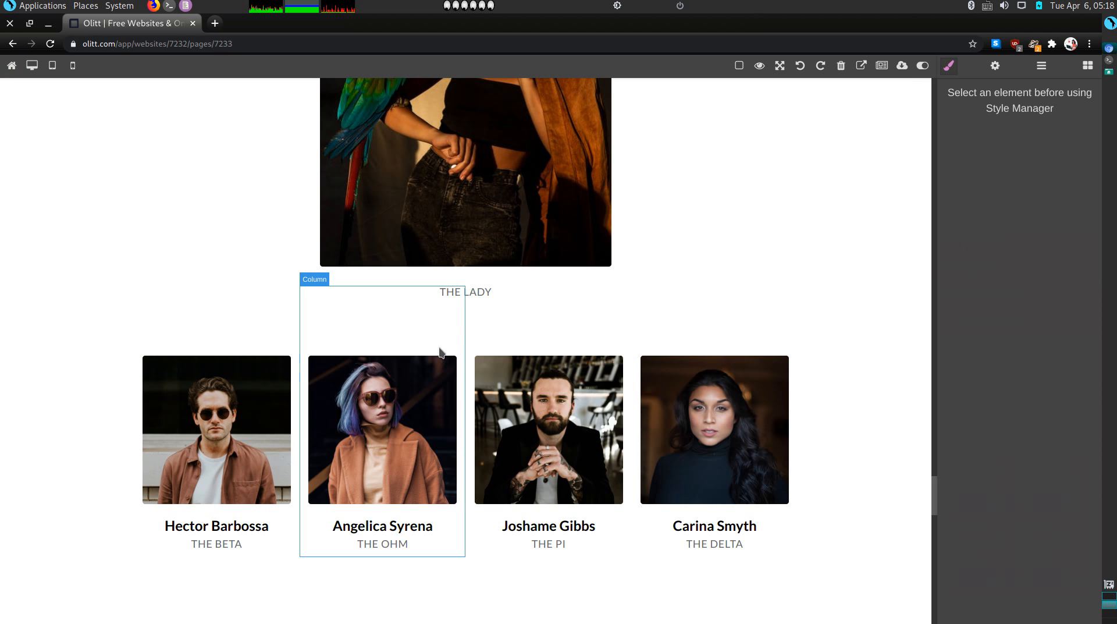
{"action": "left_click", "coordinate": [441, 351]}
{"action": "left_click", "coordinate": [459, 277]}
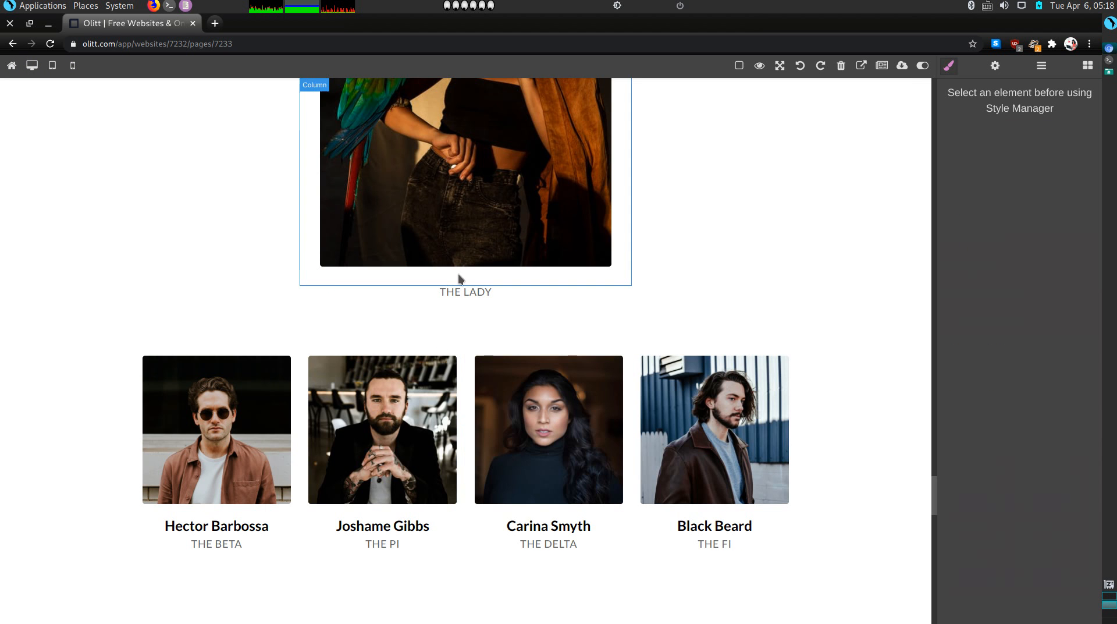
{"action": "left_click", "coordinate": [430, 310]}
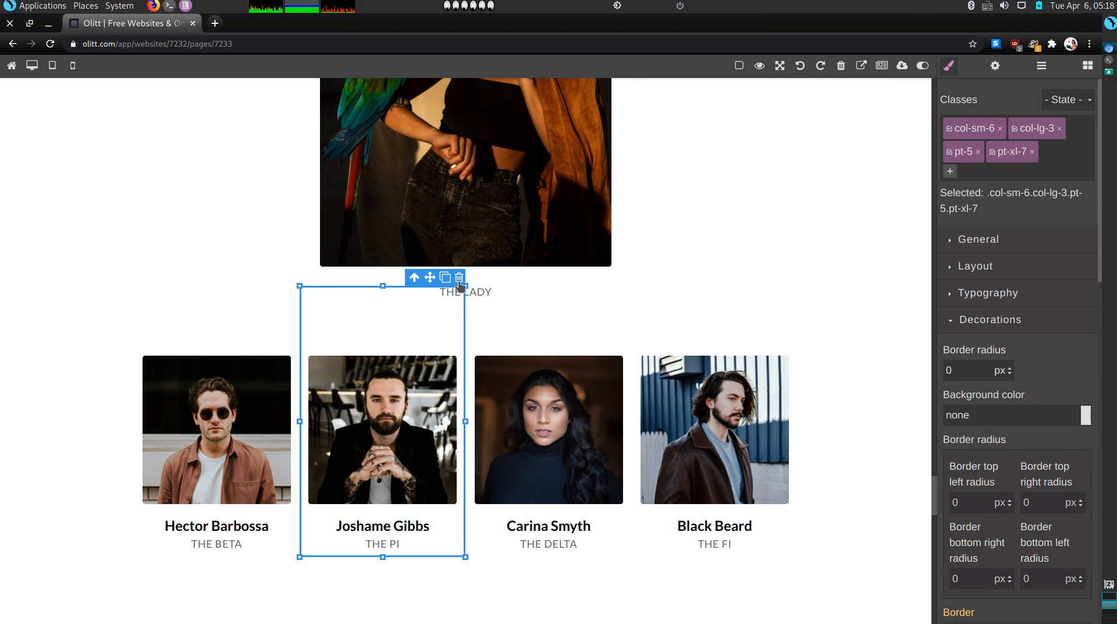
{"action": "left_click", "coordinate": [459, 277]}
{"action": "left_click", "coordinate": [432, 326]}
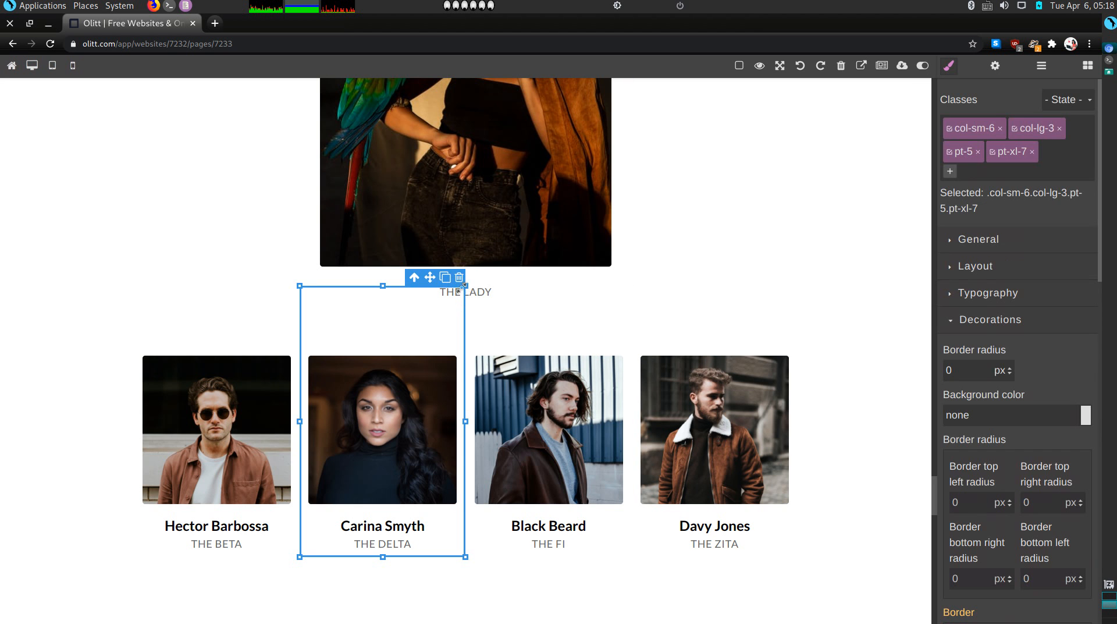
{"action": "left_click", "coordinate": [459, 277]}
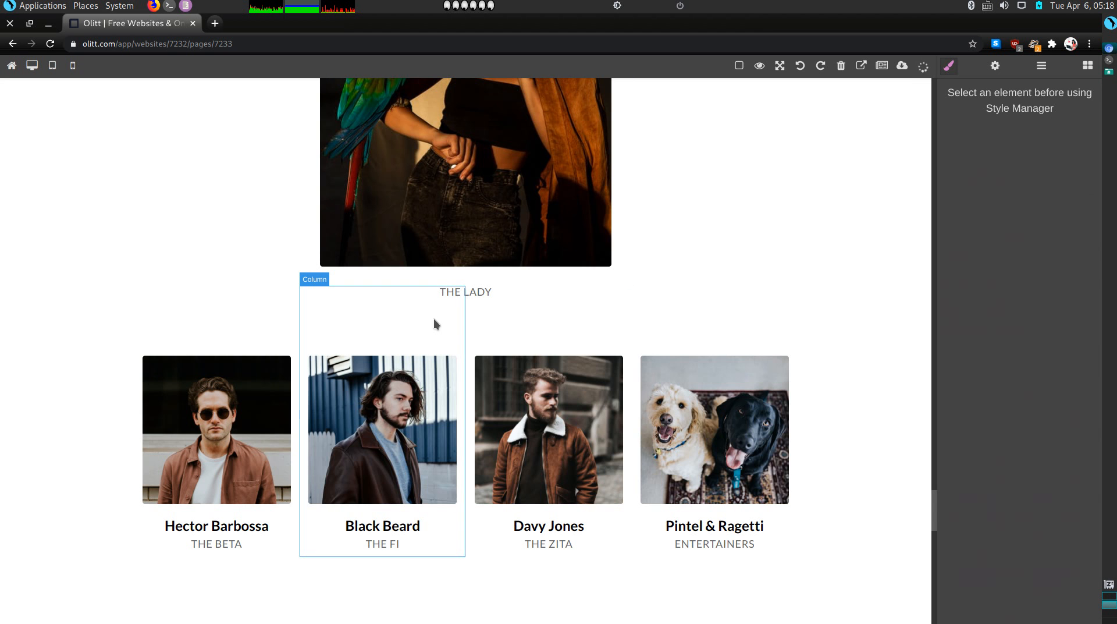
Delete the last four team member cards, leaving only THE LADY card
{"action": "left_click", "coordinate": [434, 319]}
{"action": "left_click", "coordinate": [460, 278]}
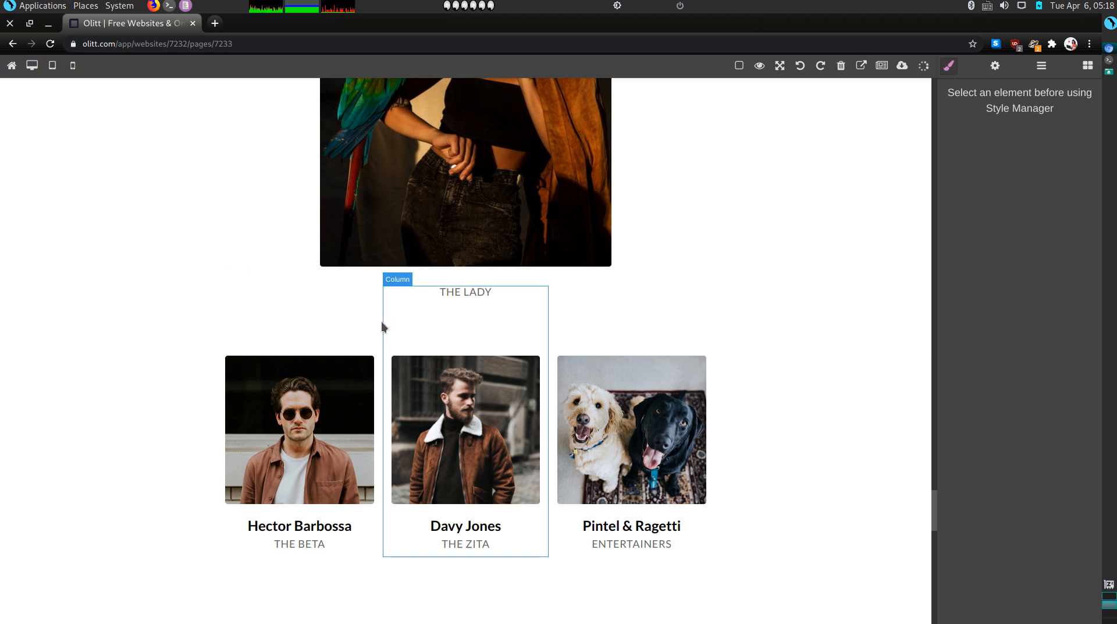
{"action": "left_click", "coordinate": [448, 320]}
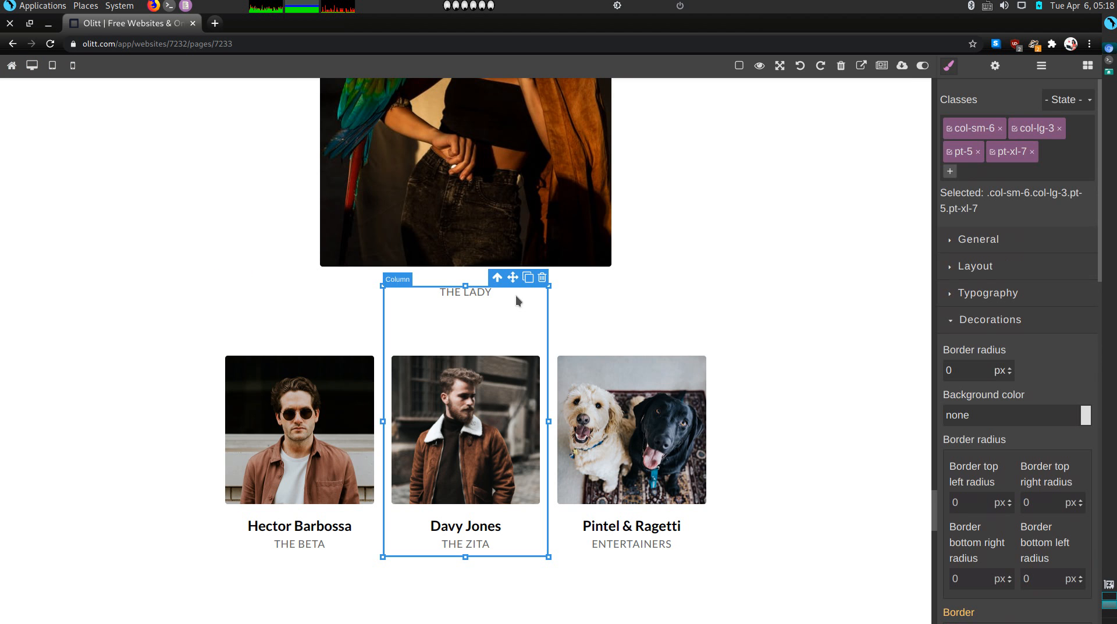
{"action": "left_click", "coordinate": [542, 279]}
{"action": "scroll", "coordinate": [509, 300], "scroll_direction": "up", "scroll_amount": 1}
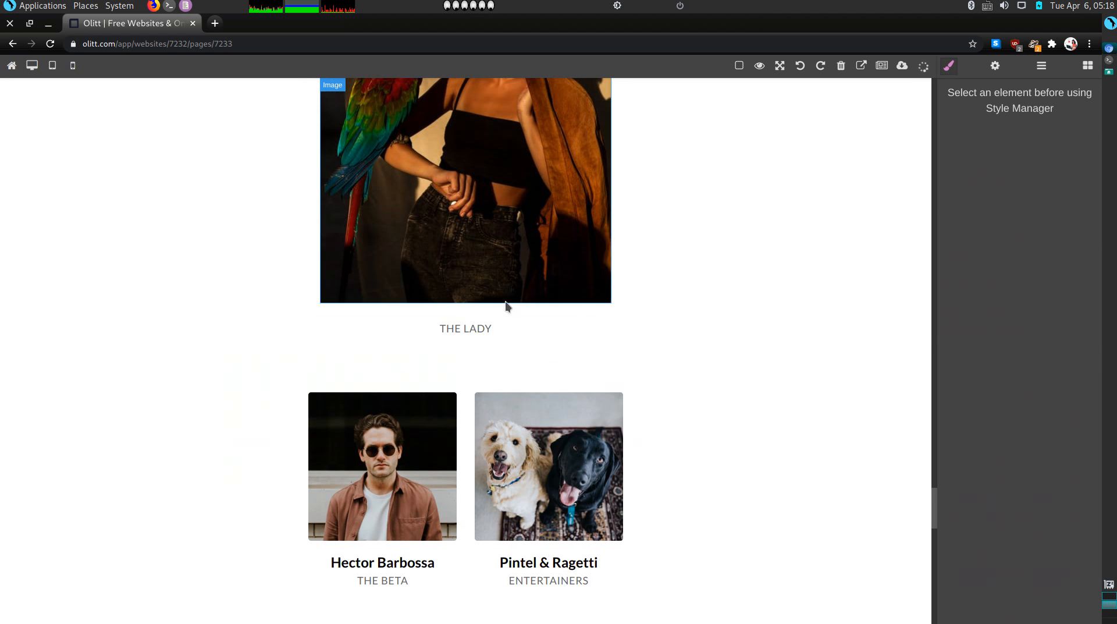
{"action": "left_click", "coordinate": [535, 347]}
{"action": "left_click", "coordinate": [628, 315]}
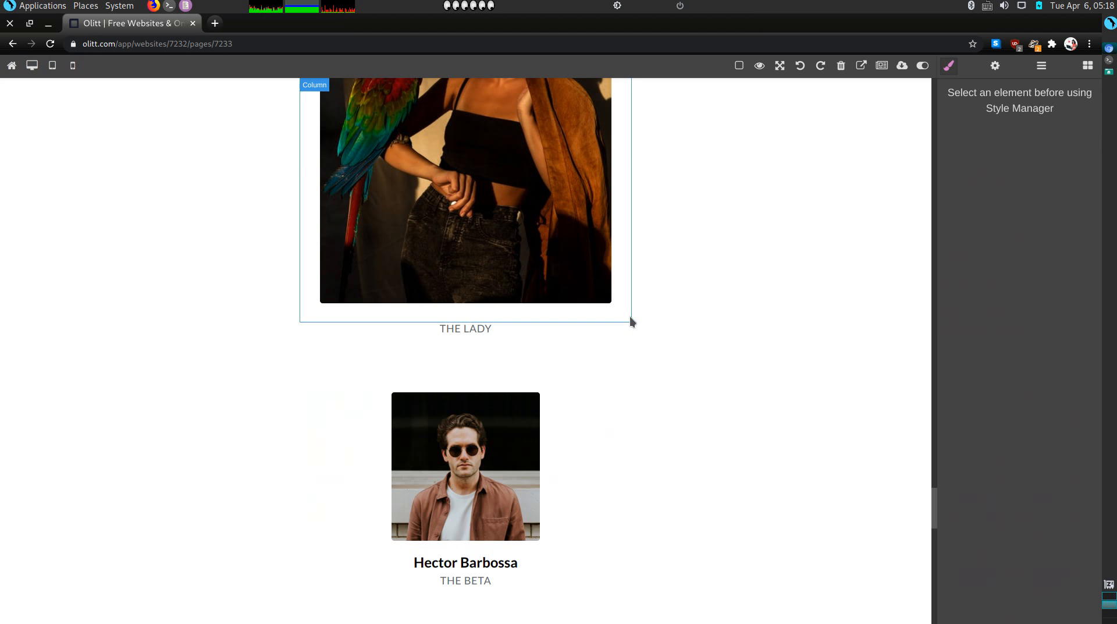
{"action": "left_click", "coordinate": [520, 368]}
{"action": "left_click", "coordinate": [541, 314]}
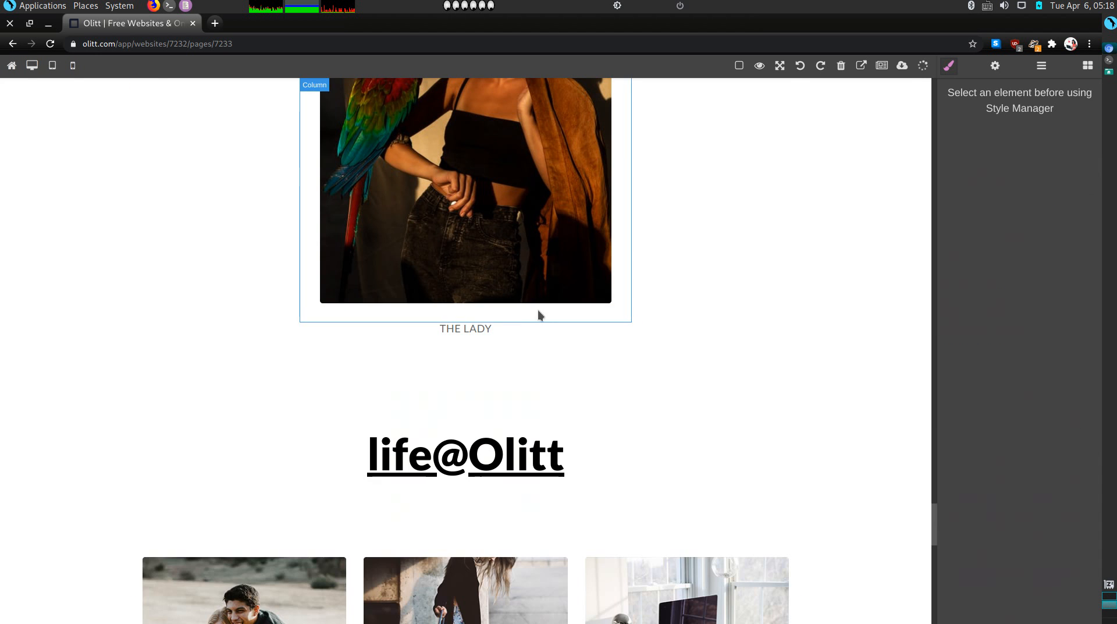
Change the parrot photo's caption from THE LADY to THEE PET SITTER
{"action": "double_click", "coordinate": [494, 330]}
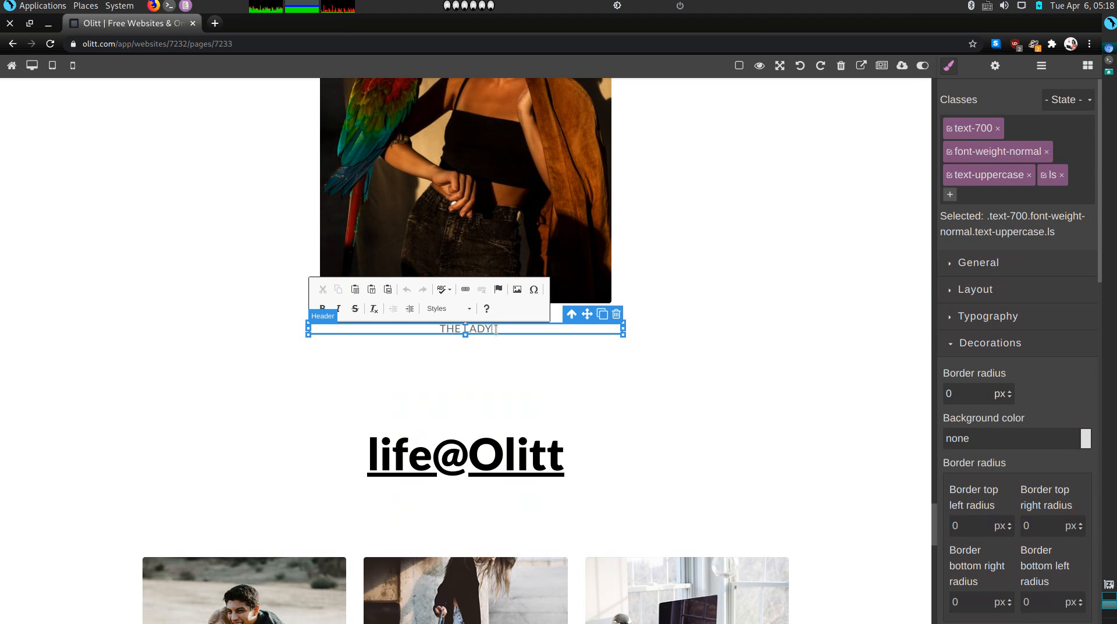
{"action": "key", "text": "BackSpace"}
{"action": "type", "text": "E PET SITTER"}
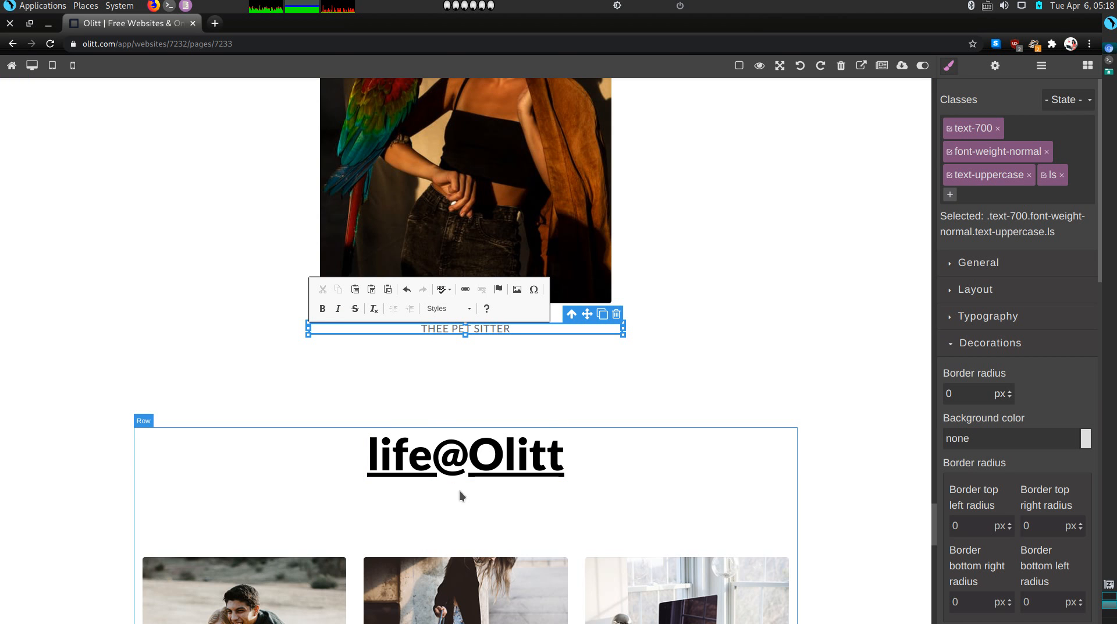
{"action": "scroll", "coordinate": [459, 490], "scroll_direction": "down", "scroll_amount": 3}
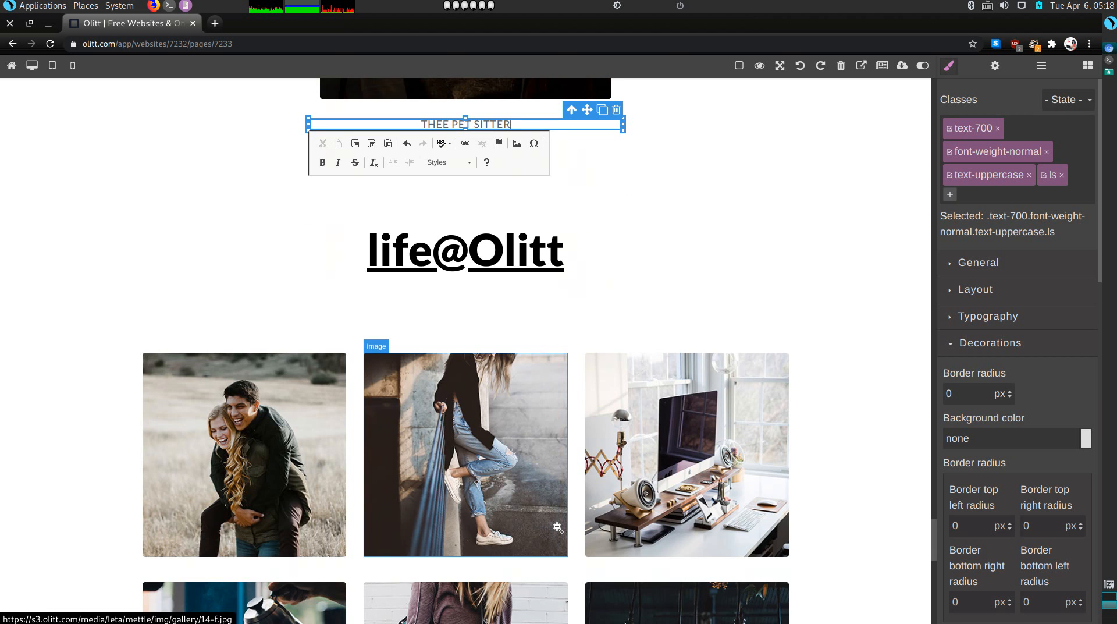
{"action": "left_click_drag", "start_coordinate": [557, 527], "coordinate": [530, 519]}
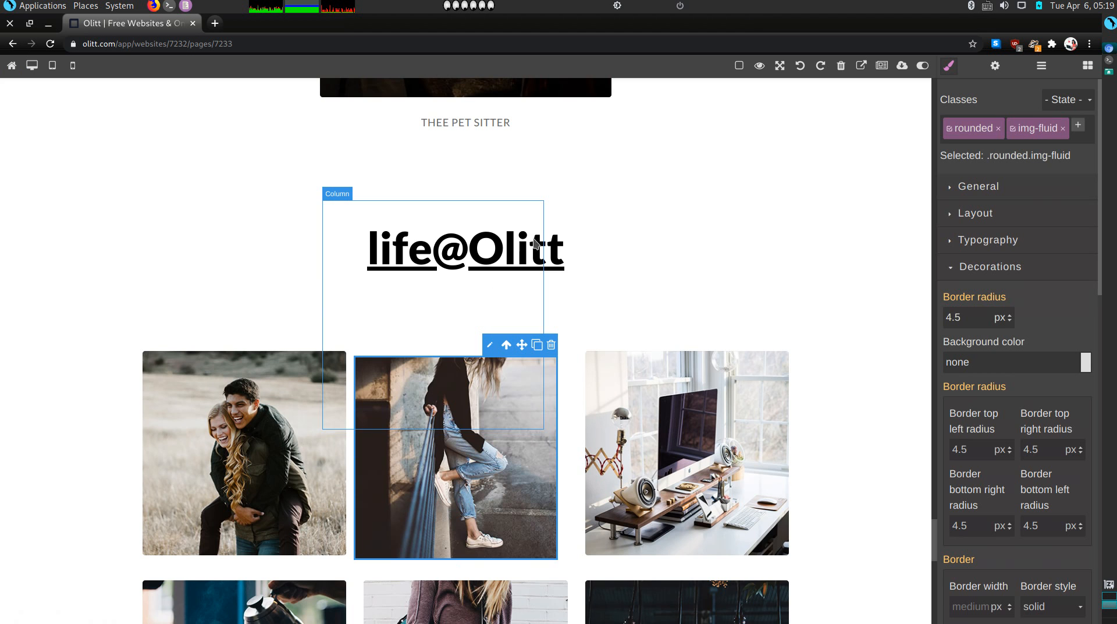
Delete the empty link and leftover empty column under the gallery heading
{"action": "left_click", "coordinate": [442, 300]}
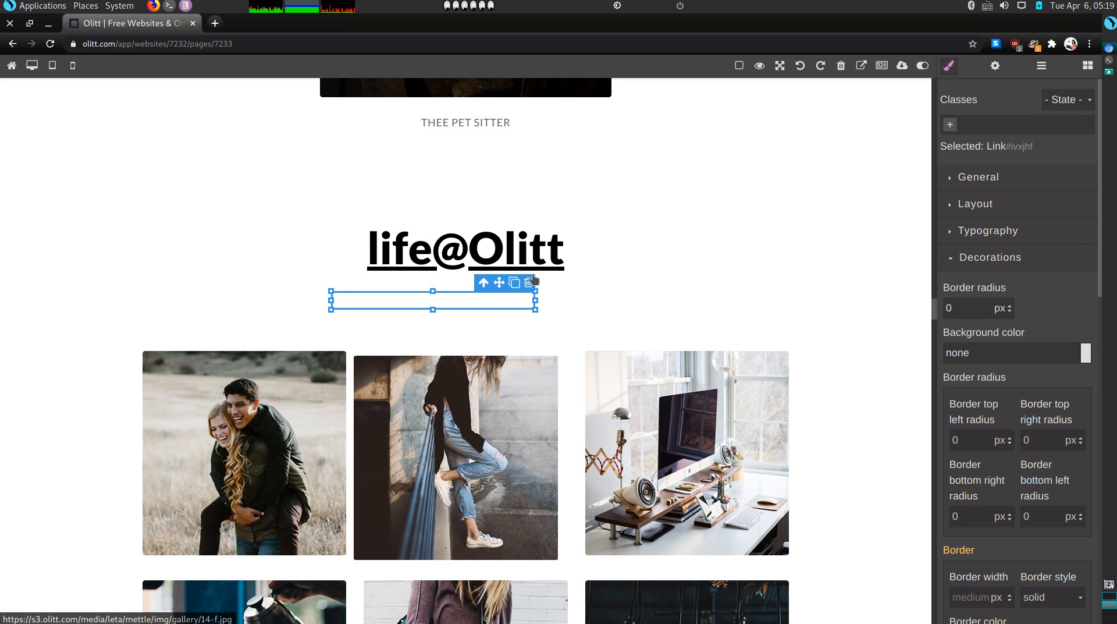
{"action": "left_click", "coordinate": [529, 283]}
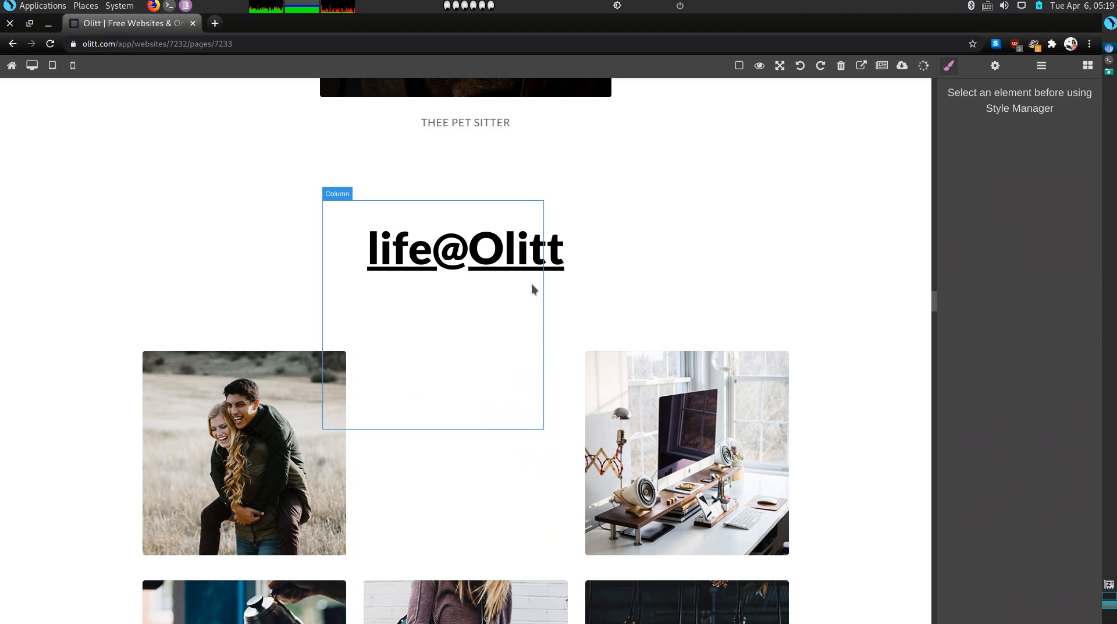
{"action": "left_click", "coordinate": [498, 319]}
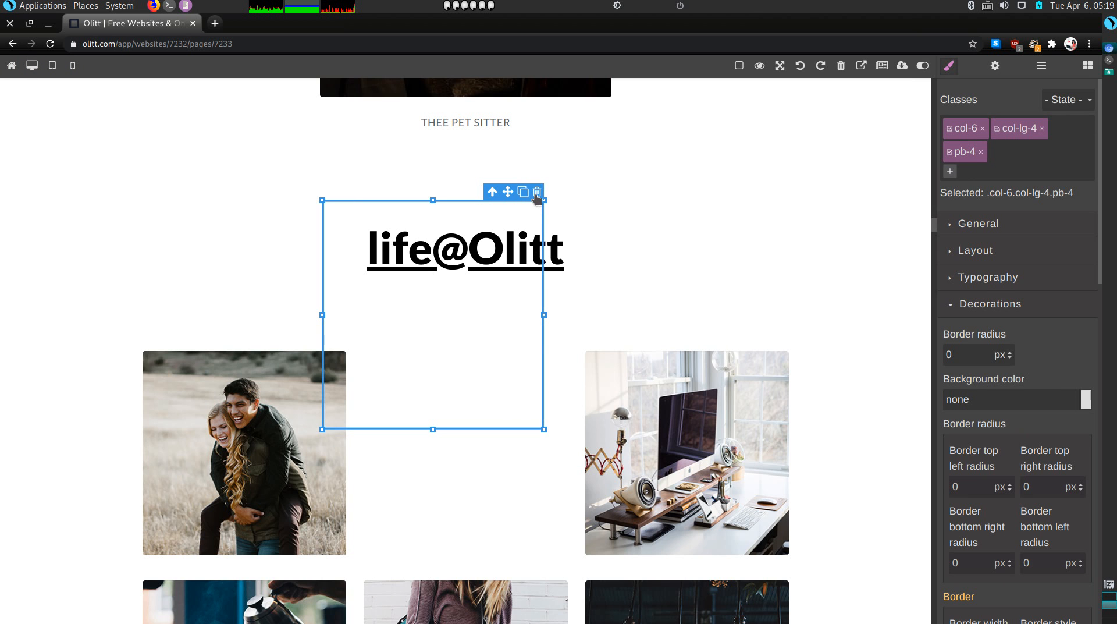
{"action": "left_click", "coordinate": [537, 194]}
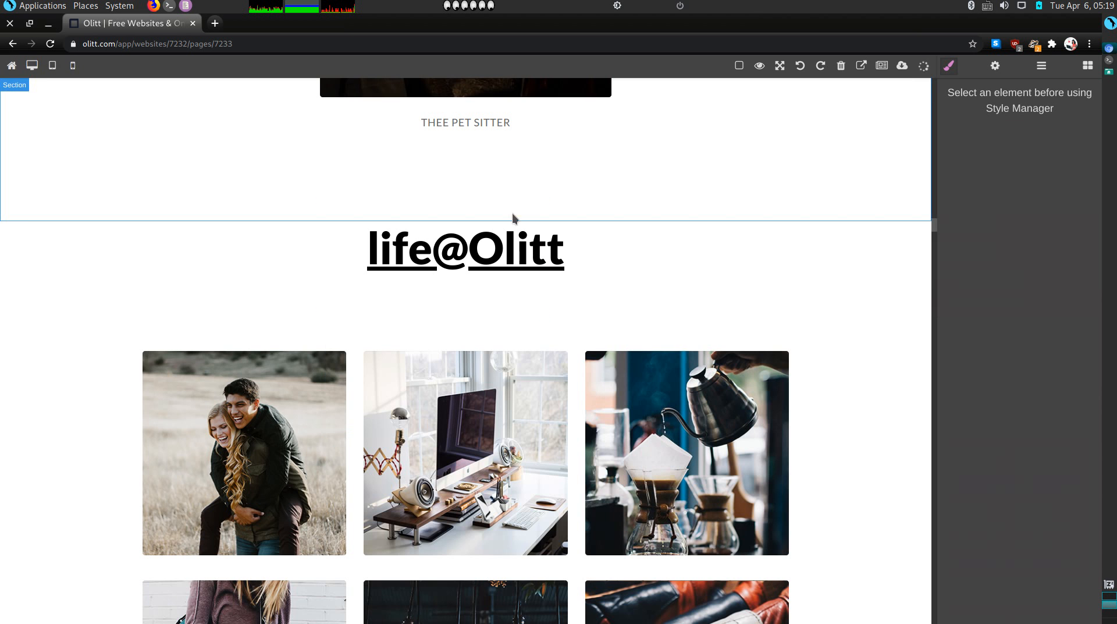
Rename the life@Olitt gallery heading to 'Faves'
{"action": "left_click", "coordinate": [517, 250]}
{"action": "double_click", "coordinate": [516, 251]}
{"action": "left_click", "coordinate": [517, 250]}
{"action": "triple_click", "coordinate": [516, 250]}
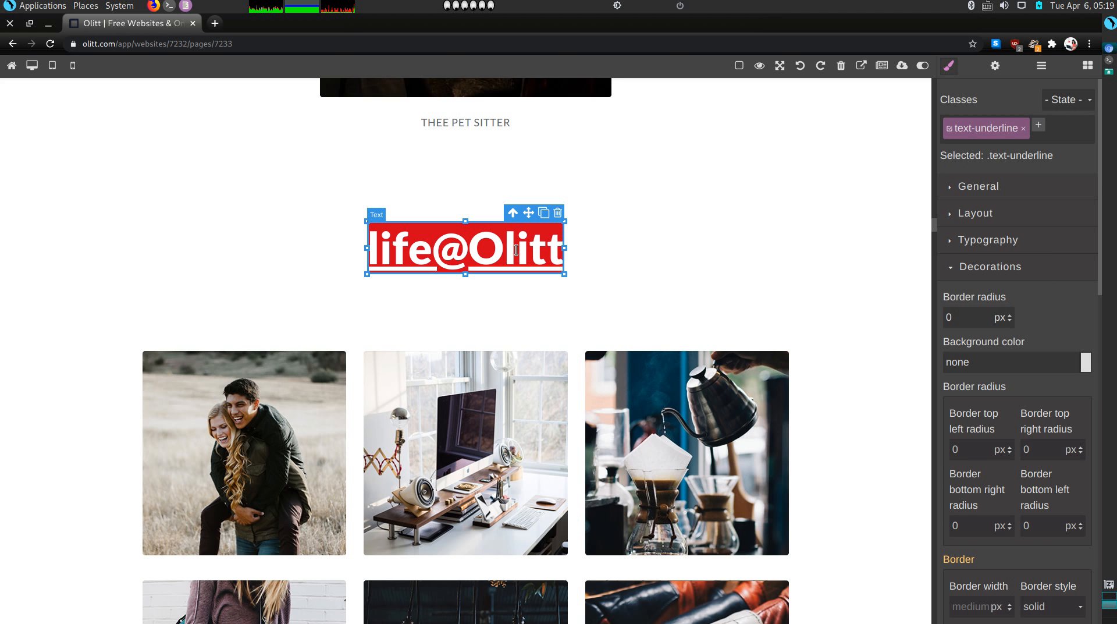
{"action": "type", "text": "Faves"}
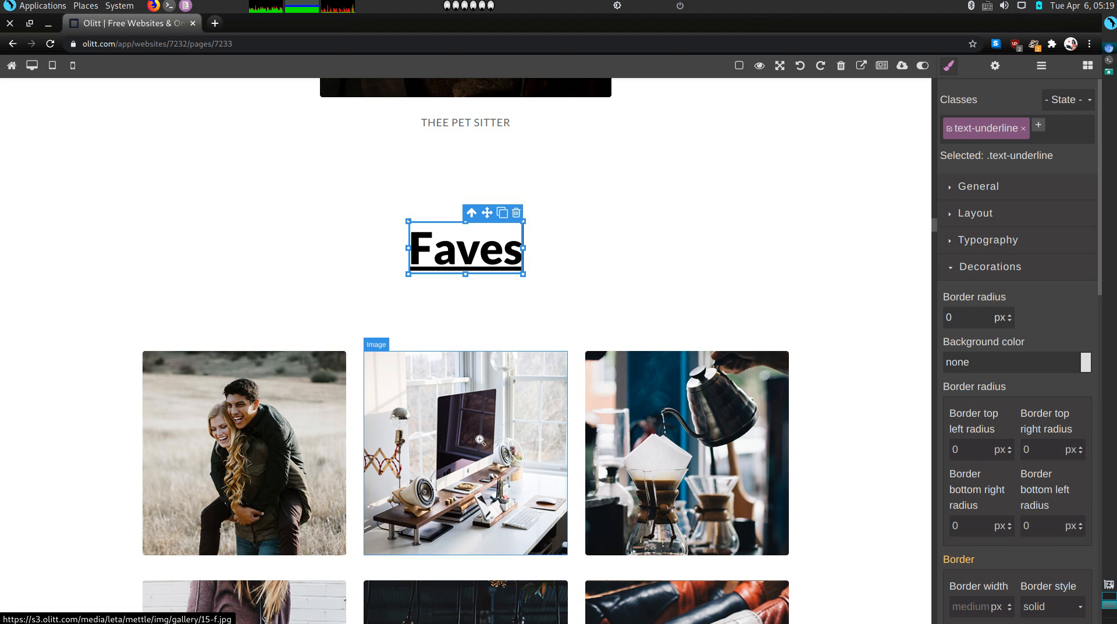
{"action": "scroll", "coordinate": [477, 439], "scroll_direction": "down", "scroll_amount": 2}
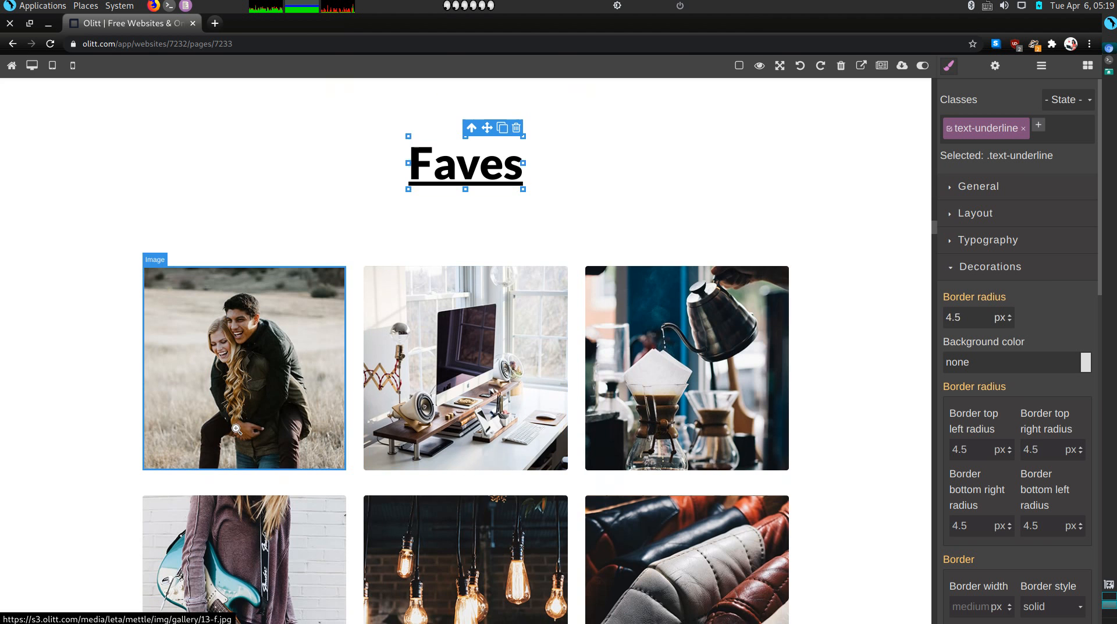
Replace the first two gallery photos with the colourful cat and white kitten pictures
{"action": "double_click", "coordinate": [236, 429]}
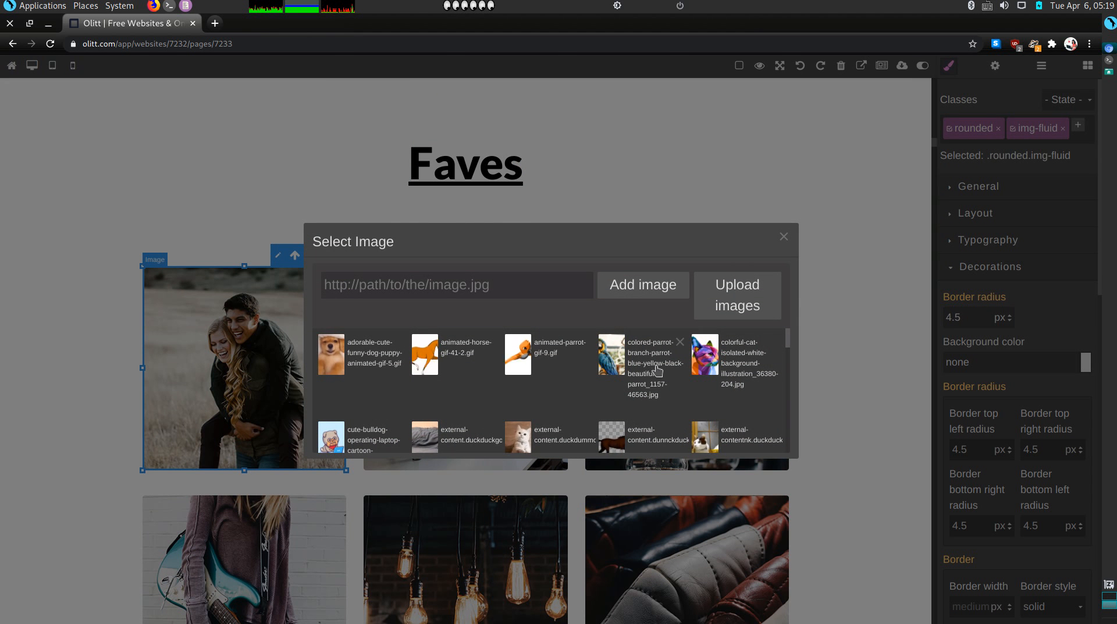
{"action": "left_click", "coordinate": [734, 364]}
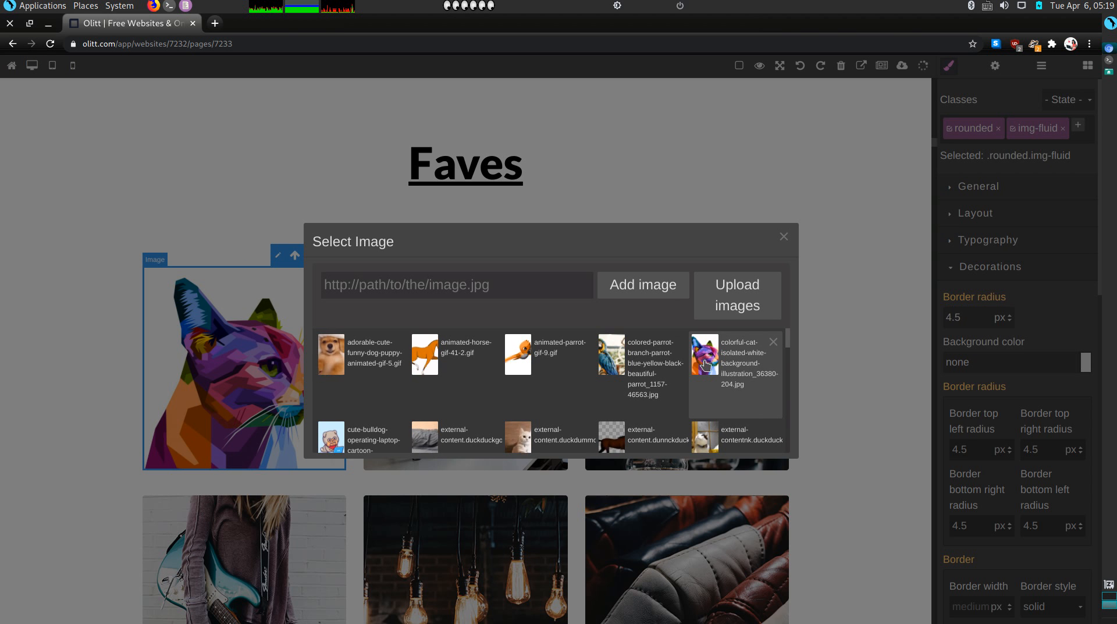
{"action": "left_click", "coordinate": [881, 224]}
{"action": "left_click", "coordinate": [446, 395]}
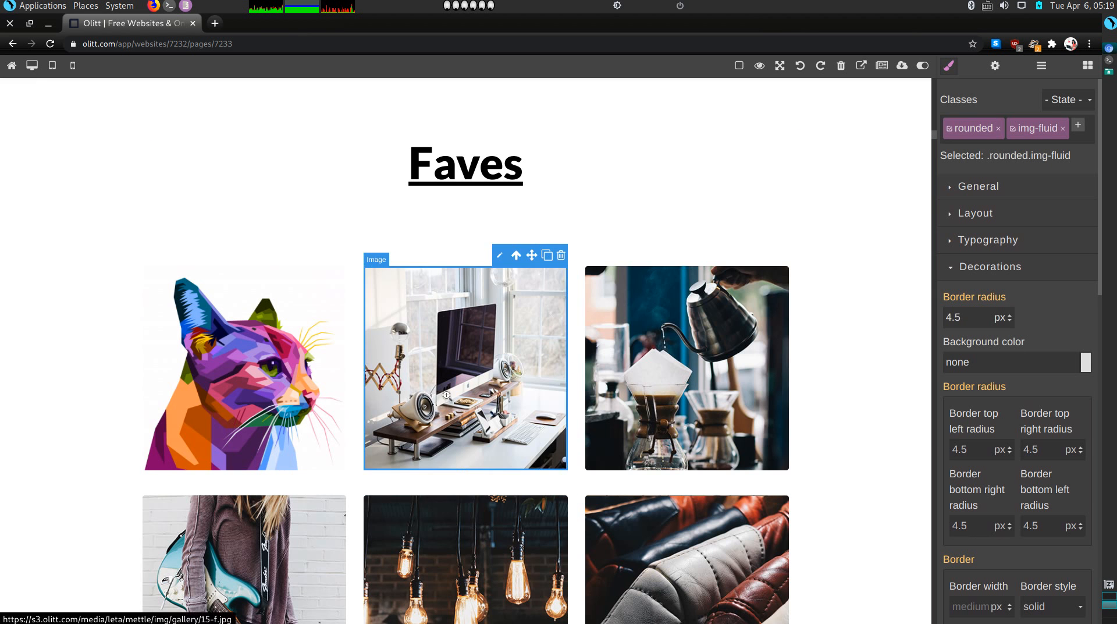
{"action": "double_click", "coordinate": [446, 395]}
{"action": "scroll", "coordinate": [524, 395], "scroll_direction": "down", "scroll_amount": 2}
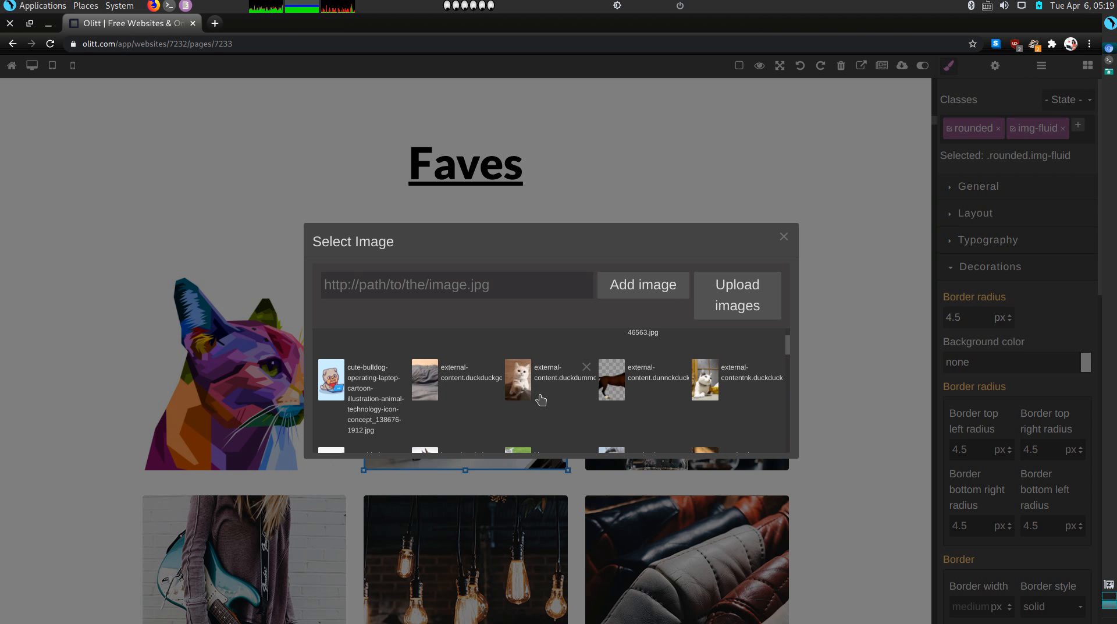
{"action": "left_click", "coordinate": [542, 399]}
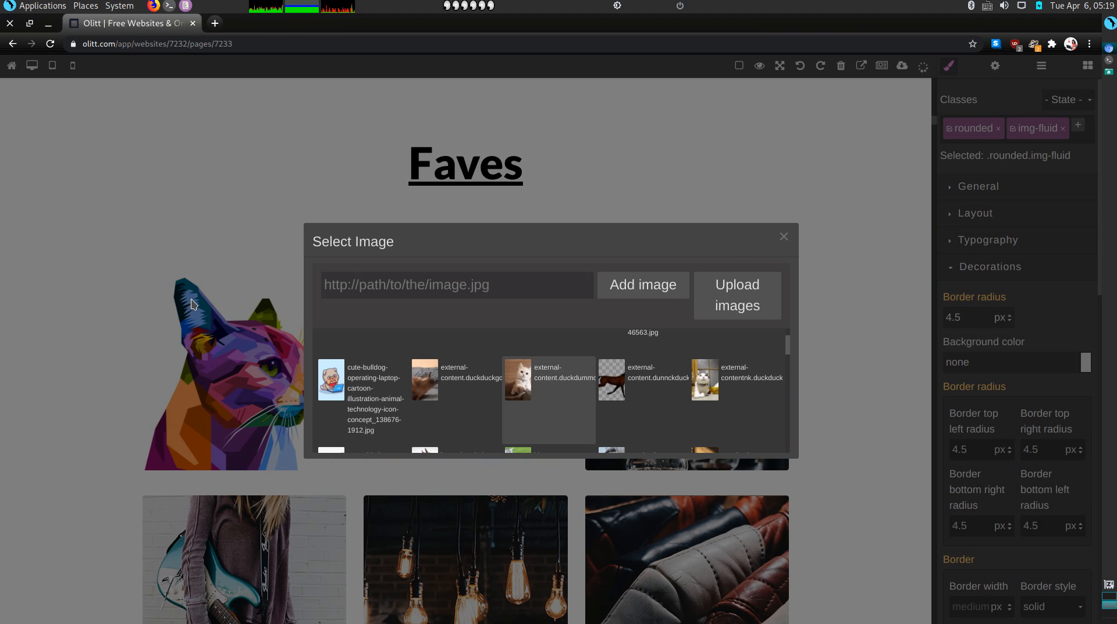
{"action": "left_click", "coordinate": [194, 304]}
Replace the third gallery photo, the coffee shot, with the horse picture
{"action": "left_click", "coordinate": [664, 379]}
{"action": "double_click", "coordinate": [664, 380]}
{"action": "scroll", "coordinate": [687, 390], "scroll_direction": "down", "scroll_amount": 3}
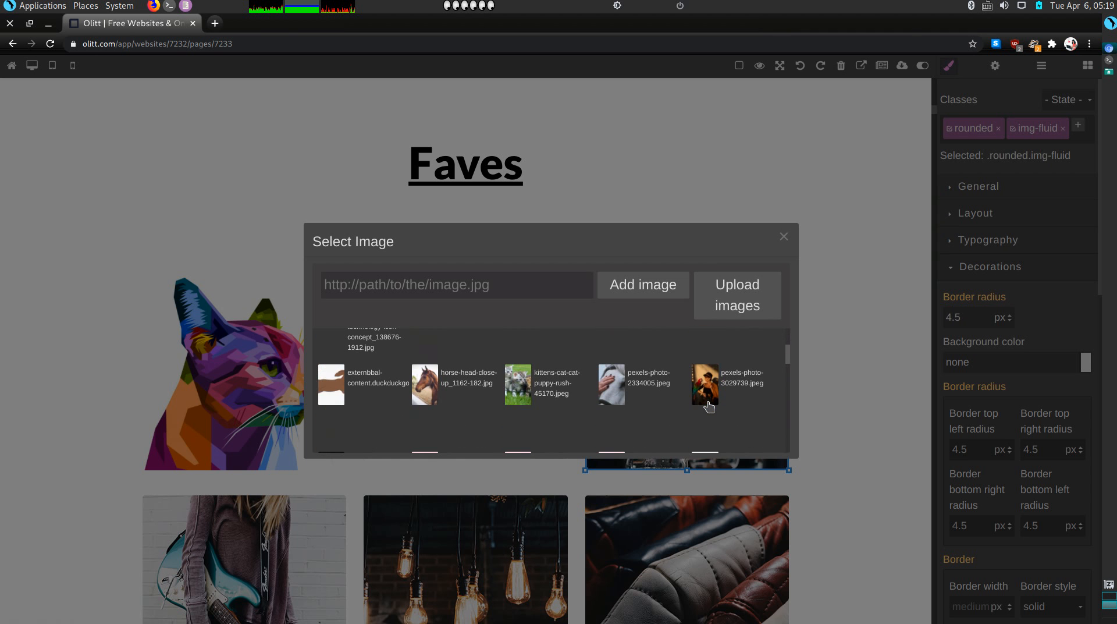
{"action": "left_click", "coordinate": [425, 384]}
{"action": "left_click", "coordinate": [190, 353]}
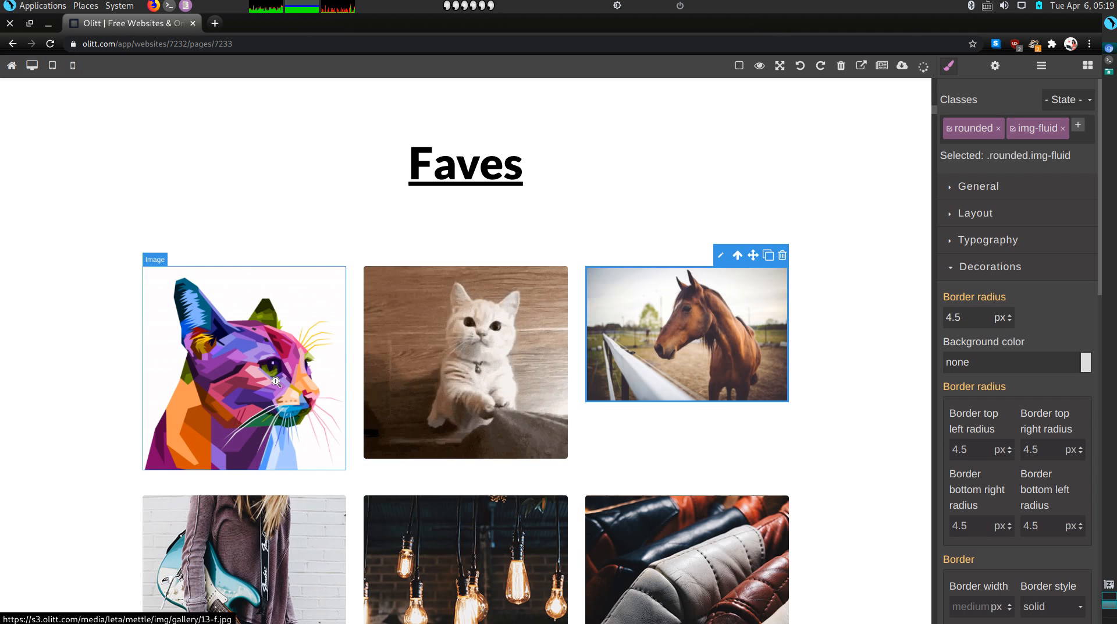
{"action": "scroll", "coordinate": [190, 353], "scroll_direction": "down", "scroll_amount": 4}
{"action": "left_click", "coordinate": [242, 369]}
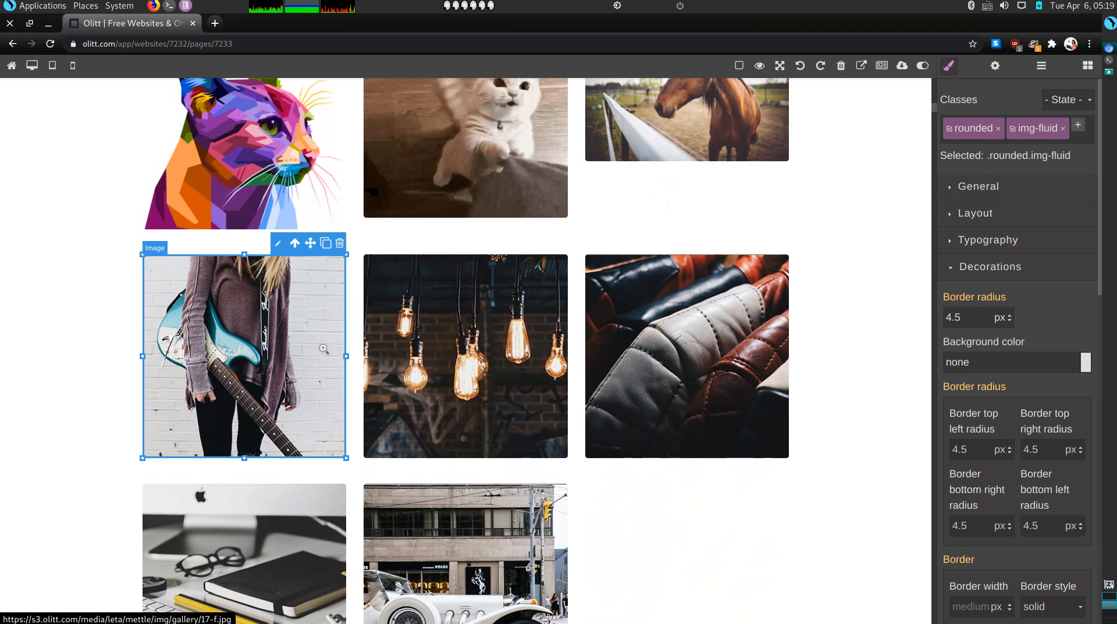
Swap the guitar and light-bulb gallery photos for the rabbit and husky pictures
{"action": "double_click", "coordinate": [316, 382]}
{"action": "scroll", "coordinate": [615, 400], "scroll_direction": "down", "scroll_amount": 5}
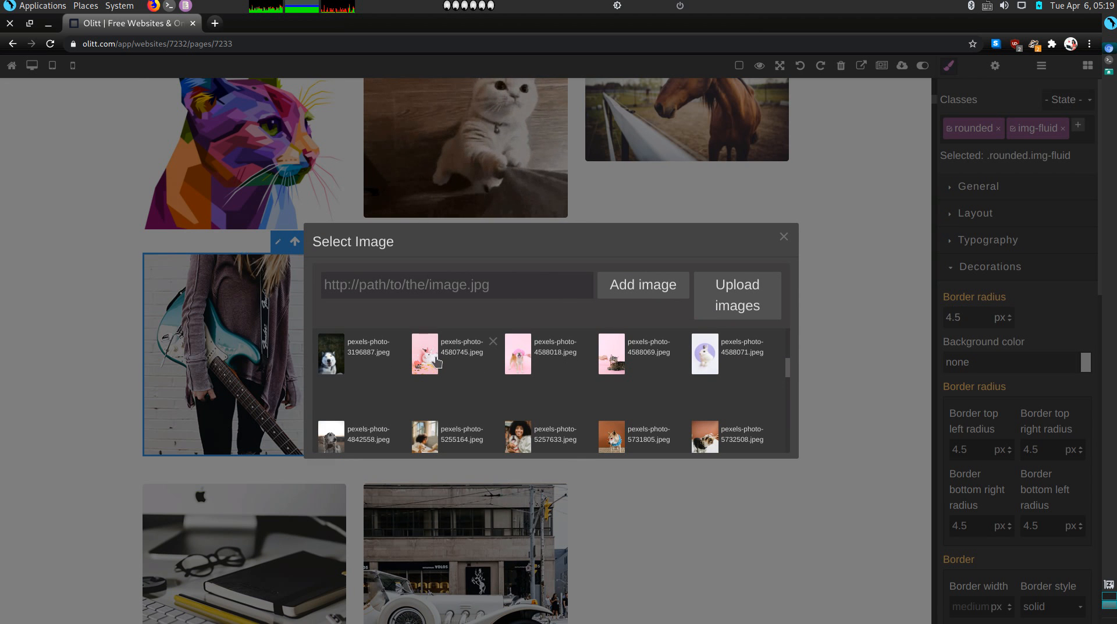
{"action": "left_click", "coordinate": [437, 361]}
{"action": "double_click", "coordinate": [426, 353]}
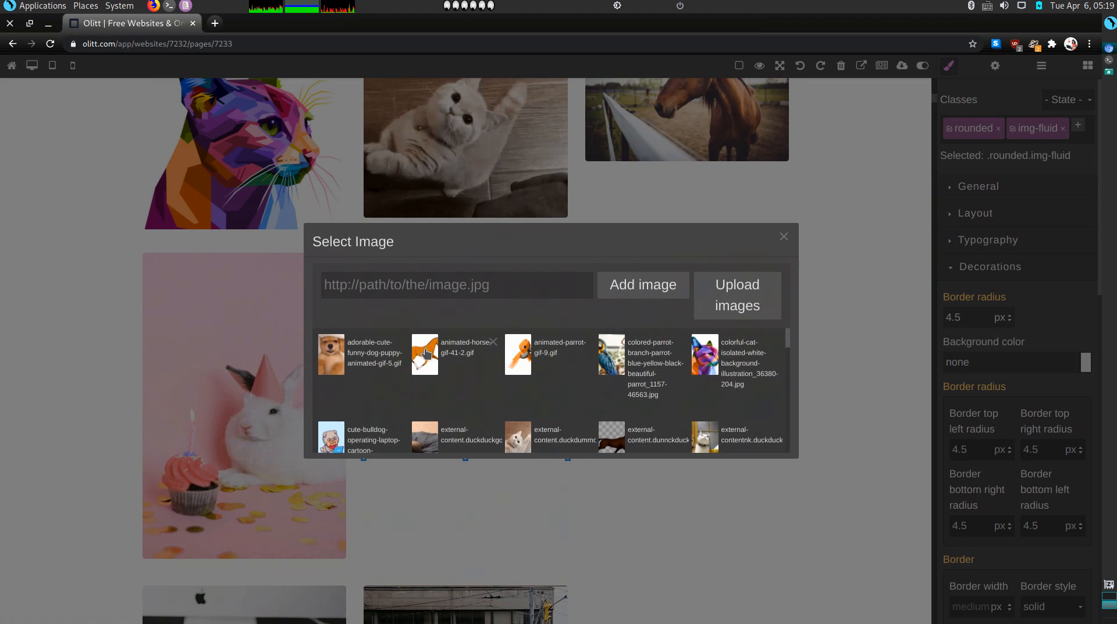
{"action": "scroll", "coordinate": [442, 392], "scroll_direction": "down", "scroll_amount": 5}
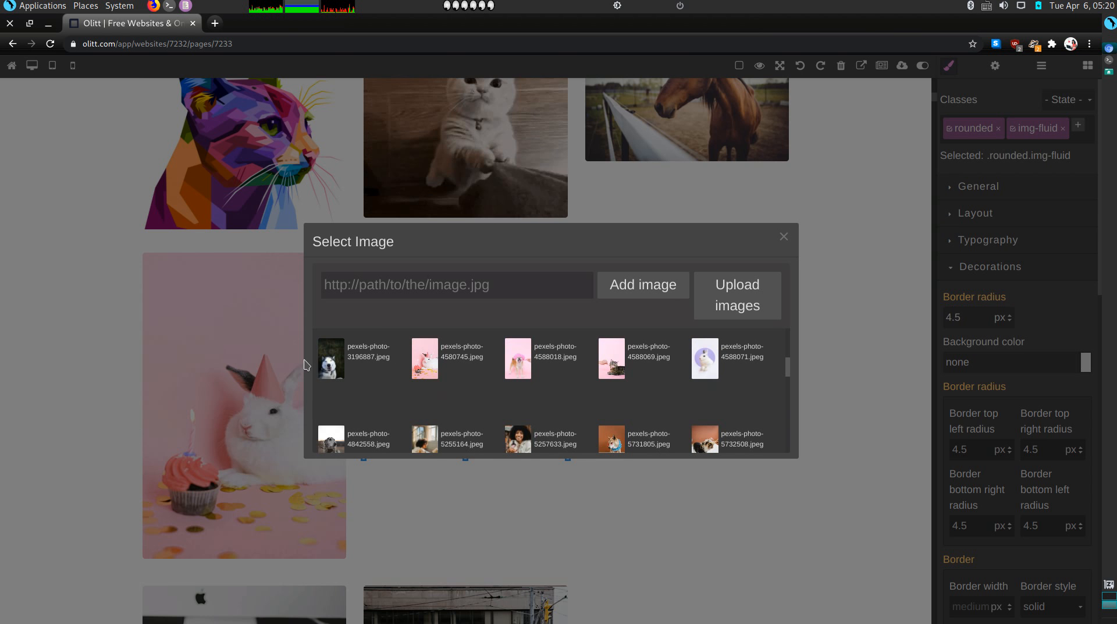
{"action": "left_click", "coordinate": [326, 367]}
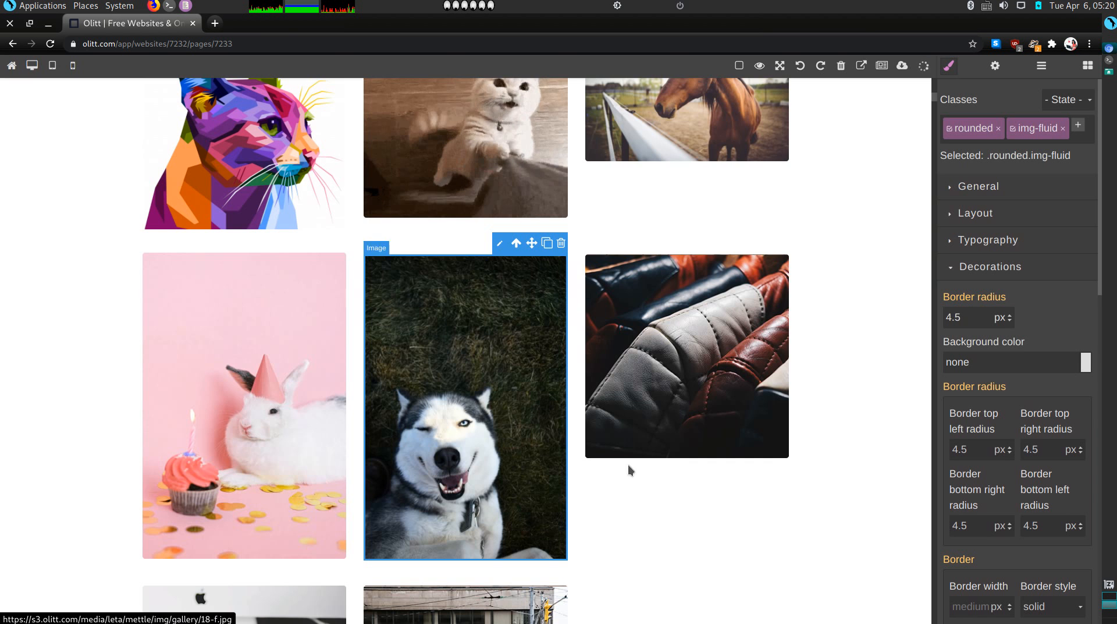
Replace the leather jacket photo with the woman-with-dog picture (pexels-photo-5257633)
{"action": "left_click", "coordinate": [647, 415]}
{"action": "double_click", "coordinate": [648, 415]}
{"action": "scroll", "coordinate": [582, 402], "scroll_direction": "down", "scroll_amount": 4}
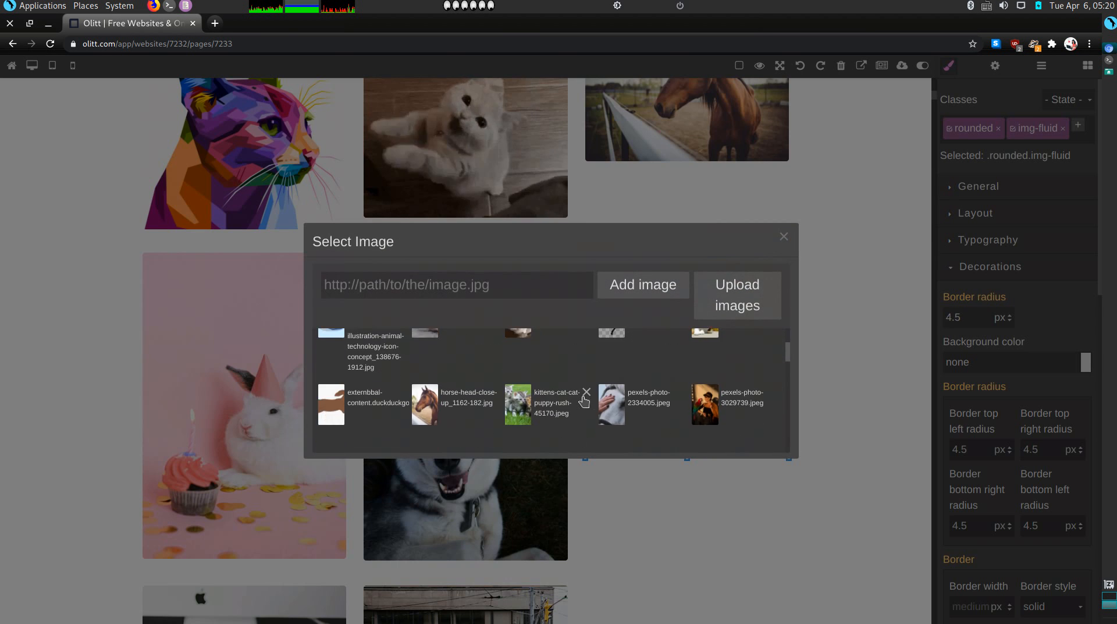
{"action": "scroll", "coordinate": [582, 400], "scroll_direction": "down", "scroll_amount": 3}
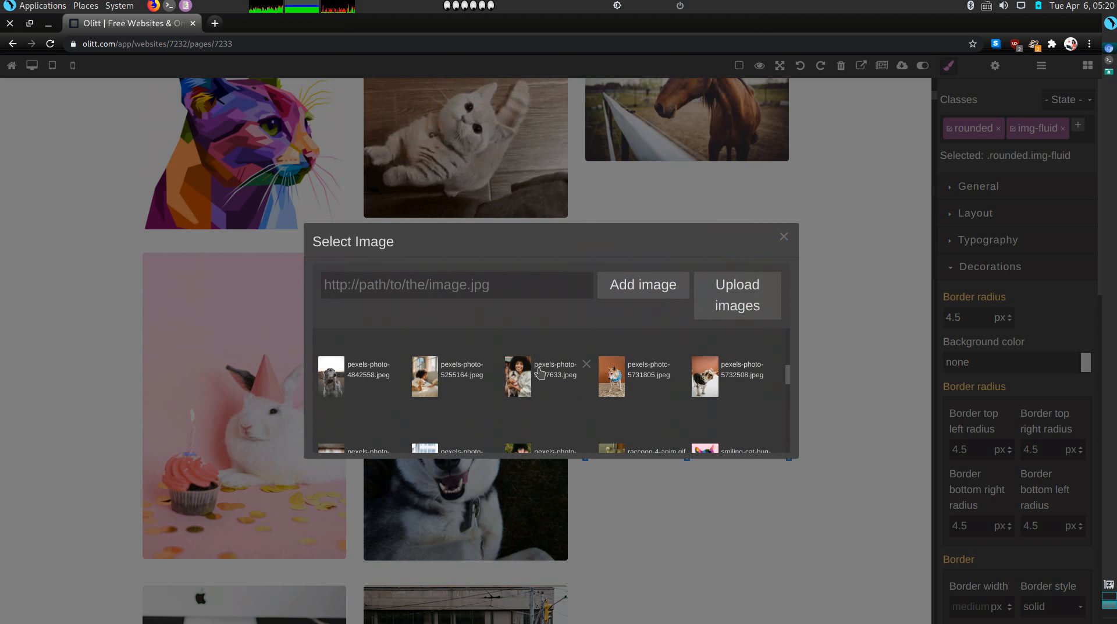
{"action": "left_click", "coordinate": [524, 372]}
Replace the laptop photo with the dressed-up dog picture
{"action": "scroll", "coordinate": [227, 448], "scroll_direction": "down", "scroll_amount": 4}
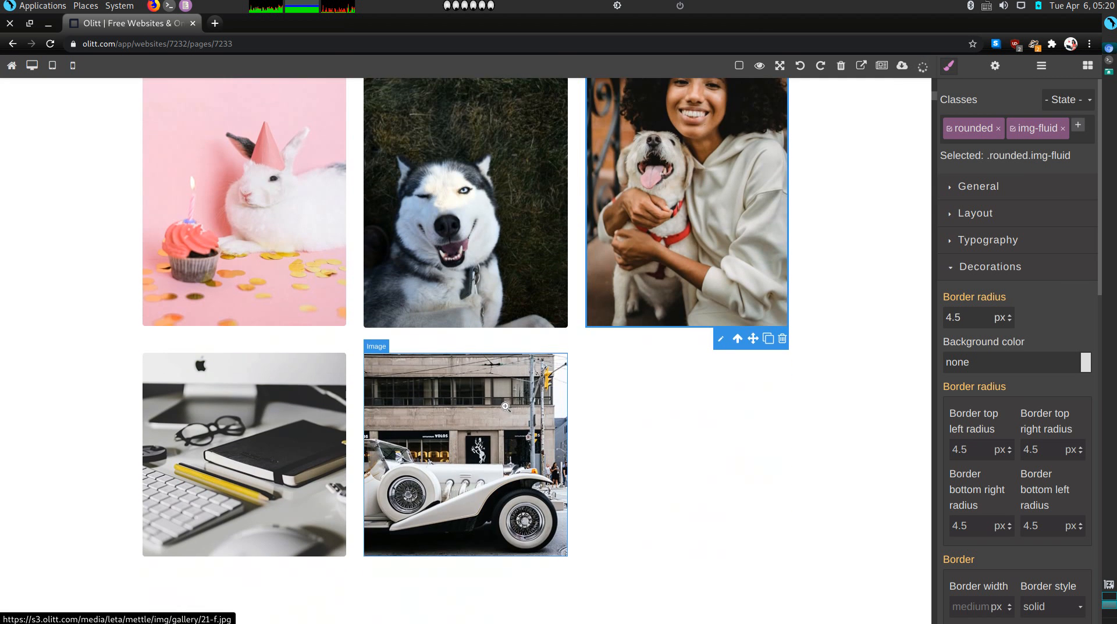
{"action": "double_click", "coordinate": [227, 448]}
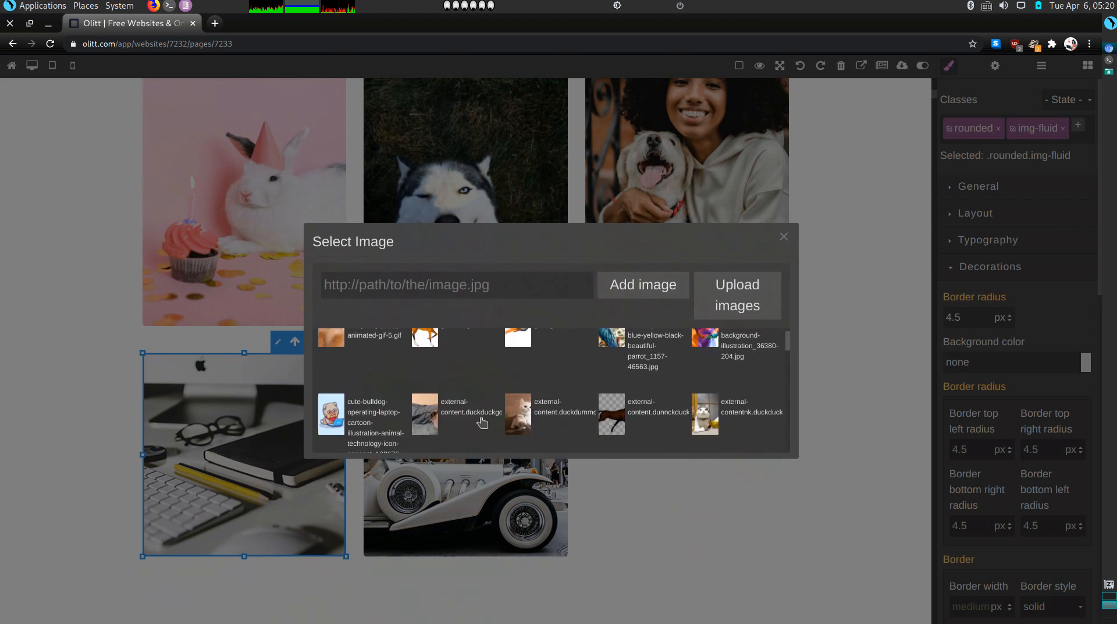
{"action": "scroll", "coordinate": [482, 423], "scroll_direction": "down", "scroll_amount": 2}
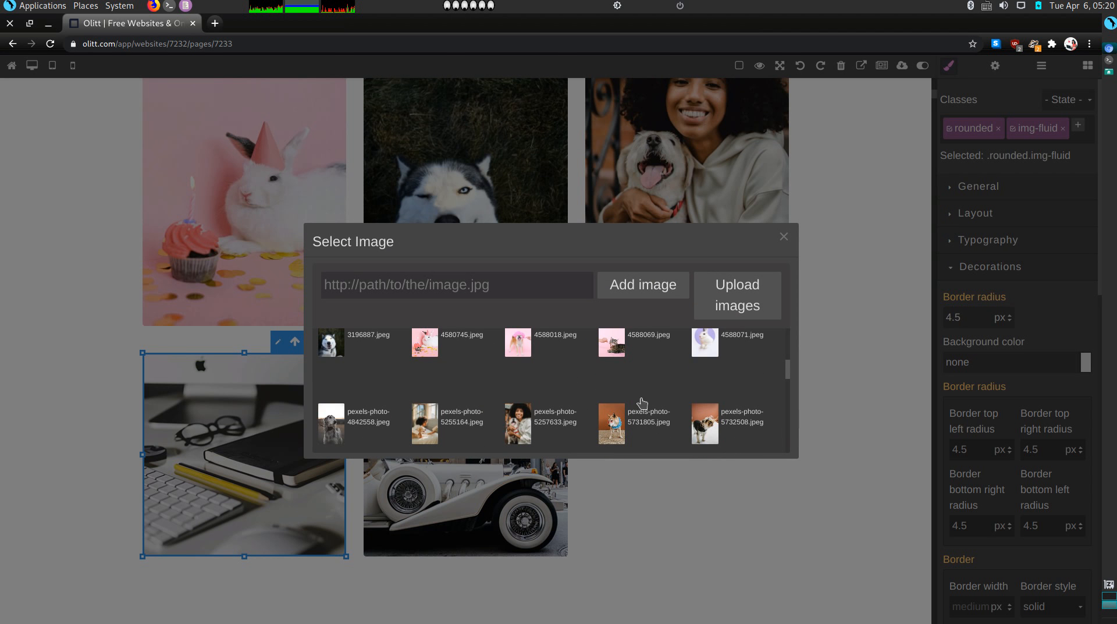
{"action": "left_click", "coordinate": [612, 431]}
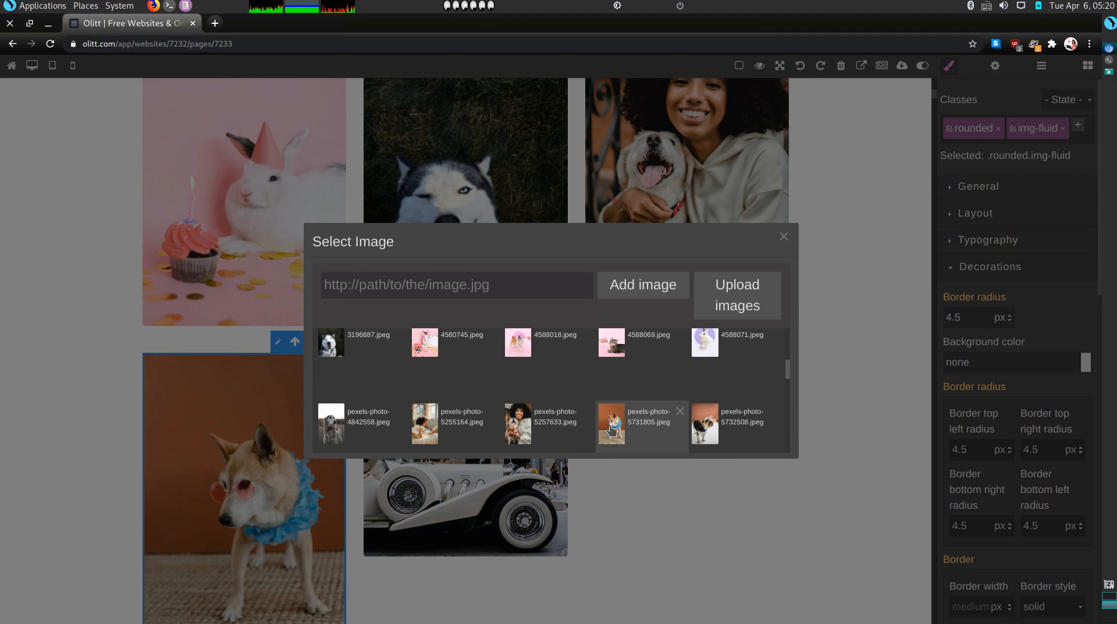
Replace the vintage car photo with the smiling-cat-hug-heart-love picture and close the picker
{"action": "double_click", "coordinate": [518, 434]}
{"action": "scroll", "coordinate": [518, 431], "scroll_direction": "down", "scroll_amount": 10}
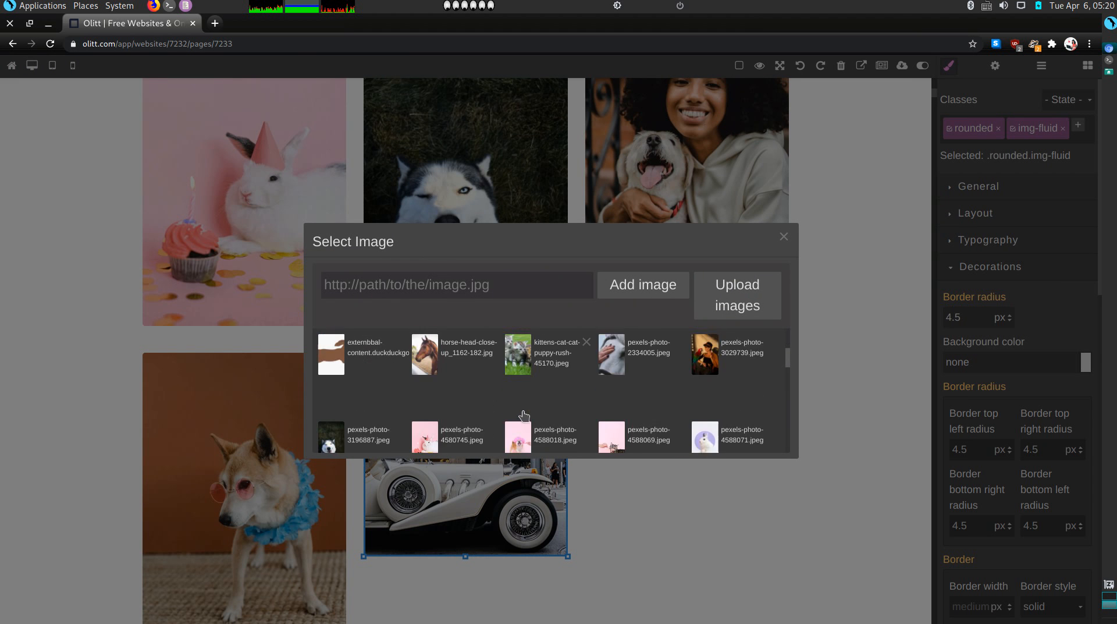
{"action": "scroll", "coordinate": [524, 415], "scroll_direction": "down", "scroll_amount": 8}
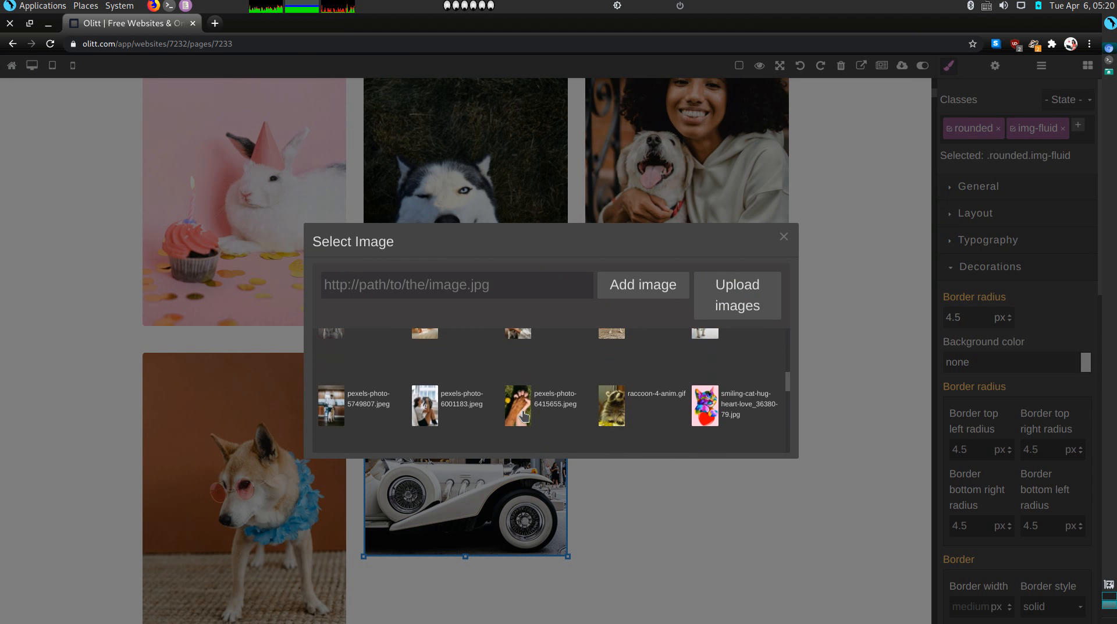
{"action": "scroll", "coordinate": [523, 415], "scroll_direction": "down", "scroll_amount": 3}
{"action": "scroll", "coordinate": [524, 415], "scroll_direction": "up", "scroll_amount": 3}
{"action": "left_click", "coordinate": [711, 377]}
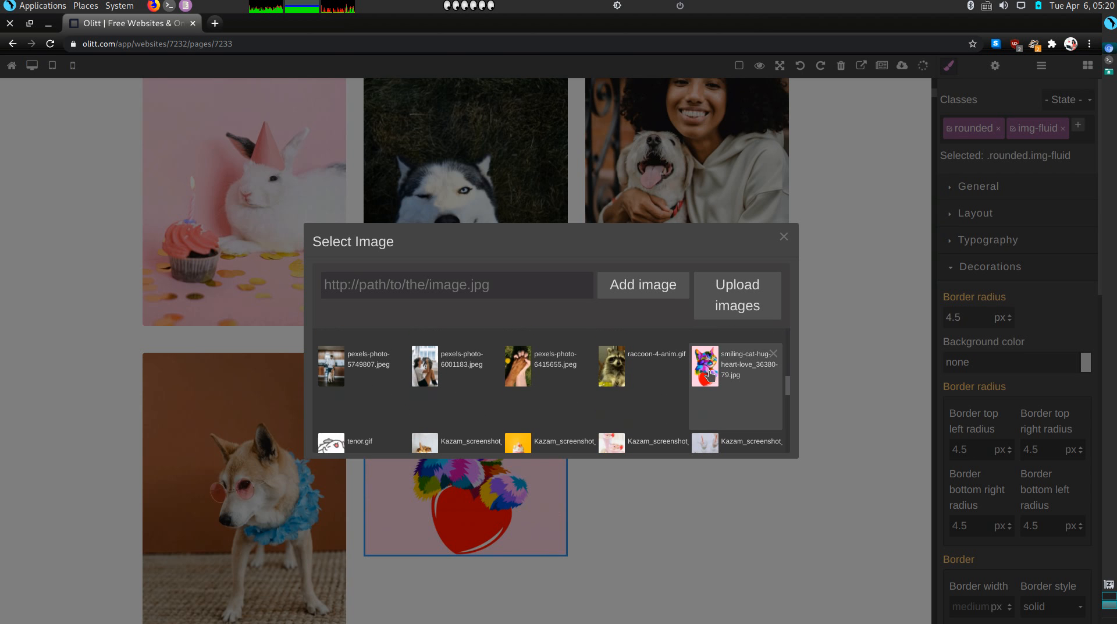
{"action": "left_click", "coordinate": [669, 524]}
{"action": "scroll", "coordinate": [672, 327], "scroll_direction": "down", "scroll_amount": 1}
{"action": "scroll", "coordinate": [672, 322], "scroll_direction": "down", "scroll_amount": 8}
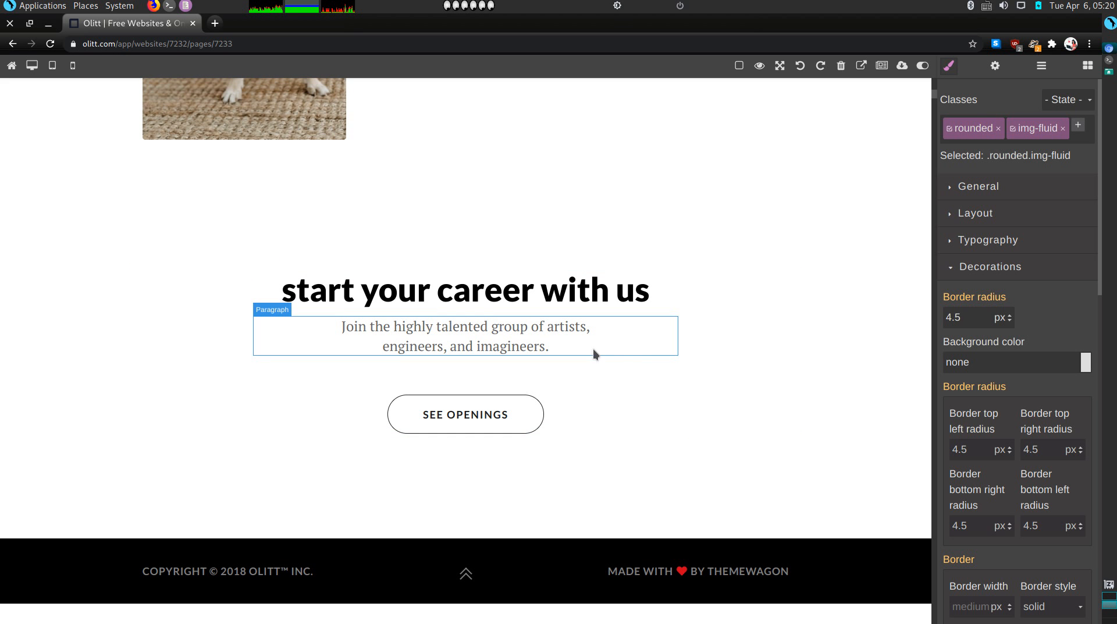
Delete the paragraph and the SEE OPENINGS button from the closing section
{"action": "left_click", "coordinate": [616, 348]}
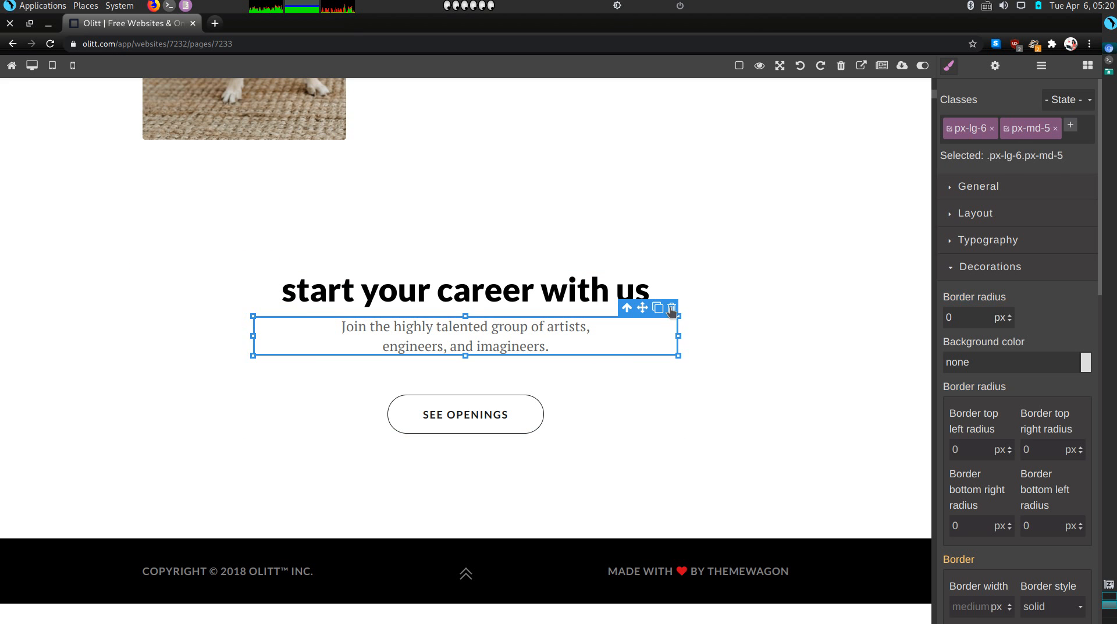
{"action": "left_click", "coordinate": [669, 306]}
{"action": "left_click", "coordinate": [652, 339]}
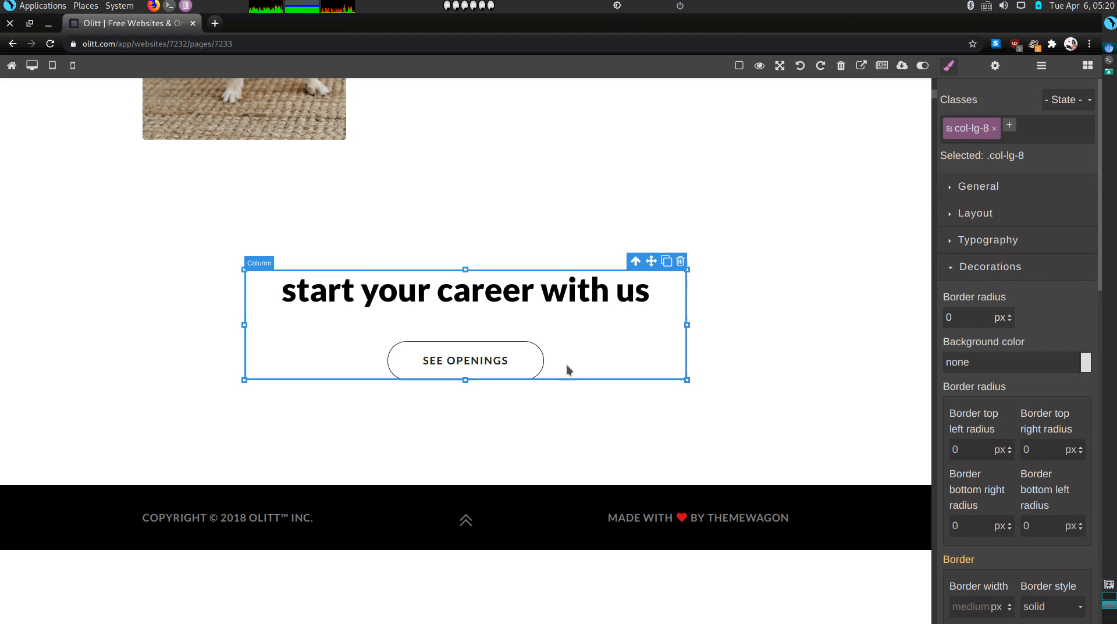
{"action": "left_click", "coordinate": [541, 359]}
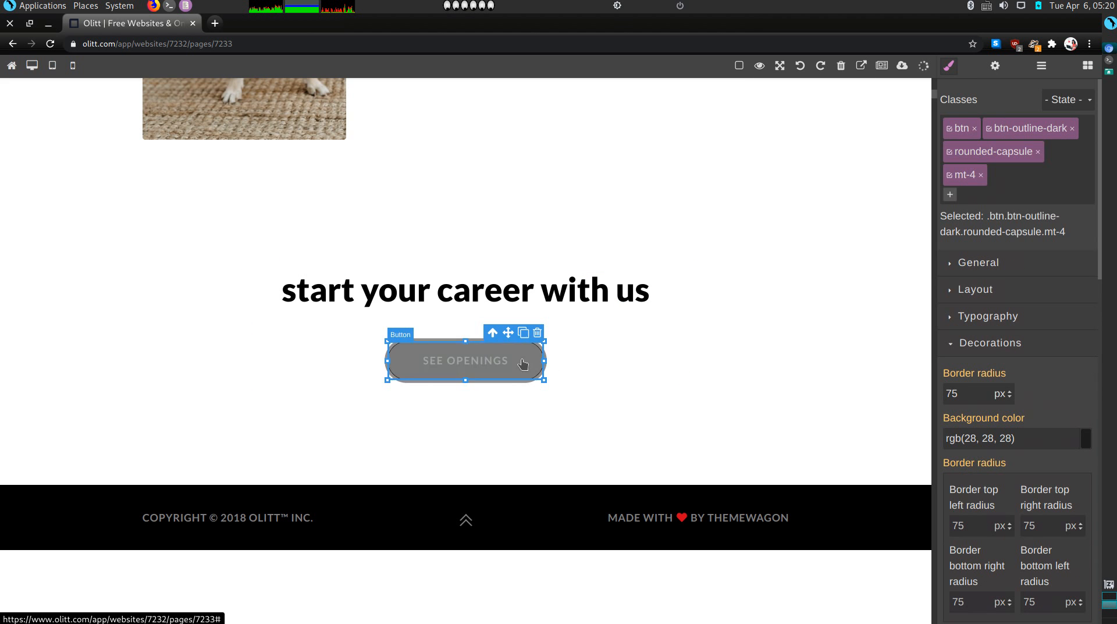
{"action": "left_click", "coordinate": [536, 331]}
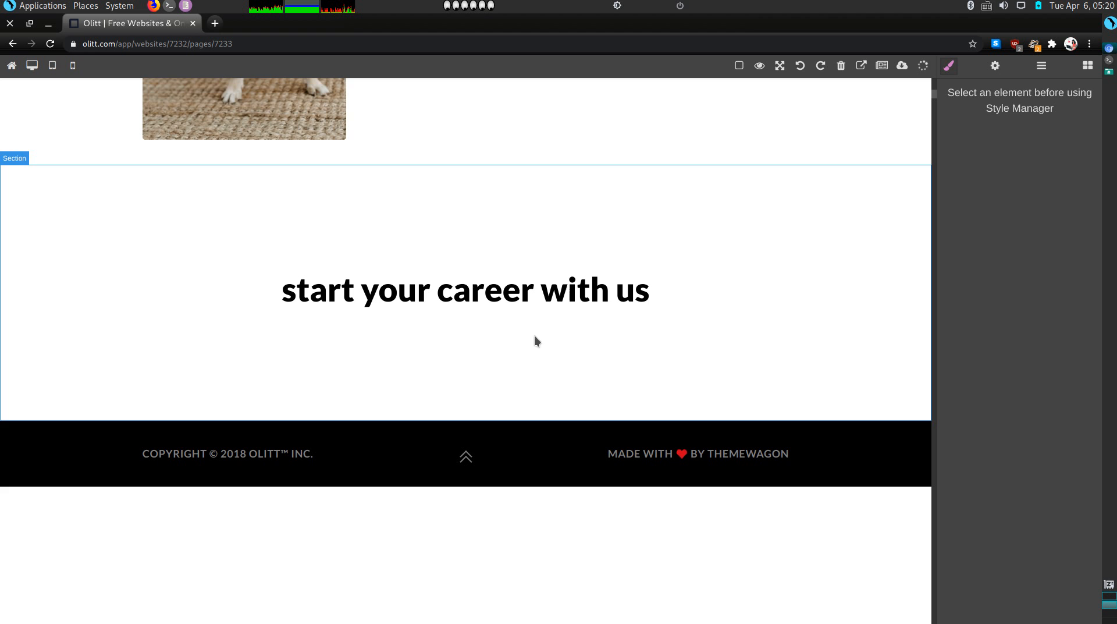
Rewrite the closing heading as 'Our perfect companions never have fewer than four feet.'
{"action": "left_click", "coordinate": [510, 302]}
{"action": "double_click", "coordinate": [510, 302]}
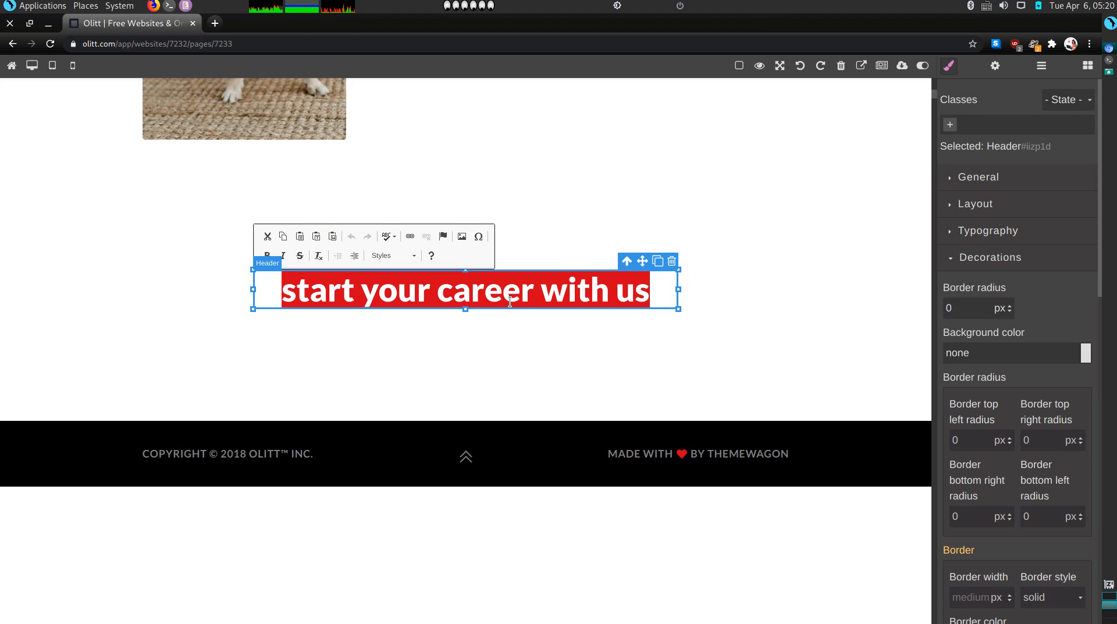
{"action": "key", "text": "BackSpace"}
{"action": "type", "text": "Our "}
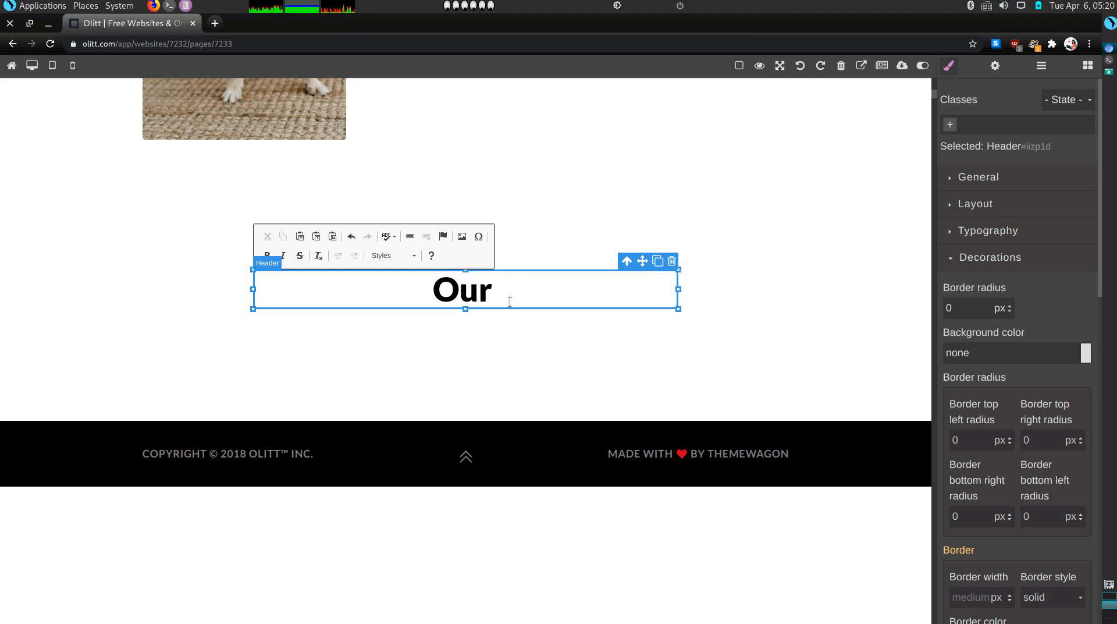
{"action": "type", "text": "perfe"}
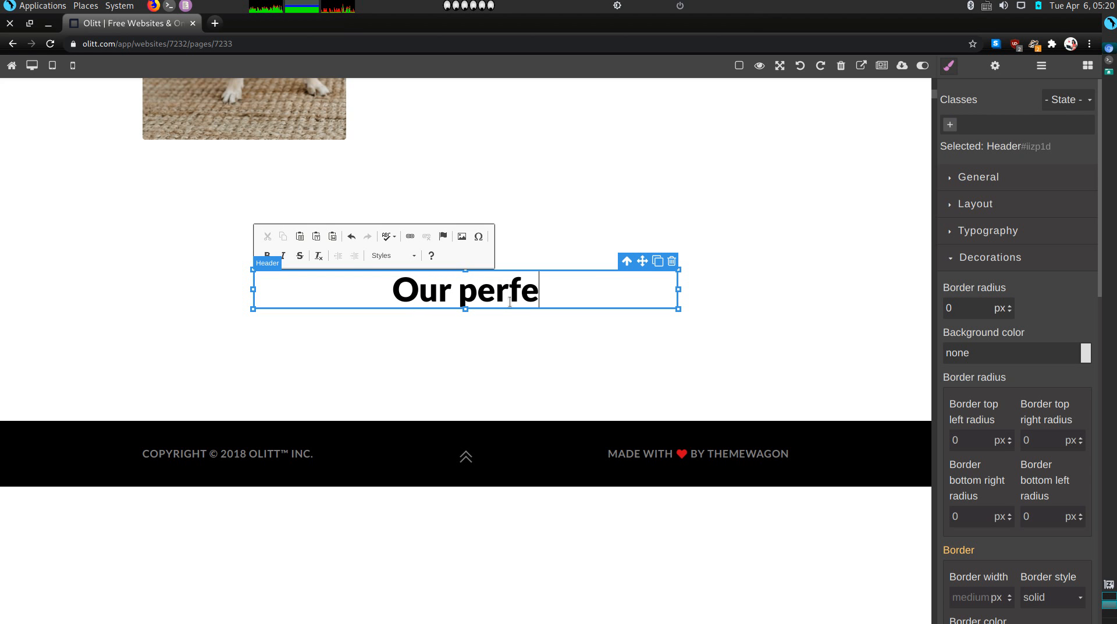
{"action": "type", "text": "ct companions"}
{"action": "type", "text": "never "}
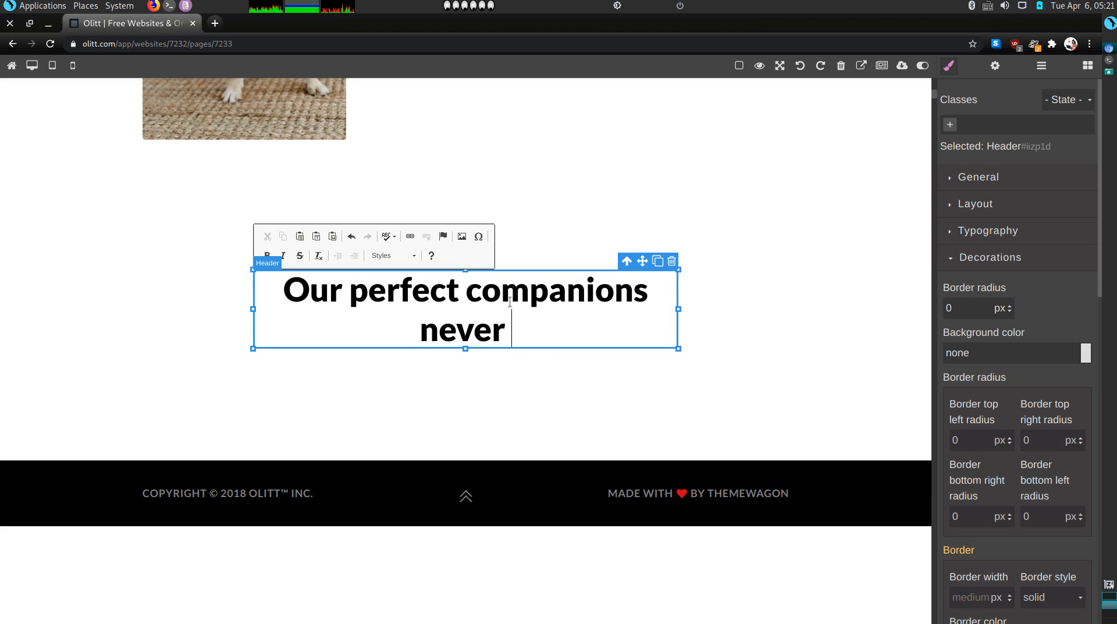
{"action": "type", "text": "have fewer than four feet"}
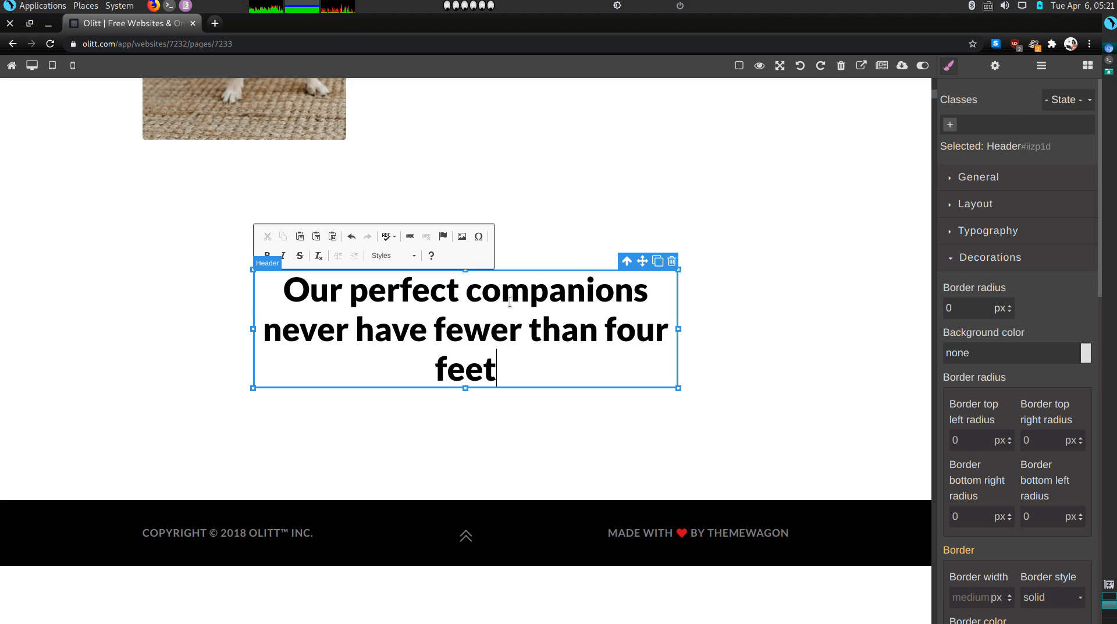
{"action": "type", "text": "."}
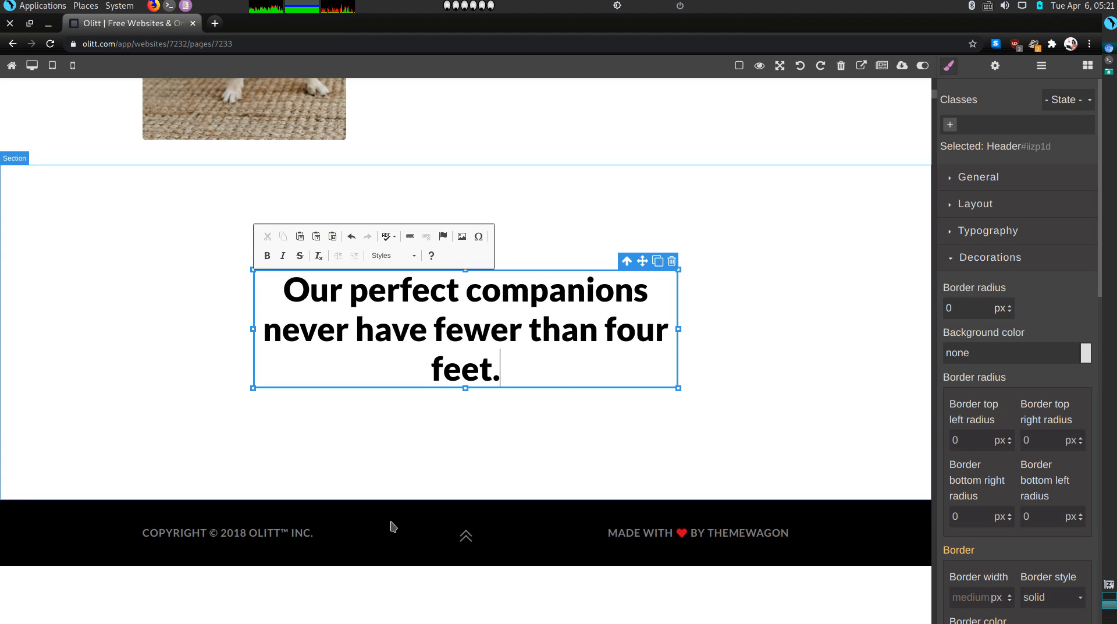
Change the copyright year to 2021, delete OLITT™ INC., and remove the THEMEWAGON link
{"action": "left_click", "coordinate": [241, 534]}
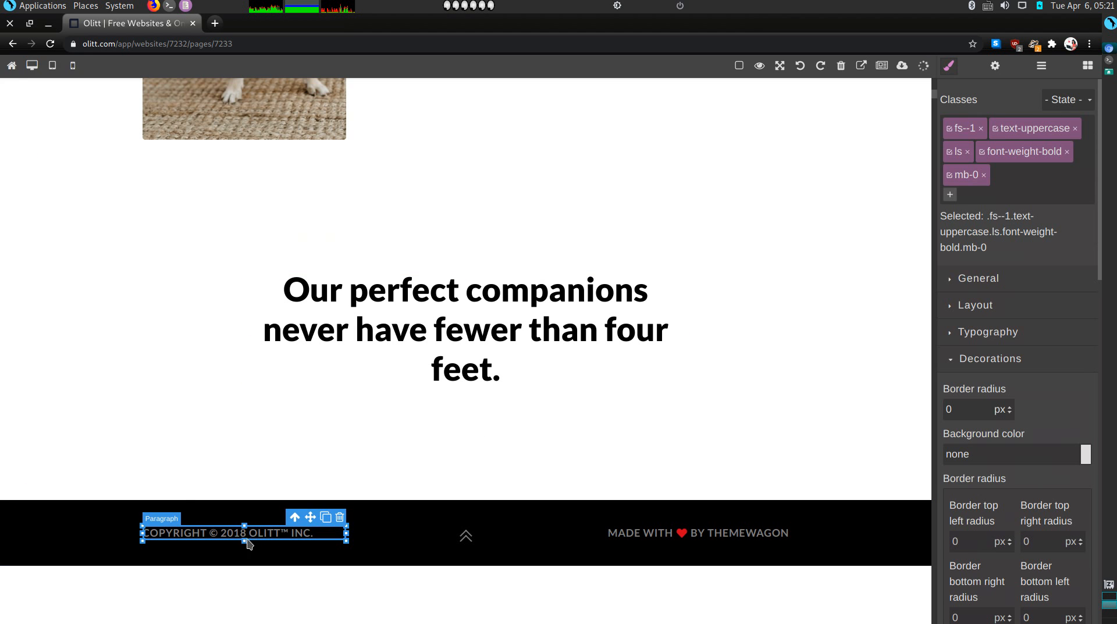
{"action": "double_click", "coordinate": [241, 534]}
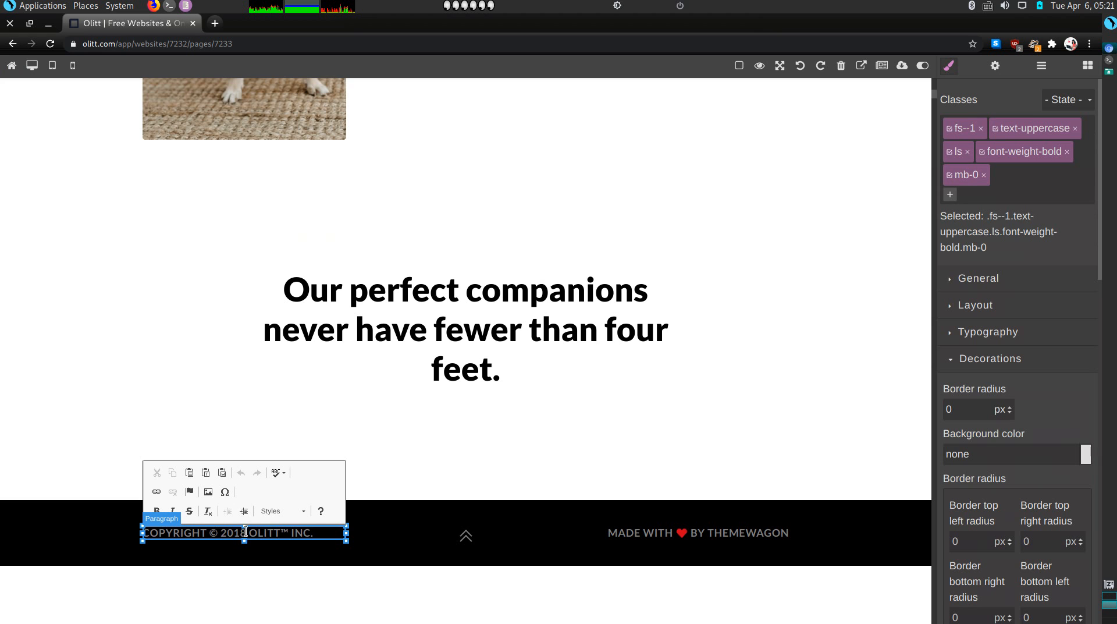
{"action": "key", "text": "BackSpace"}
{"action": "key", "text": "BackSpace"}
{"action": "type", "text": "21"}
{"action": "key", "text": "shift+Right"}
{"action": "key", "text": "shift+Right"}
{"action": "key", "text": "shift+Right"}
{"action": "key", "text": "shift+Right"}
{"action": "key", "text": "shift+Right"}
{"action": "key", "text": "shift+Right"}
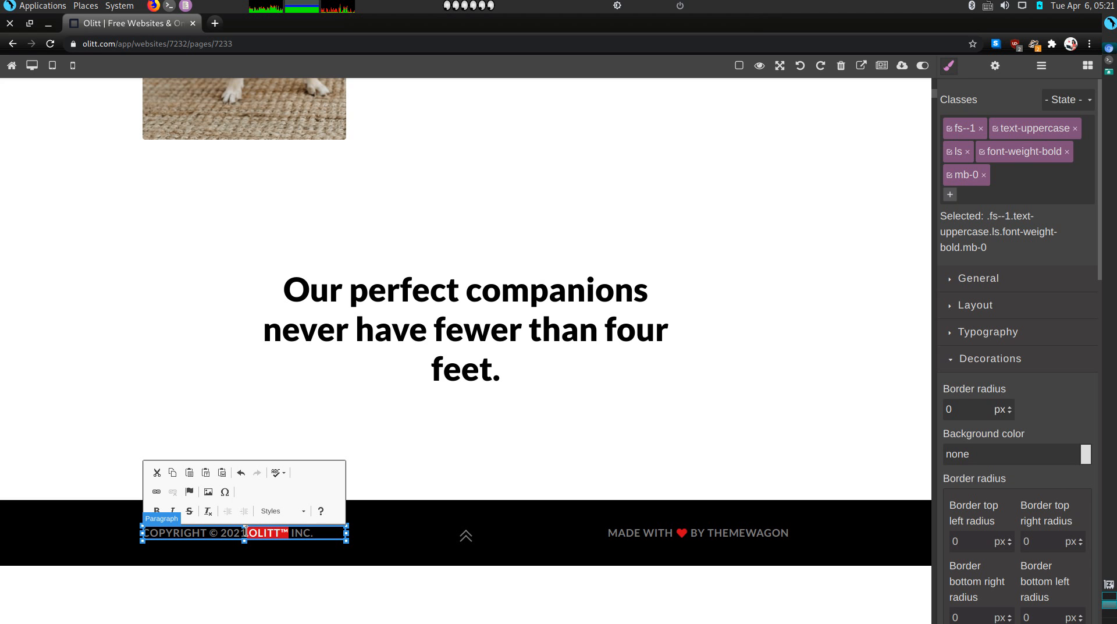
{"action": "key", "text": "BackSpace"}
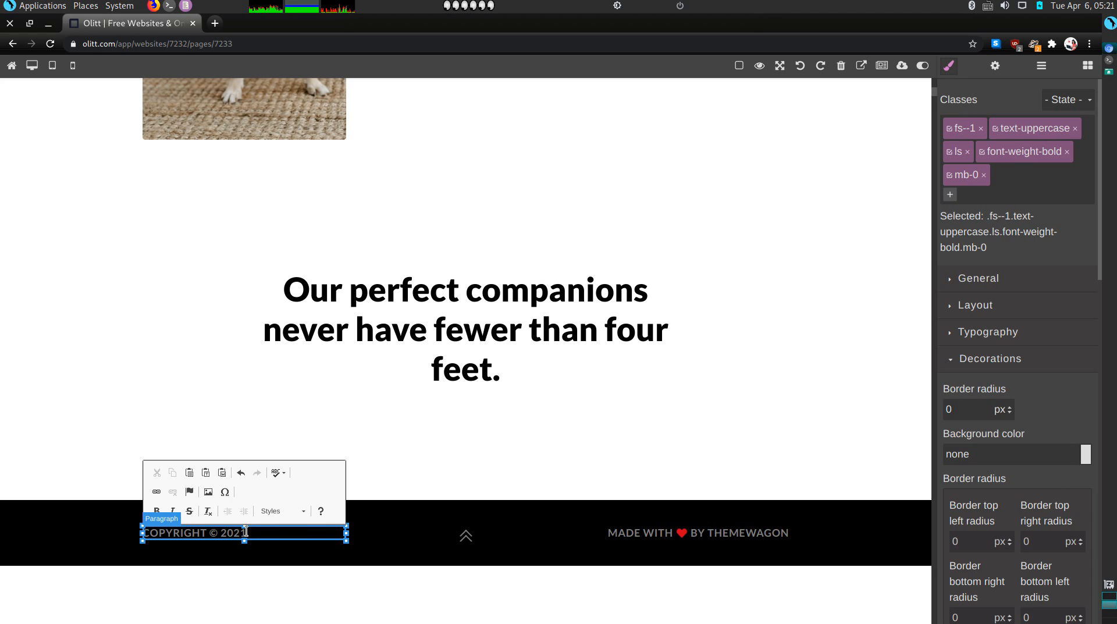
{"action": "left_click", "coordinate": [737, 535]}
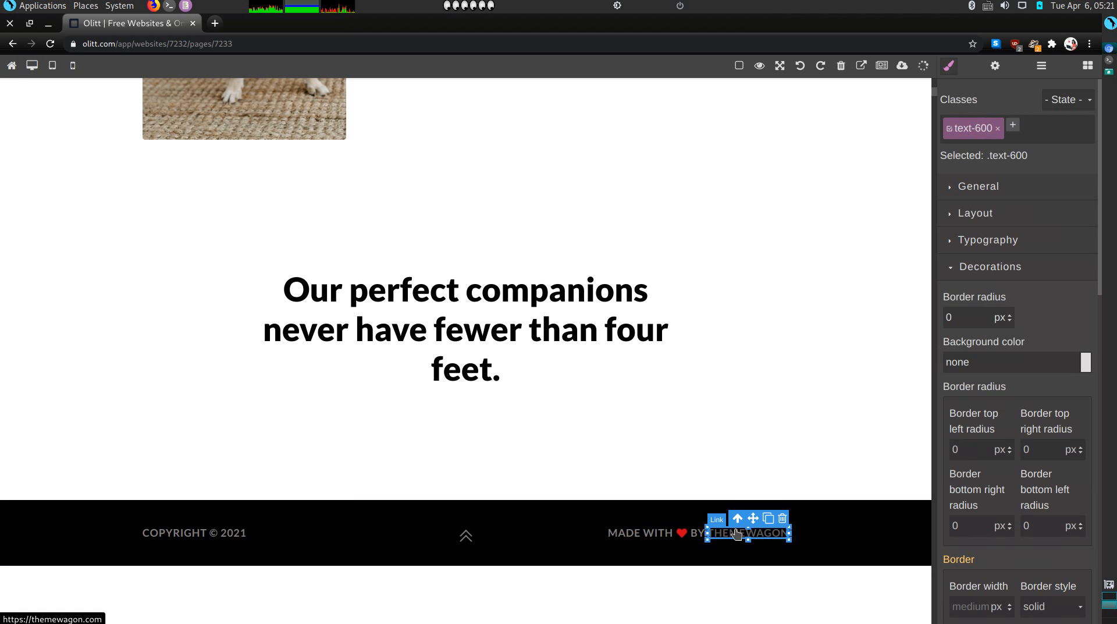
{"action": "left_click", "coordinate": [783, 520]}
Edit the MADE WITH BY credit line to name 'theb freelance pet sitter'
{"action": "left_click", "coordinate": [791, 538]}
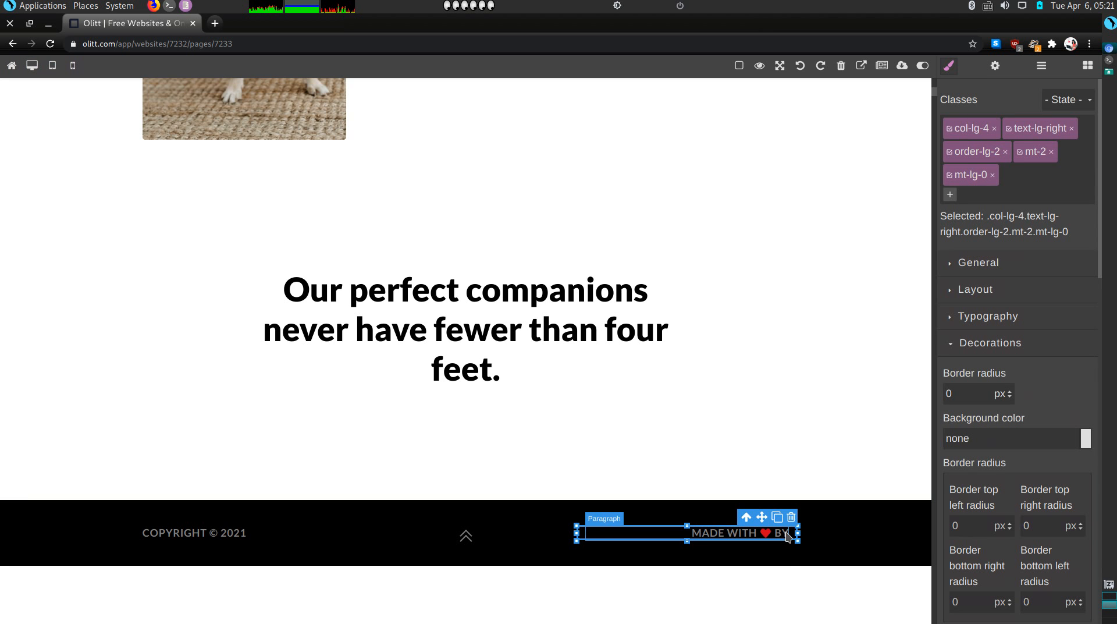
{"action": "scroll", "coordinate": [786, 536], "scroll_direction": "down", "scroll_amount": 8}
{"action": "scroll", "coordinate": [798, 501], "scroll_direction": "up", "scroll_amount": 5}
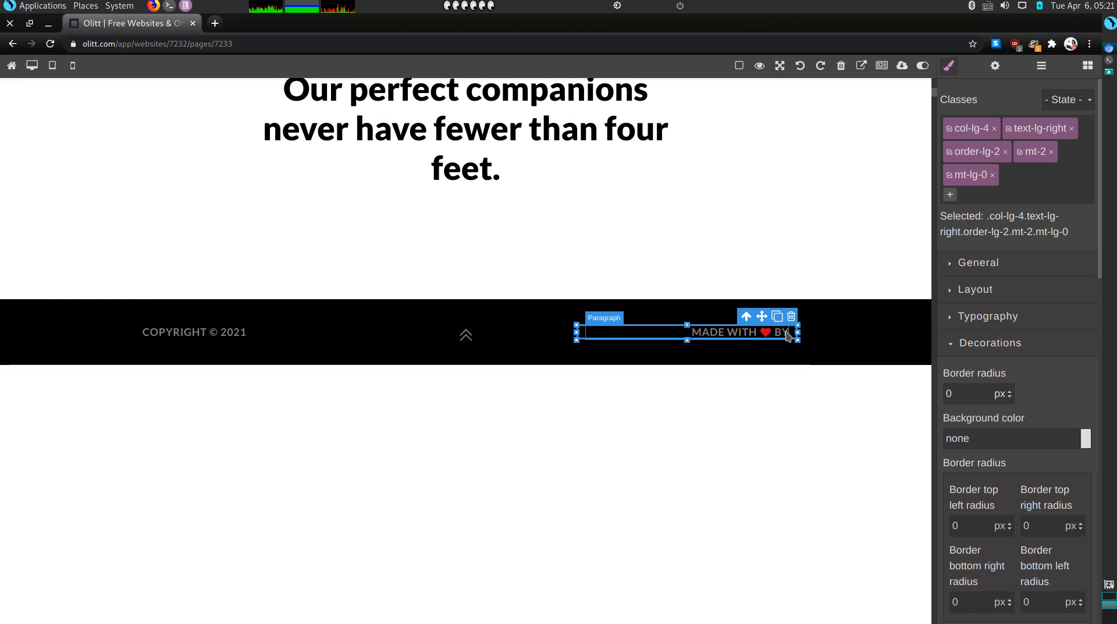
{"action": "scroll", "coordinate": [785, 331], "scroll_direction": "down", "scroll_amount": 6}
{"action": "scroll", "coordinate": [786, 336], "scroll_direction": "up", "scroll_amount": 3}
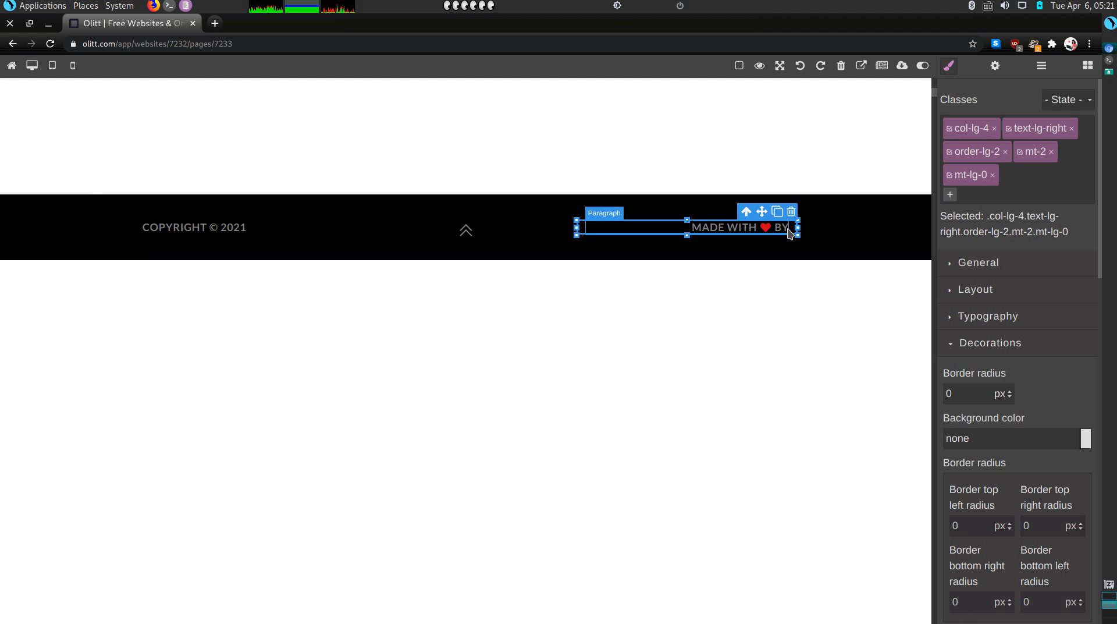
{"action": "scroll", "coordinate": [612, 413], "scroll_direction": "up", "scroll_amount": 6}
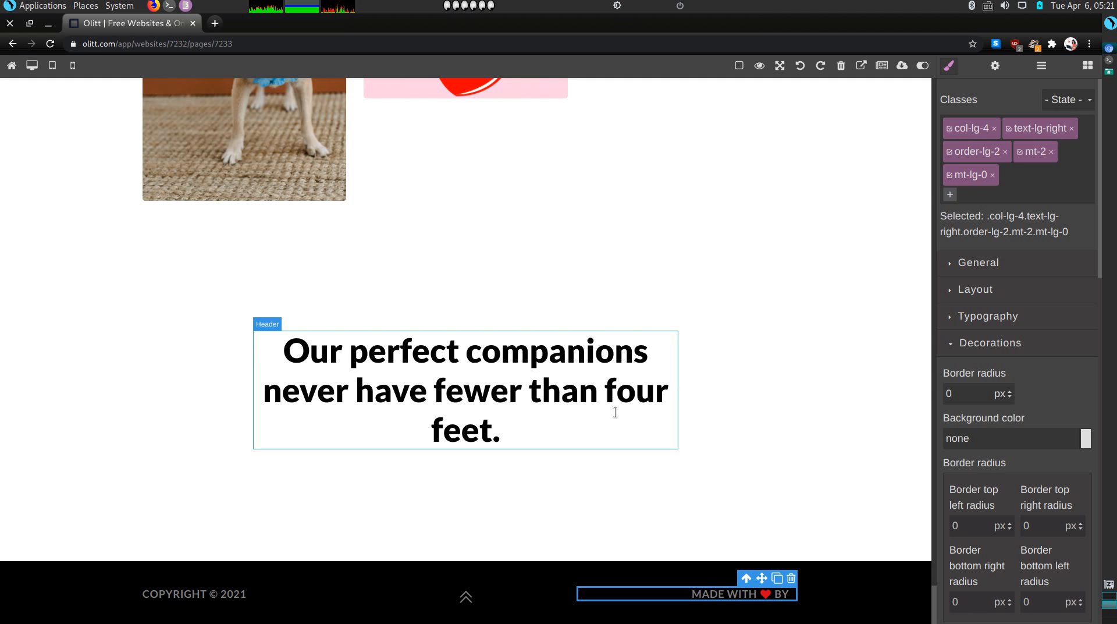
{"action": "double_click", "coordinate": [689, 598]}
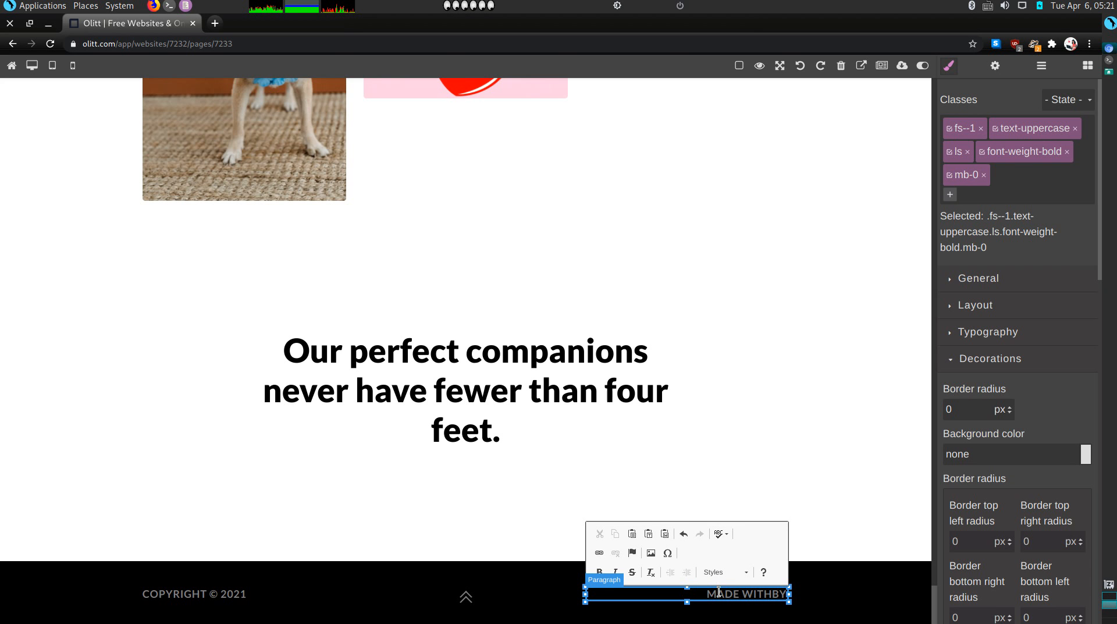
{"action": "type", "text": "theb"}
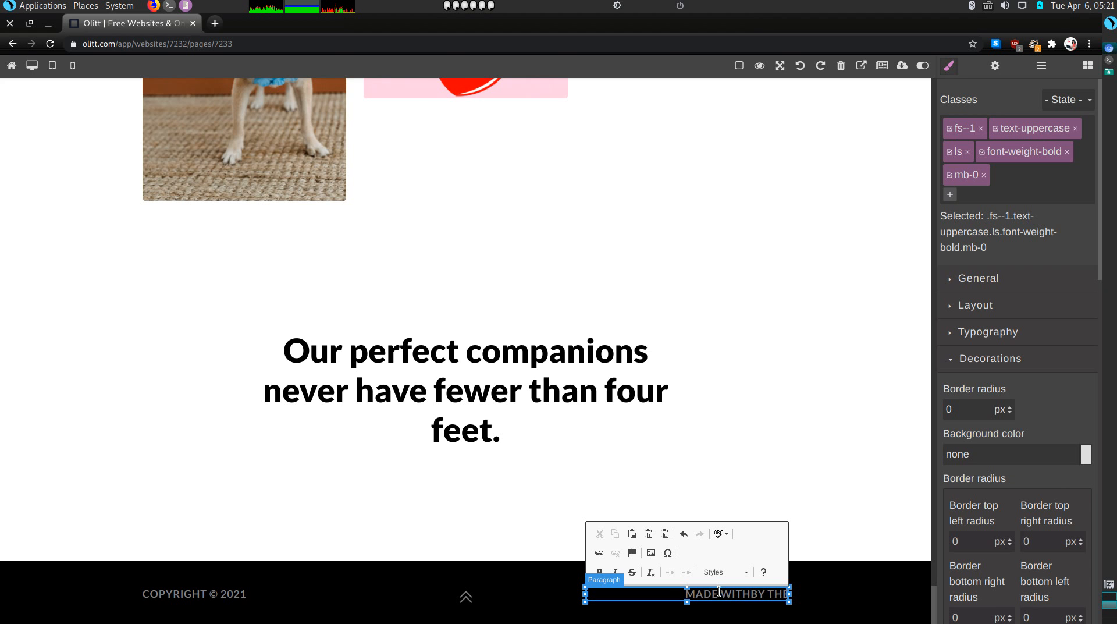
{"action": "type", "text": " freelance pet"}
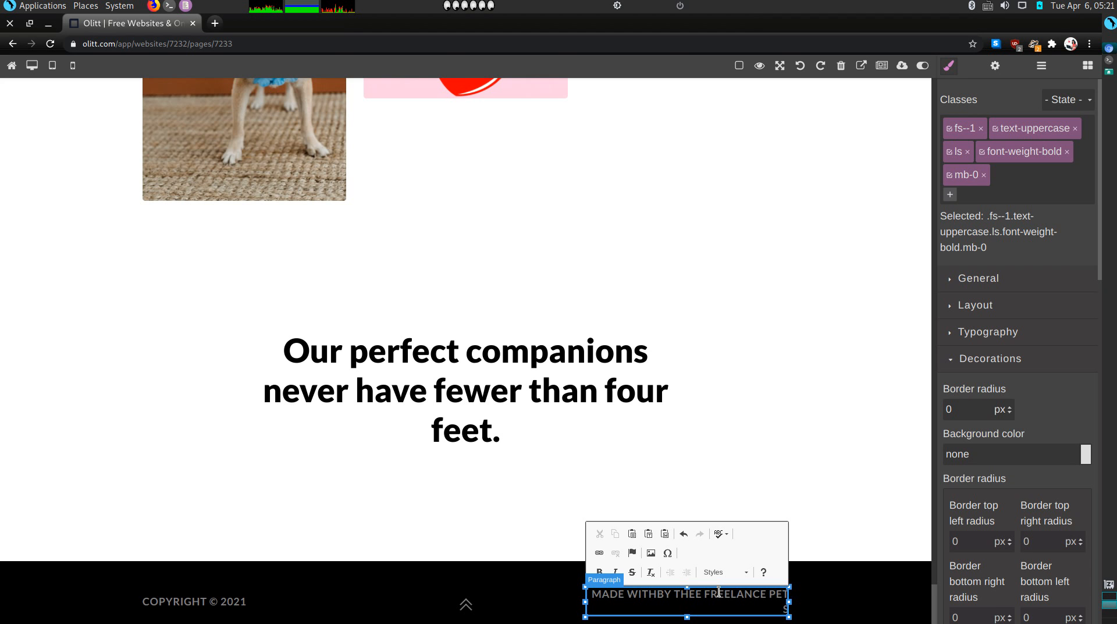